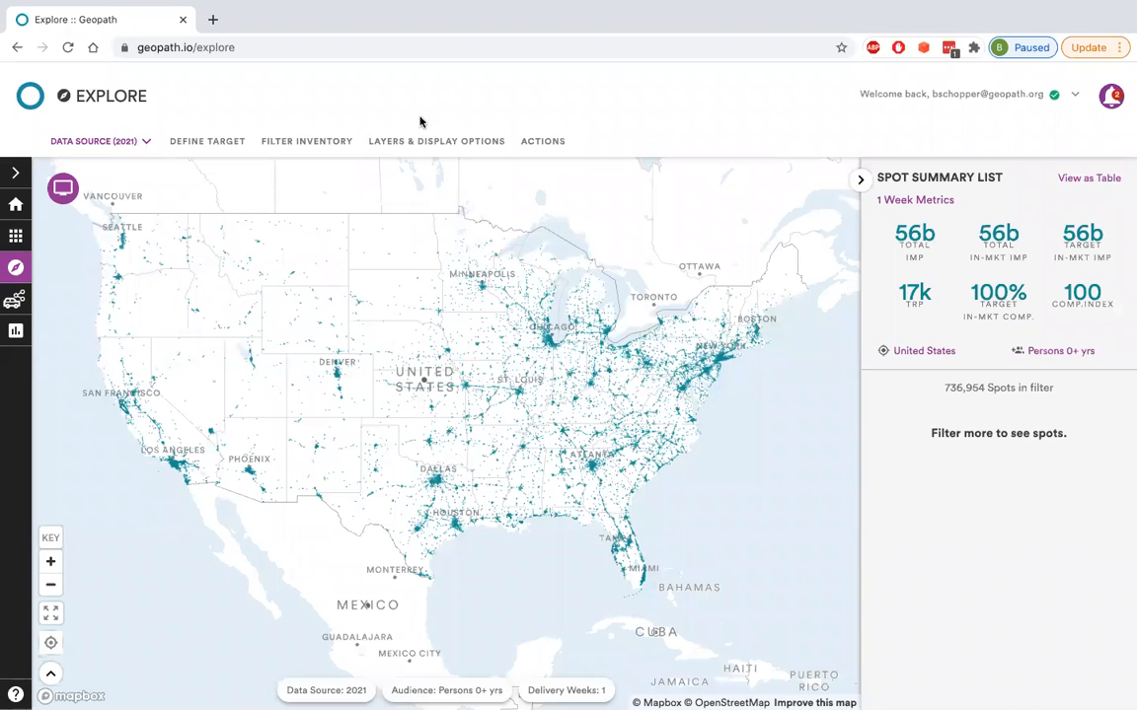
Step: Switch the Explore data source to Geopath 2020 and confirm the change
click(108, 136)
click(114, 167)
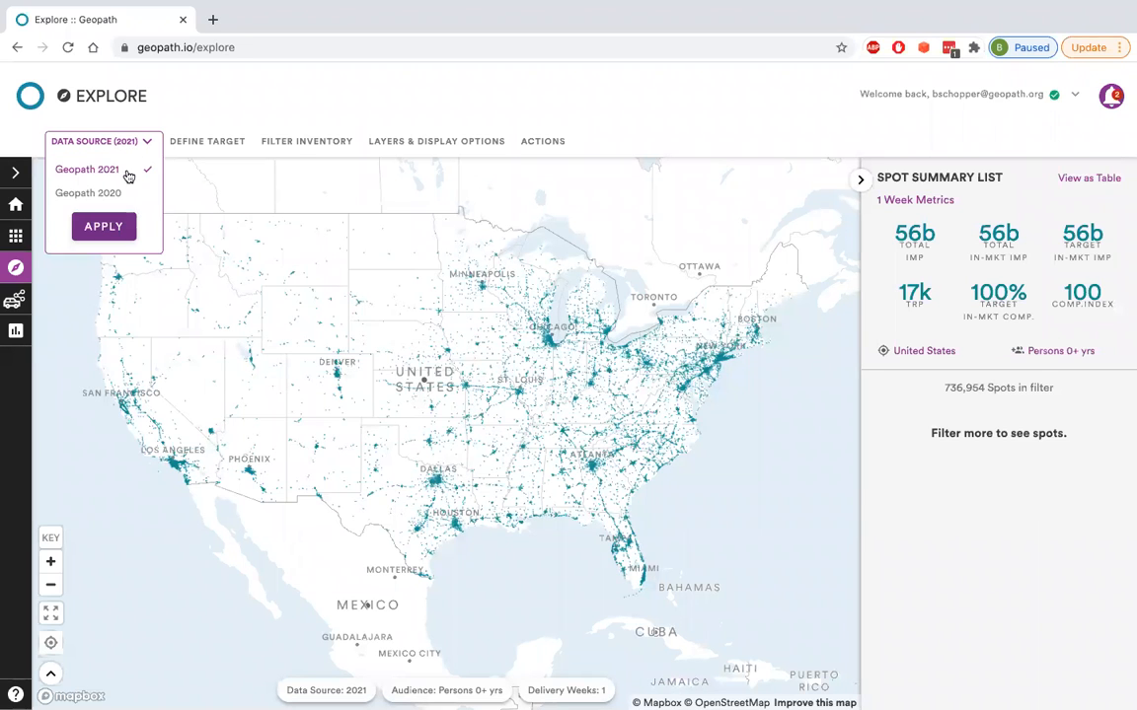
click(115, 196)
click(103, 226)
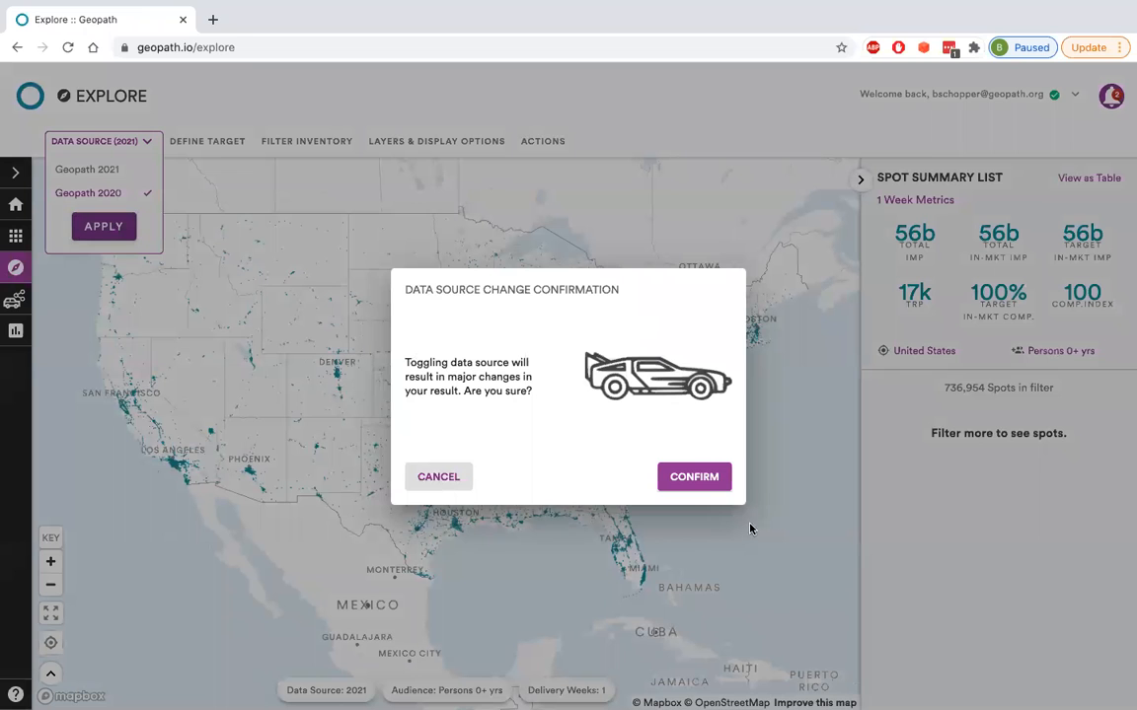
click(707, 484)
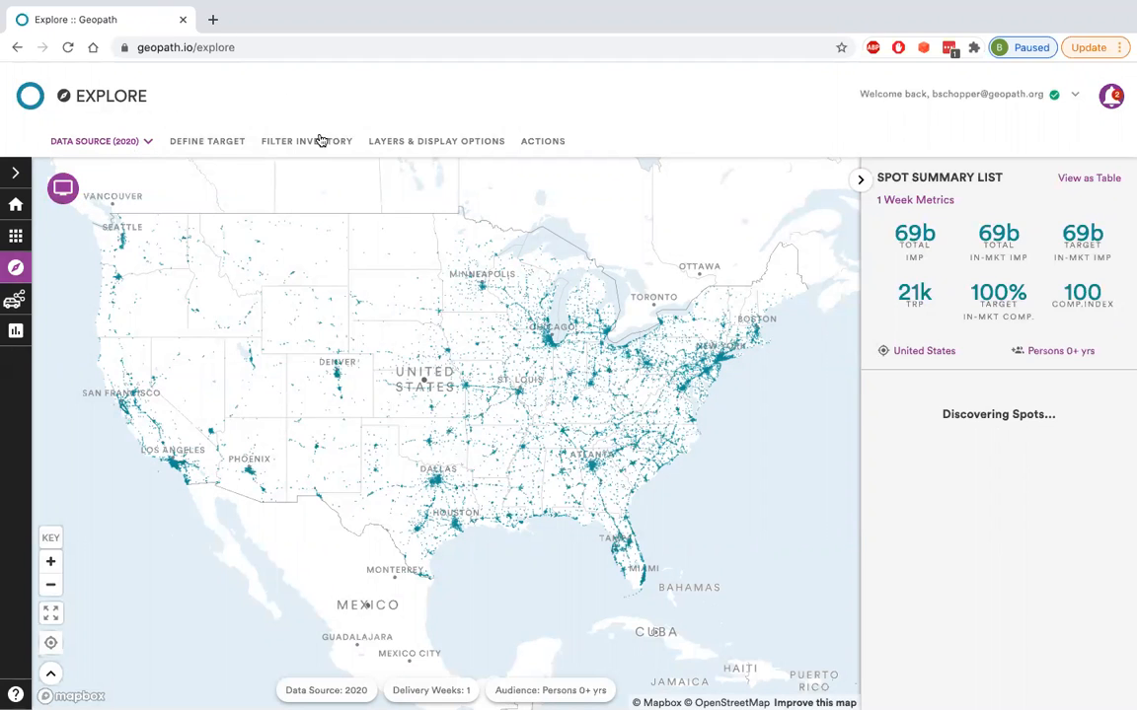
Step: Examine the Population, Consumer Profiles and PRIZM Premier audience options offered with the 2020 data source
click(203, 136)
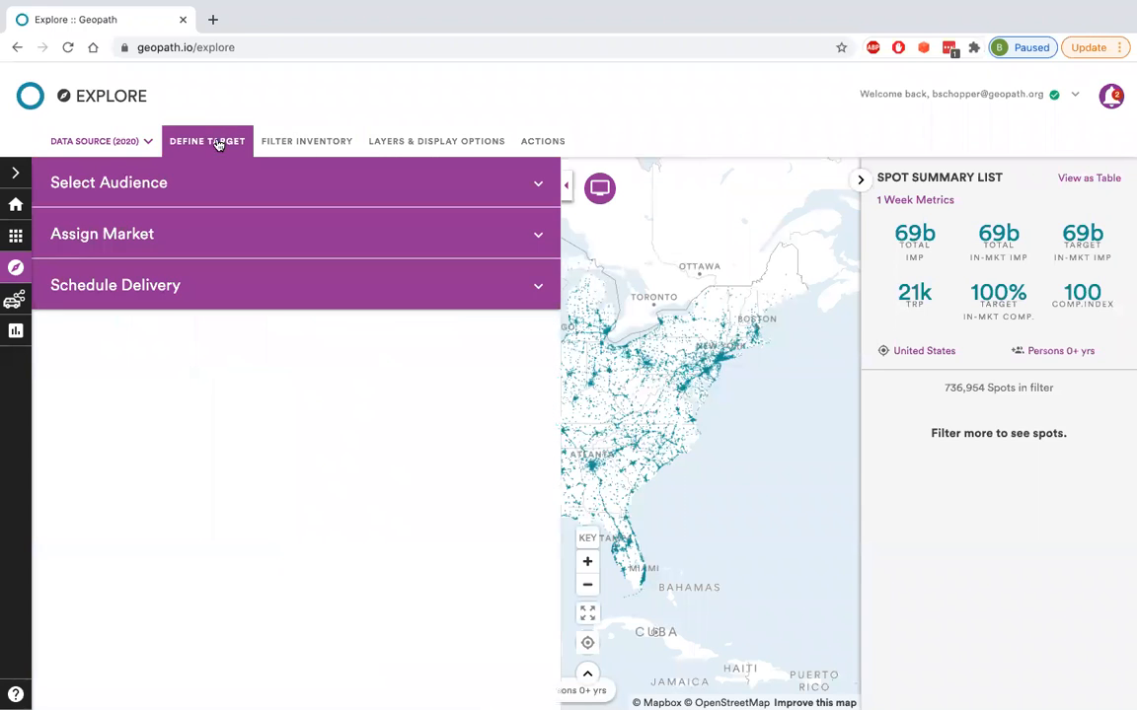
click(205, 188)
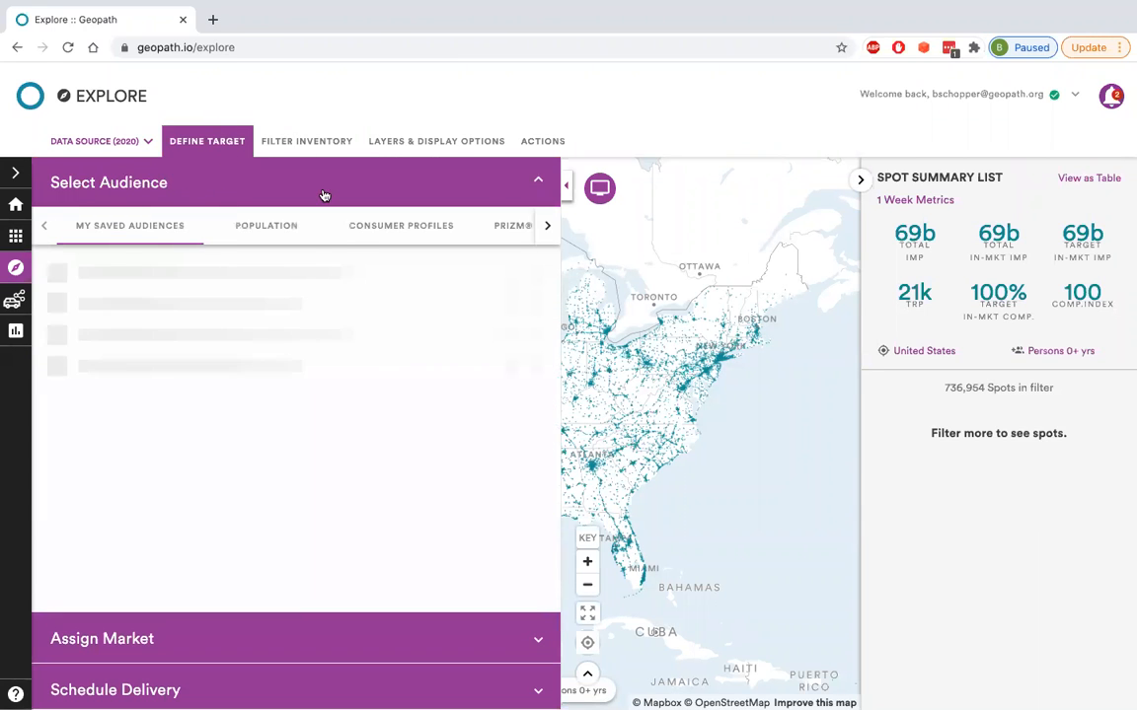
click(282, 233)
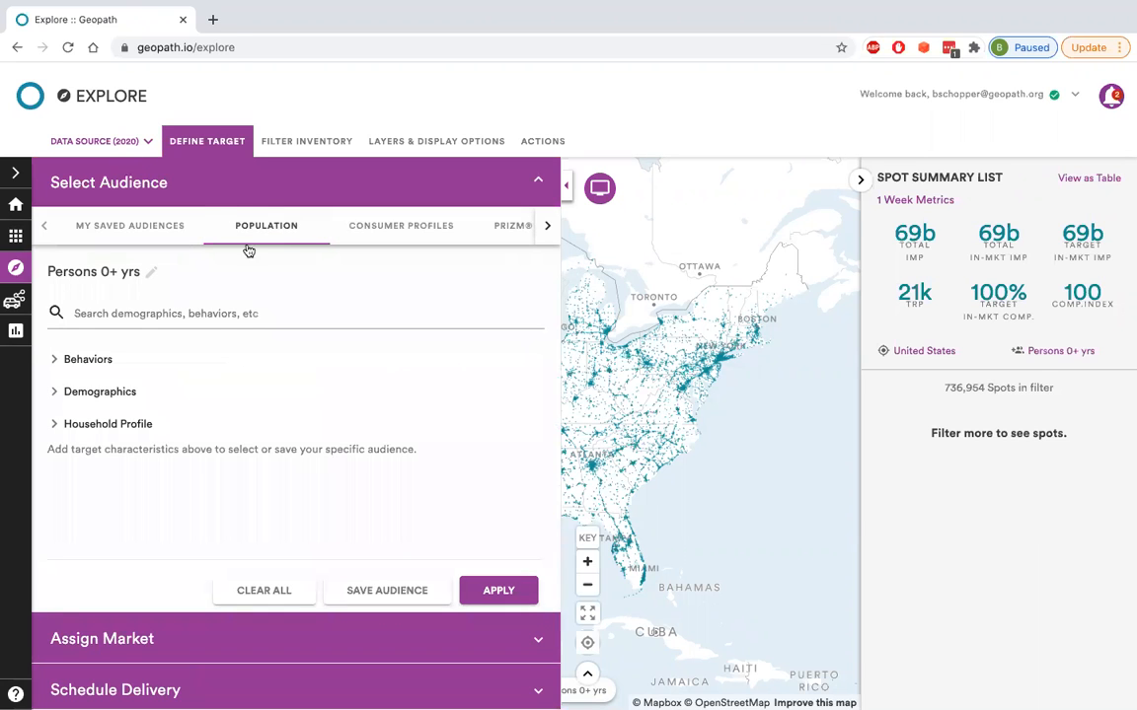
click(408, 228)
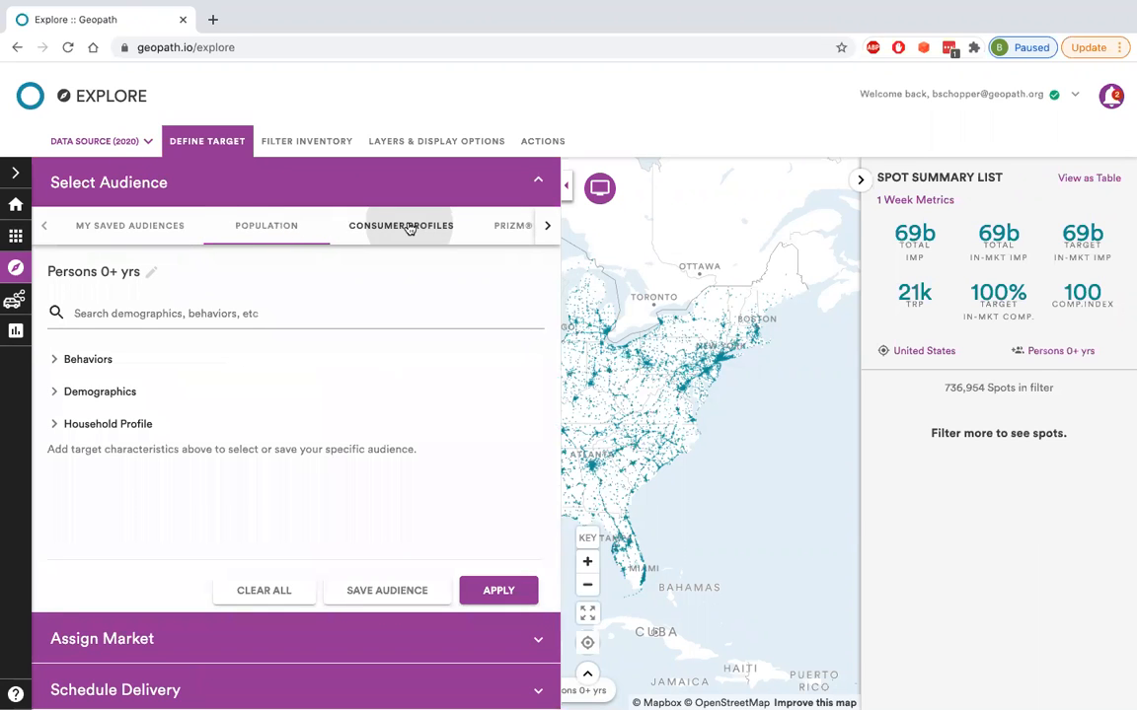
click(491, 231)
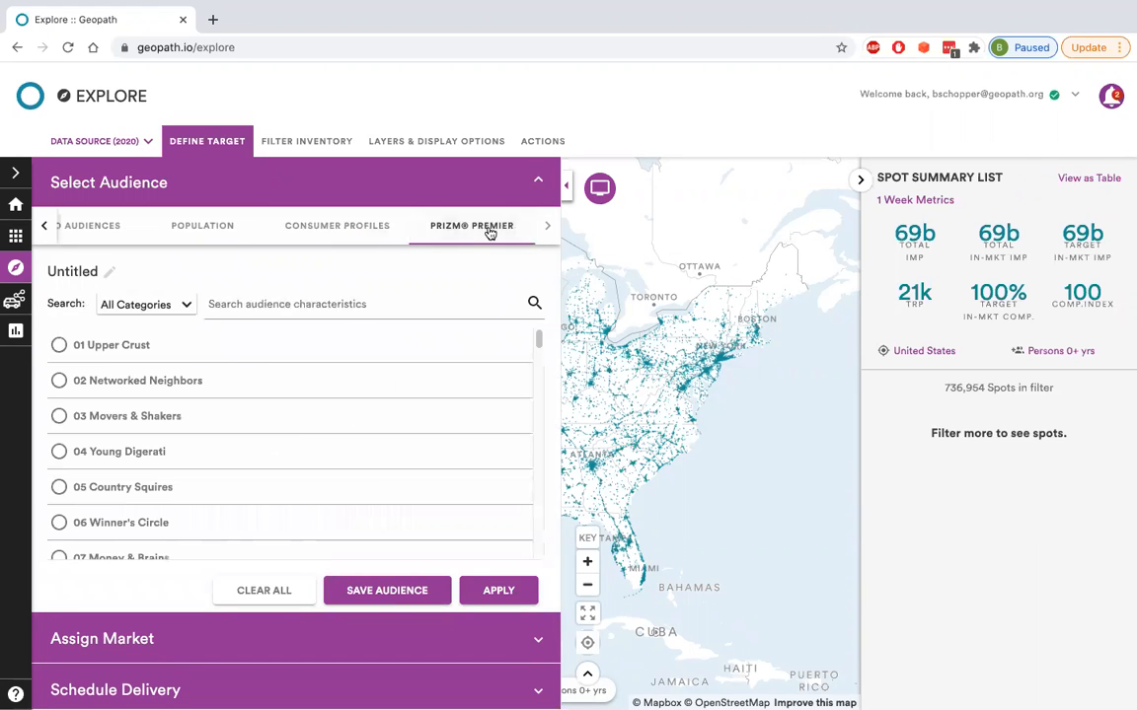
click(217, 231)
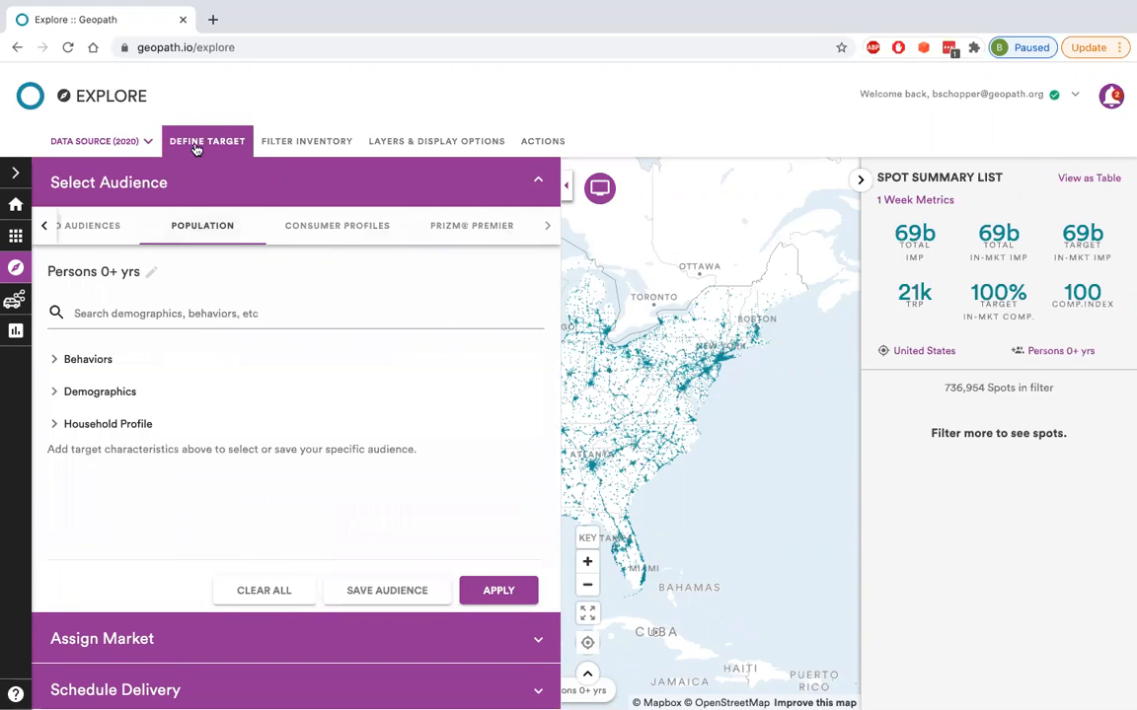
click(210, 143)
Step: Switch the Explore data source to Geopath 2021 and confirm the change
click(140, 145)
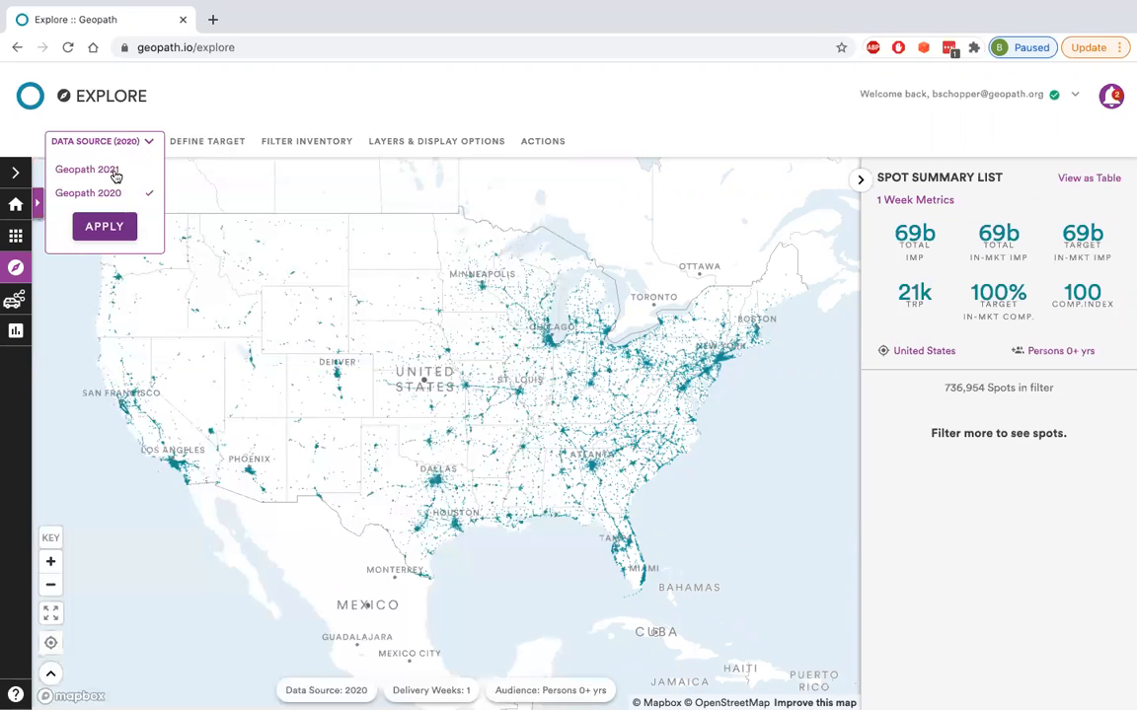
click(115, 173)
click(108, 228)
click(697, 477)
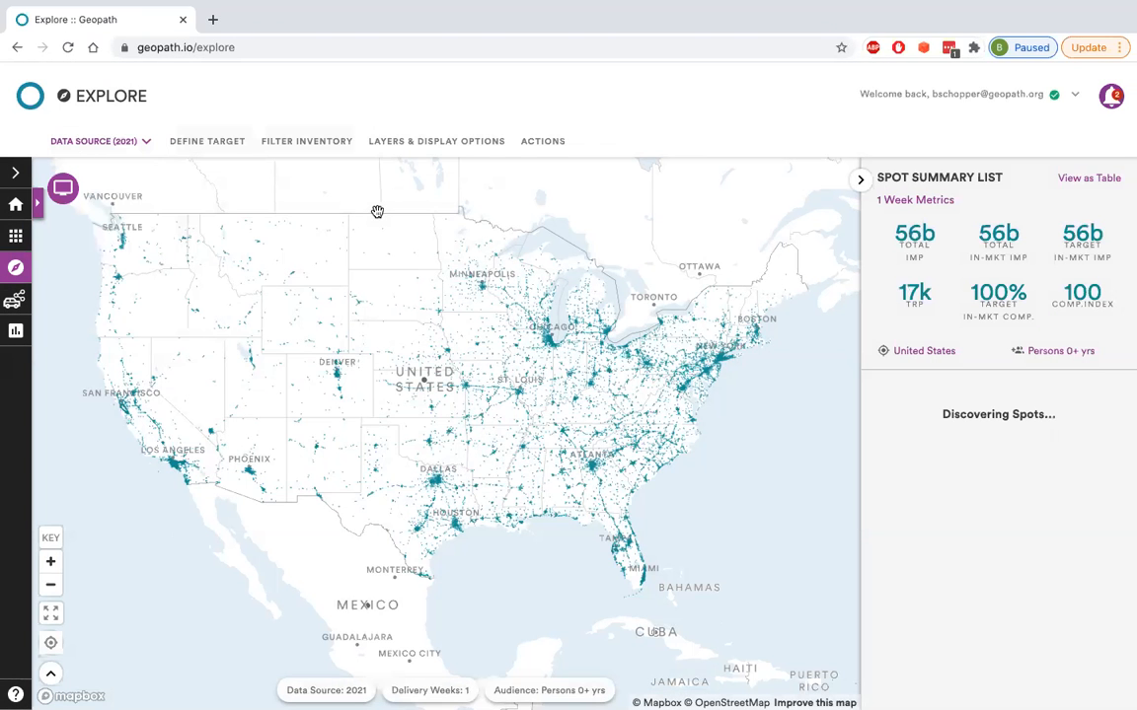
Step: Examine the audience options offered with the 2021 data source and the list of available data sources
click(87, 140)
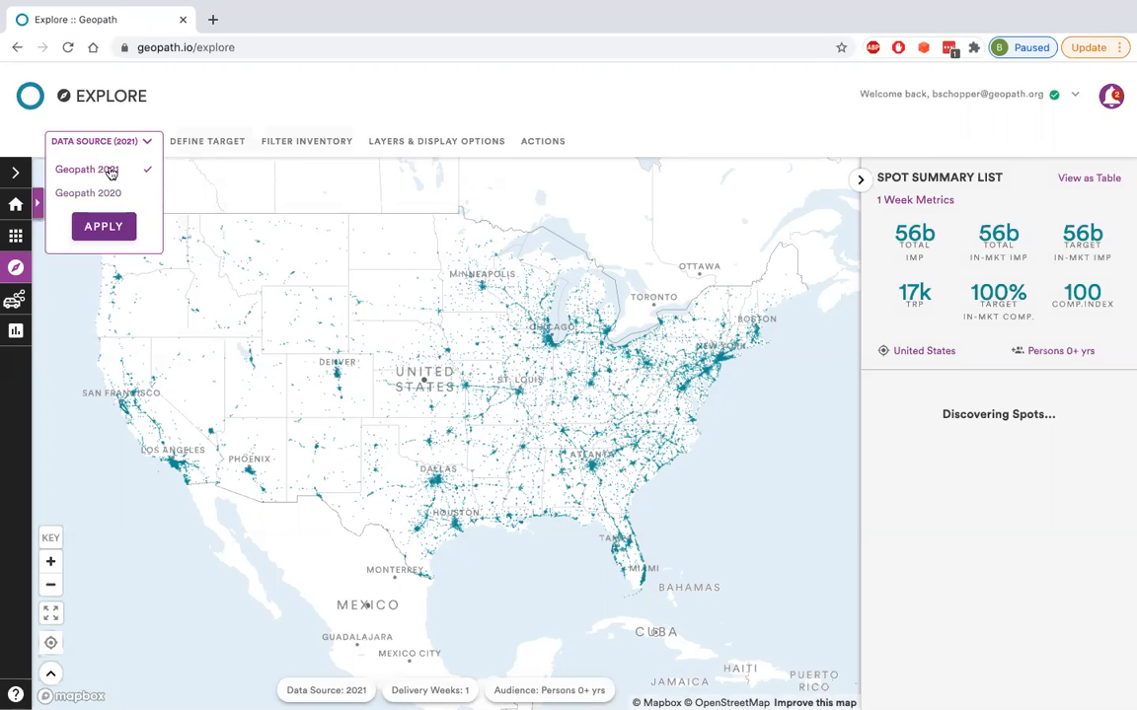
click(207, 143)
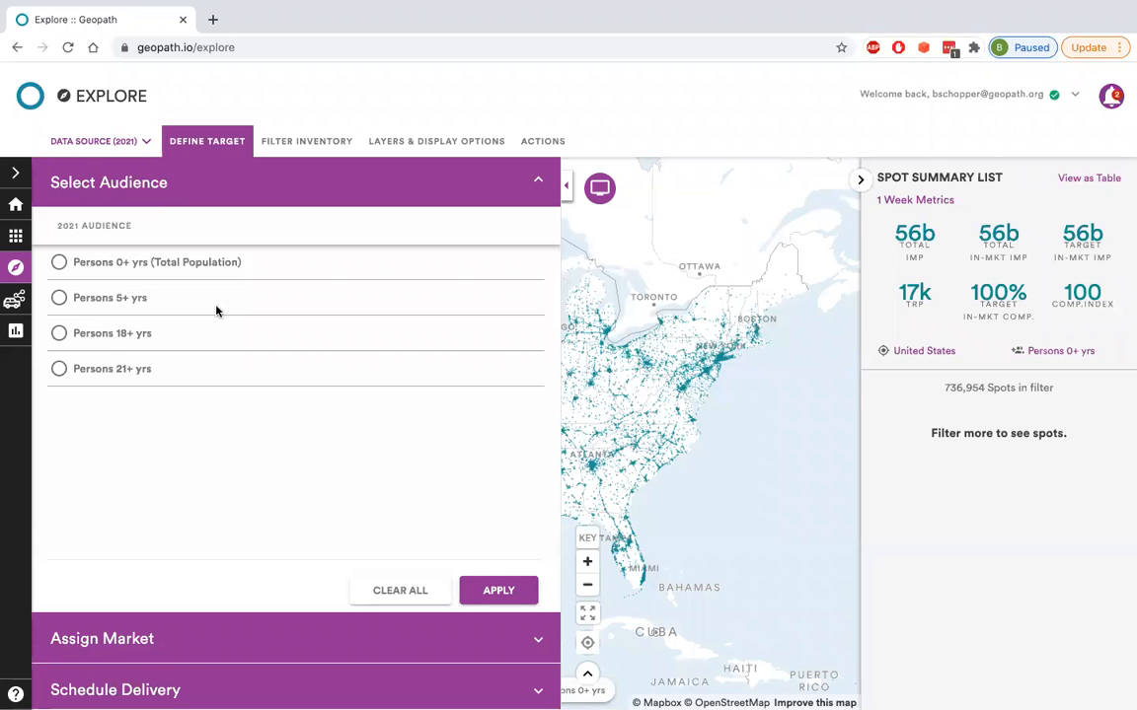
click(143, 144)
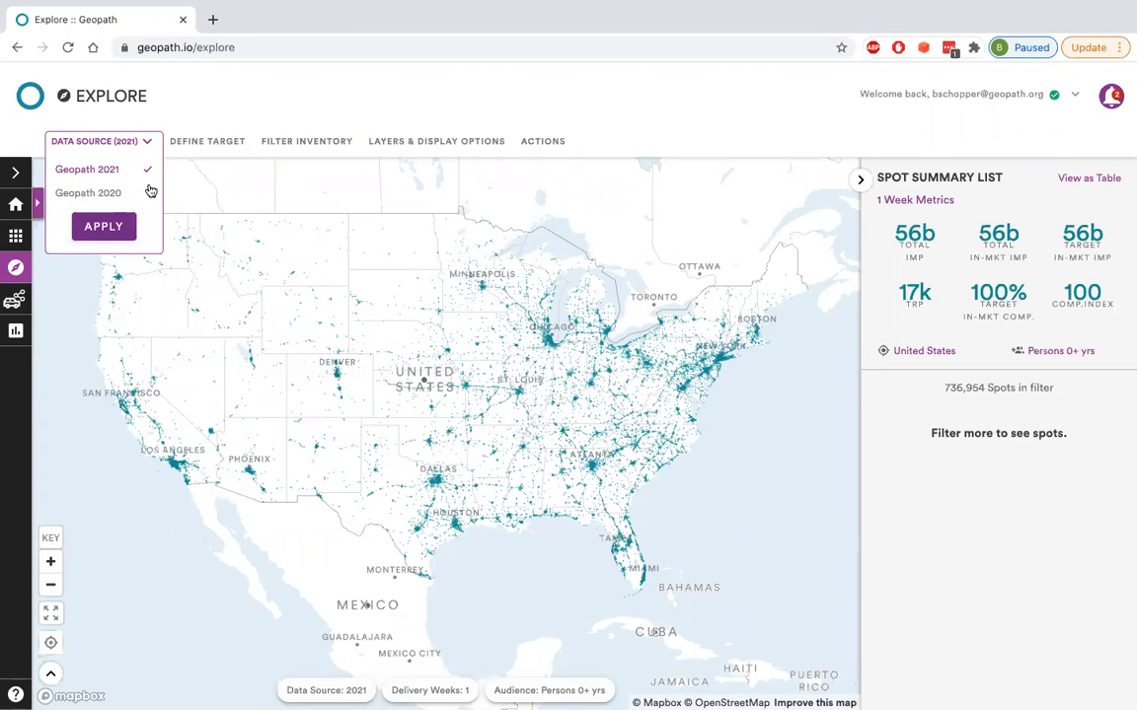
click(122, 148)
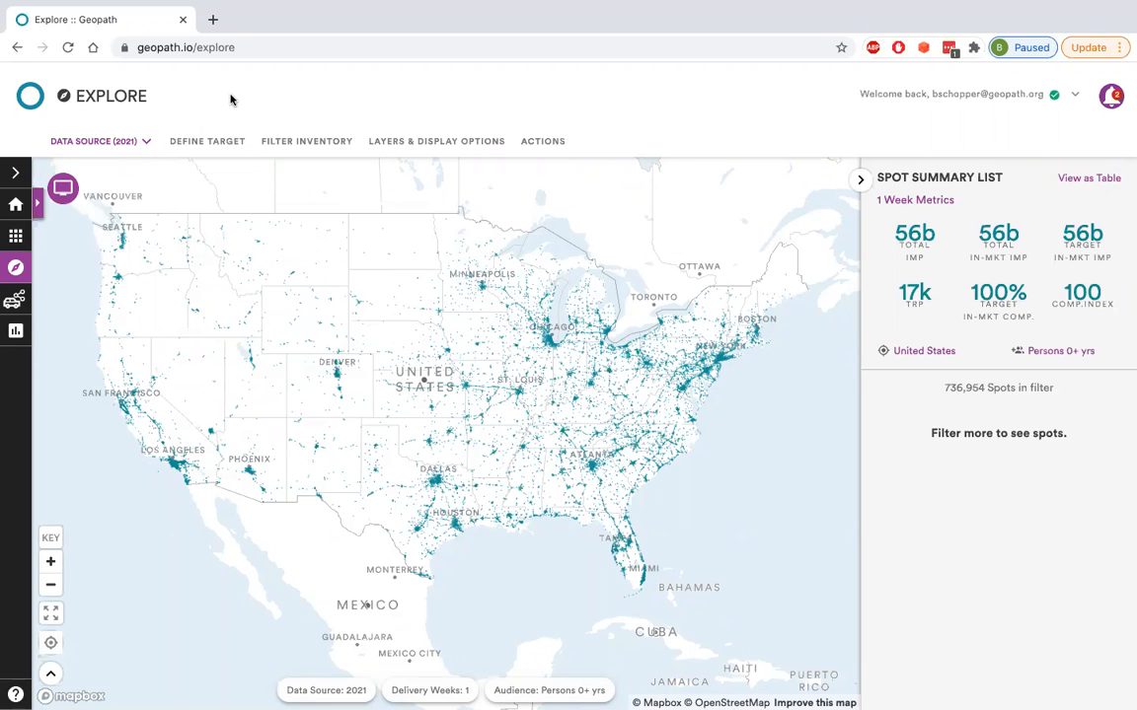
click(132, 145)
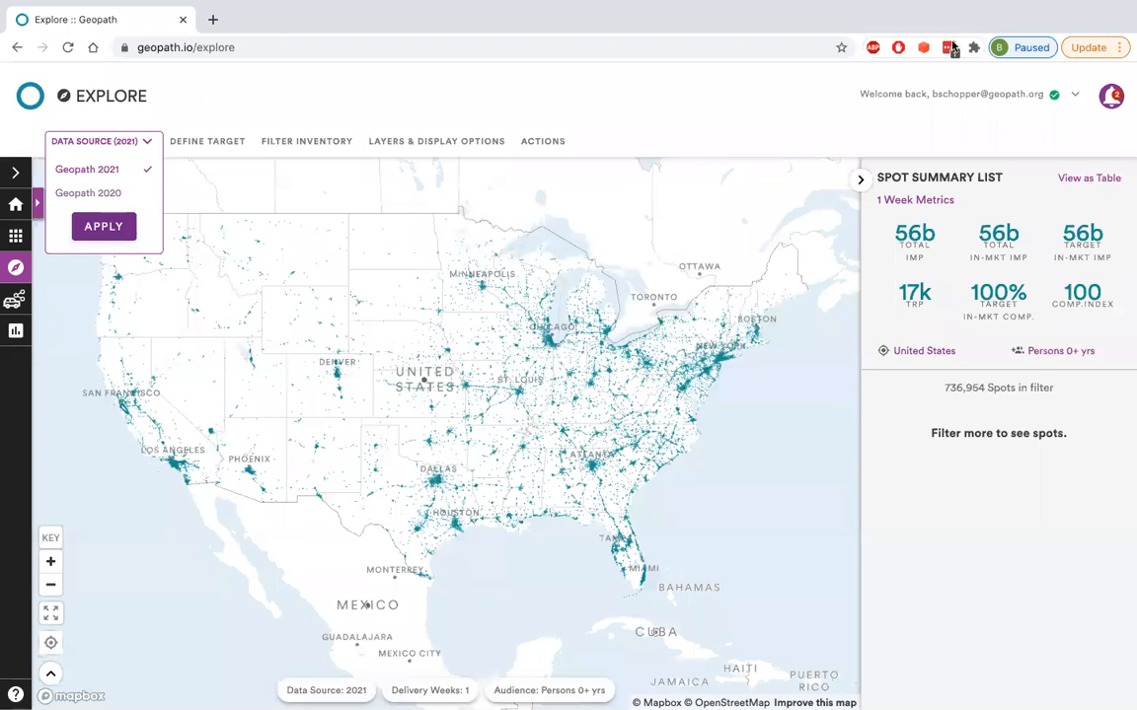
click(144, 141)
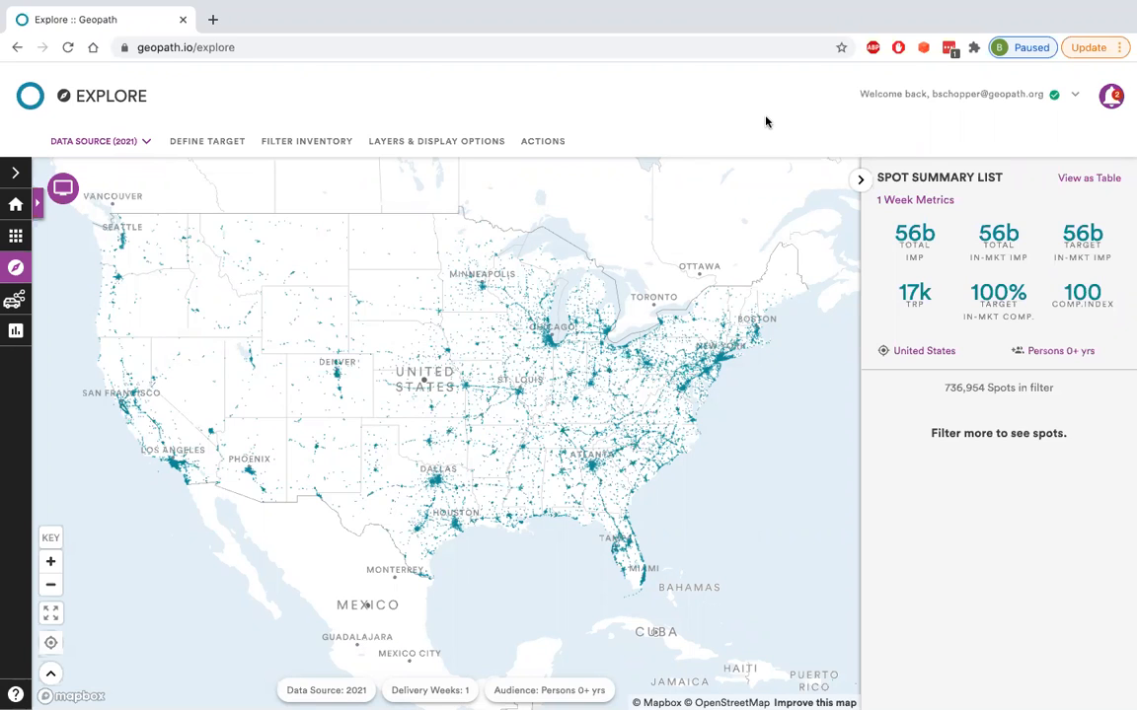
Step: Open the classic Workspace's project list and switch to the new Workspace with 2021 data
click(18, 239)
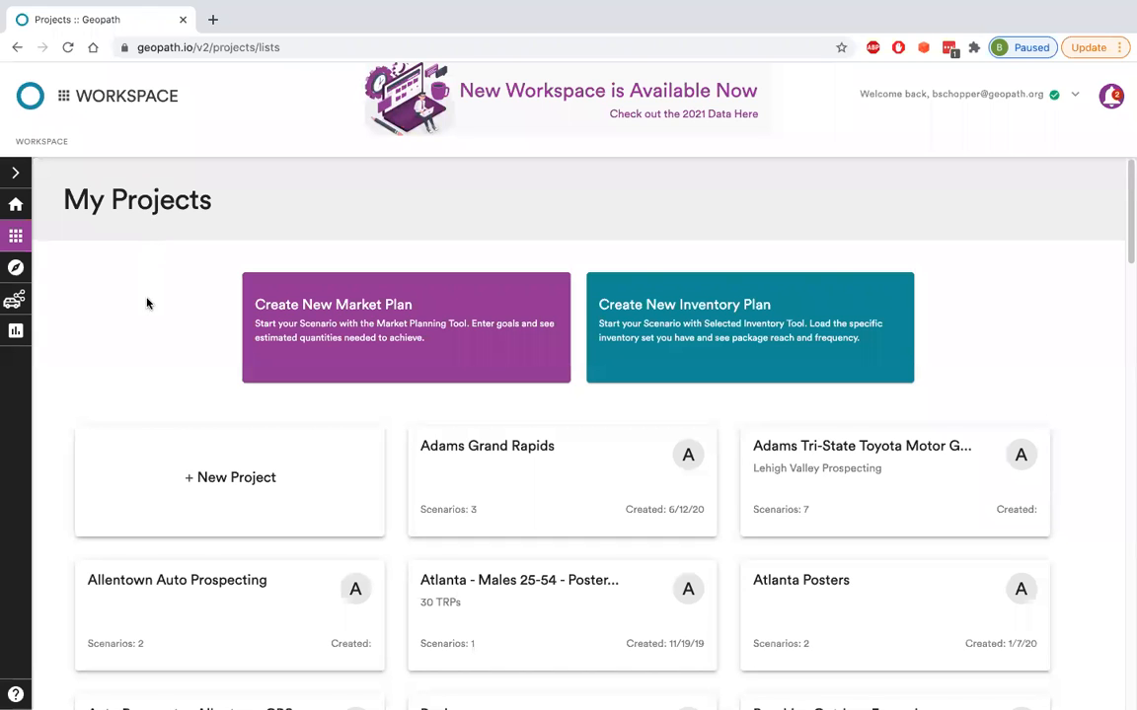
scroll(146, 303, down, 3)
scroll(373, 498, up, 3)
click(607, 123)
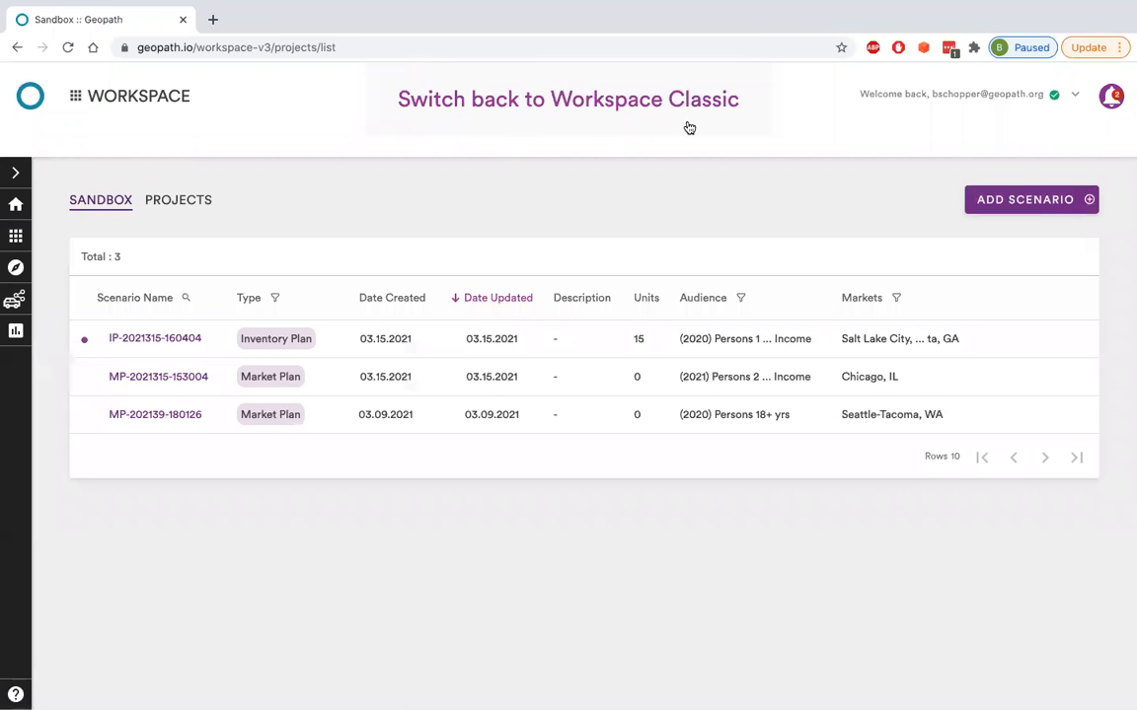
click(568, 127)
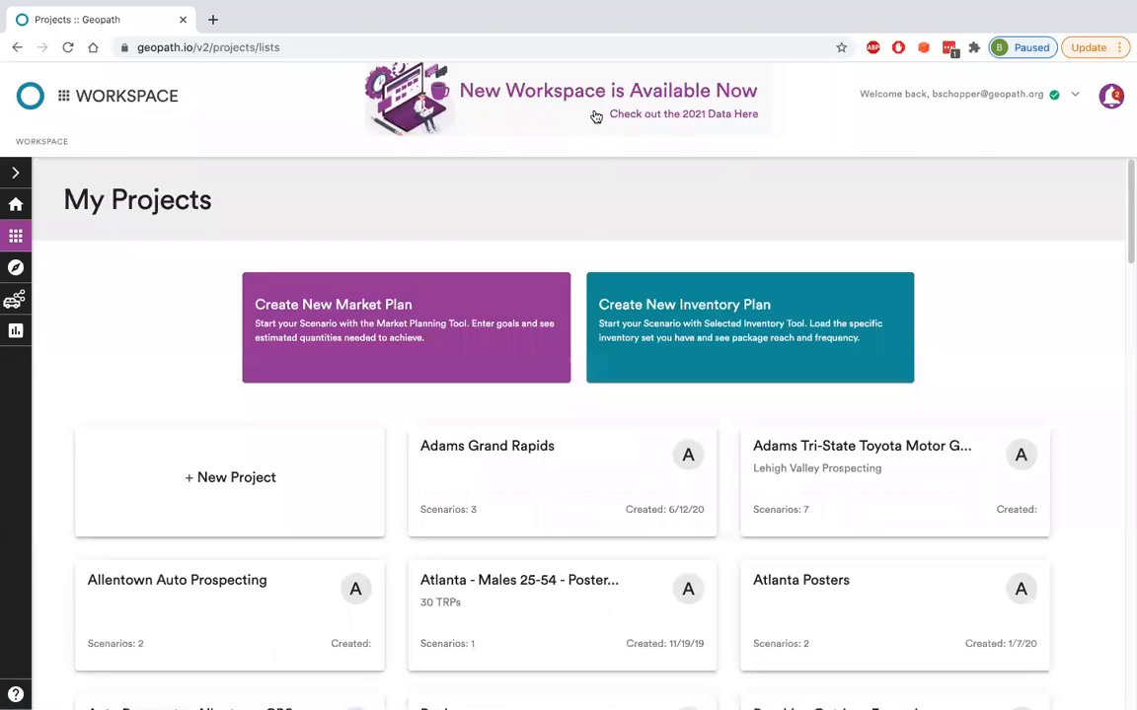
click(596, 117)
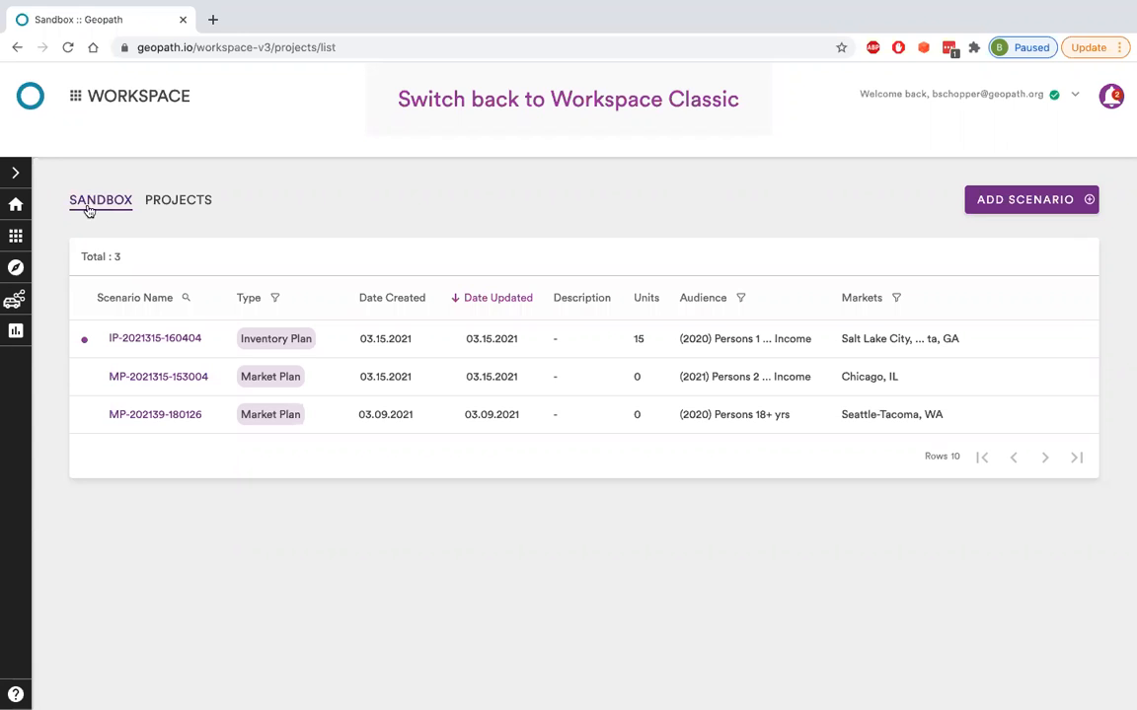
Step: Compare the list of saved projects with the list of Sandbox scenarios in the new Workspace
click(176, 201)
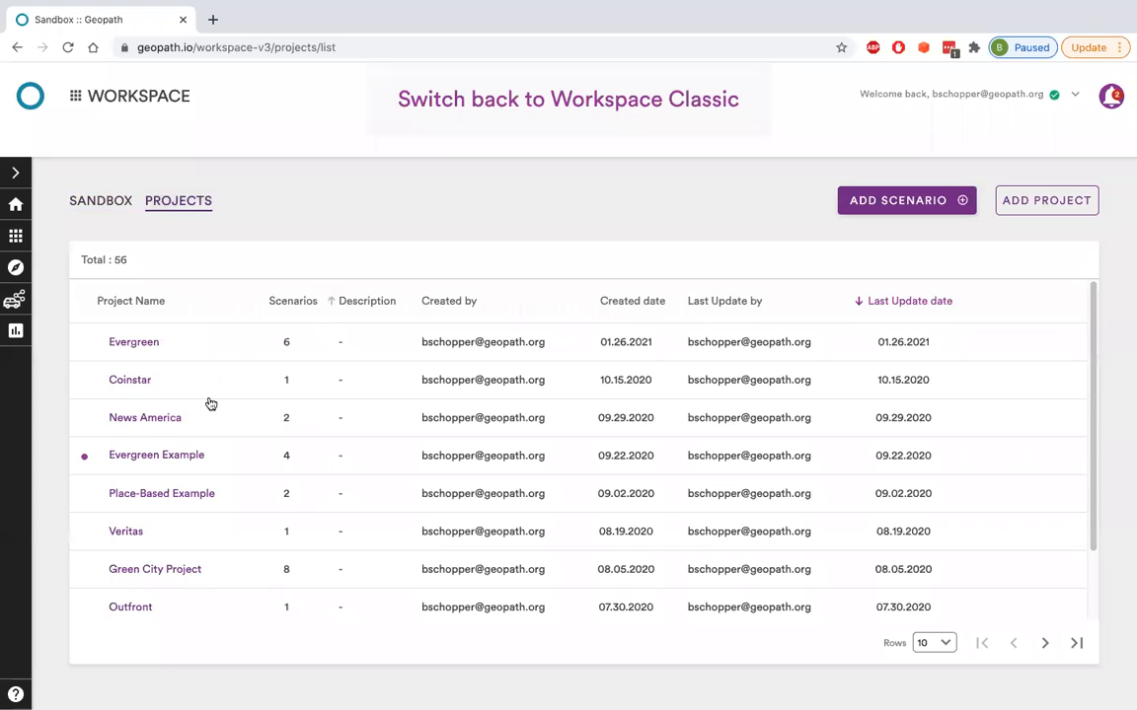
mouse_move(211, 403)
mouse_move(518, 450)
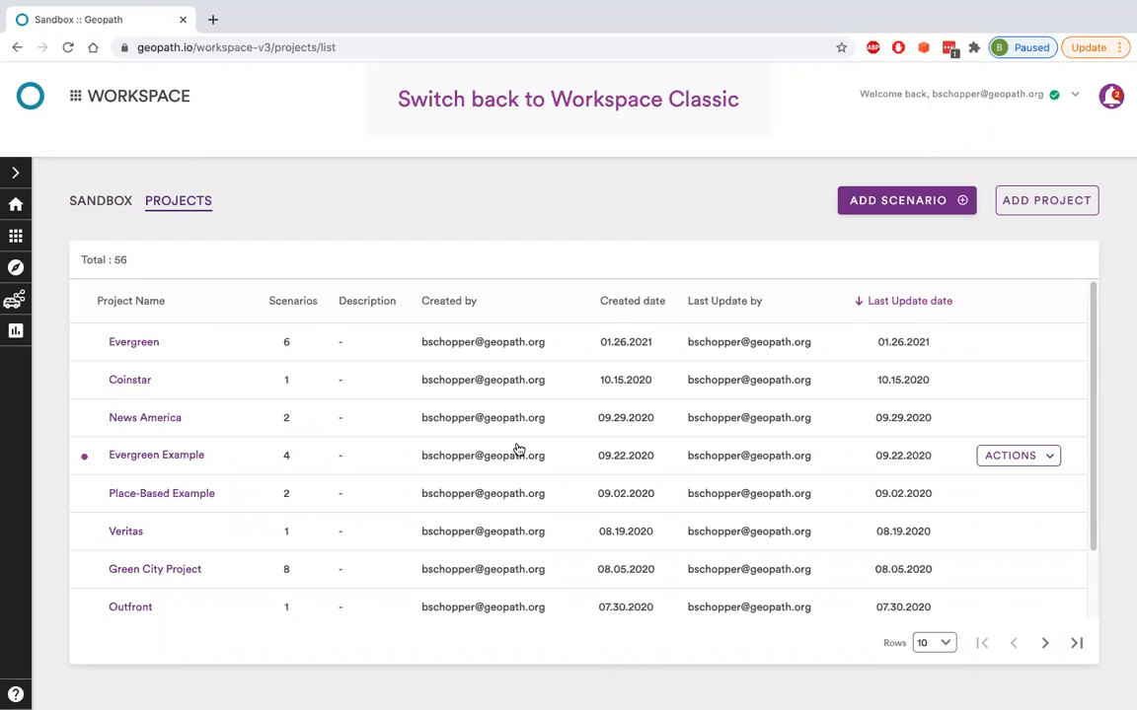
scroll(518, 450, down, 2)
scroll(518, 450, up, 2)
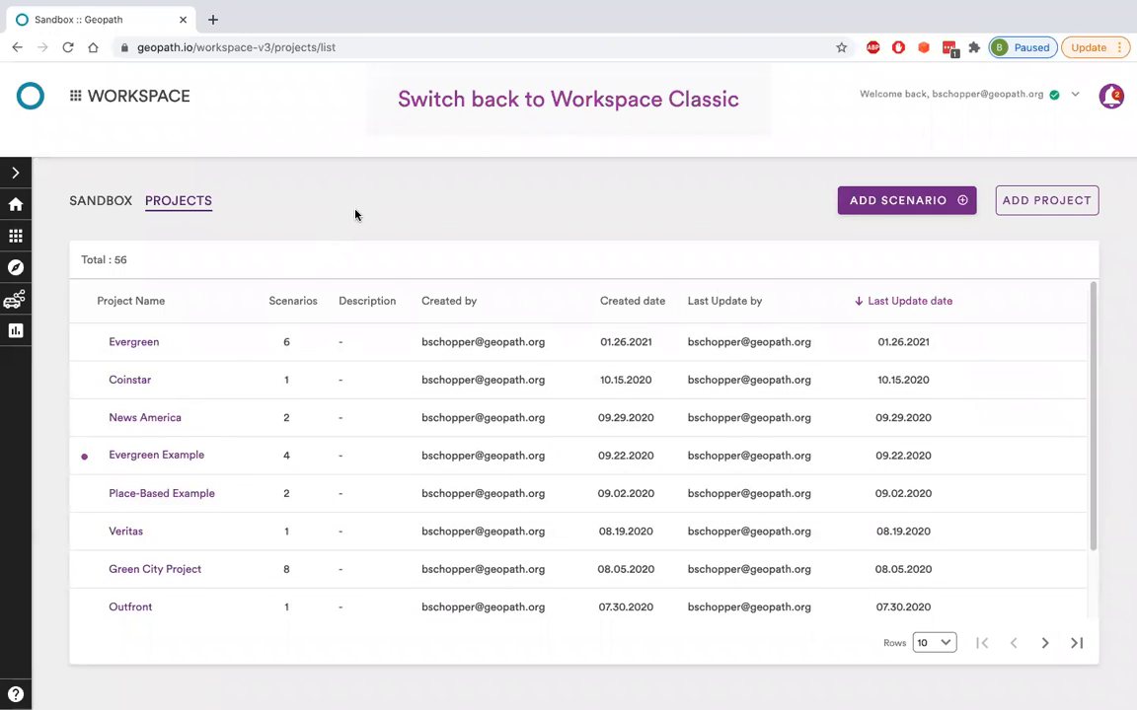
click(114, 200)
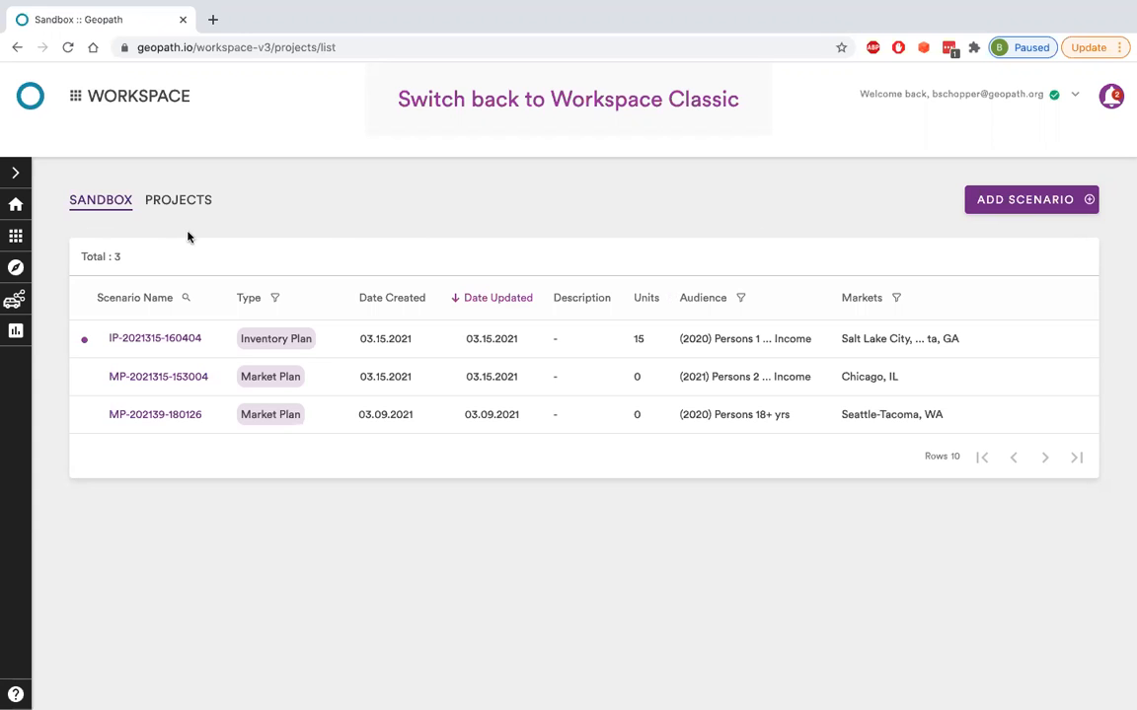
click(173, 203)
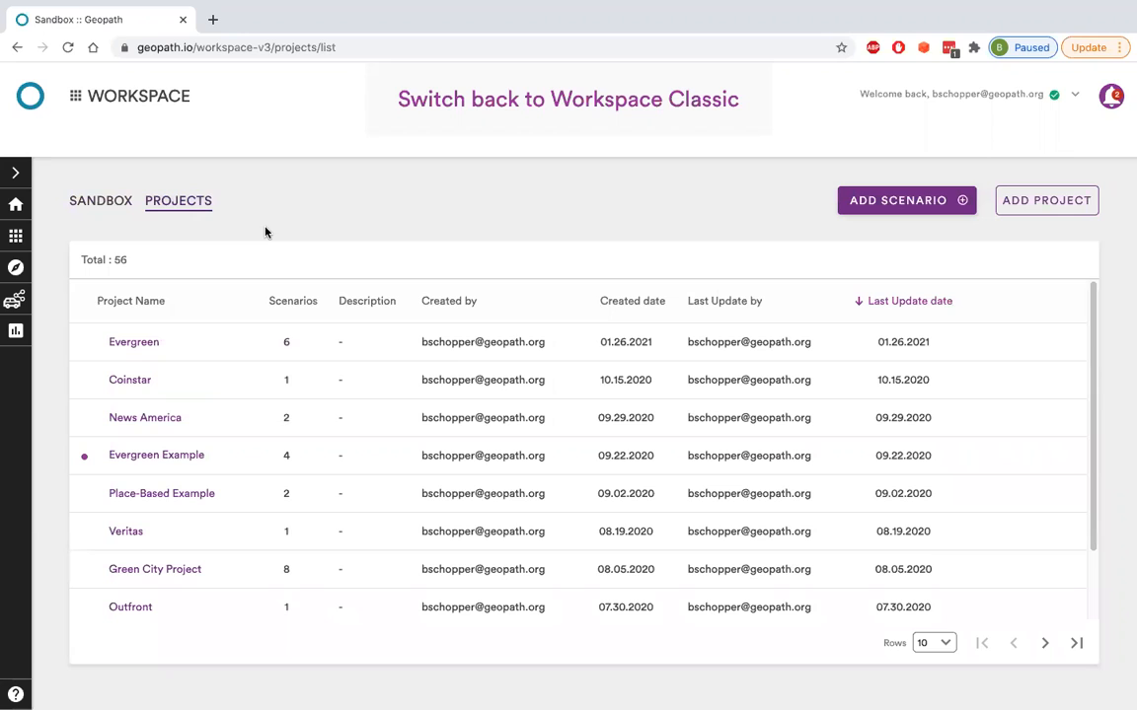
click(101, 201)
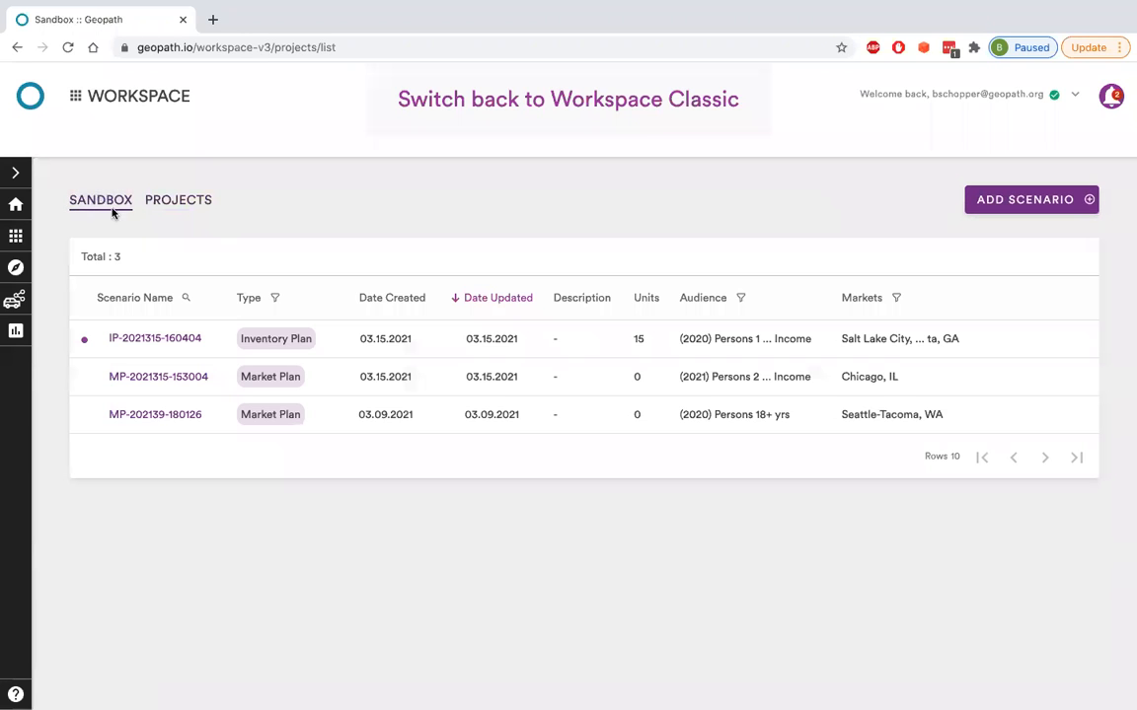
Step: Start a new market plan scenario in the Sandbox and review its plan period and delivery goal options
click(1022, 202)
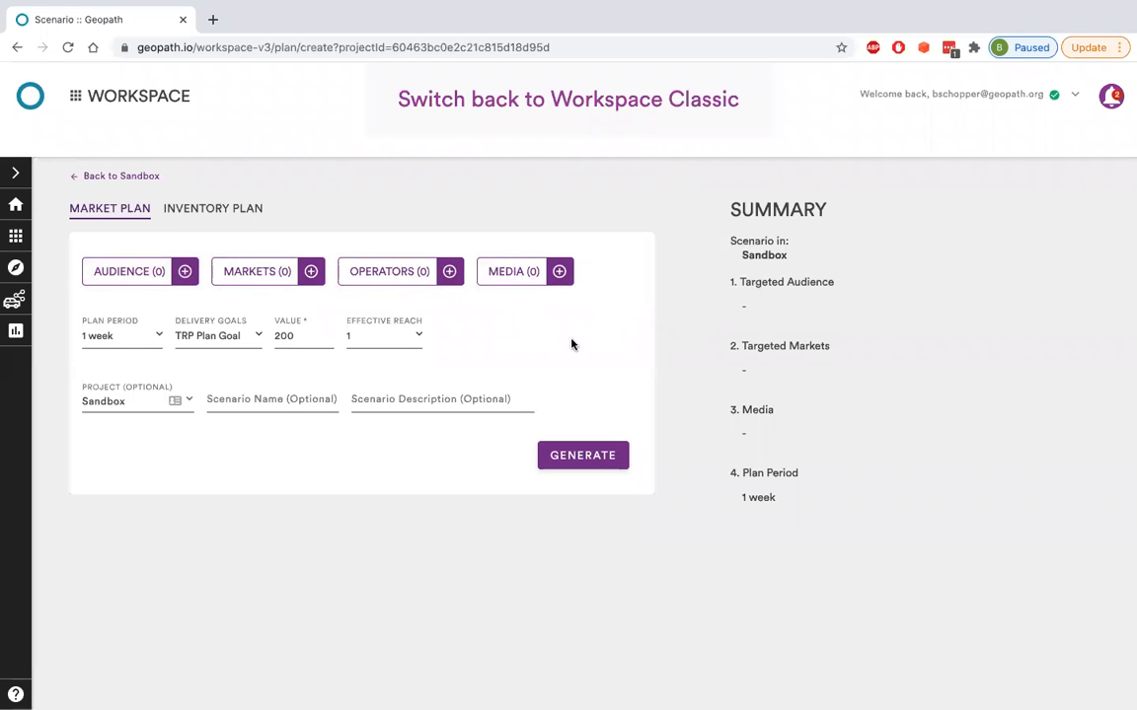
click(156, 337)
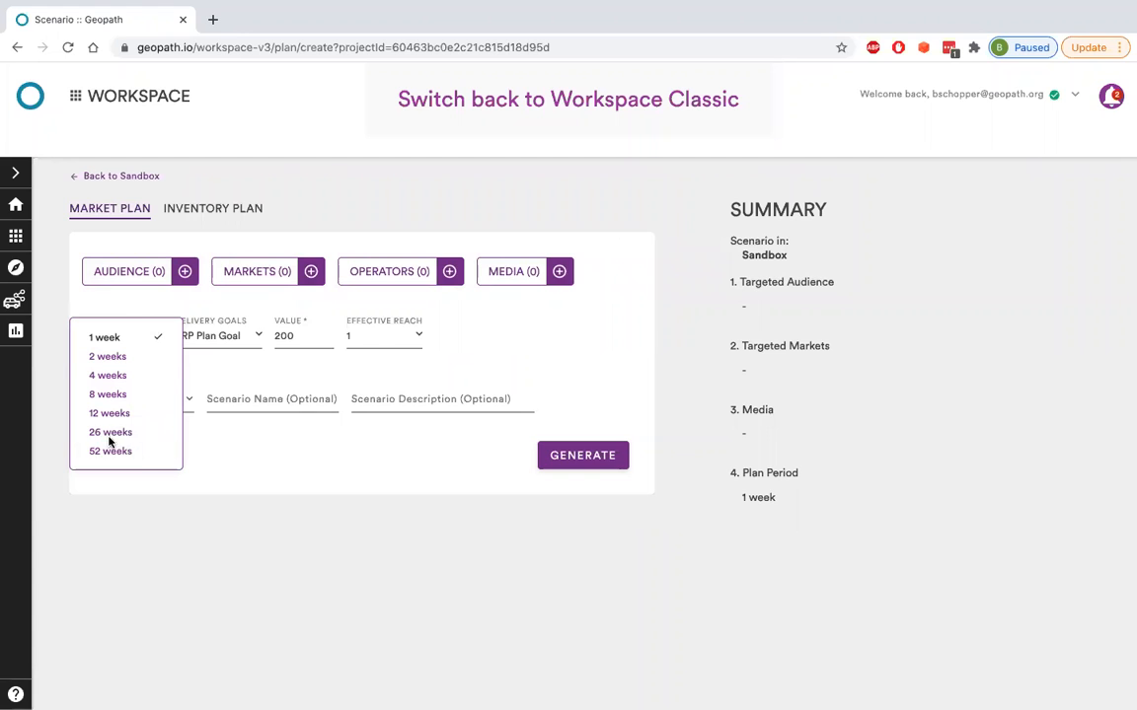
click(254, 373)
click(246, 340)
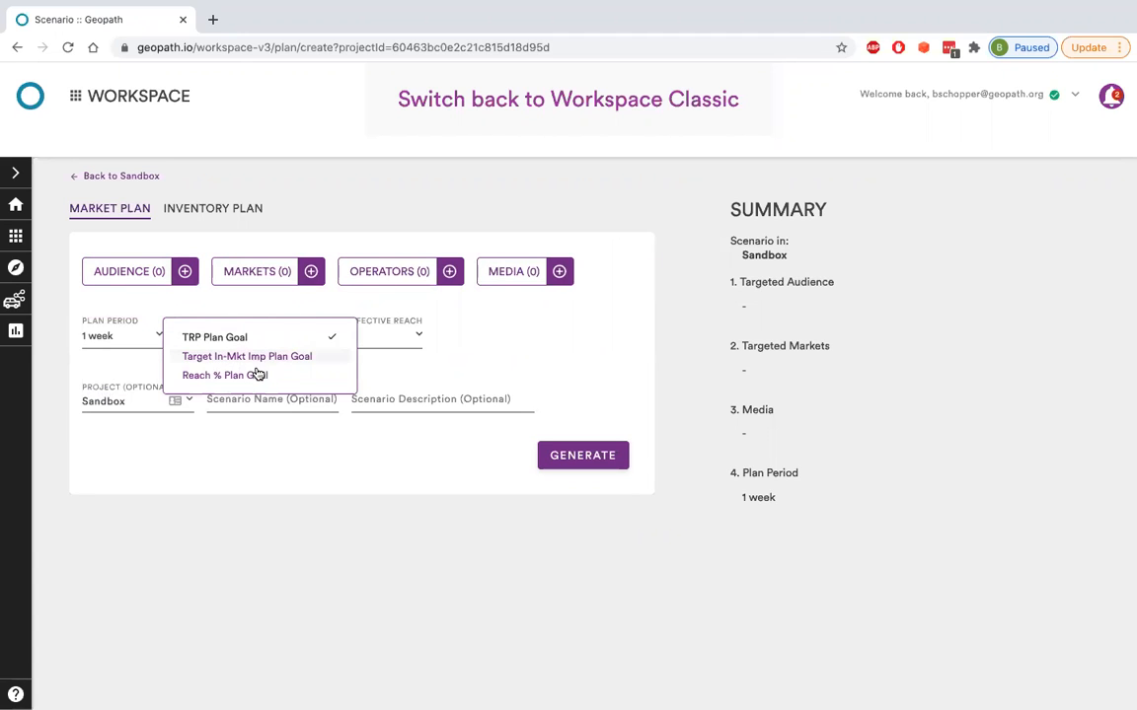
click(500, 345)
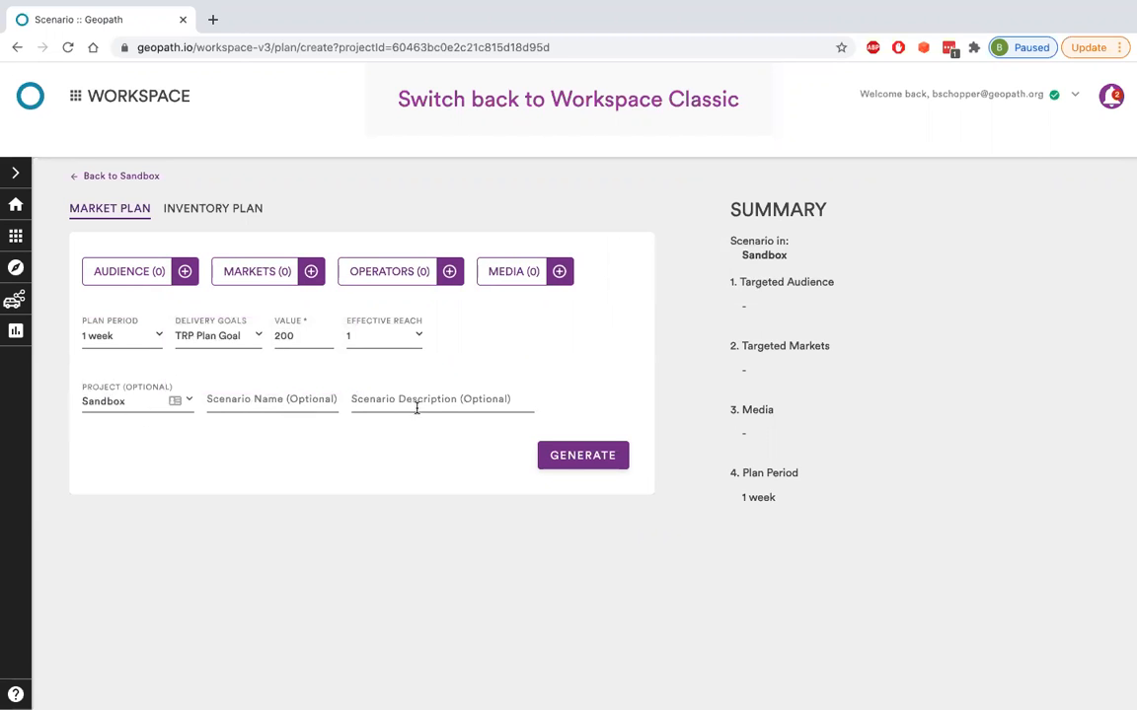
Step: Browse the projects the scenario can be stored in and check the optional scenario name field
click(191, 399)
scroll(134, 524, down, 3)
scroll(133, 524, up, 2)
scroll(133, 524, up, 2)
click(286, 466)
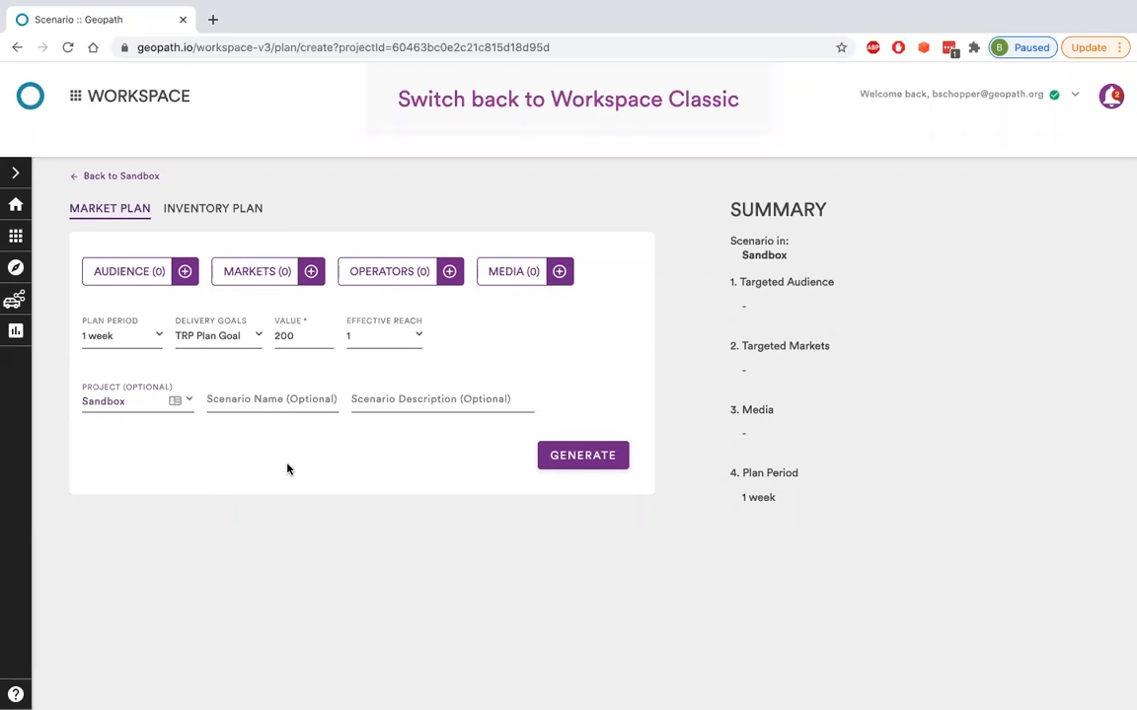
click(186, 398)
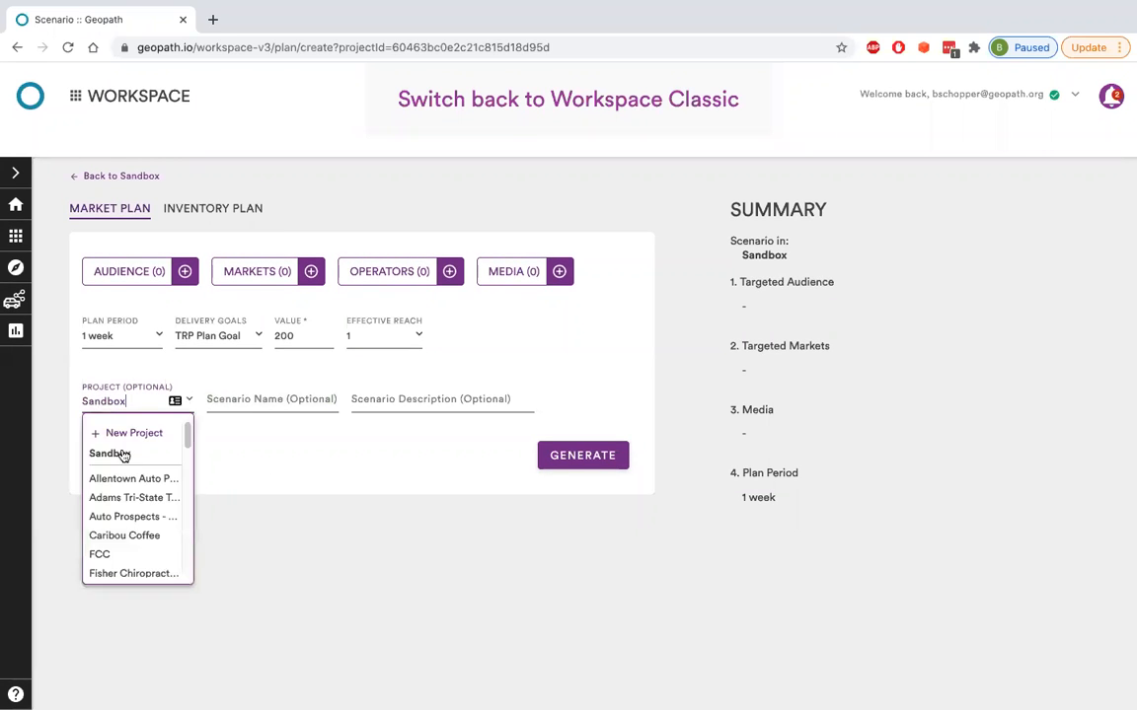
click(251, 446)
click(247, 398)
click(326, 452)
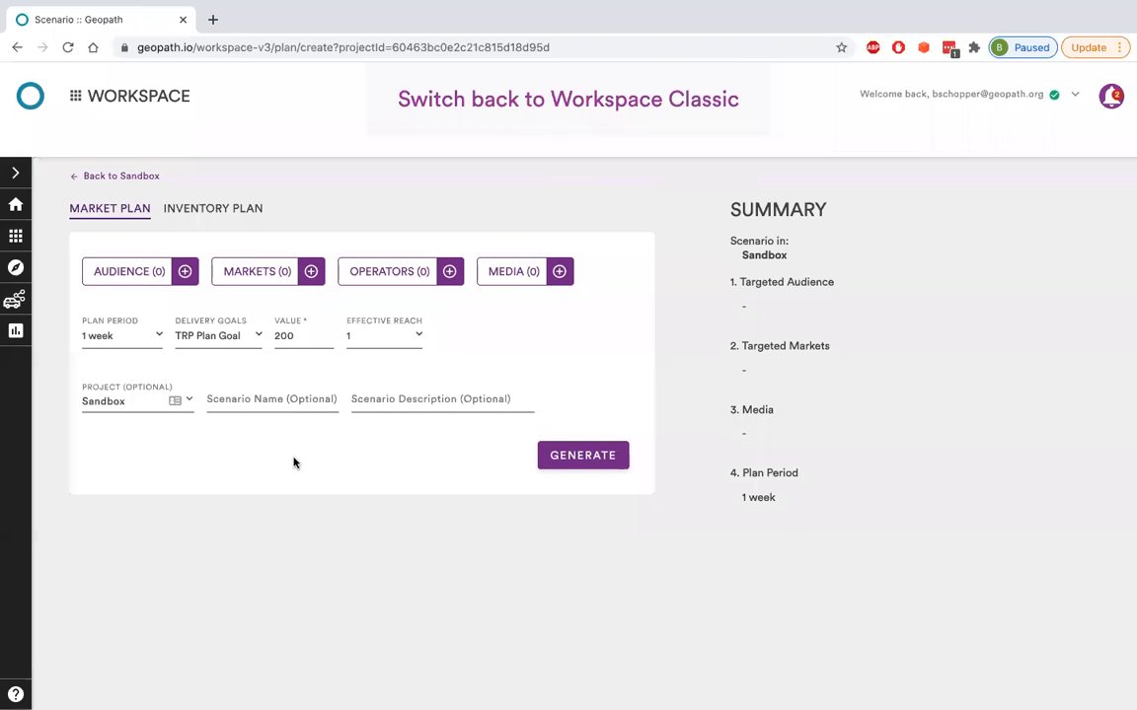
Step: Add the 2021 audience Persons 21+ yrs to the market plan and check its data year in the summary
click(158, 271)
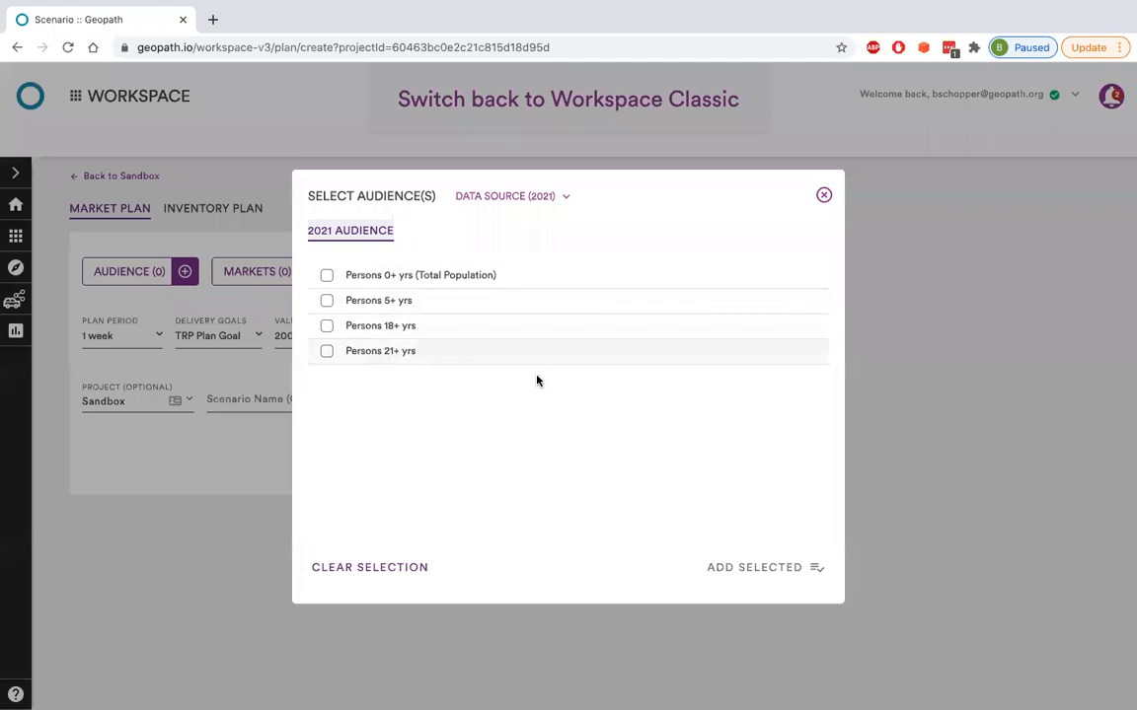
click(326, 351)
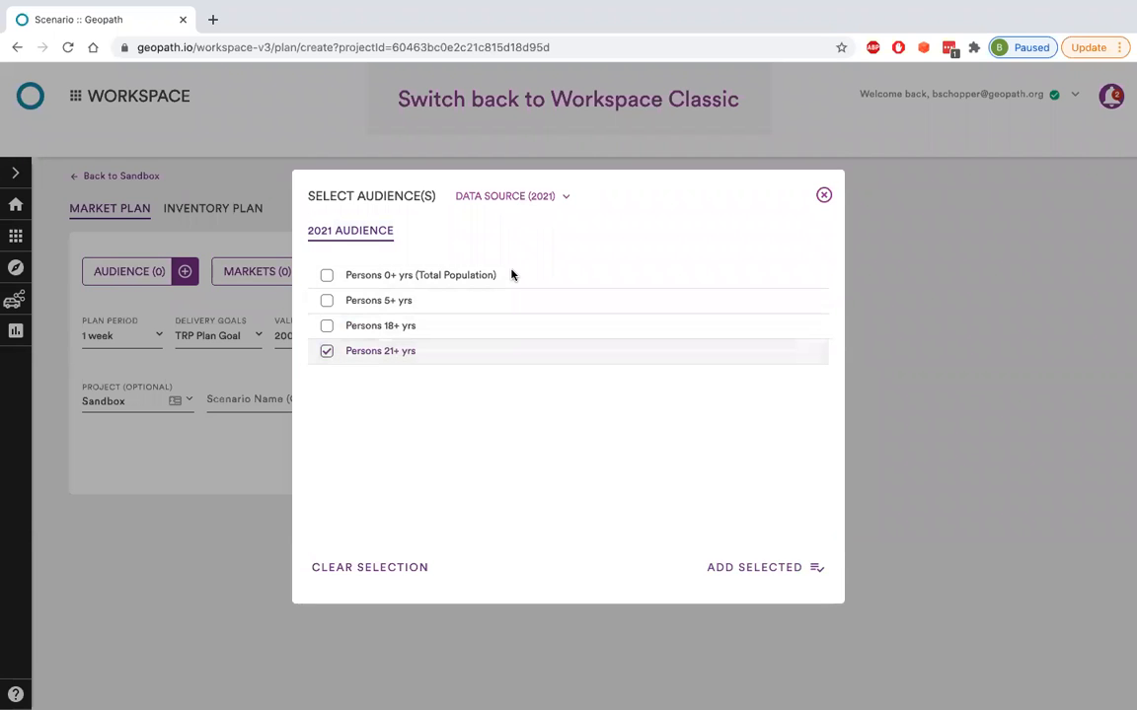
click(722, 567)
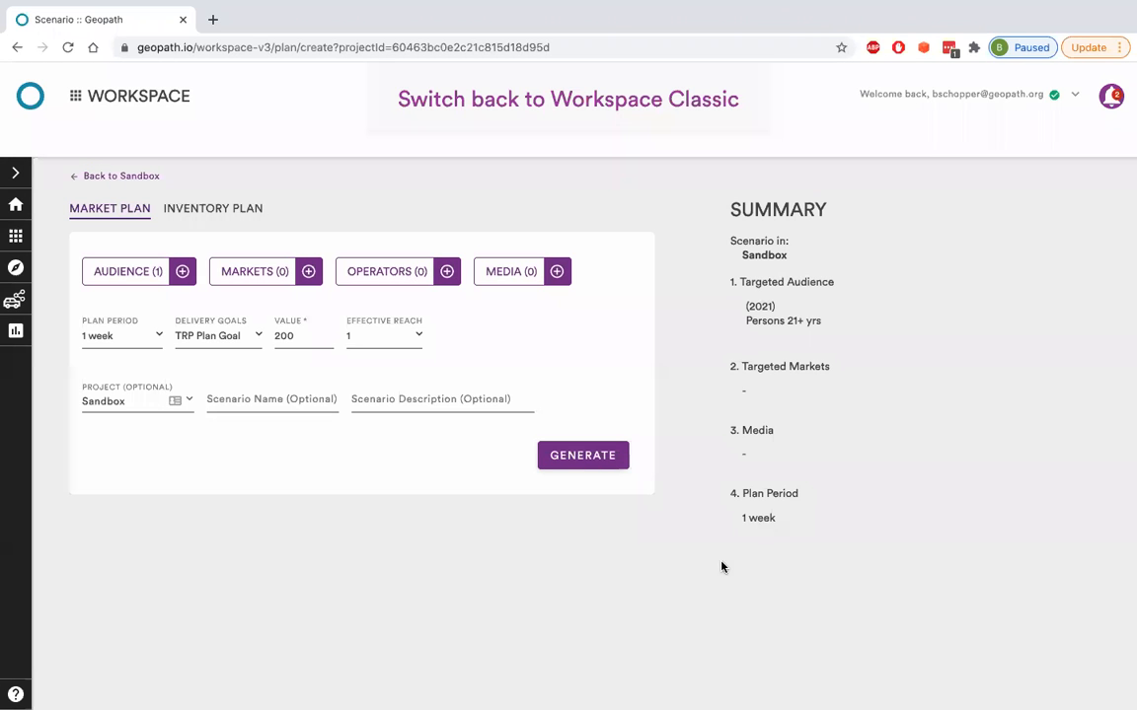
drag(746, 306, 783, 311)
click(773, 328)
Step: Switch the audience data source to Geopath 2020 and choose the age demographic Persons 18-34 yrs
click(134, 269)
click(538, 196)
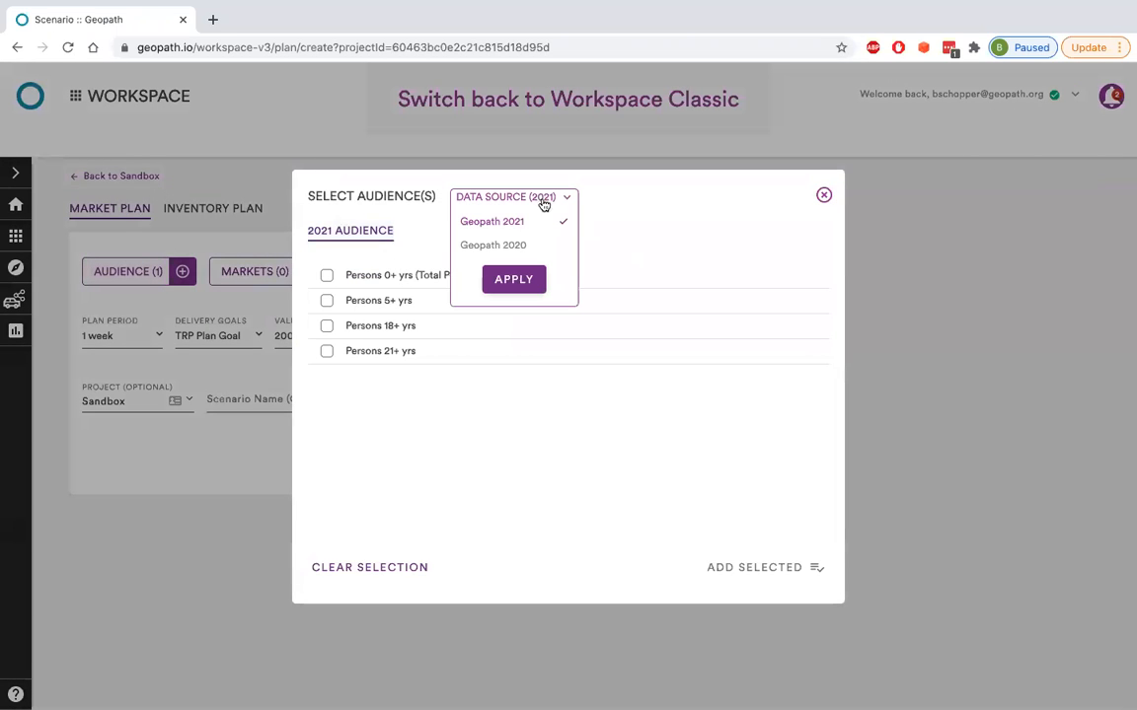
click(498, 245)
click(514, 279)
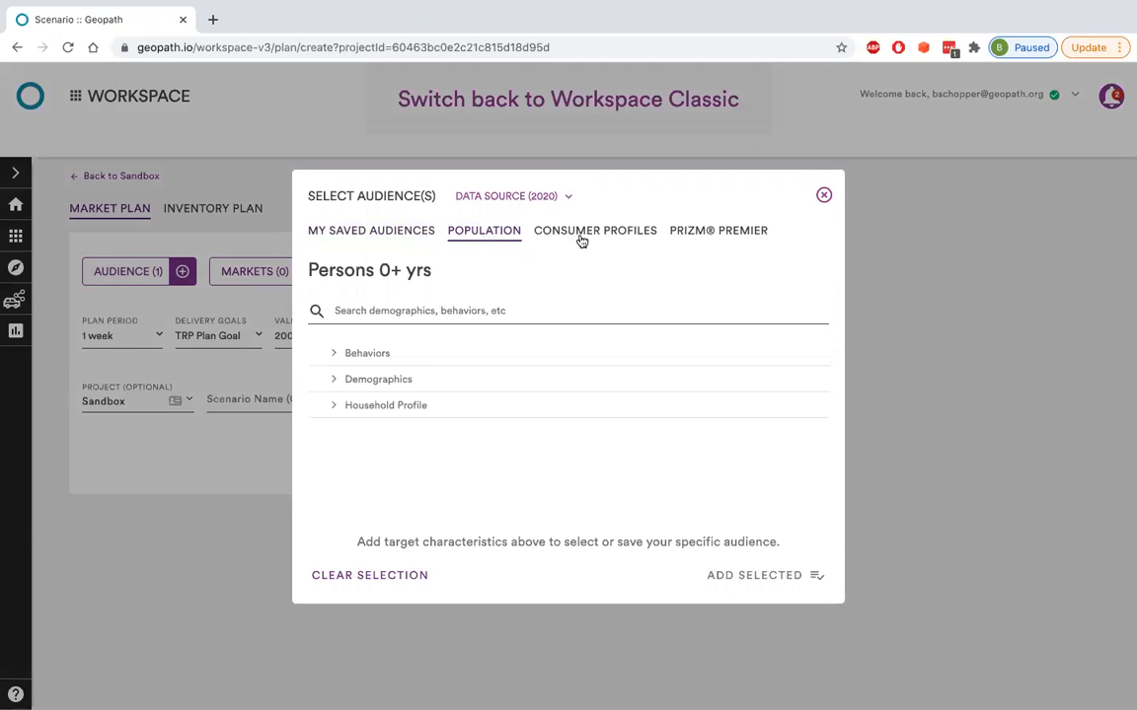
click(507, 384)
click(479, 406)
scroll(487, 449, down, 2)
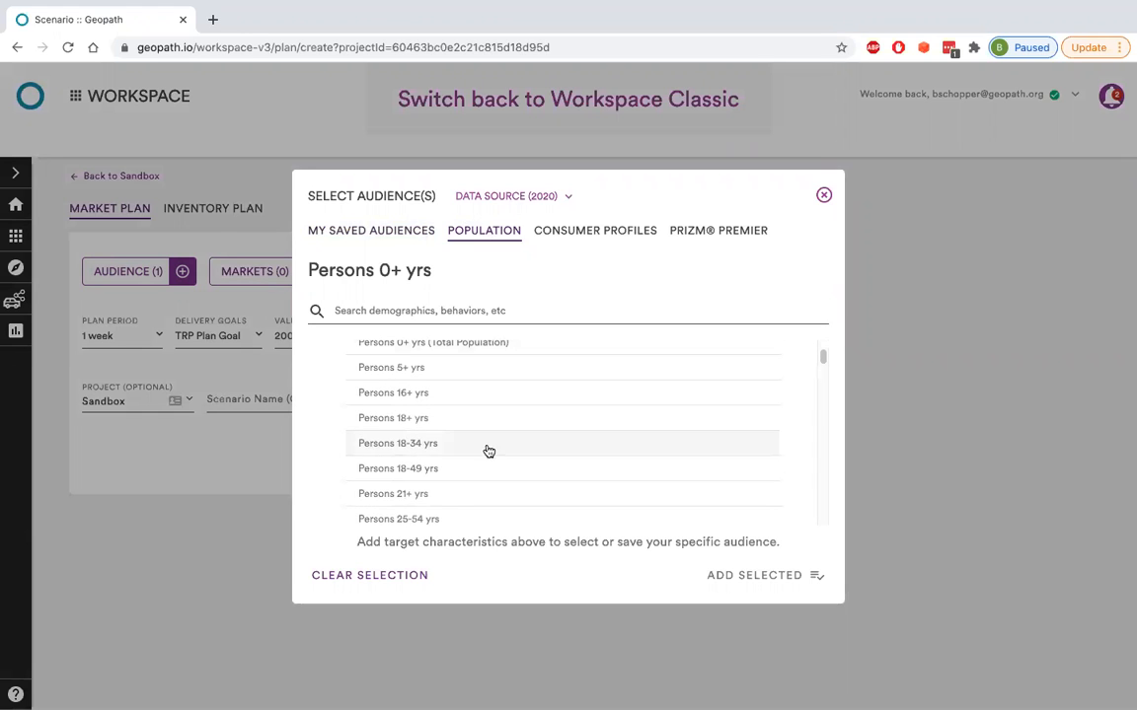
click(452, 444)
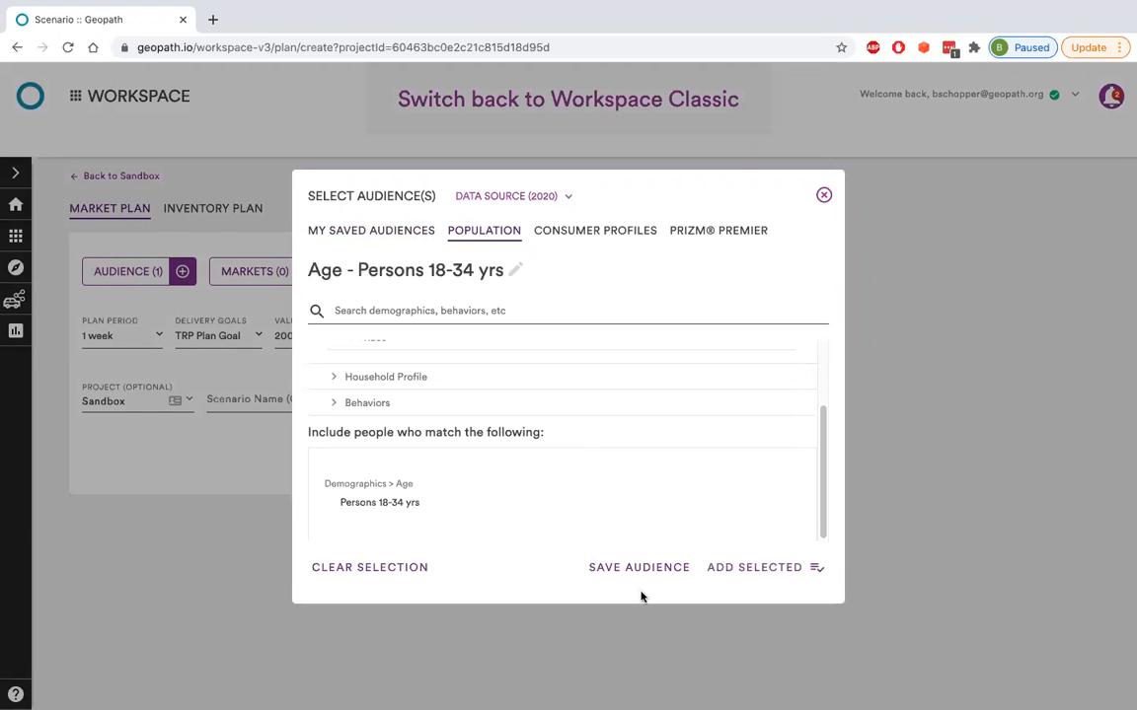
Step: Save the Age - Persons 18-34 yrs audience and locate it in the list of saved audiences
mouse_move(591, 509)
mouse_move(352, 496)
click(642, 570)
click(748, 430)
click(383, 232)
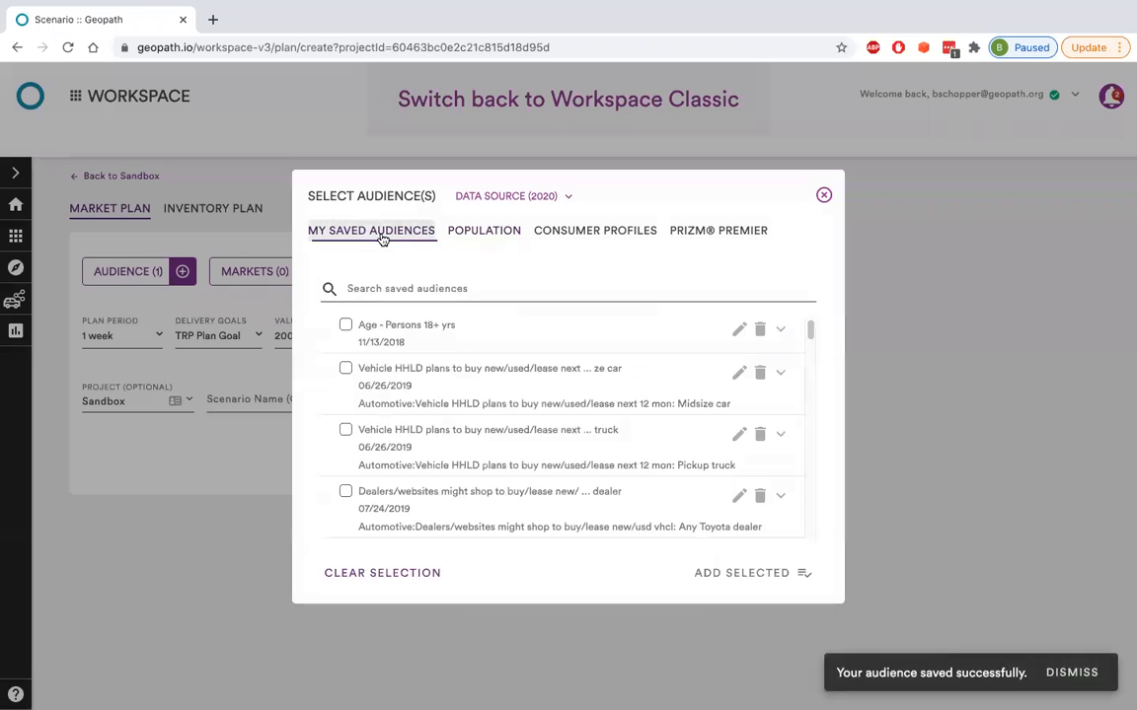
scroll(566, 355, down, 5)
scroll(566, 355, down, 10)
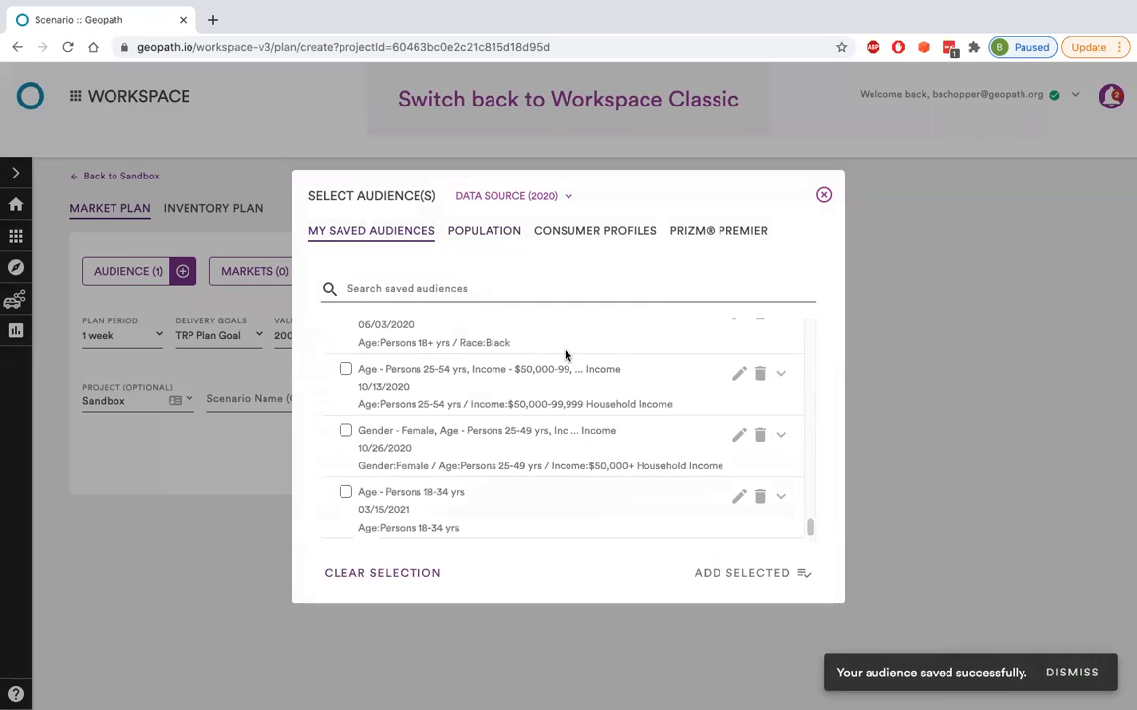
Step: Return to the 2020 population audience Age - Persons 18-34 yrs and add it to the plan
click(486, 235)
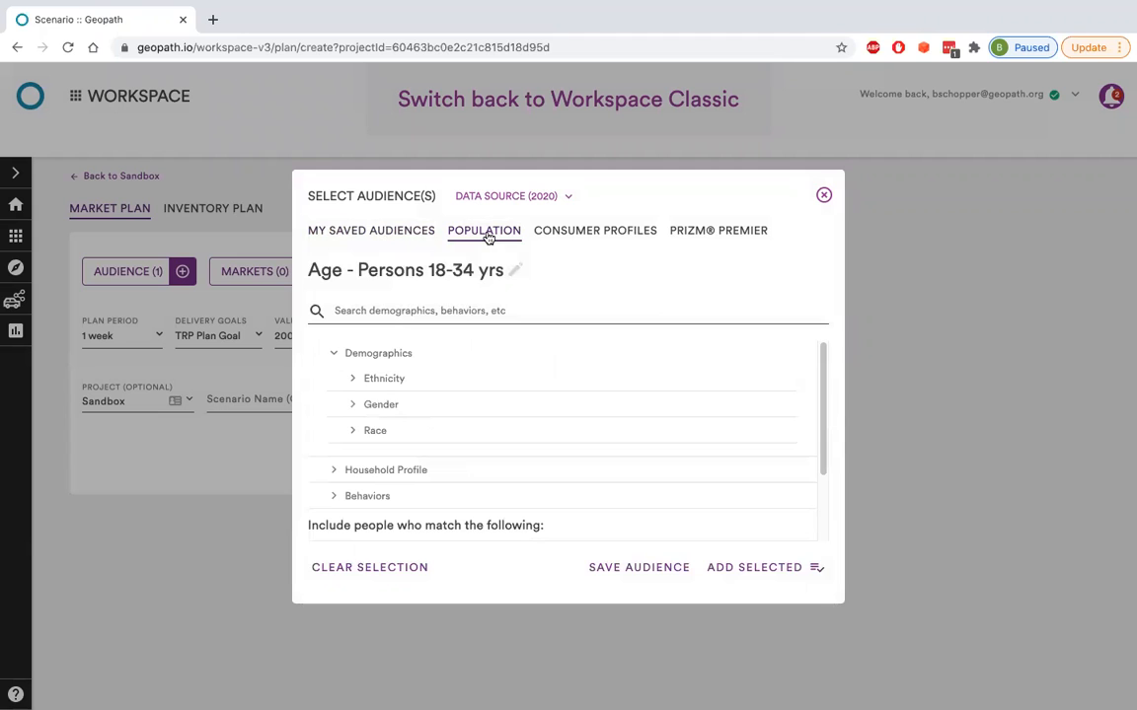
scroll(550, 420, down, 3)
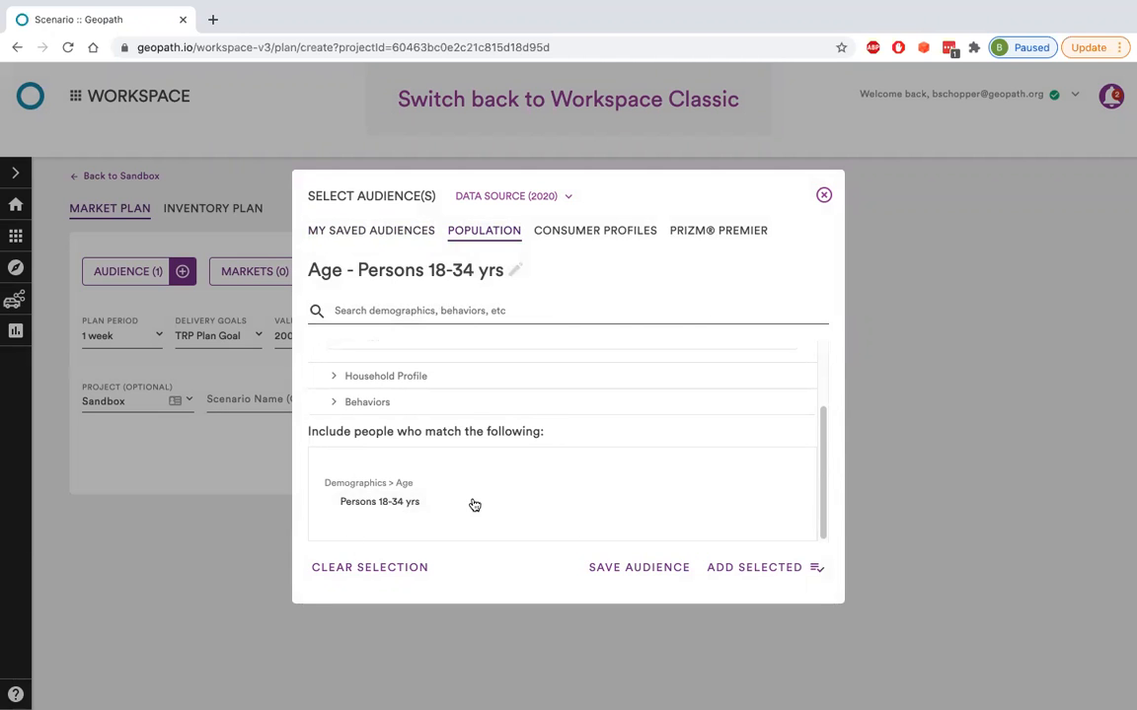
click(776, 570)
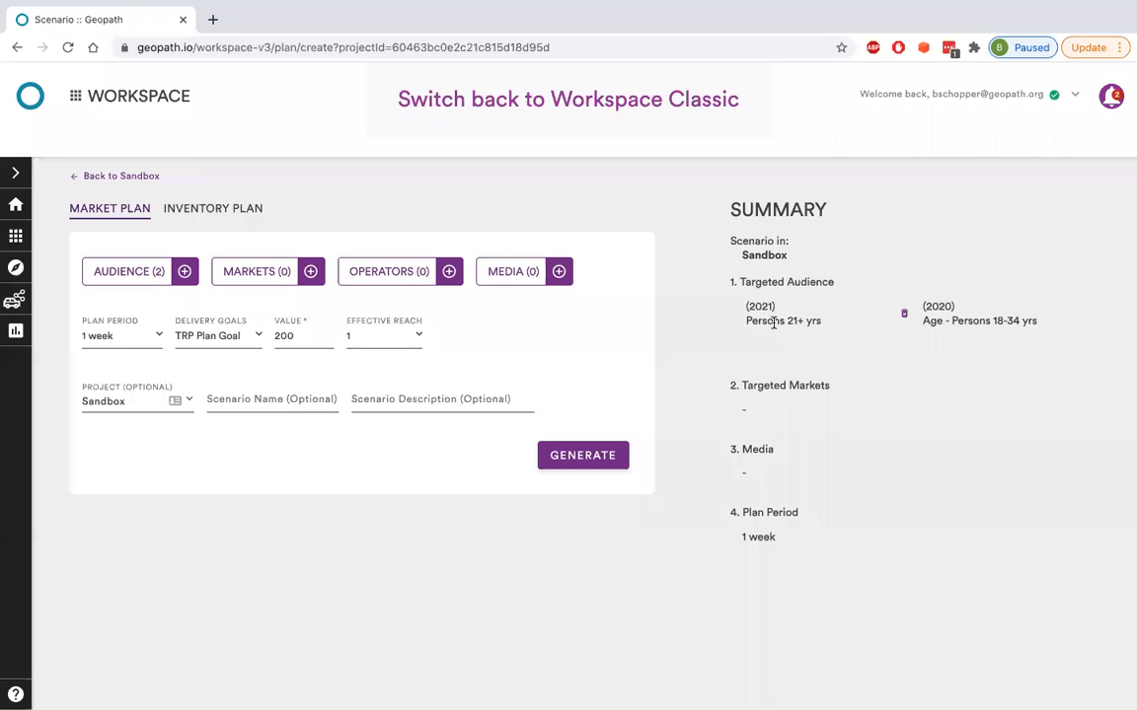
mouse_move(948, 314)
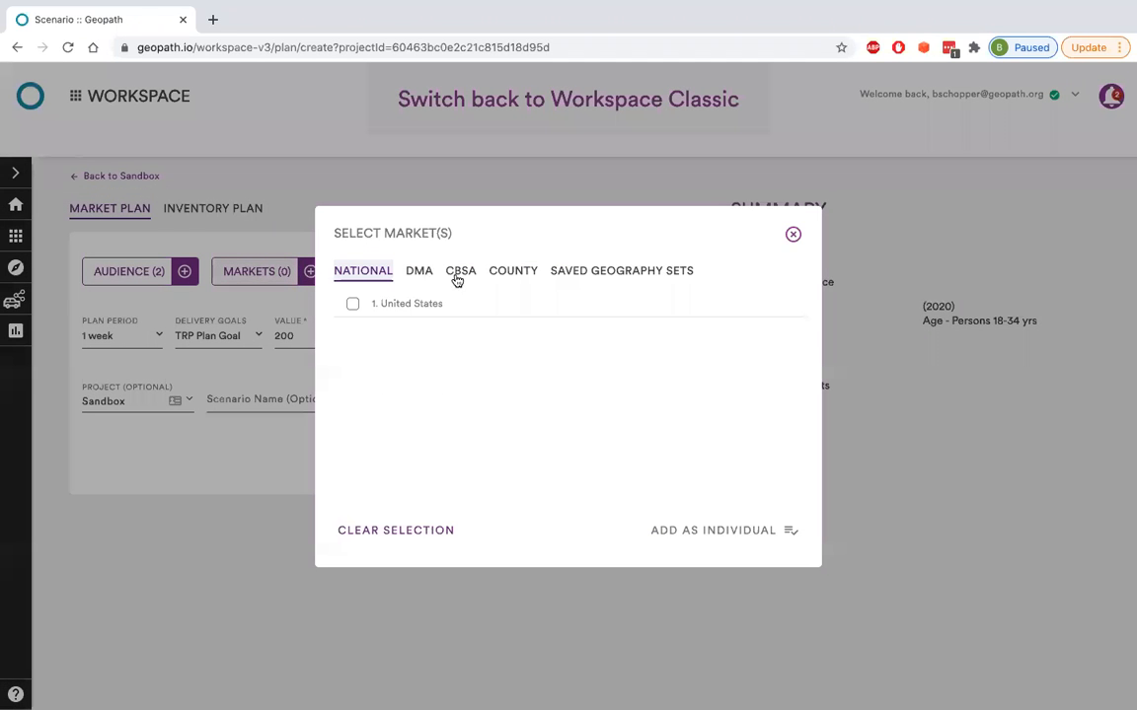
Step: Search the DMA markets for "chic" and add Chicago, IL as an individual market
click(425, 275)
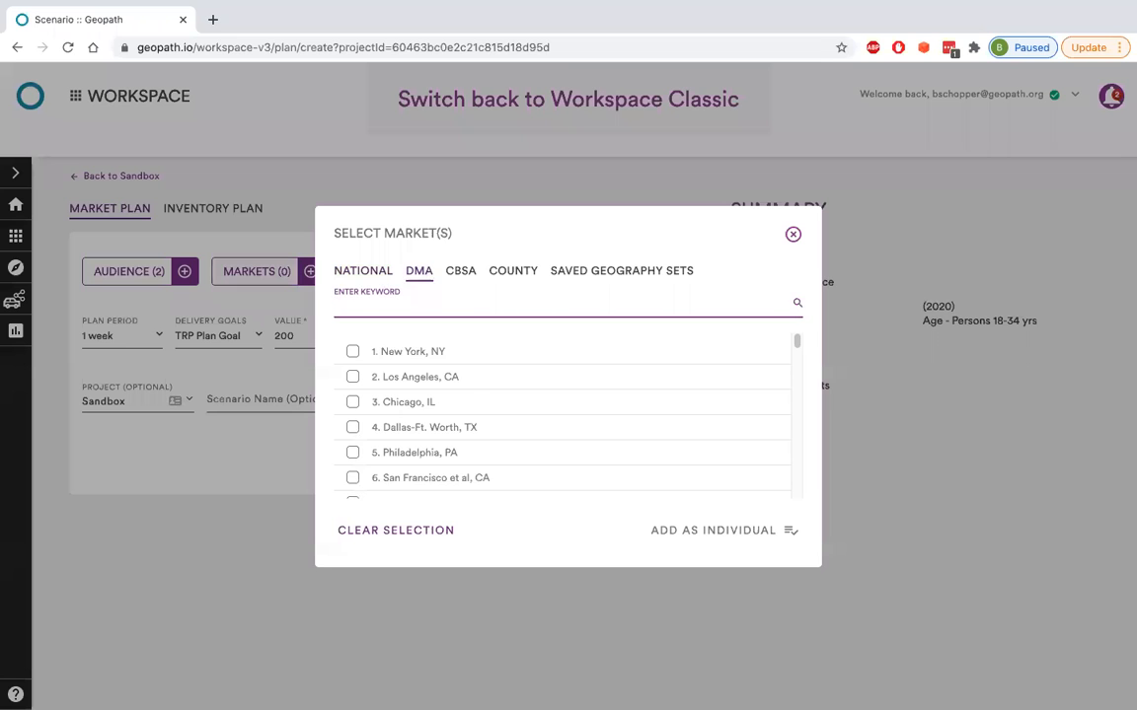
text(chic)
click(414, 368)
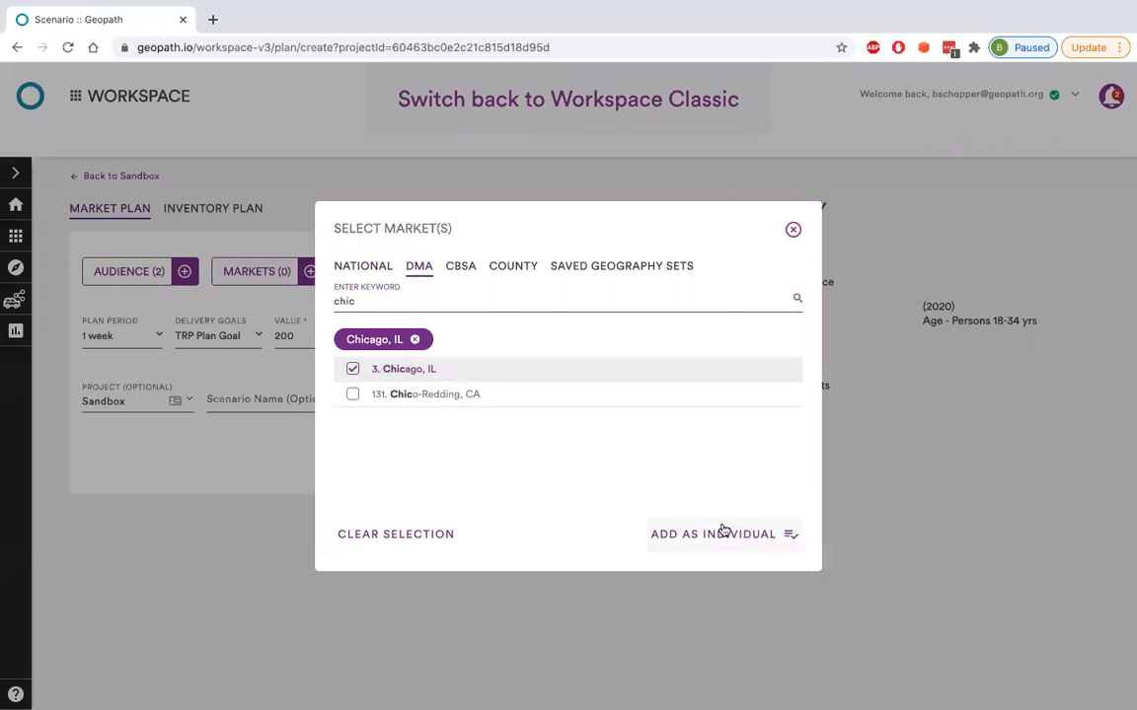
click(722, 531)
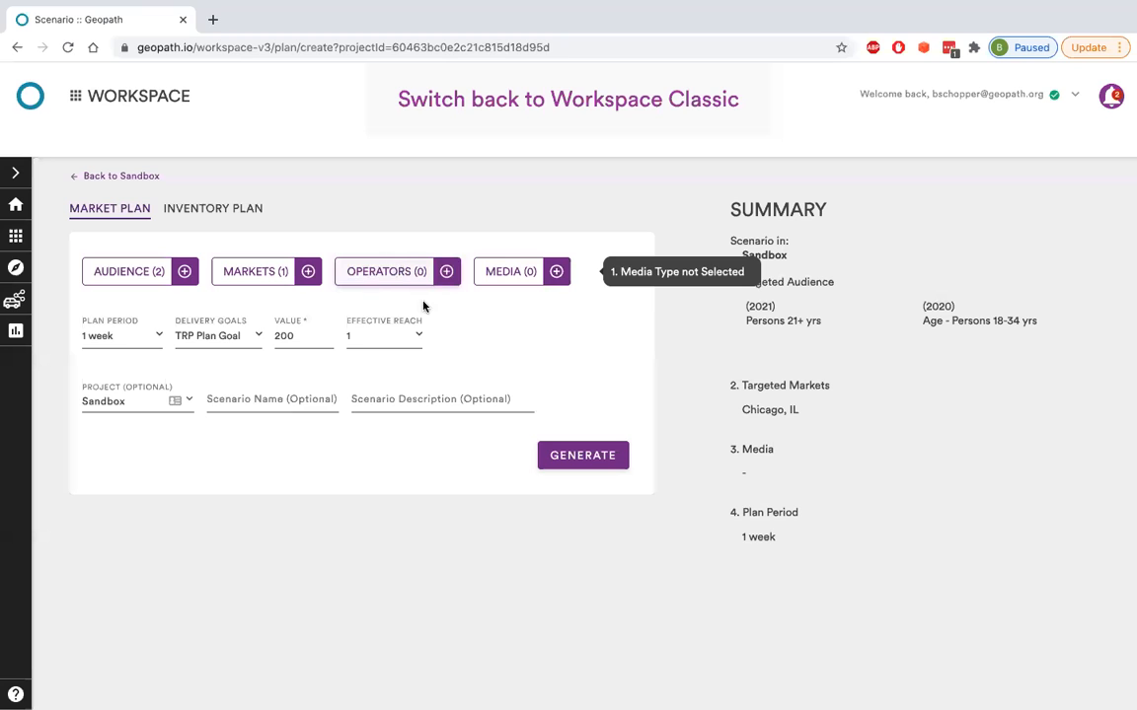
Step: Open the plan's media selection and mark Posters under the operator media names
click(507, 289)
click(481, 184)
mouse_move(472, 351)
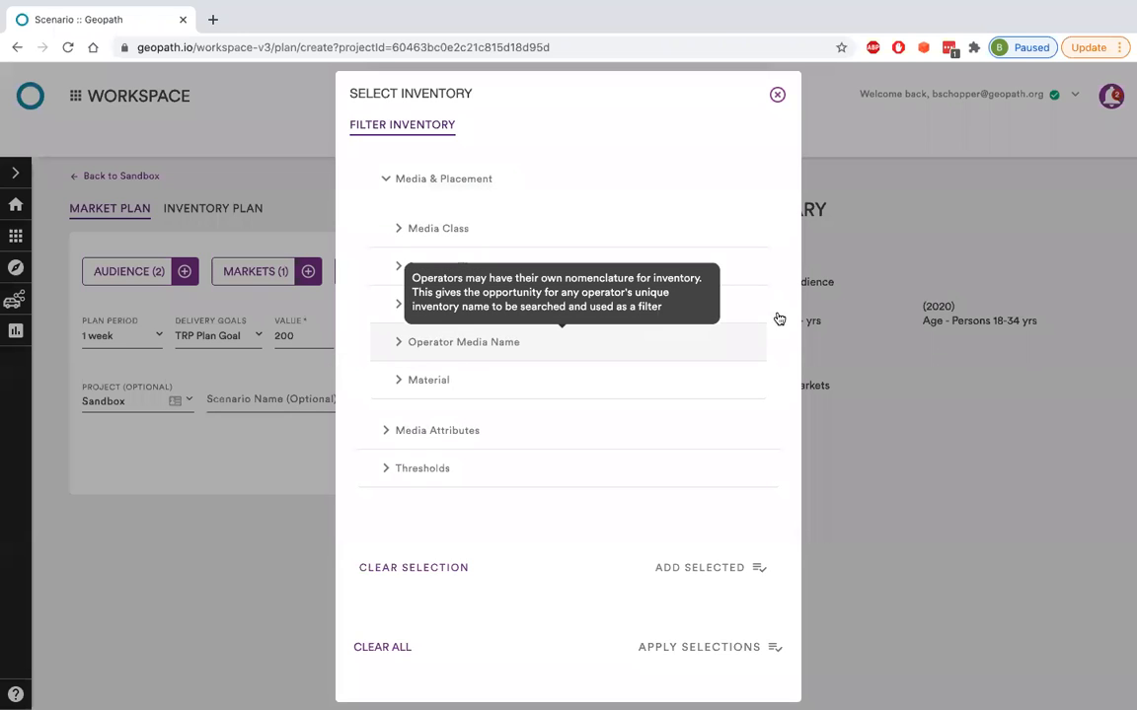
click(411, 349)
click(409, 451)
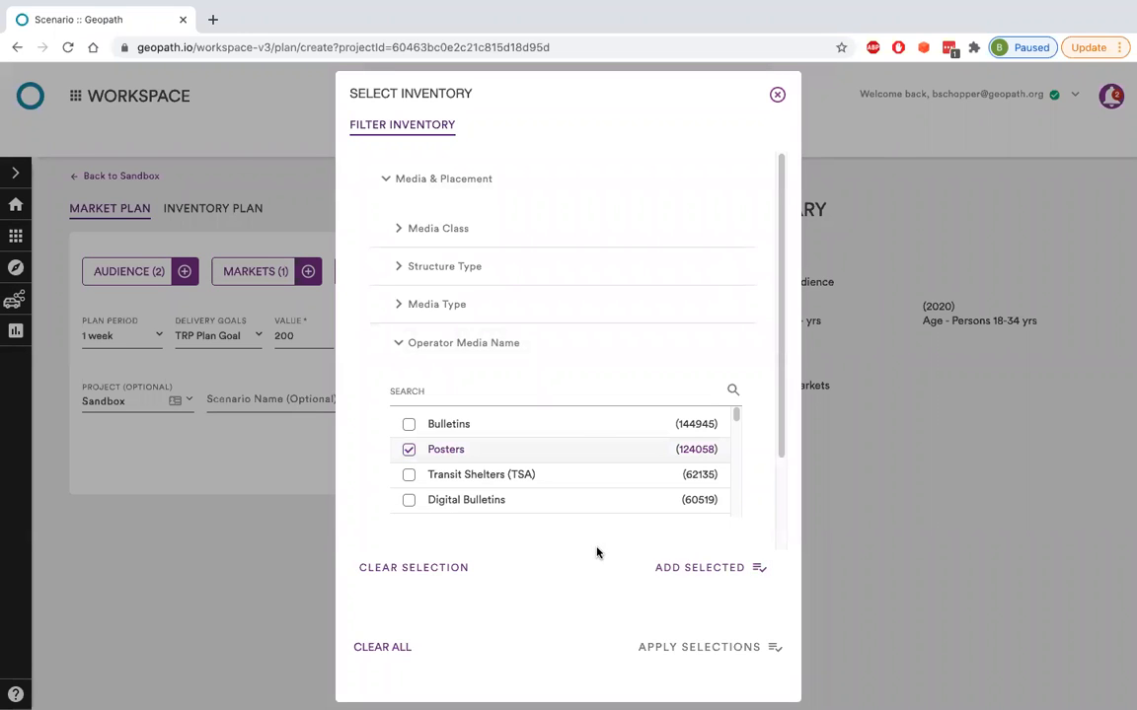
Step: Review the inventory filter categories for media and placement, media attributes and thresholds
click(424, 345)
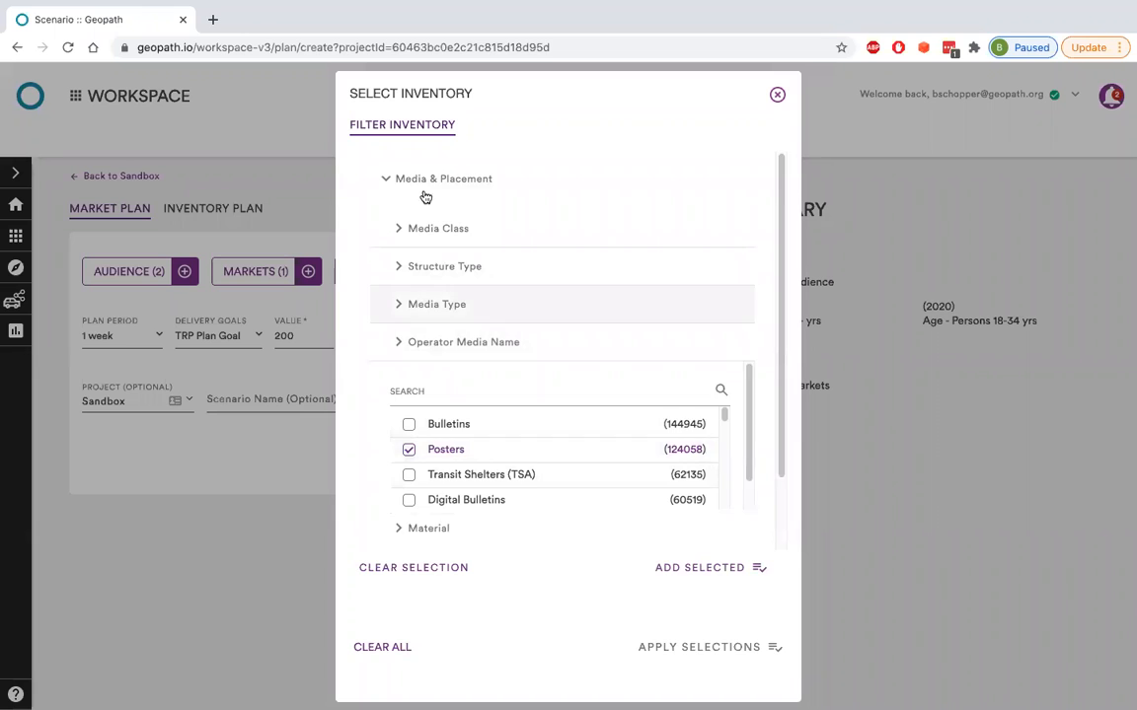
click(424, 179)
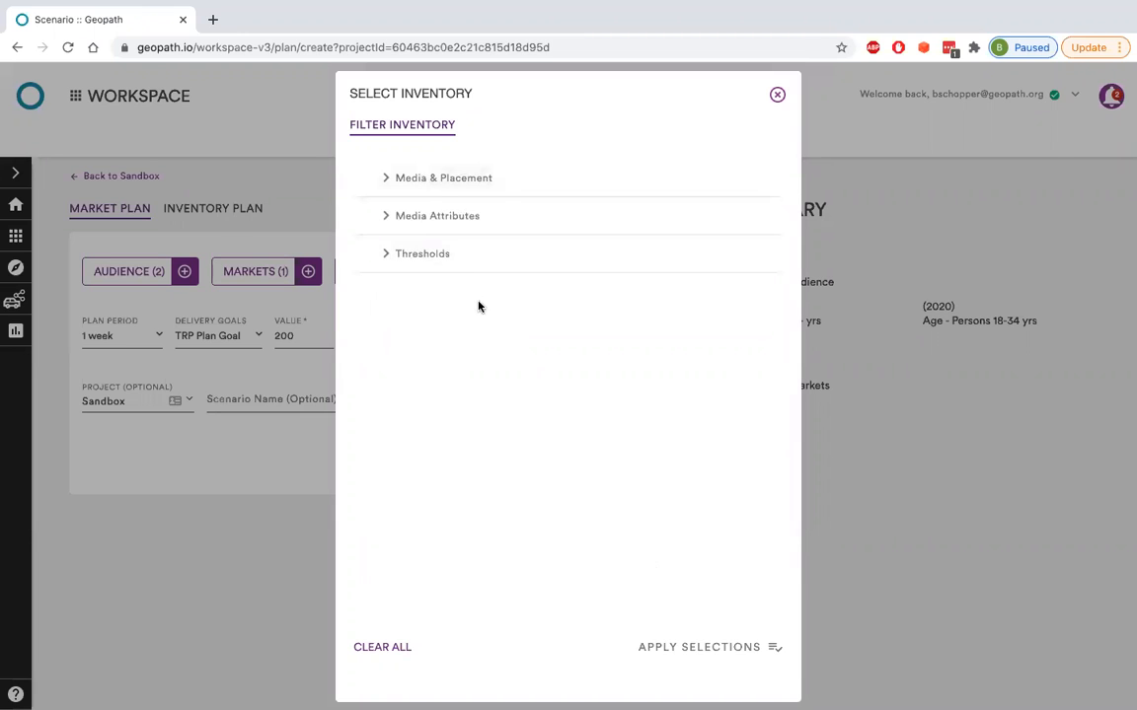
click(444, 181)
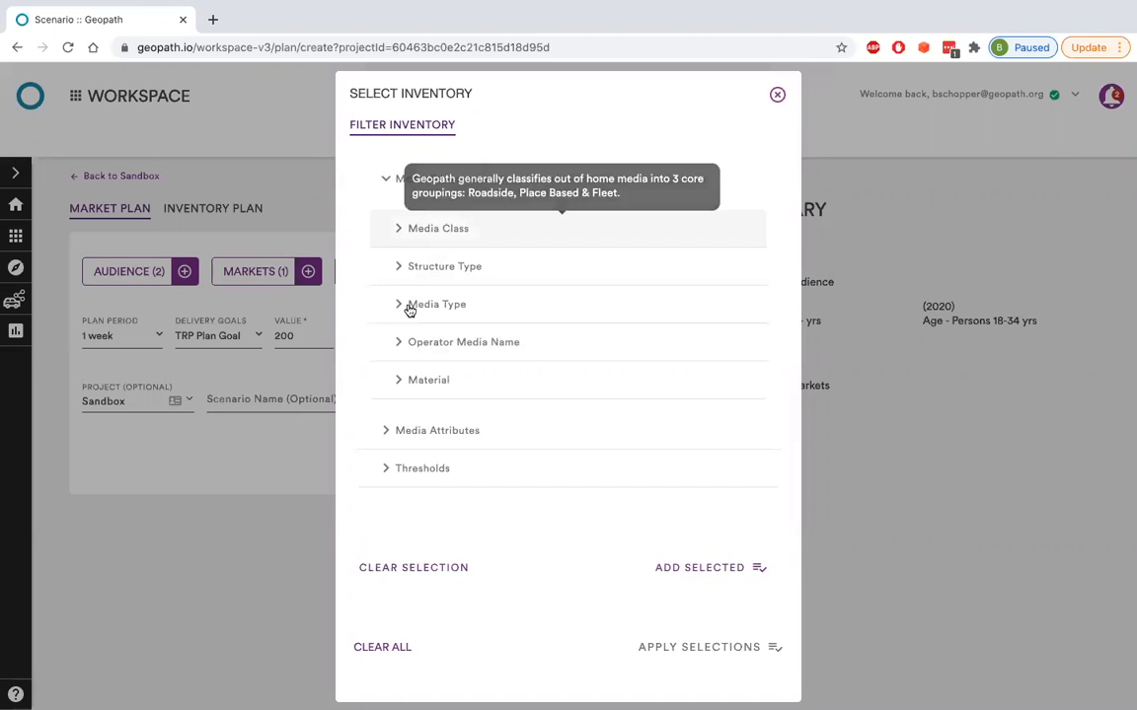
click(384, 180)
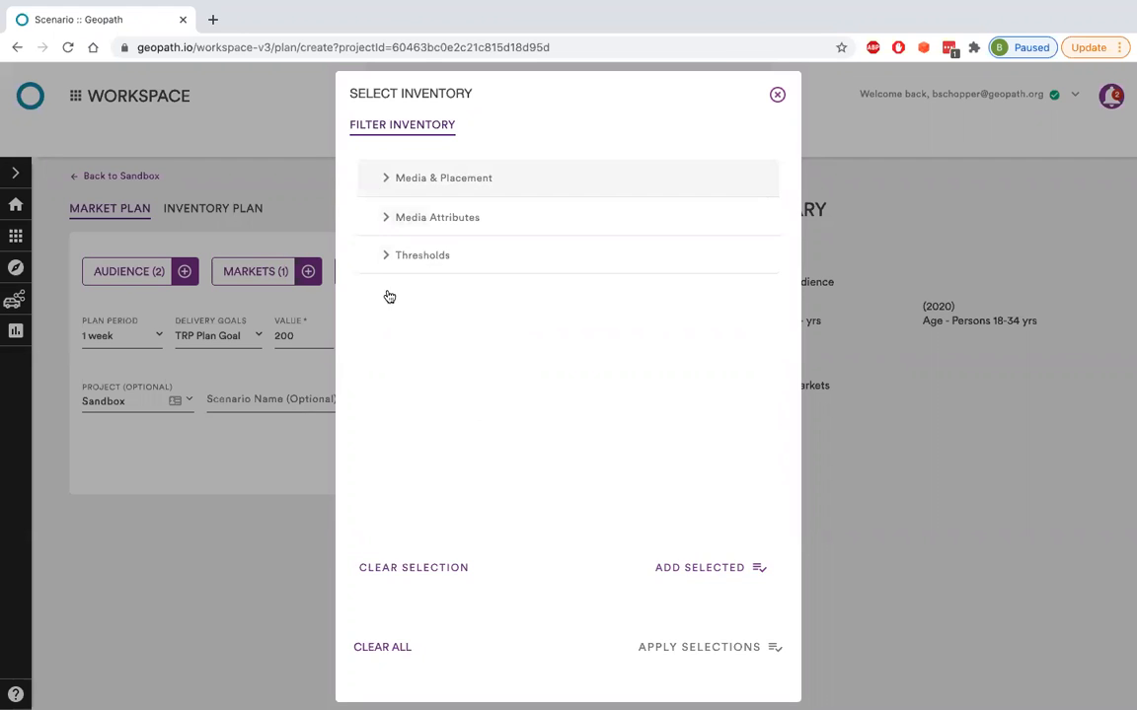
click(390, 216)
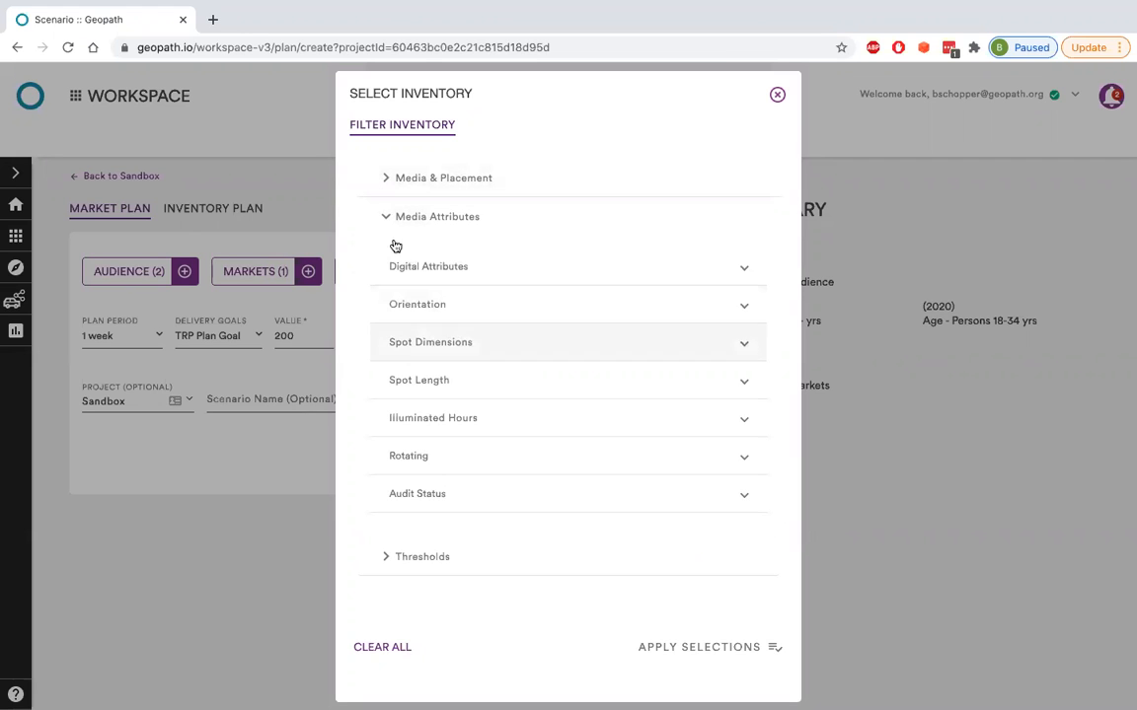
click(384, 217)
click(384, 253)
click(383, 253)
click(395, 180)
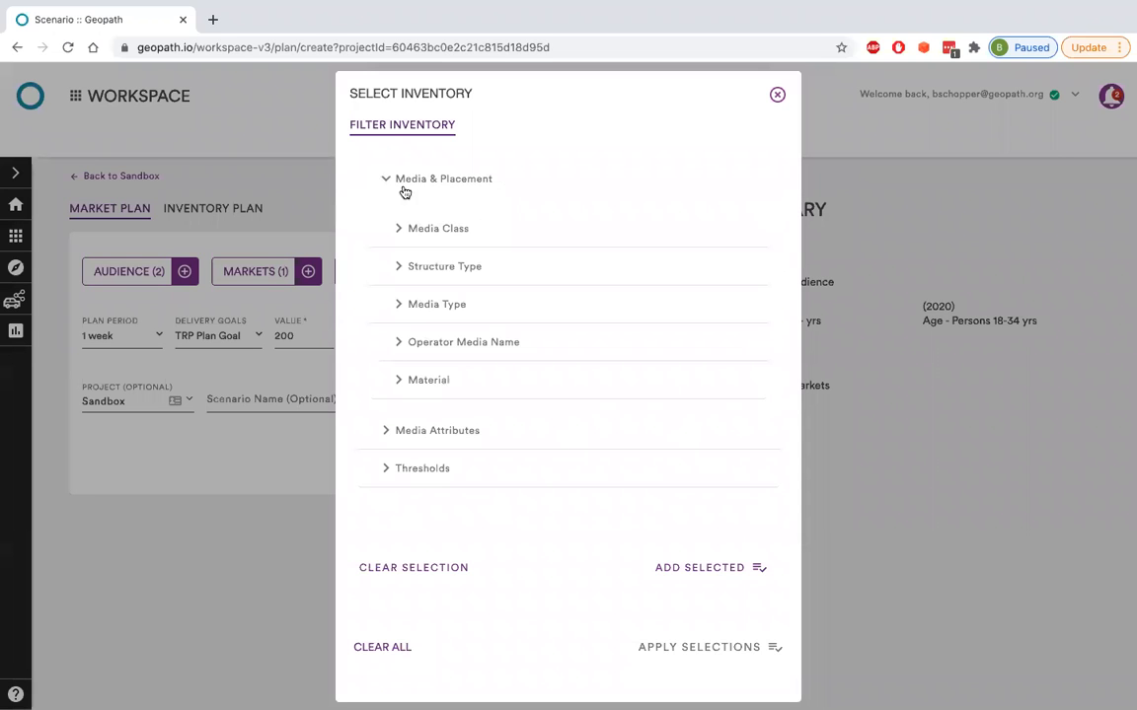
Step: Add Bulletins and Posters as one combined media selection, plus Bulletins and Posters as two separate selections
click(453, 344)
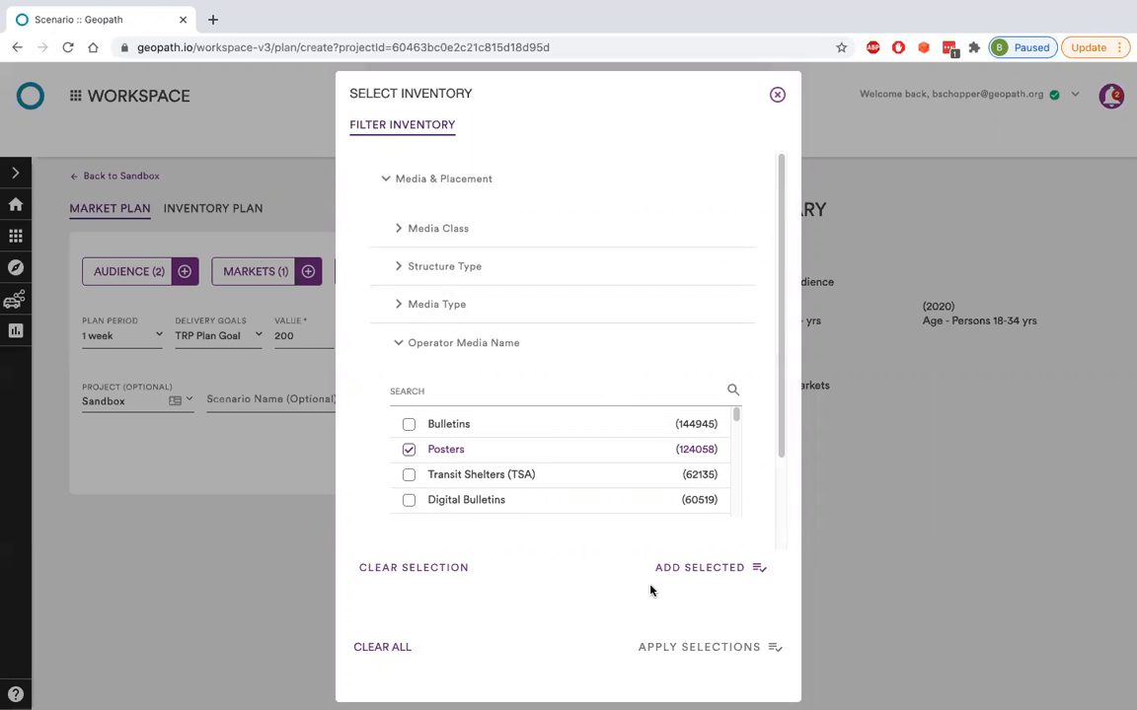
click(407, 425)
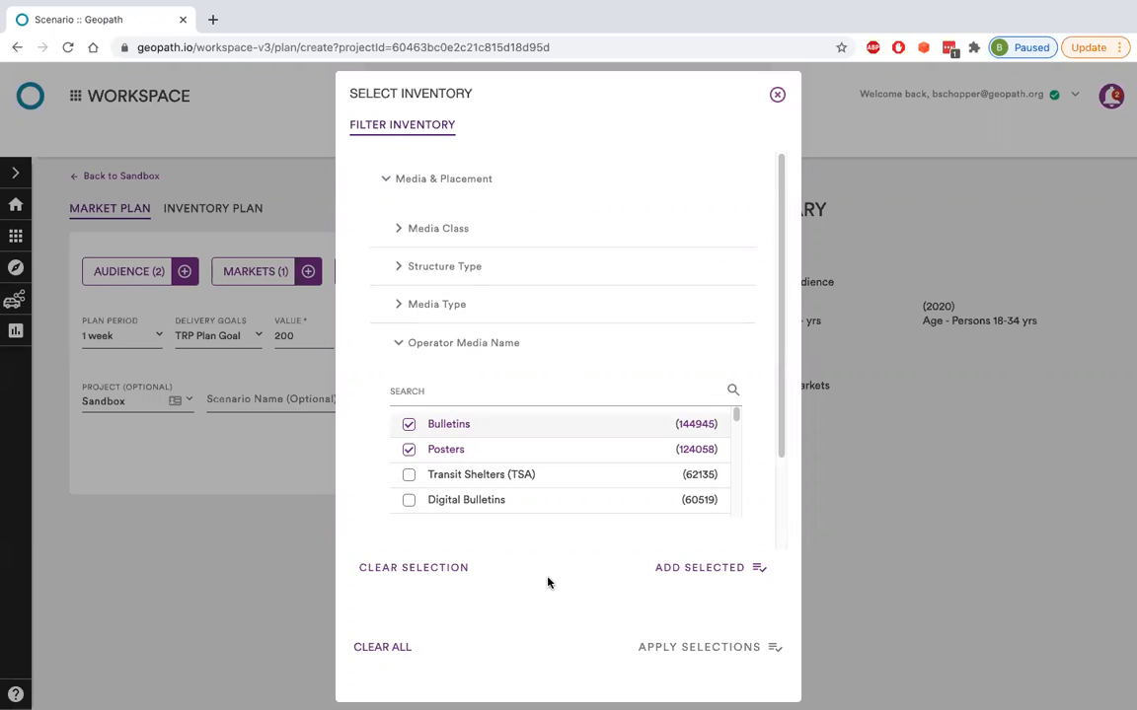
click(738, 568)
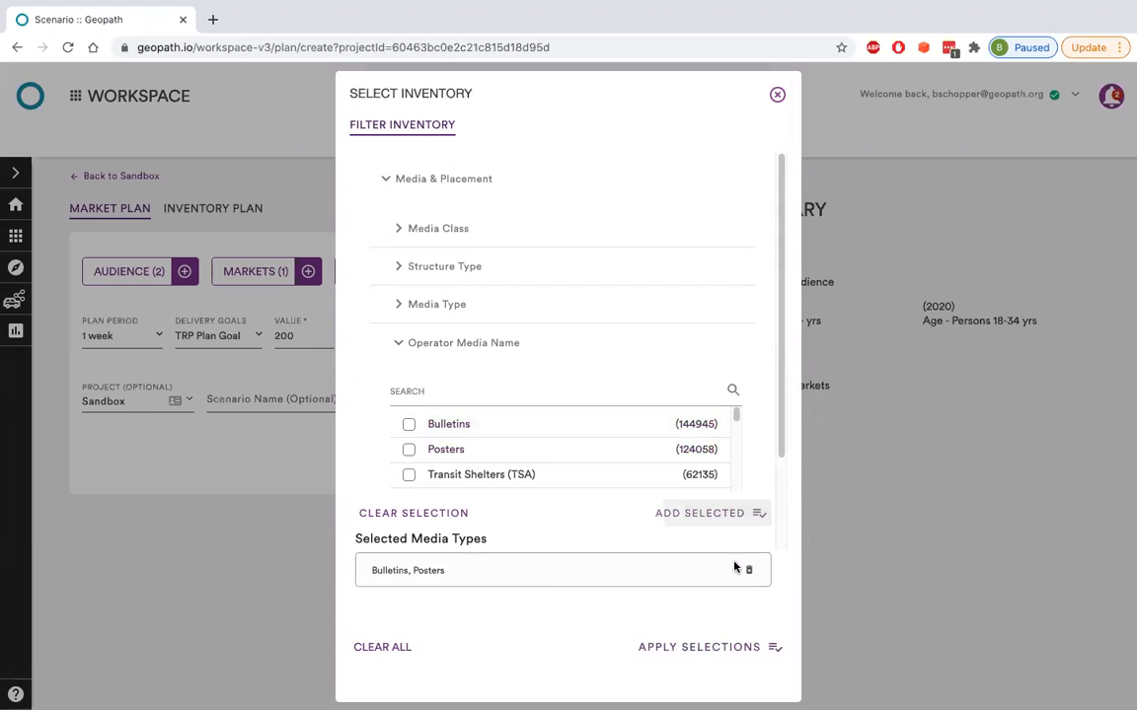
click(406, 424)
click(706, 513)
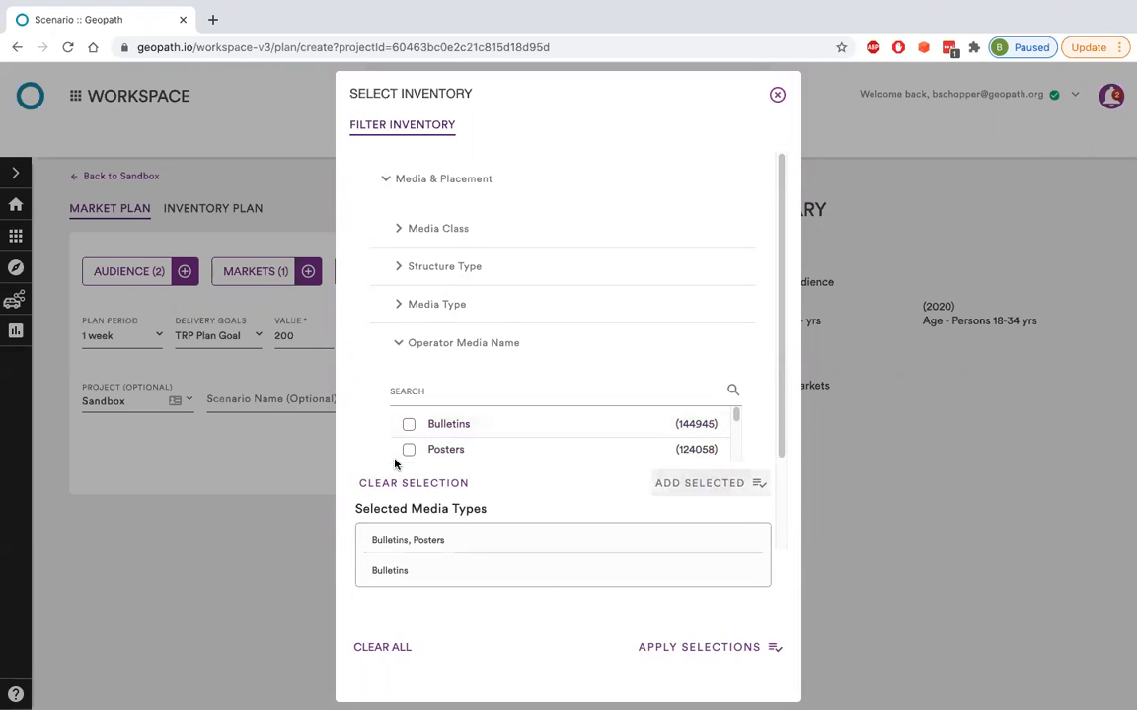
click(409, 449)
click(700, 483)
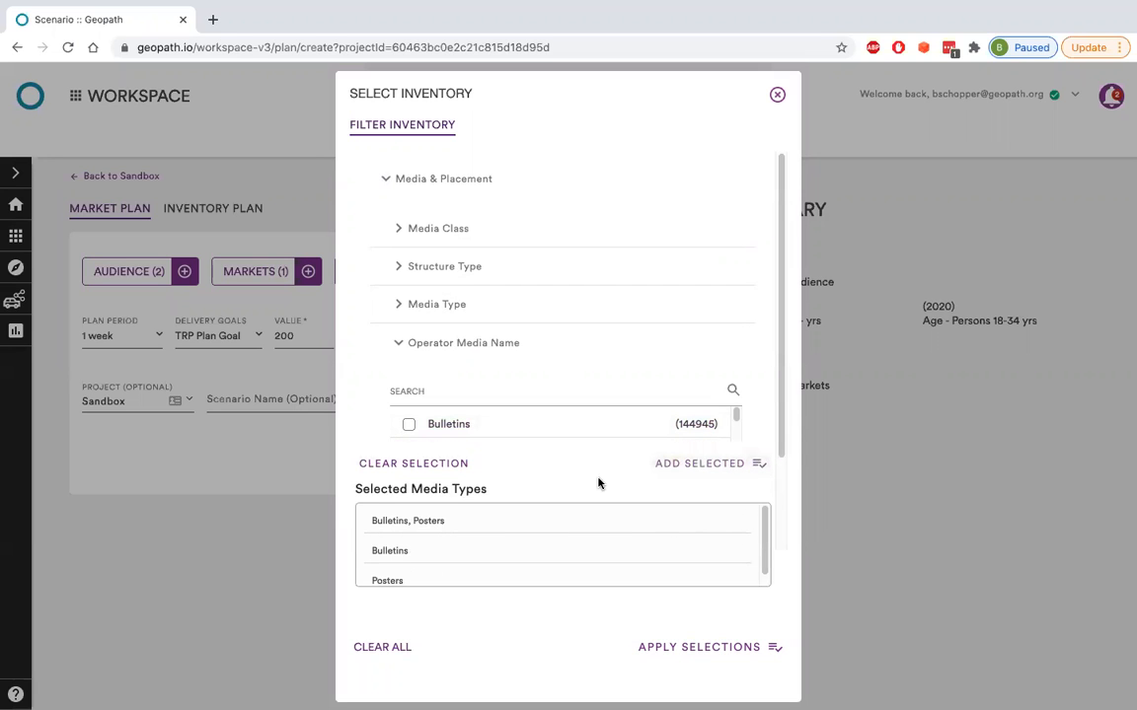
Step: Delete the combined Bulletins, Posters entry and the separate Bulletins entry, and apply the remaining Posters selection to the plan
scroll(505, 553, down, 1)
scroll(503, 543, up, 1)
click(734, 524)
click(541, 459)
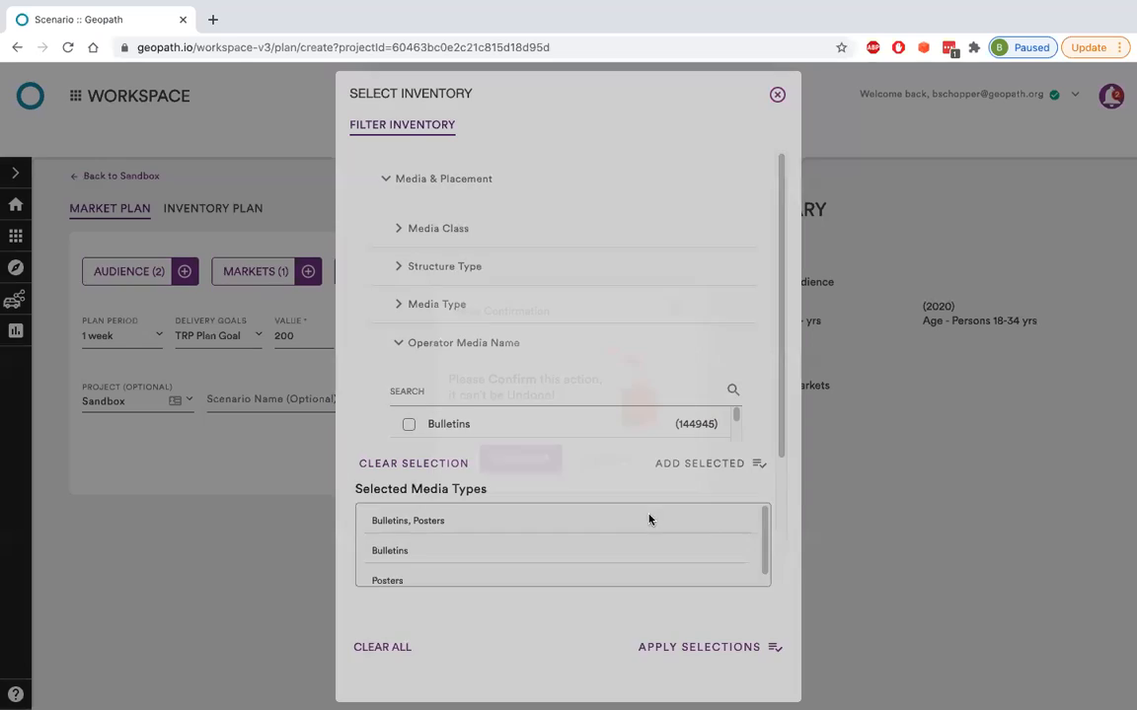
click(750, 545)
click(520, 459)
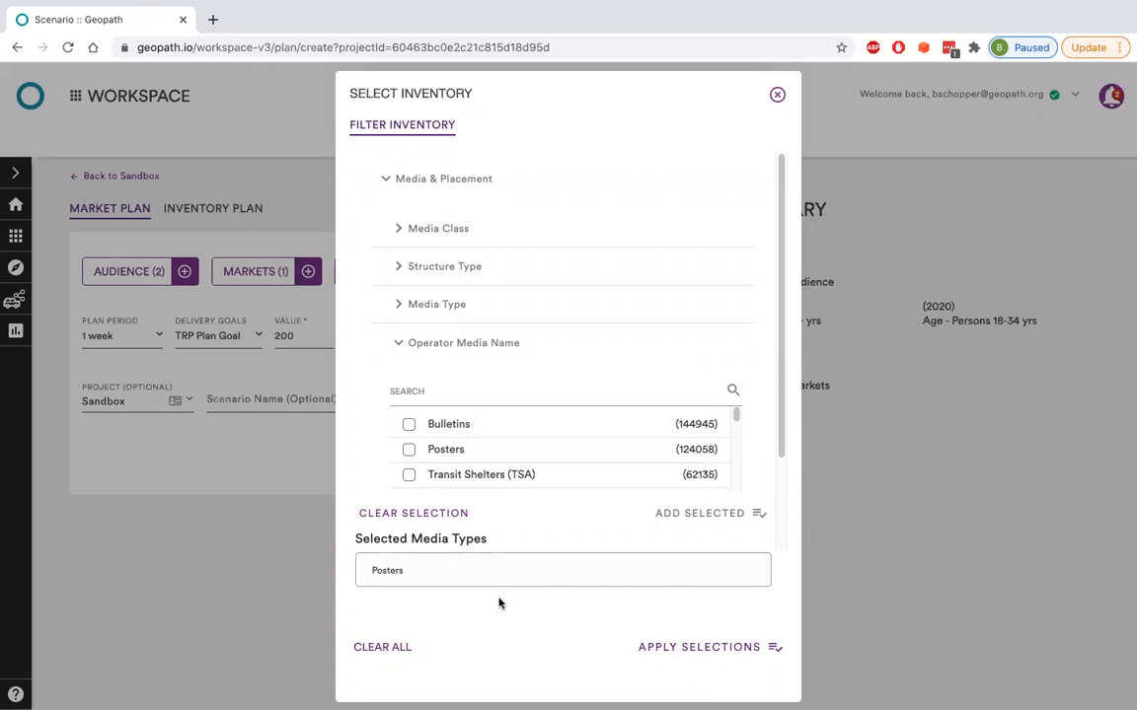
click(707, 648)
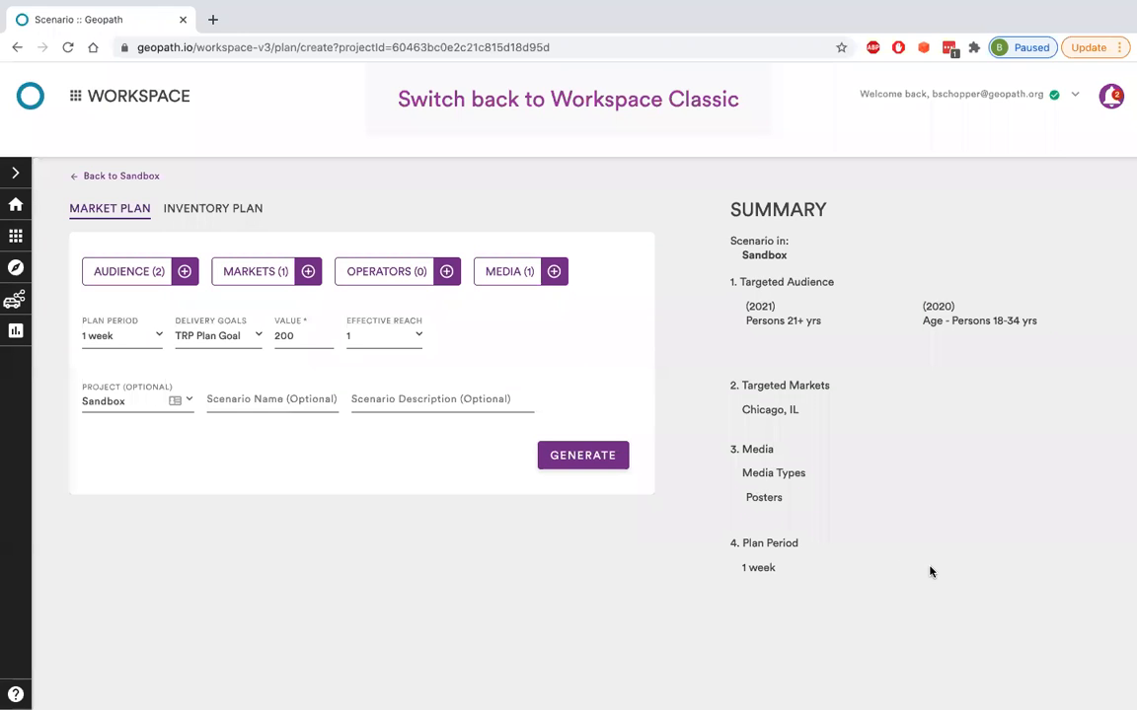
mouse_move(805, 502)
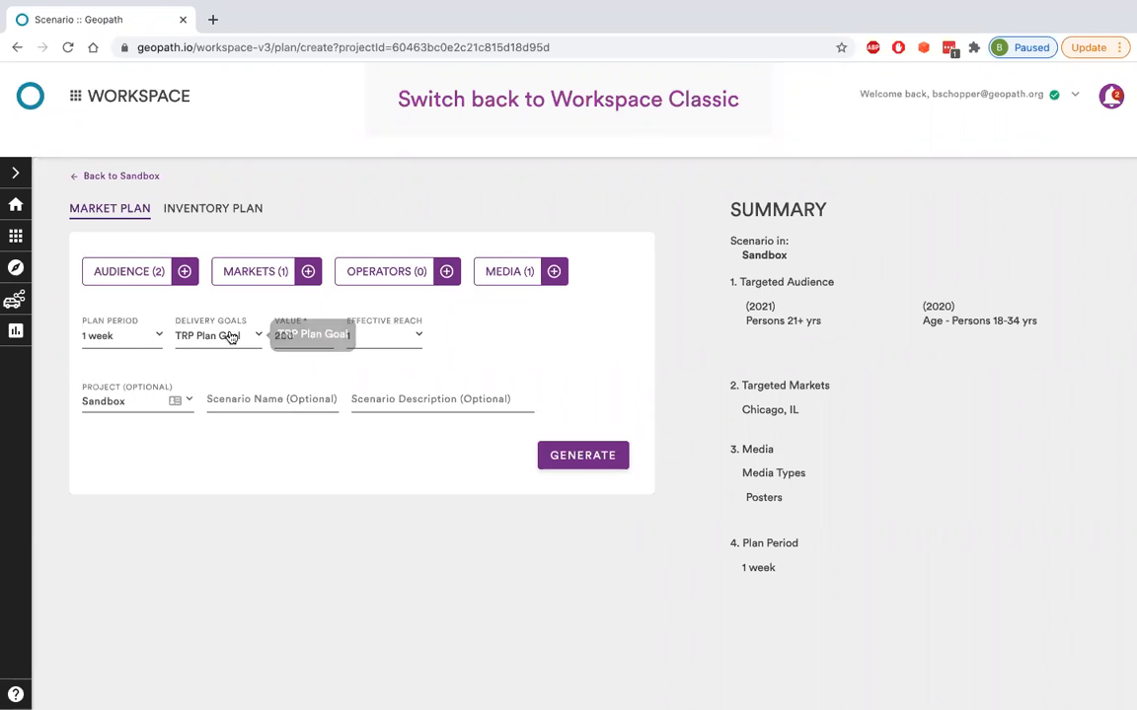
Step: Set the TRP plan goal value to 30 and name the scenario Chicago Posters
double_click(294, 332)
text(30)
click(358, 446)
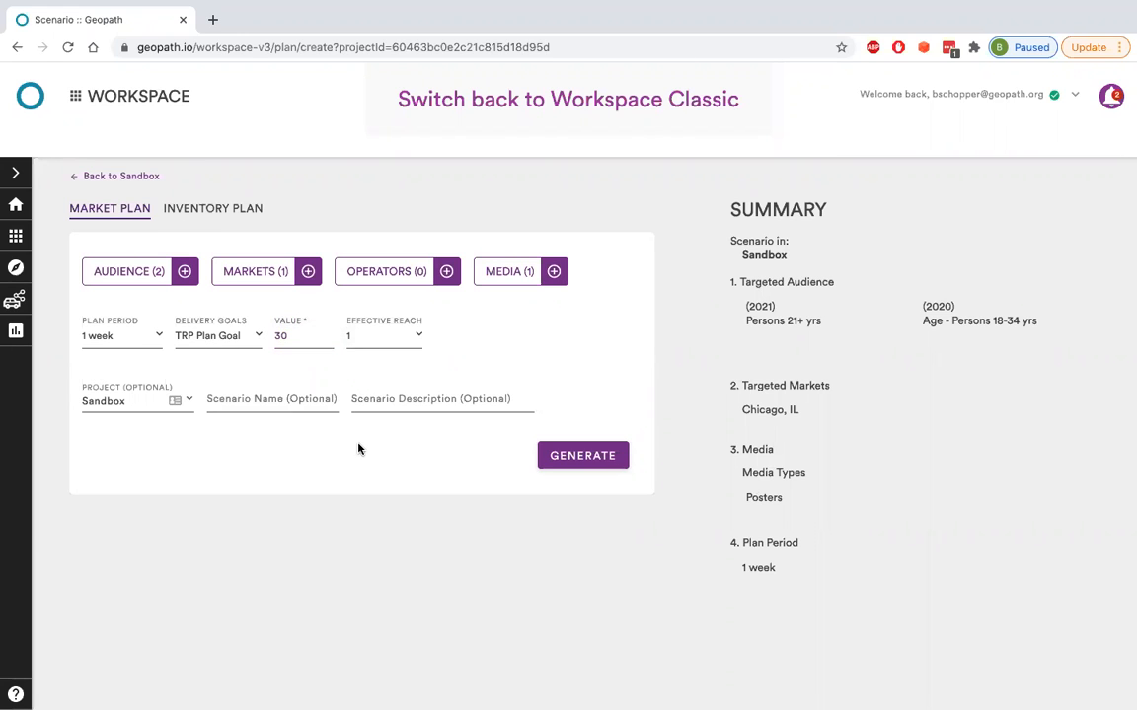
click(305, 405)
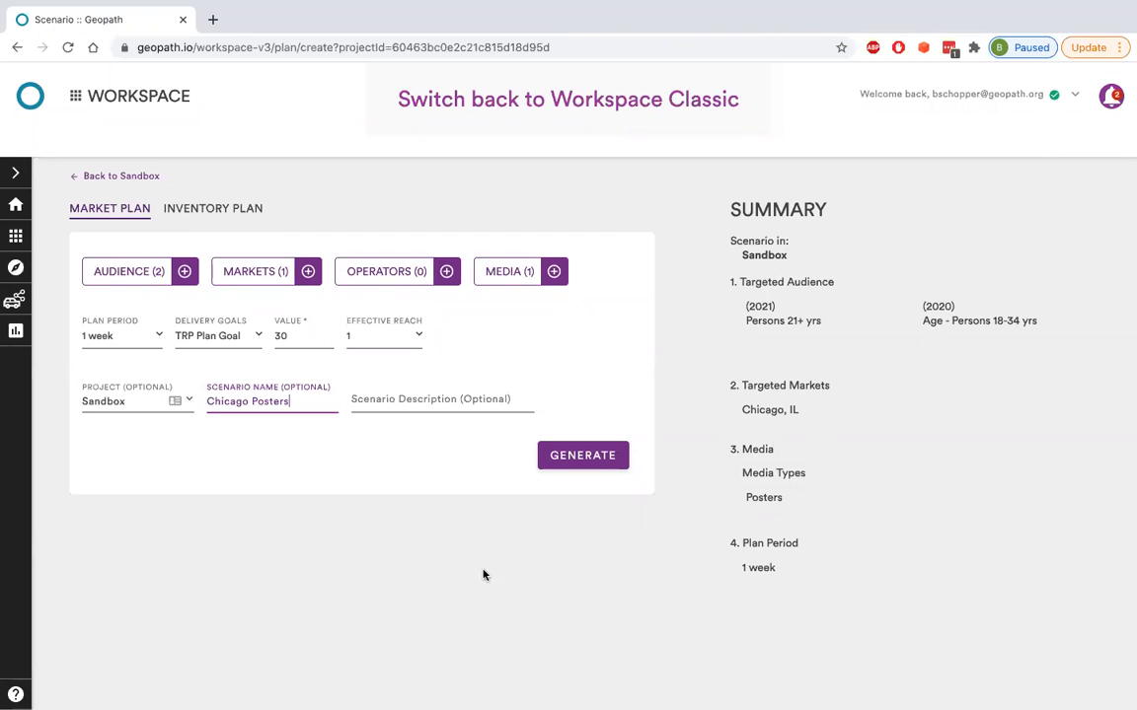
Step: Generate the Chicago Posters market plan scenario
click(287, 488)
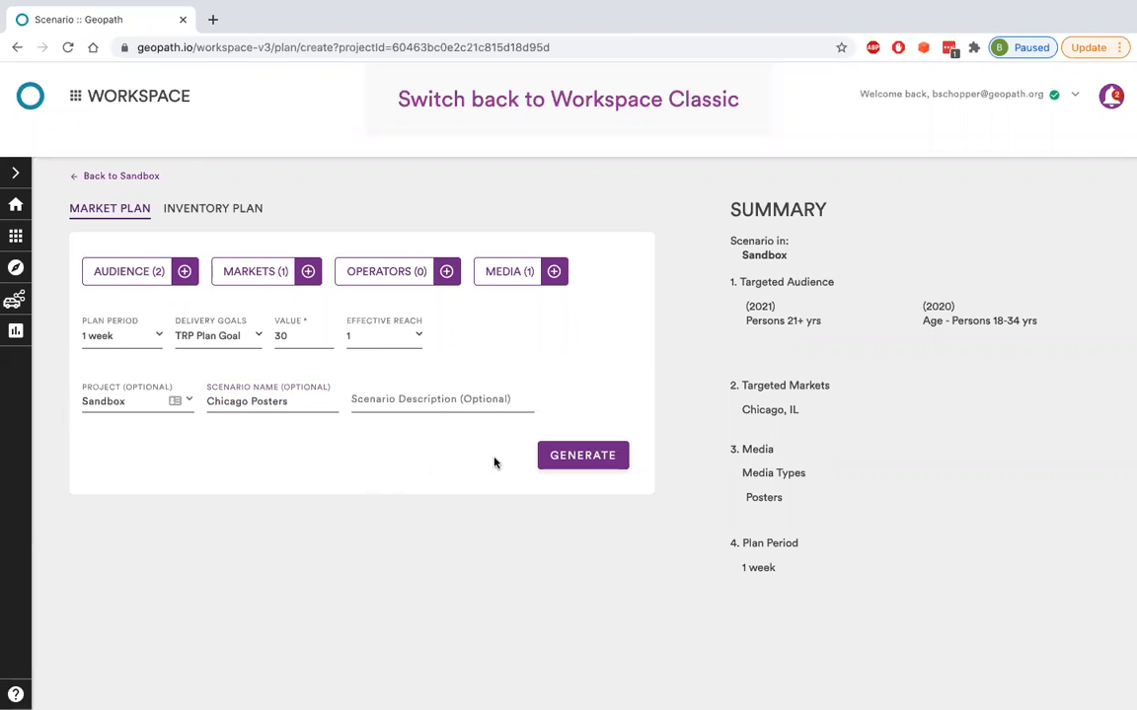
click(565, 459)
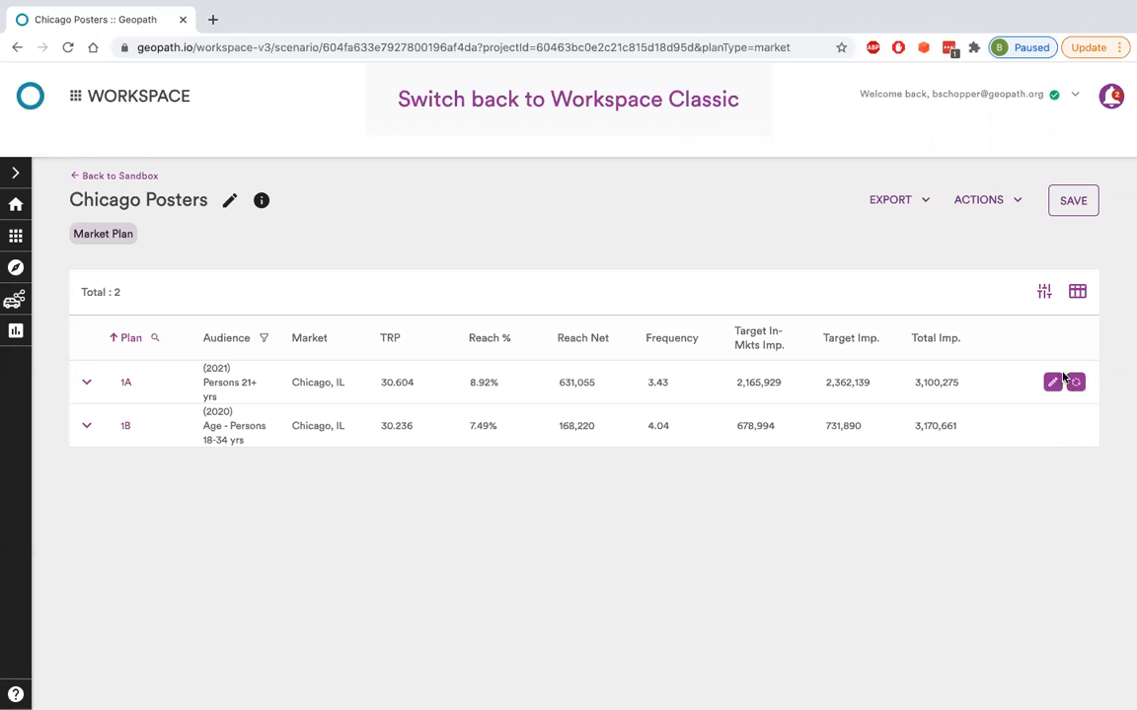
Step: Review the scenario's parameters, including its defined goals and inventory filter categories, and leave them without regenerating
click(1042, 292)
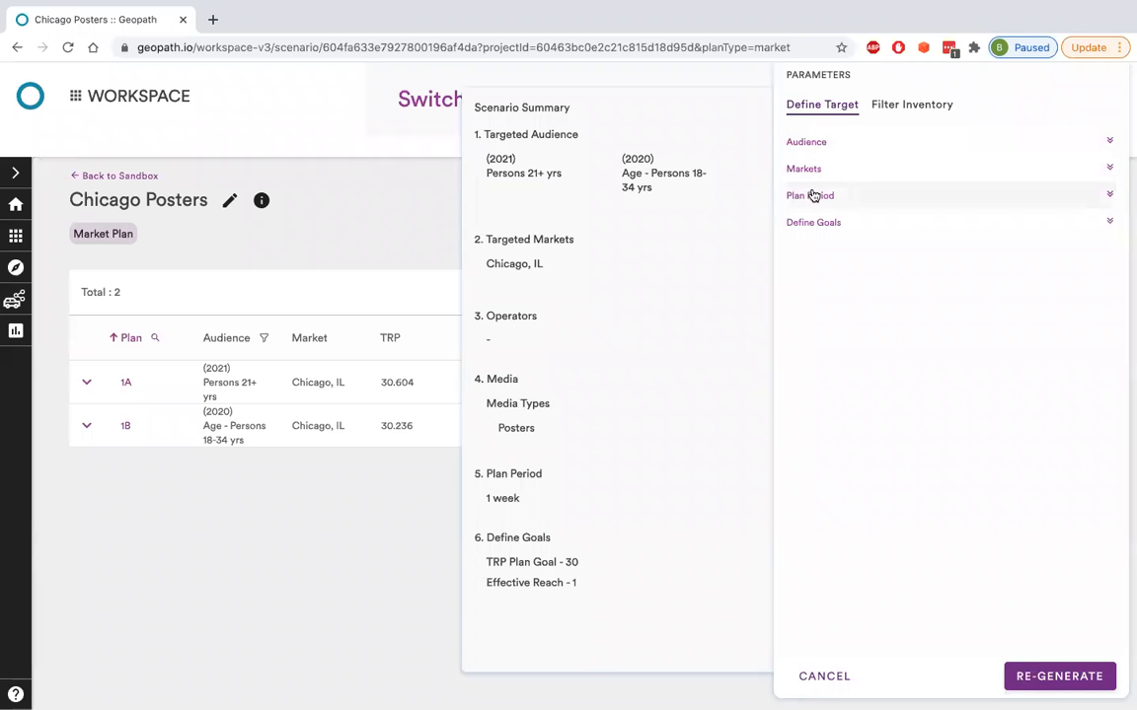
click(849, 222)
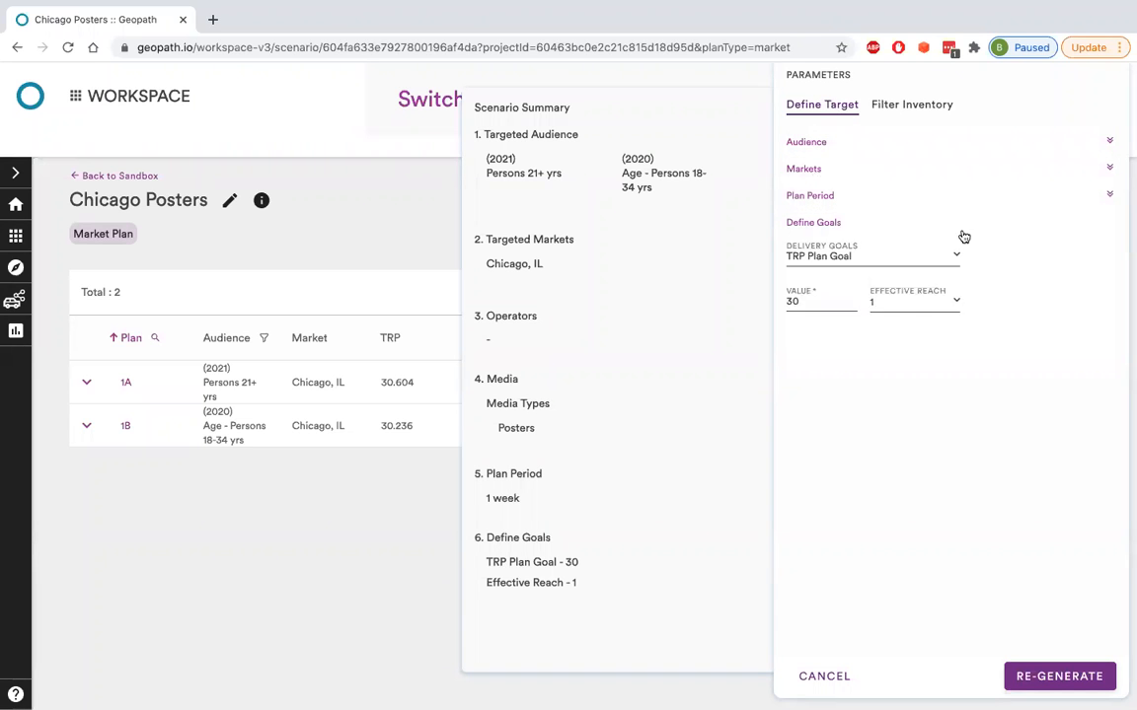
click(859, 226)
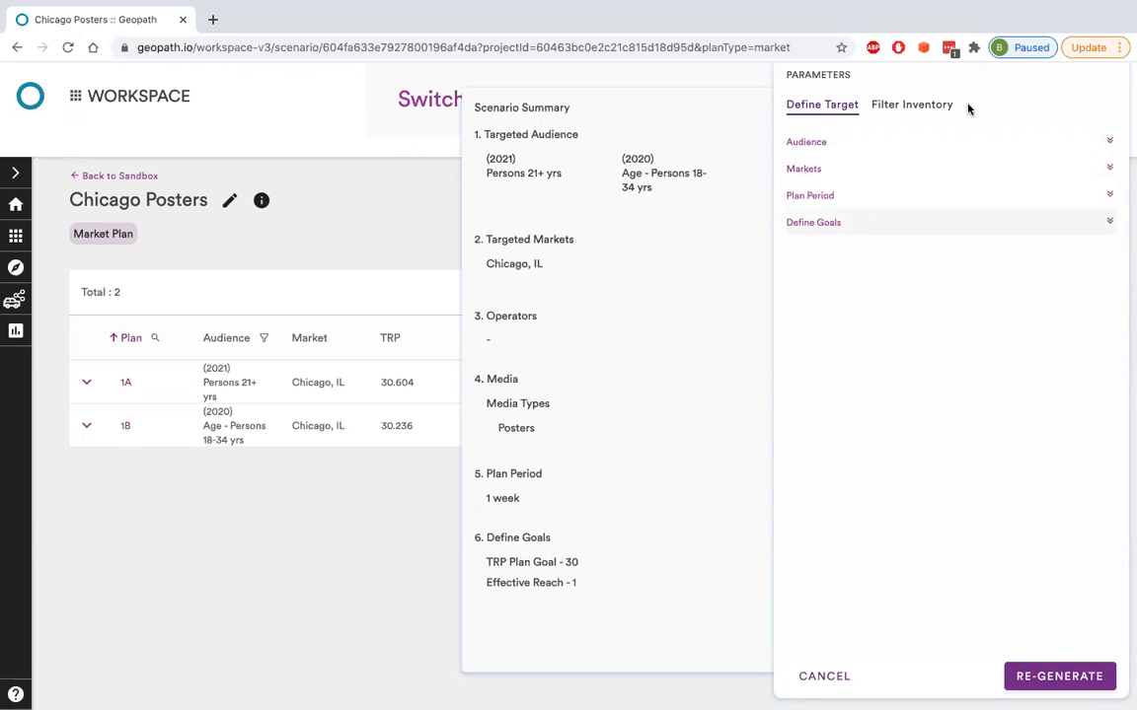
click(918, 107)
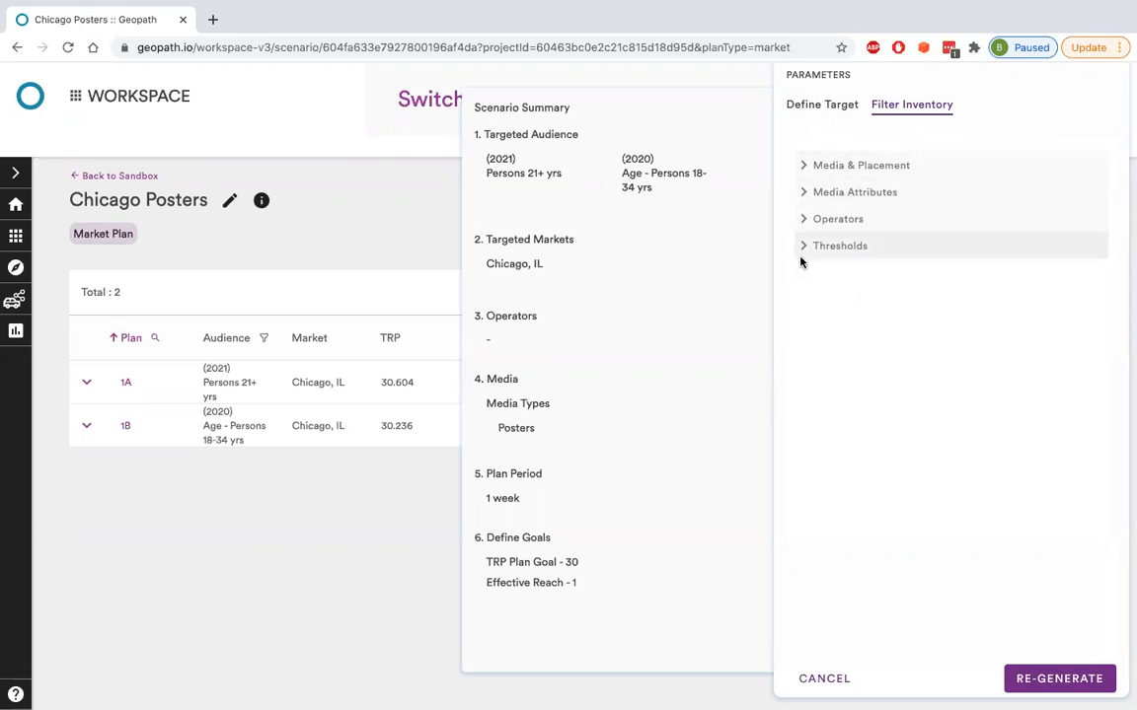
click(825, 105)
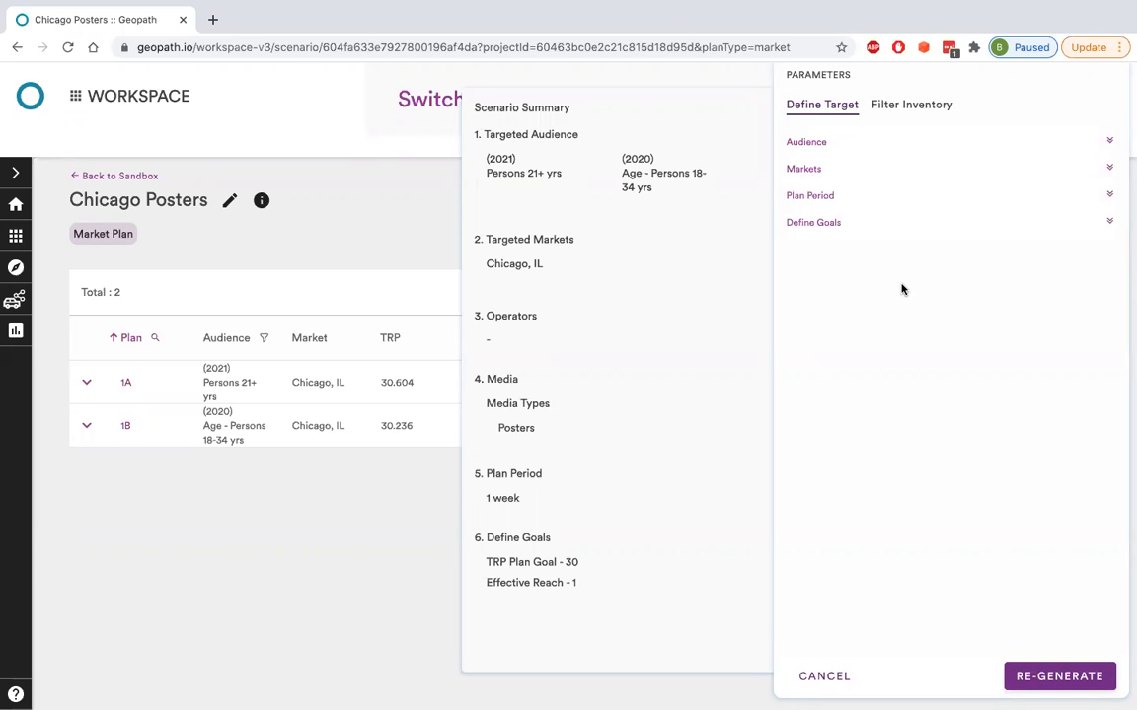
click(825, 677)
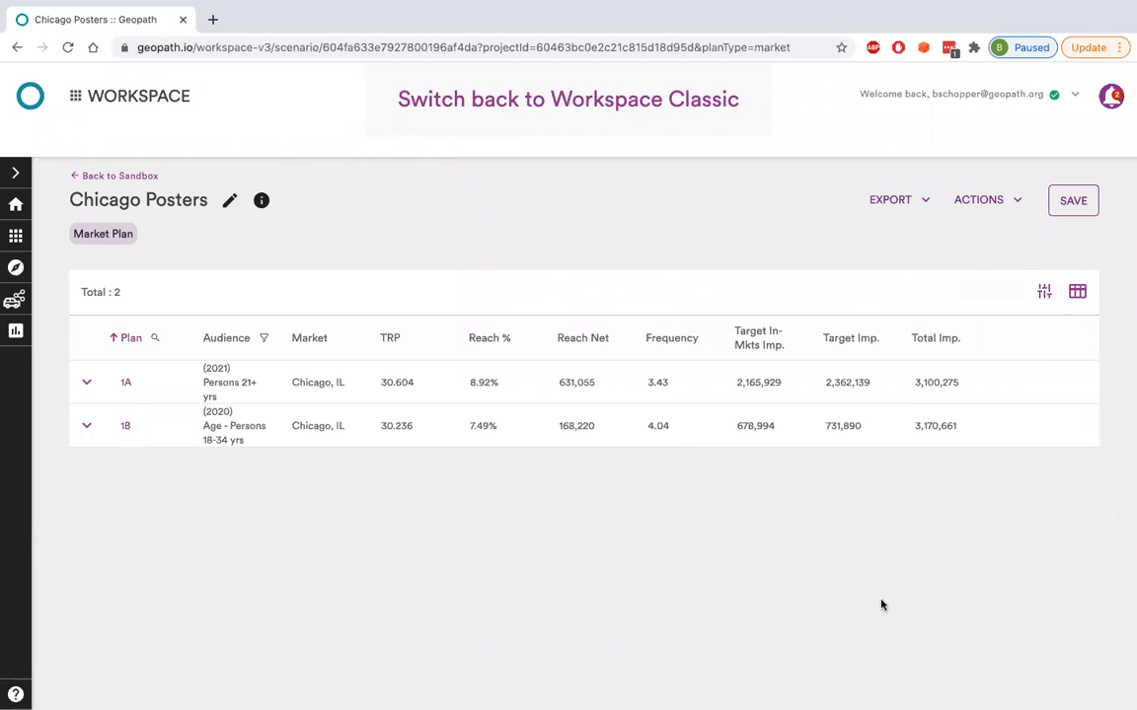
Step: Move the Audience column to just after TRP in the results table and apply the new column order
click(1077, 293)
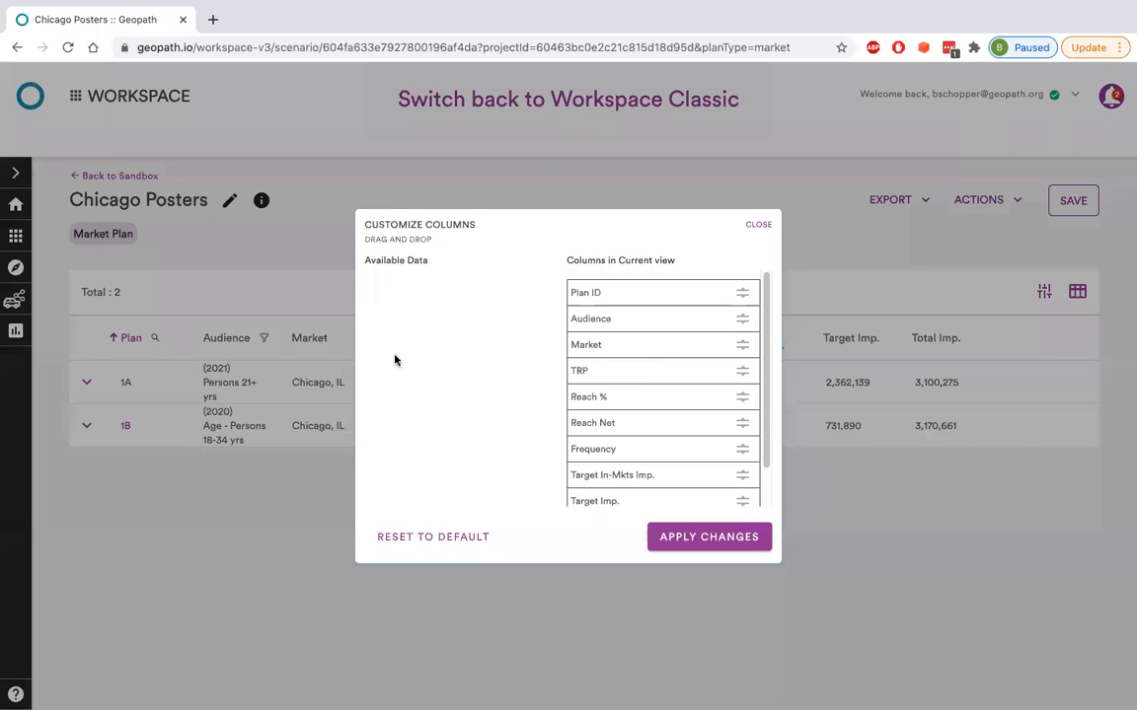
scroll(630, 394, down, 1)
scroll(631, 394, up, 1)
drag(742, 318, 743, 381)
click(748, 538)
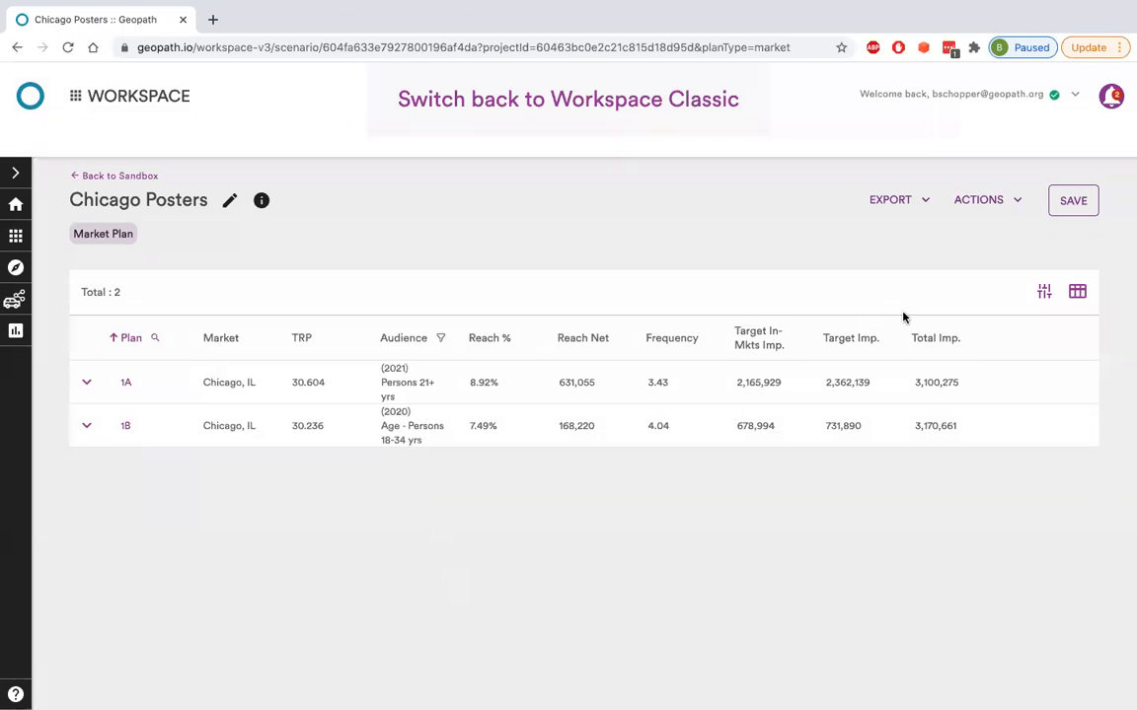
Step: Move the Audience column back to directly after Plan ID and apply the column order
click(1076, 291)
drag(676, 377, 665, 314)
click(713, 535)
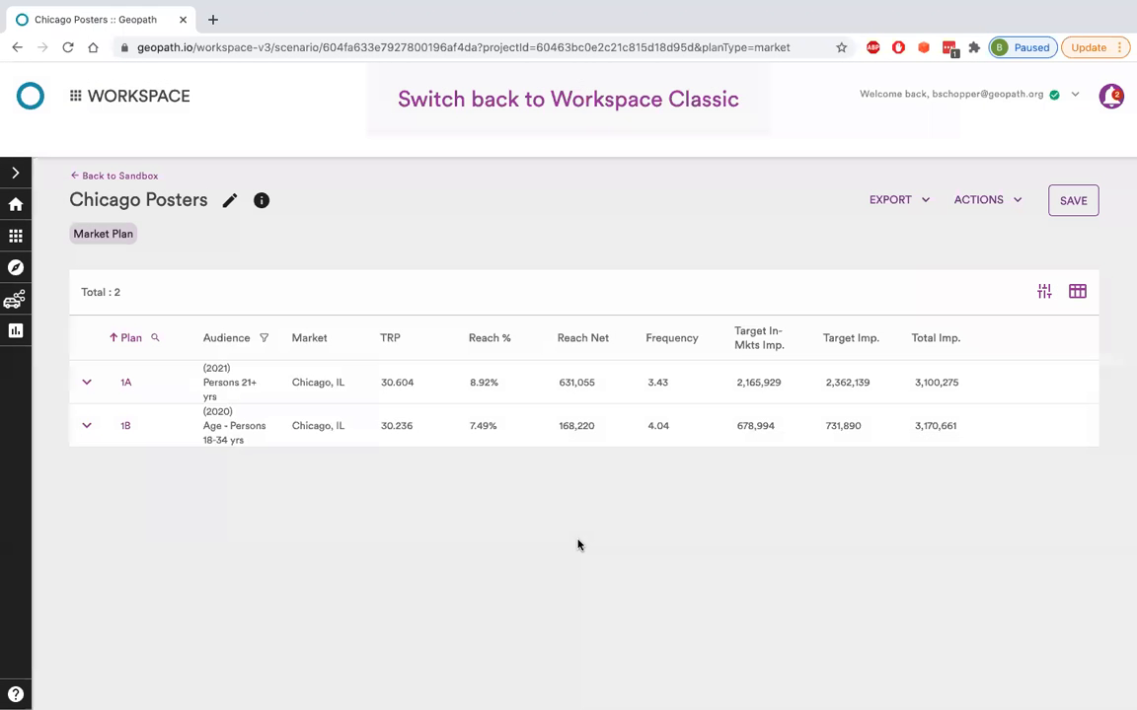
click(1076, 292)
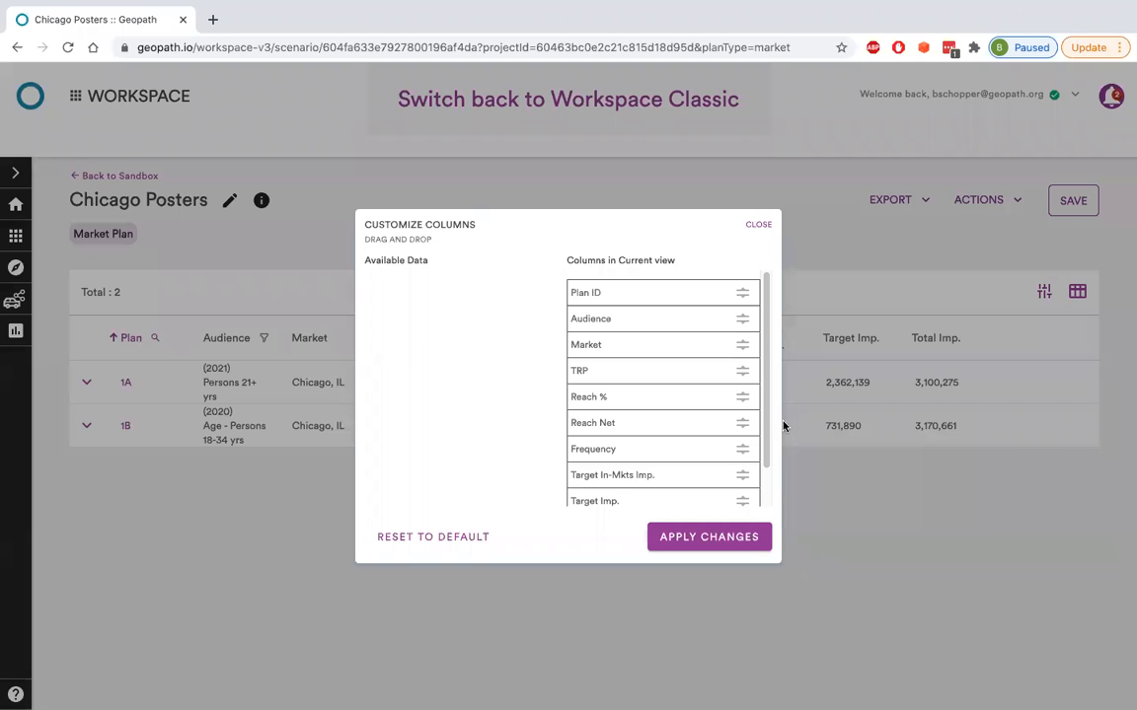
click(759, 226)
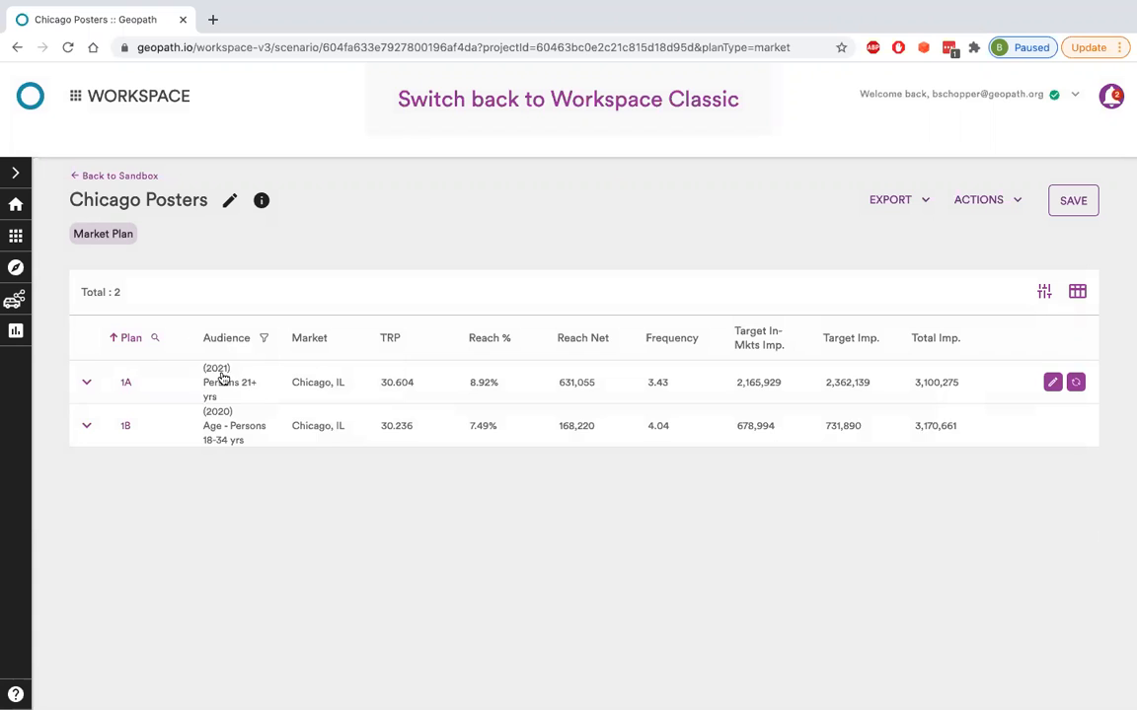
Step: Examine plan 1A's Posters breakdown, including the spots and measures listed for each operator
click(86, 382)
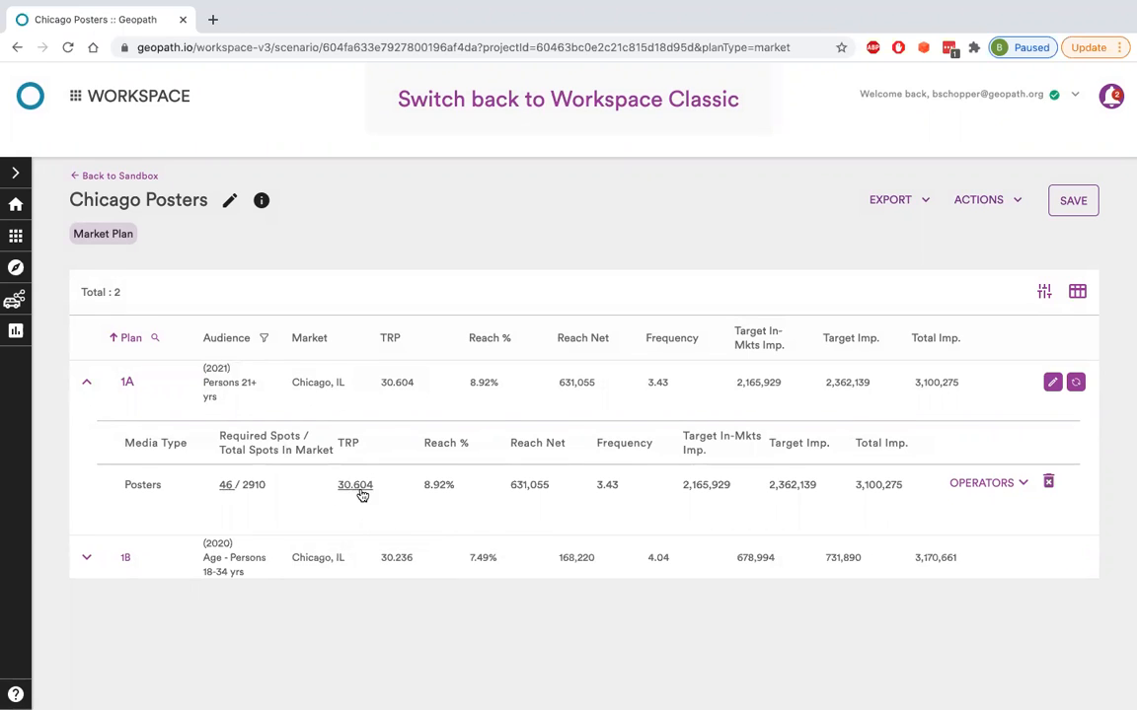
mouse_move(1064, 494)
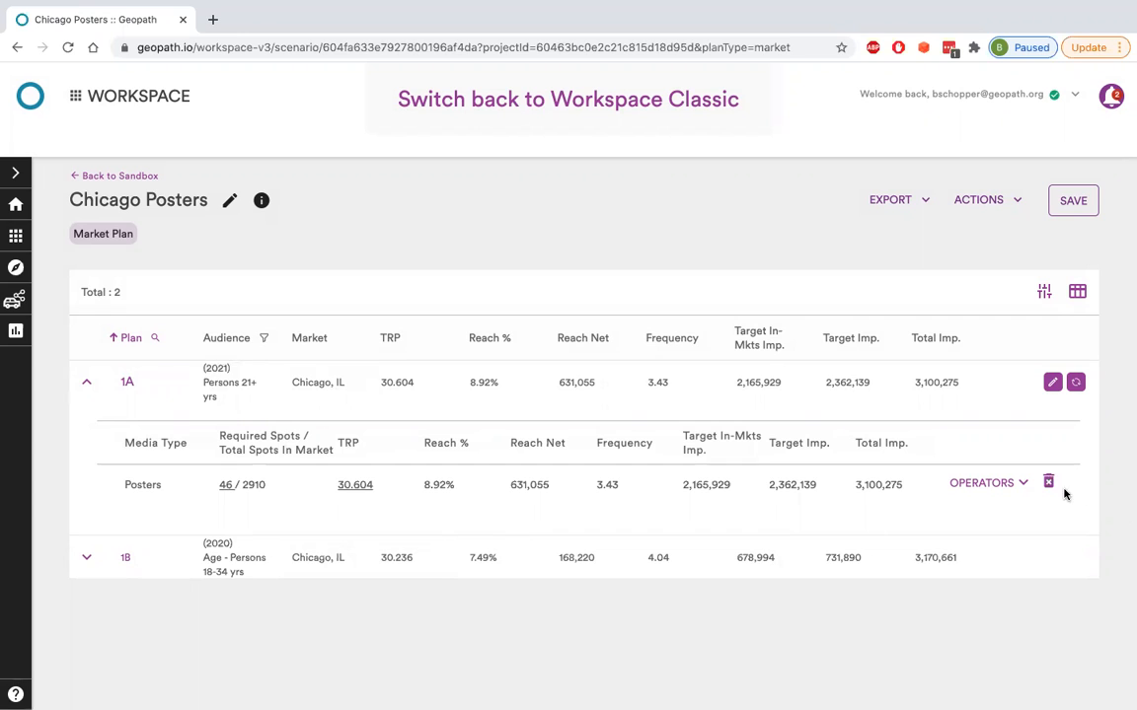
click(982, 485)
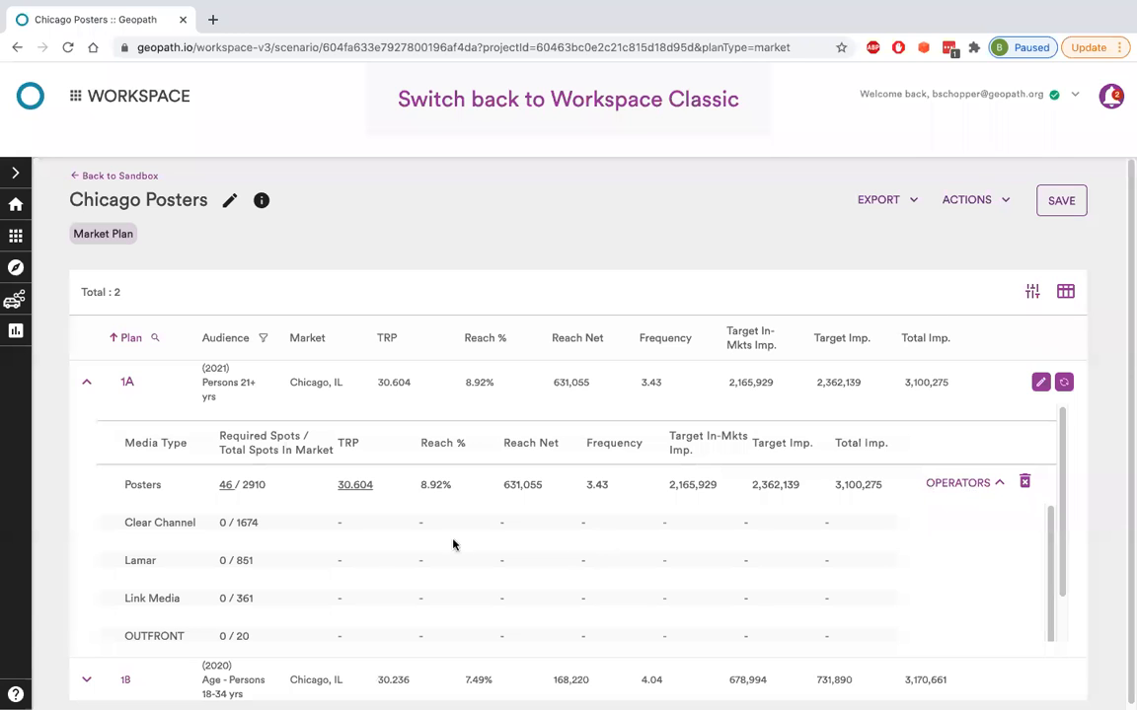
scroll(382, 541, down, 1)
scroll(381, 542, up, 1)
scroll(213, 572, down, 1)
click(977, 482)
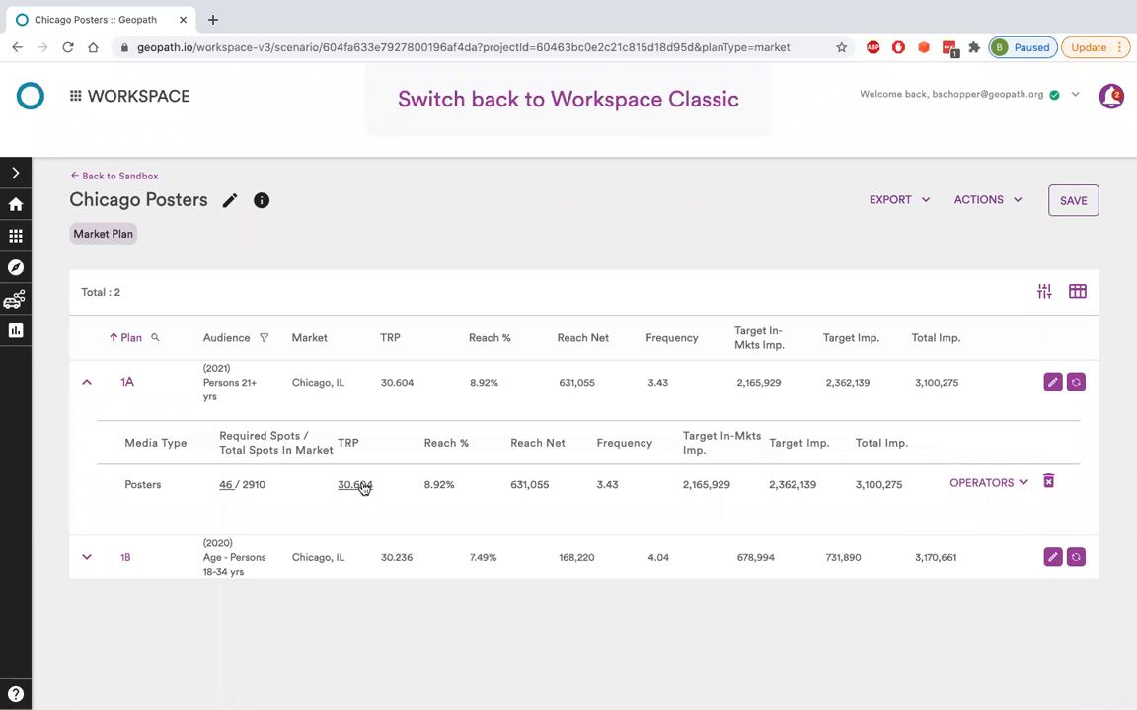
click(85, 386)
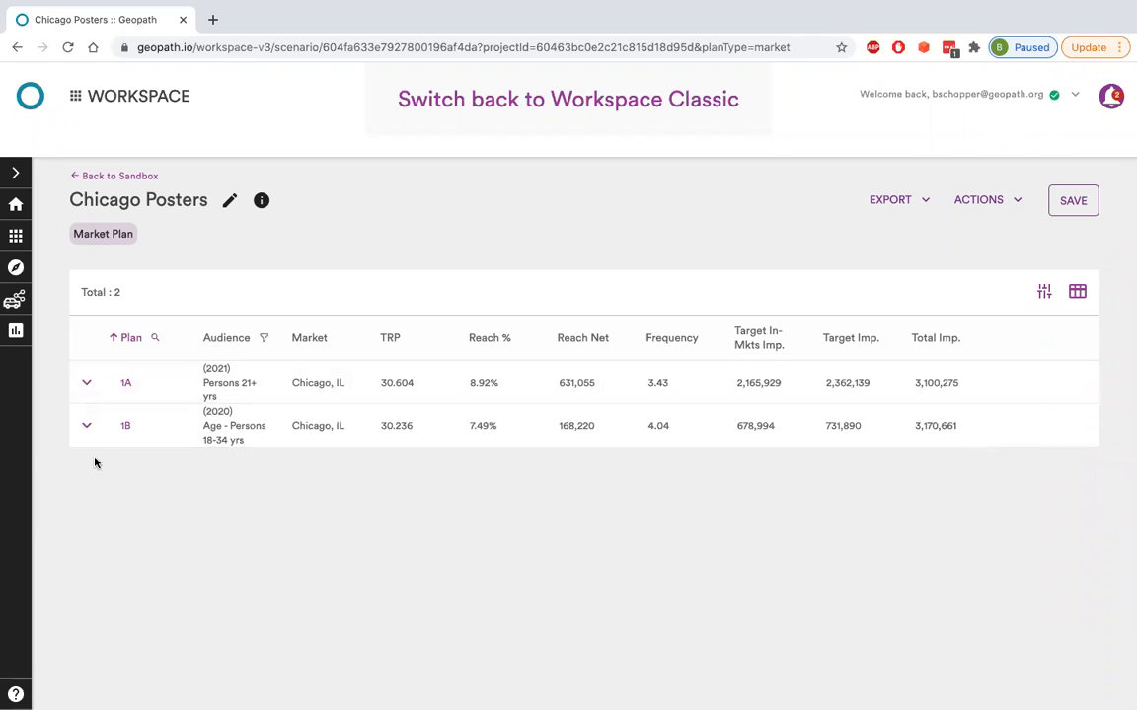
Step: Set the required Posters spots in plan 1A to 50 and recalculate the plan
click(88, 386)
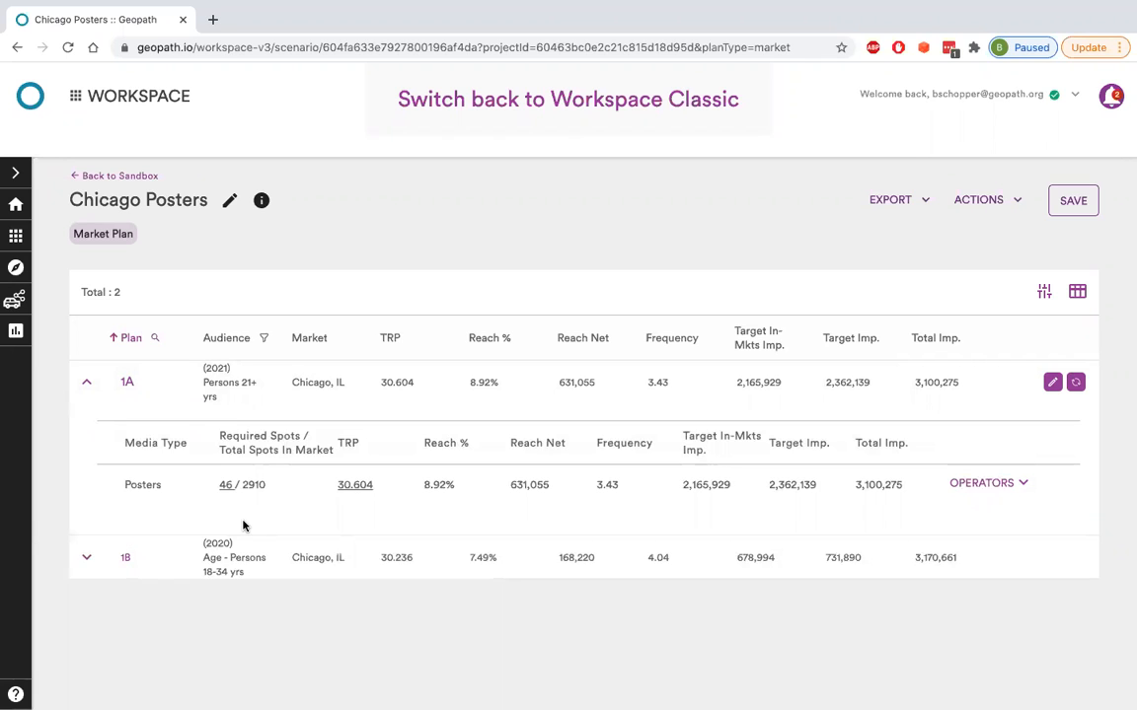
click(226, 484)
double_click(228, 483)
text(50)
click(1075, 383)
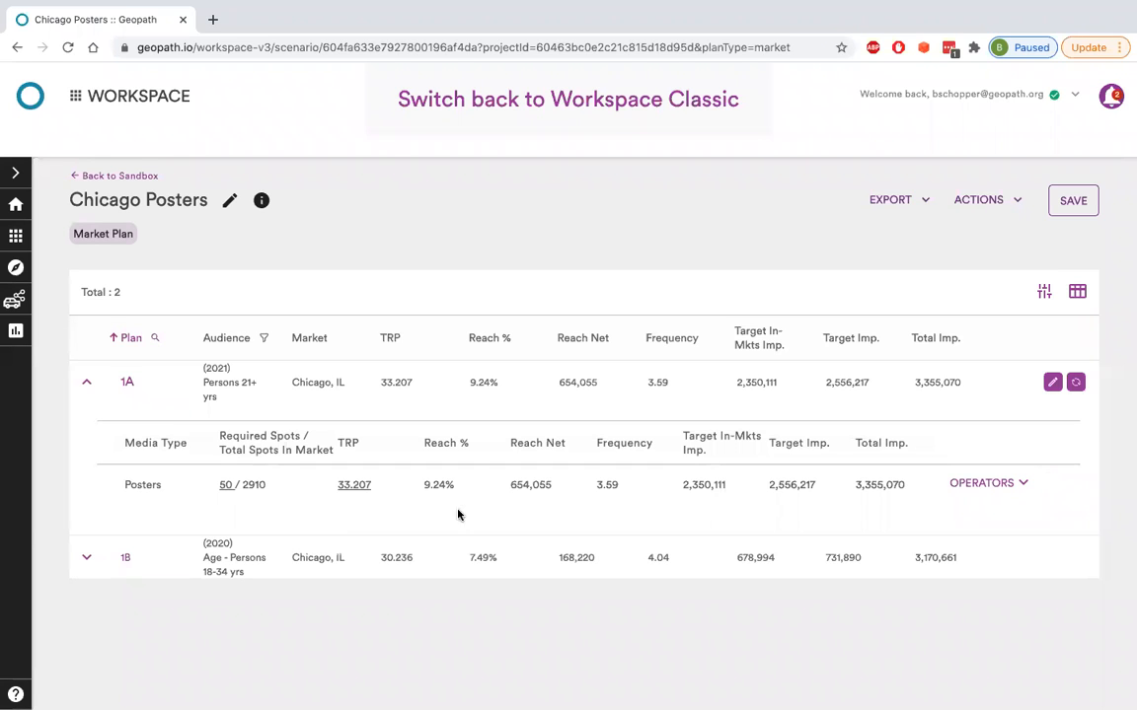
click(86, 386)
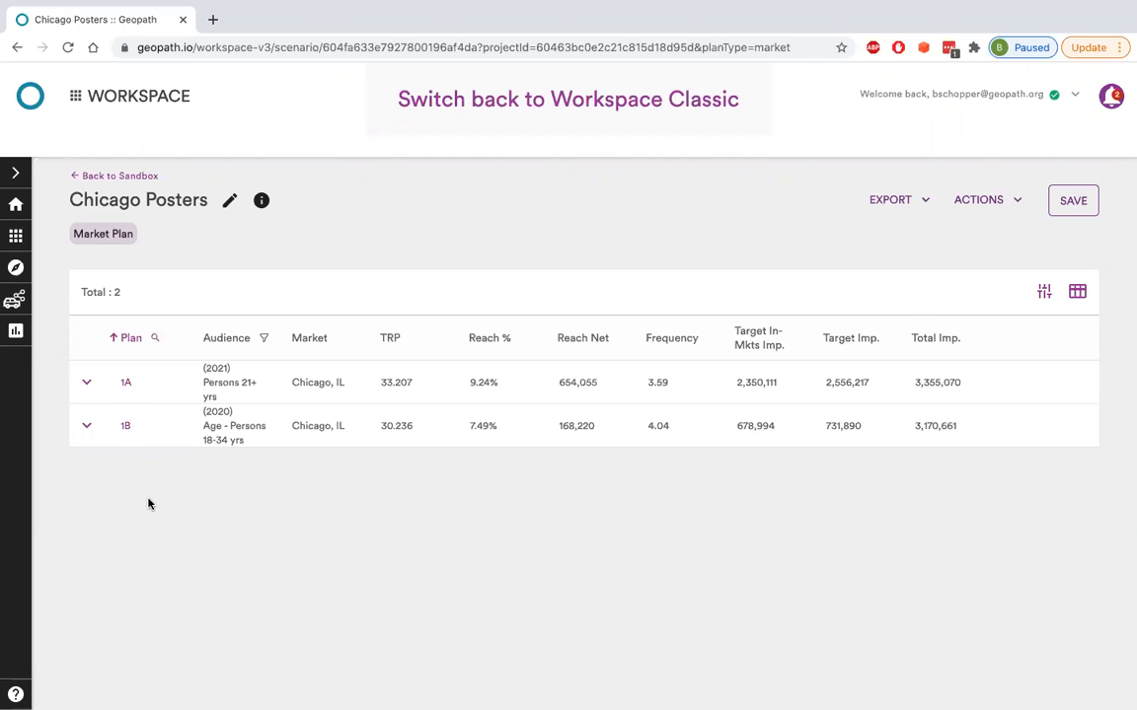
Step: Check the plan period lengths offered in the scenario parameters and leave without regenerating
click(1044, 291)
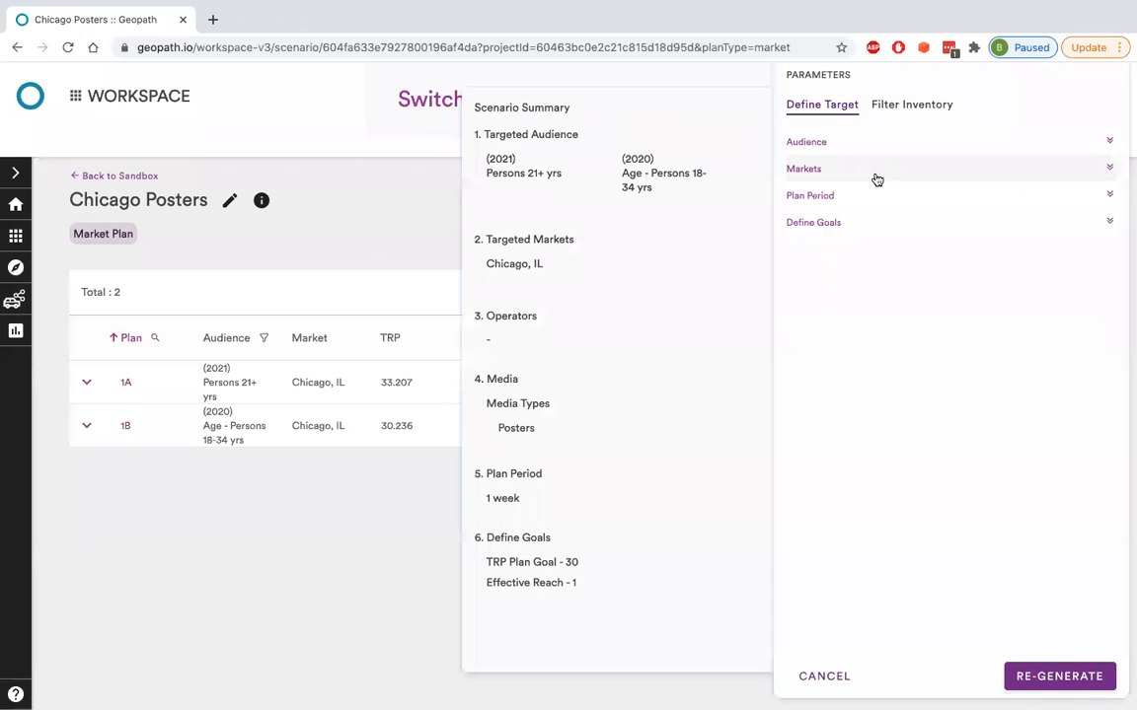
click(837, 196)
click(927, 232)
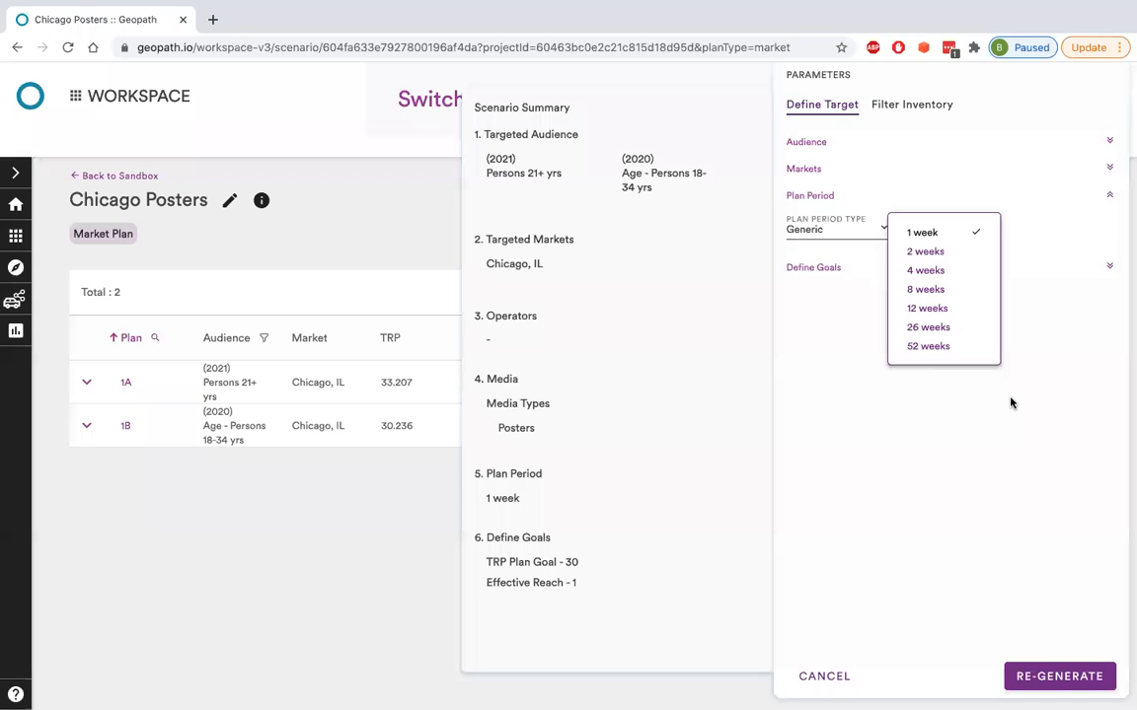
click(929, 427)
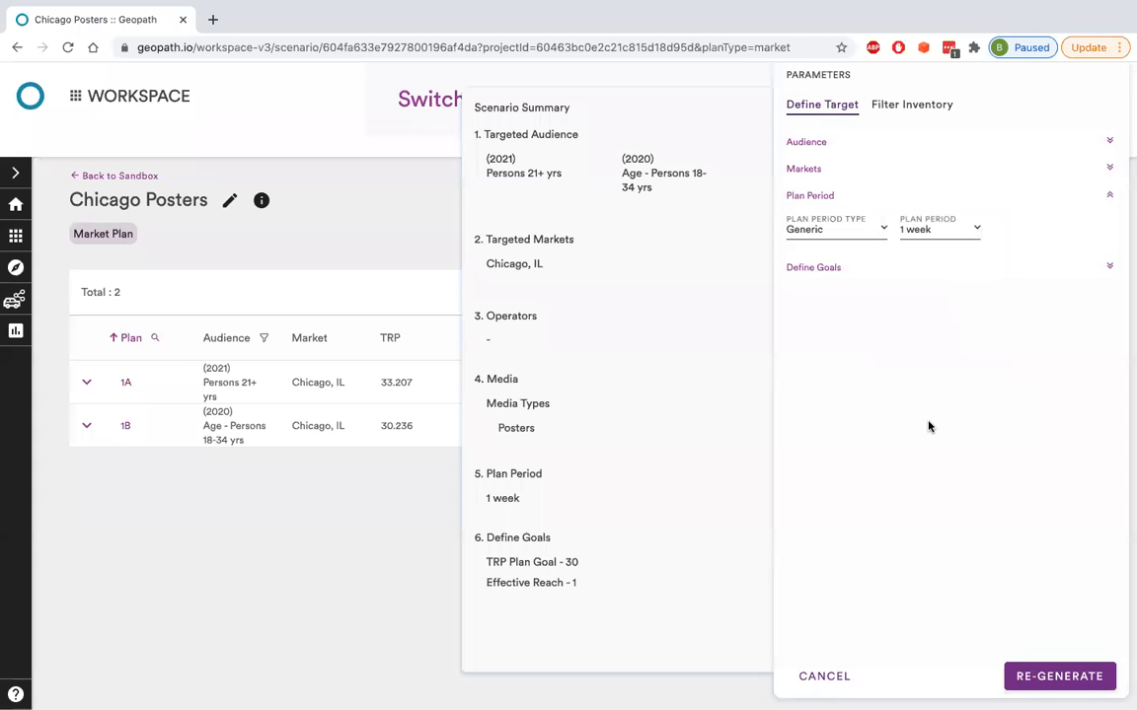
click(825, 676)
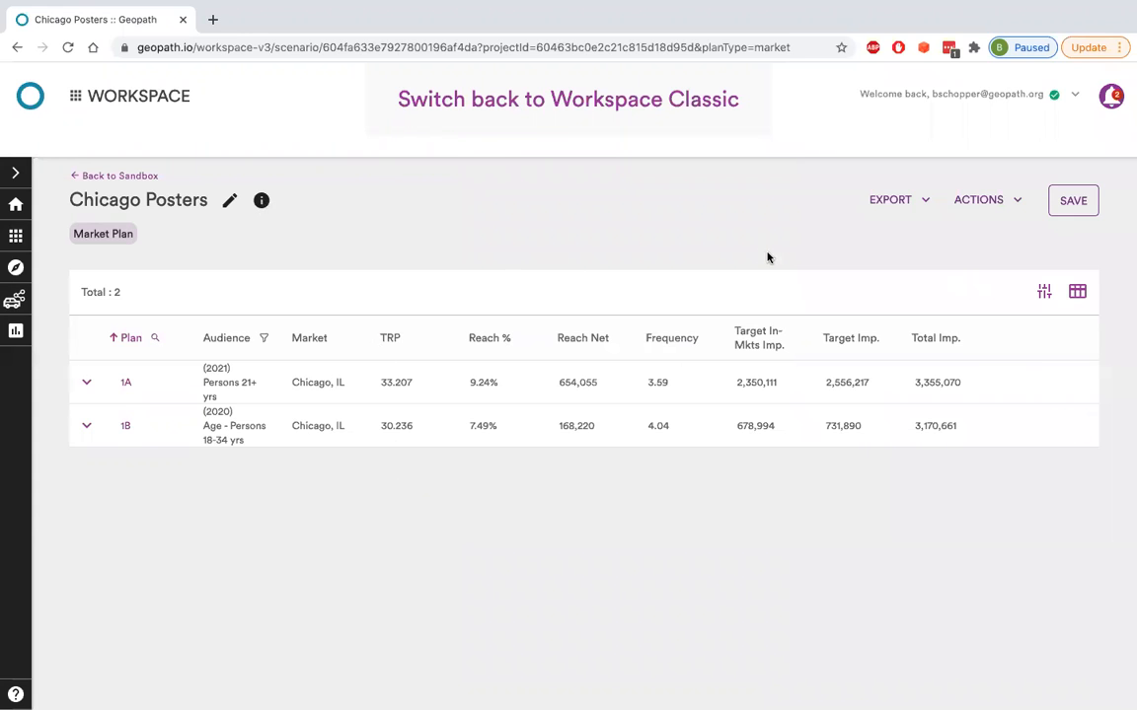
Step: Check which actions and export formats the scenario offers, and review plan 1A's Posters breakdown again
click(1052, 202)
click(1017, 201)
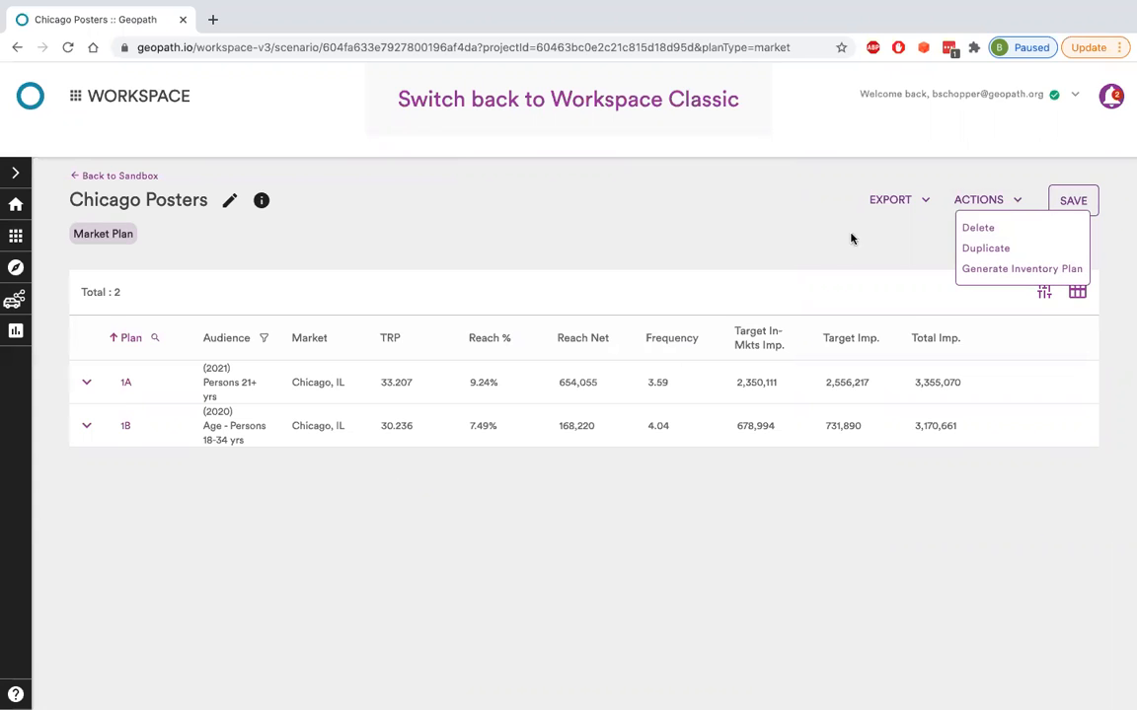
click(826, 248)
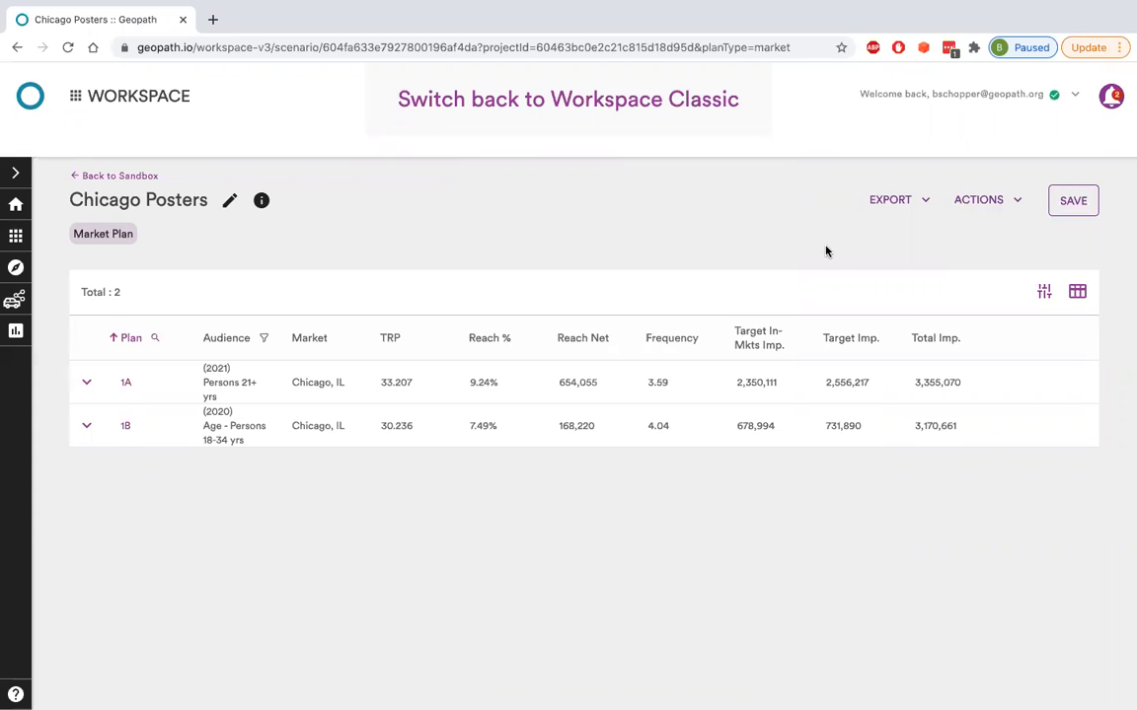
click(926, 211)
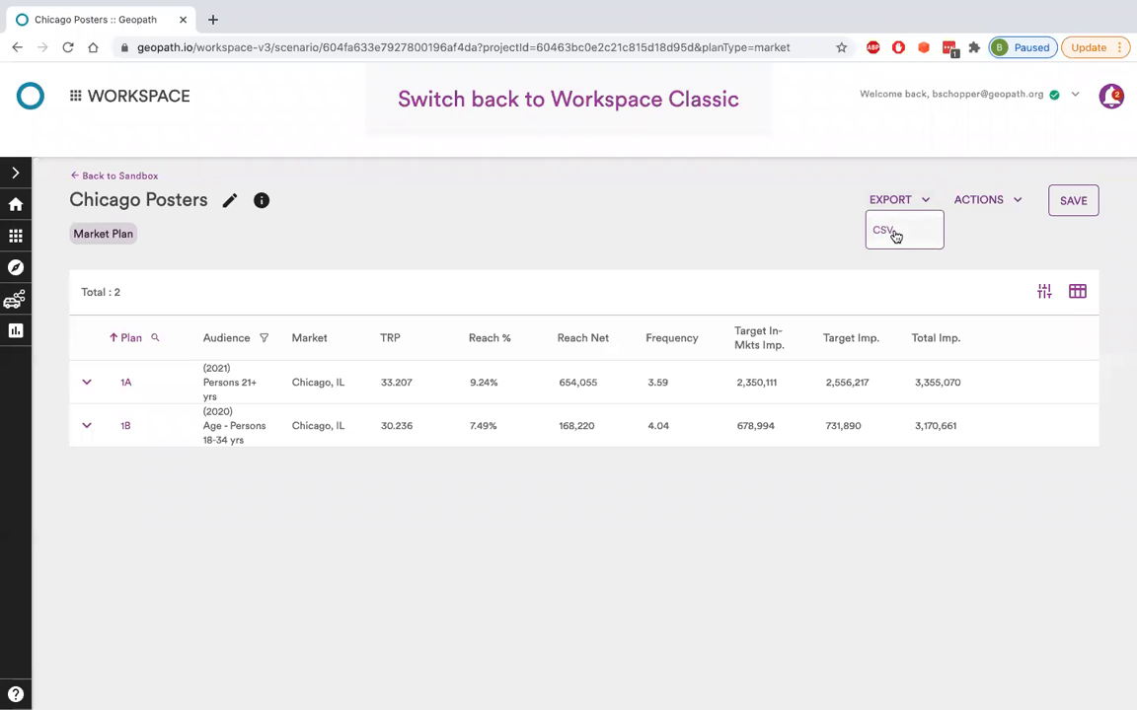
click(681, 235)
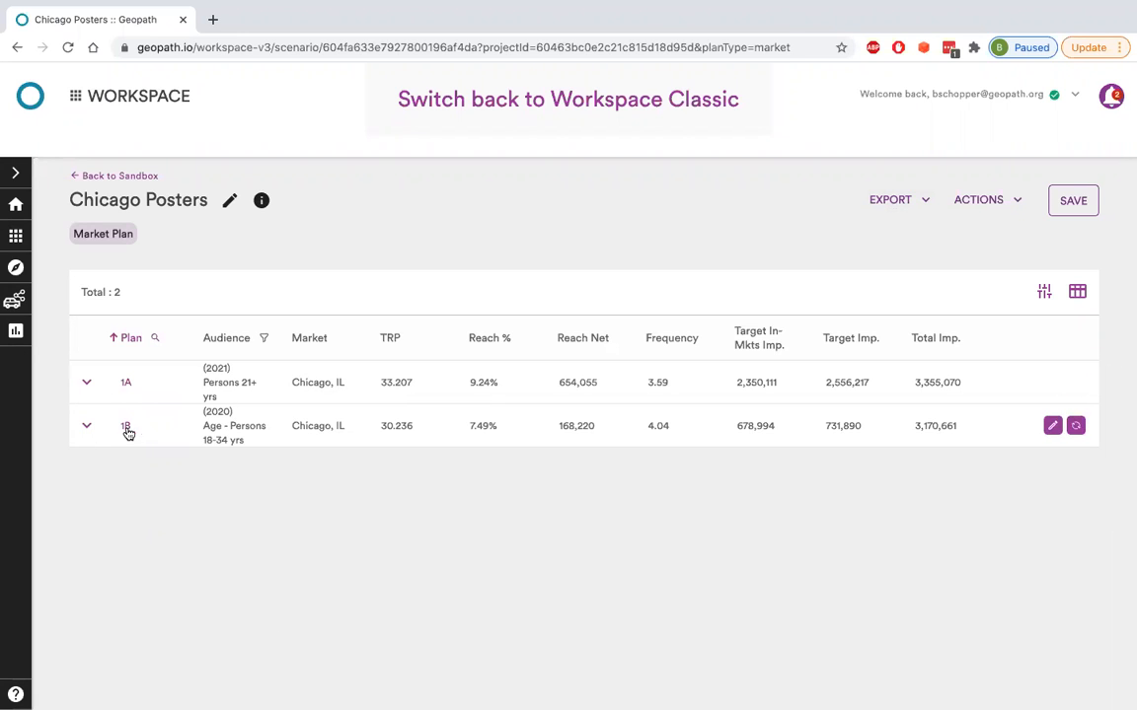
click(87, 386)
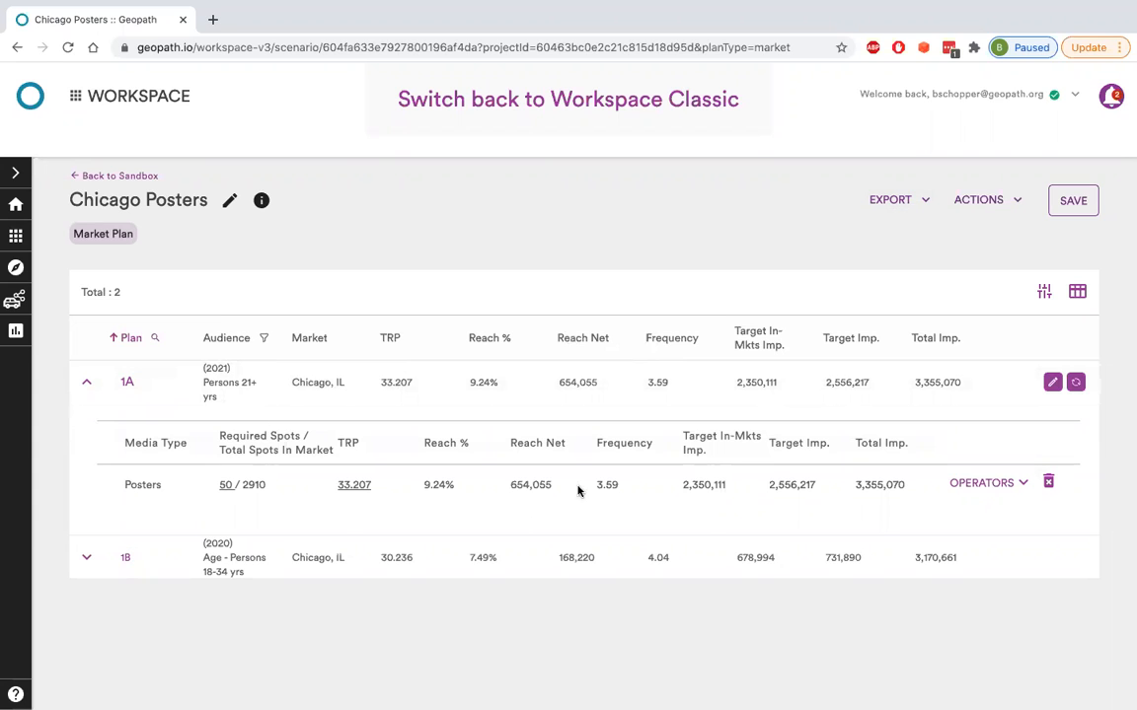
click(87, 382)
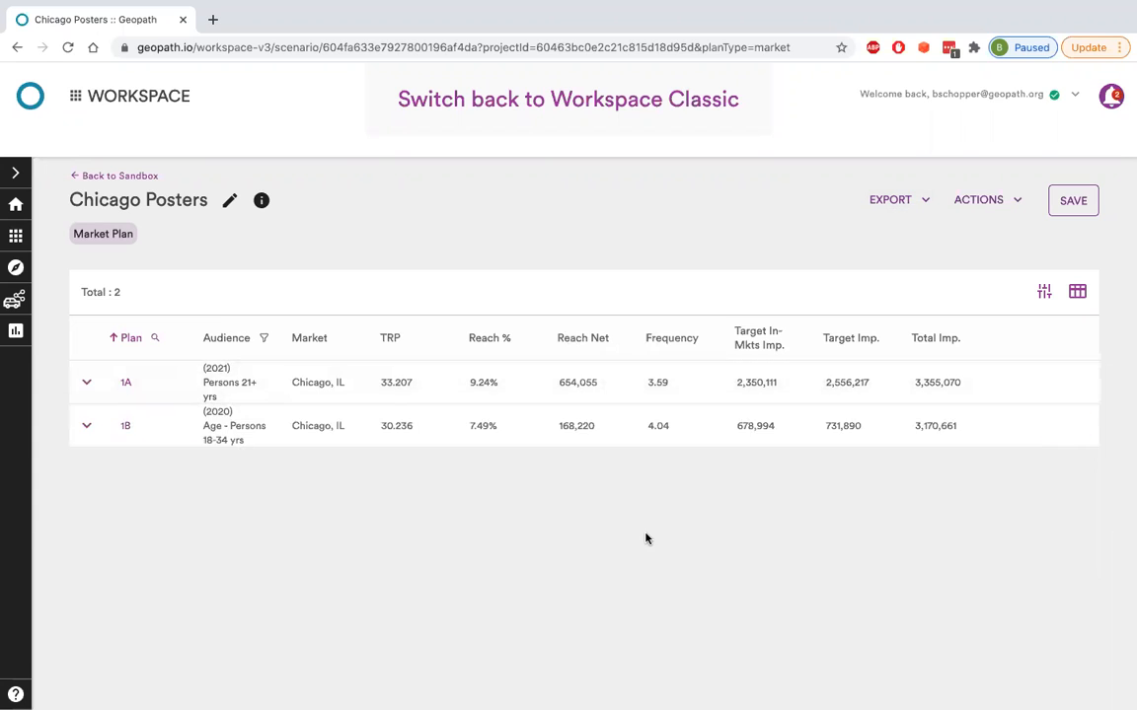
Step: Save the Chicago Posters scenario and return to the Sandbox scenario list
click(1070, 203)
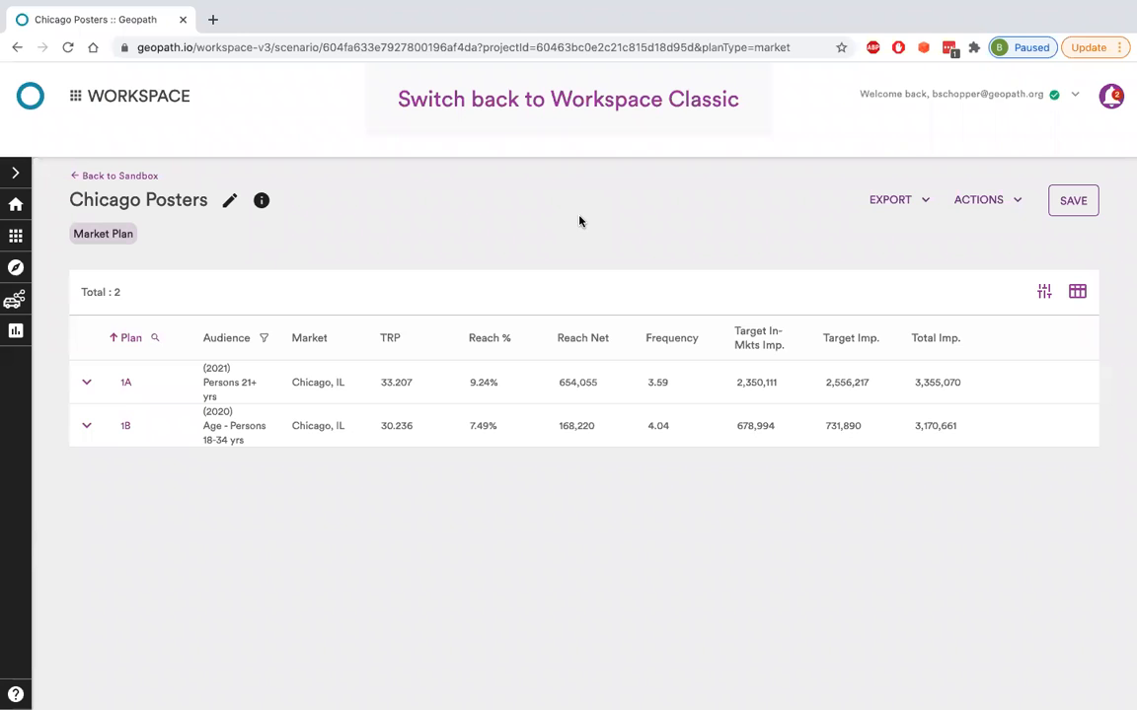
click(134, 181)
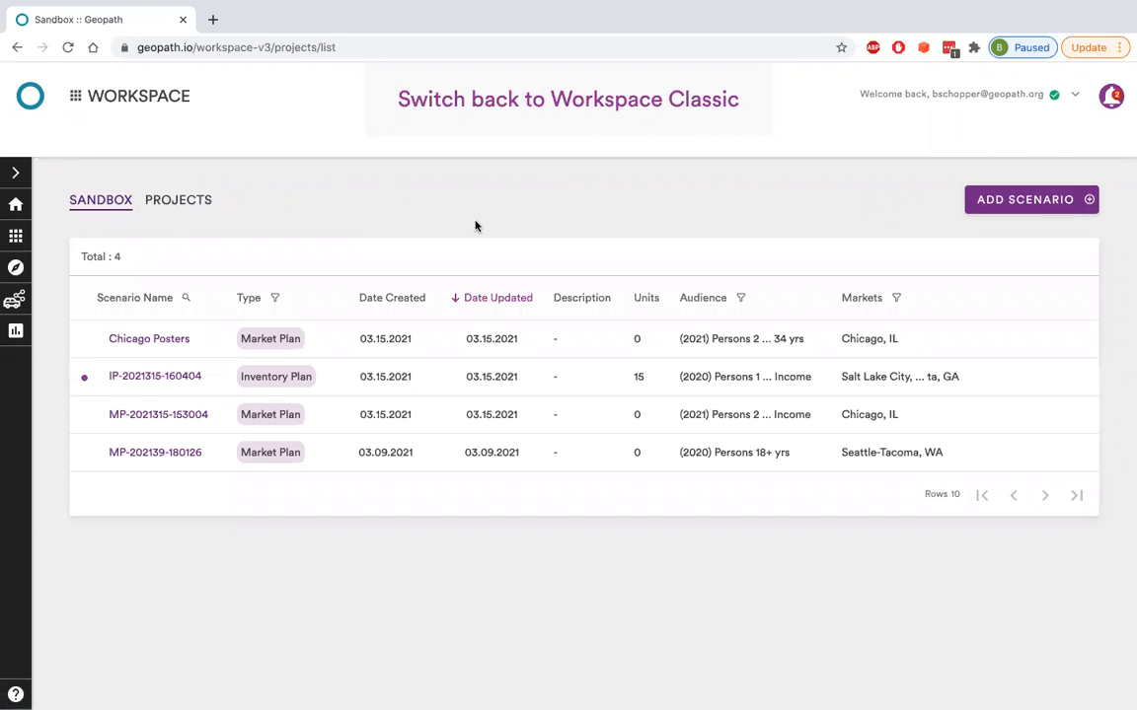
Step: Start a new scenario in the Sandbox and set it up as an inventory plan
click(1016, 206)
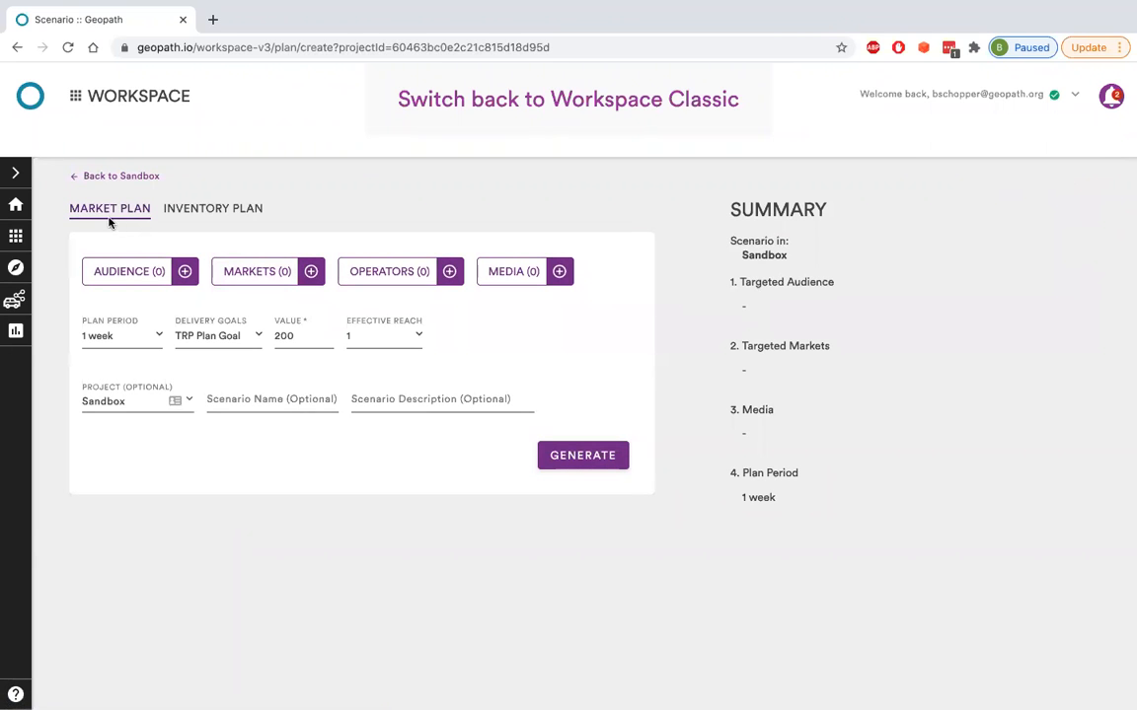
click(212, 208)
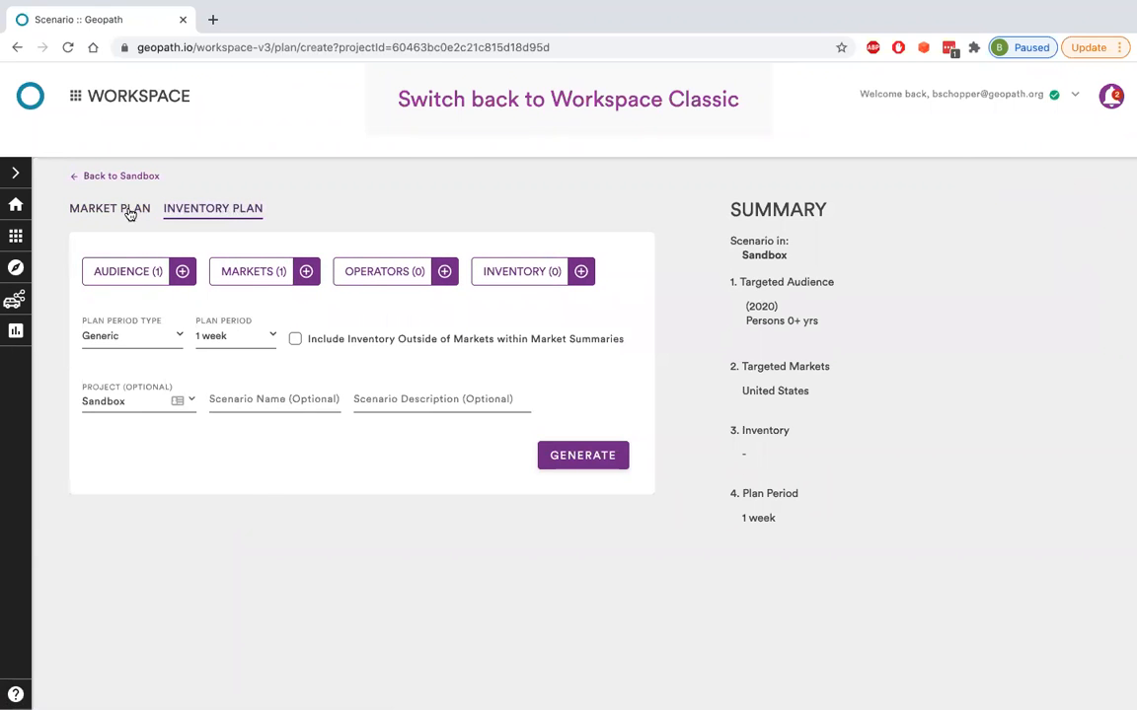
Step: Keep the scenario as an inventory plan and switch its audience selection to the Geopath 2020 data source
click(130, 211)
click(206, 205)
click(141, 269)
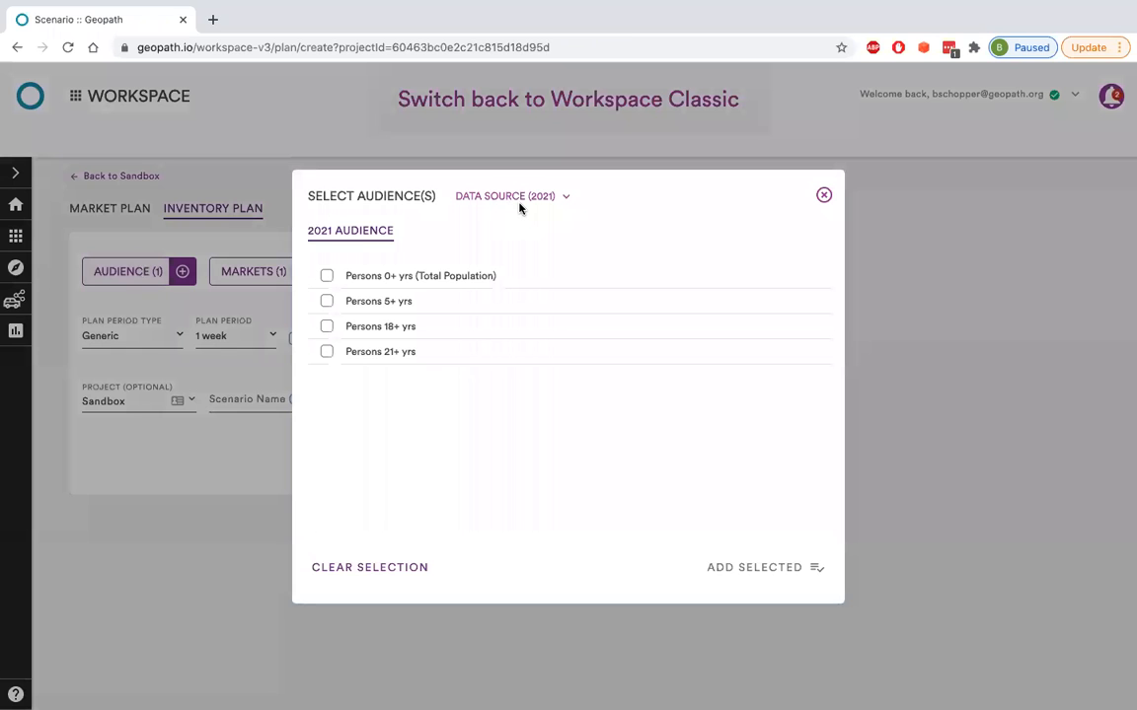
click(498, 194)
click(498, 245)
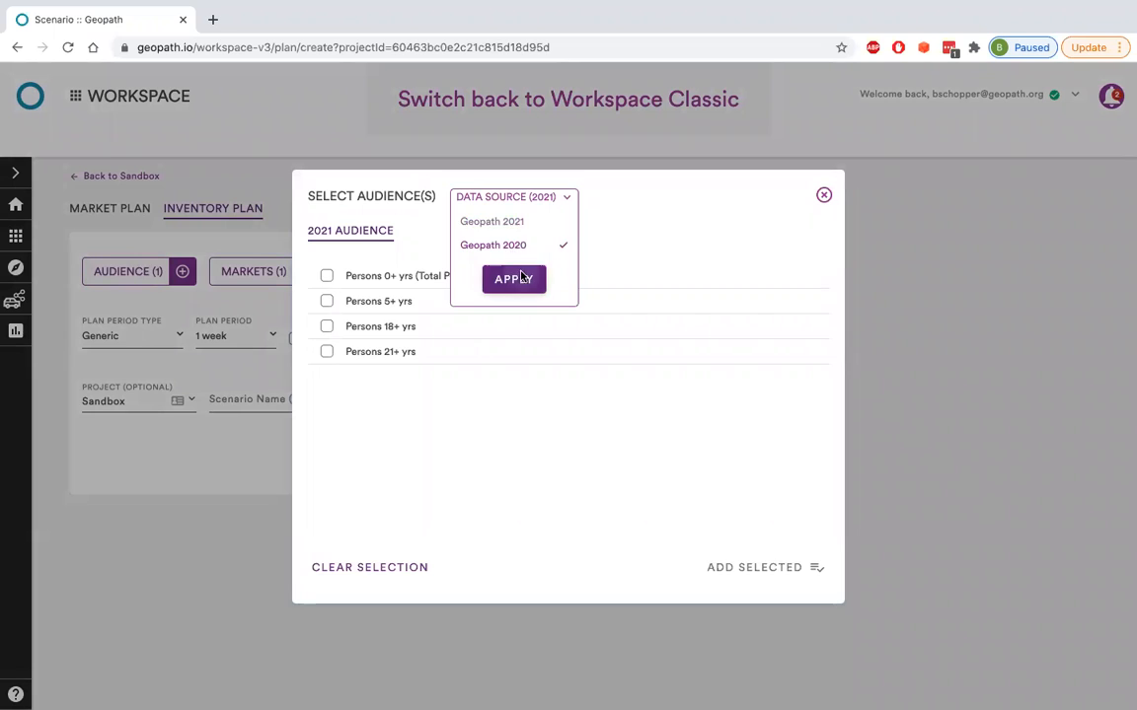
click(515, 280)
Step: Add the age demographic Persons 18-34 yrs as target audience and remove Persons 0+ yrs from the plan
click(384, 380)
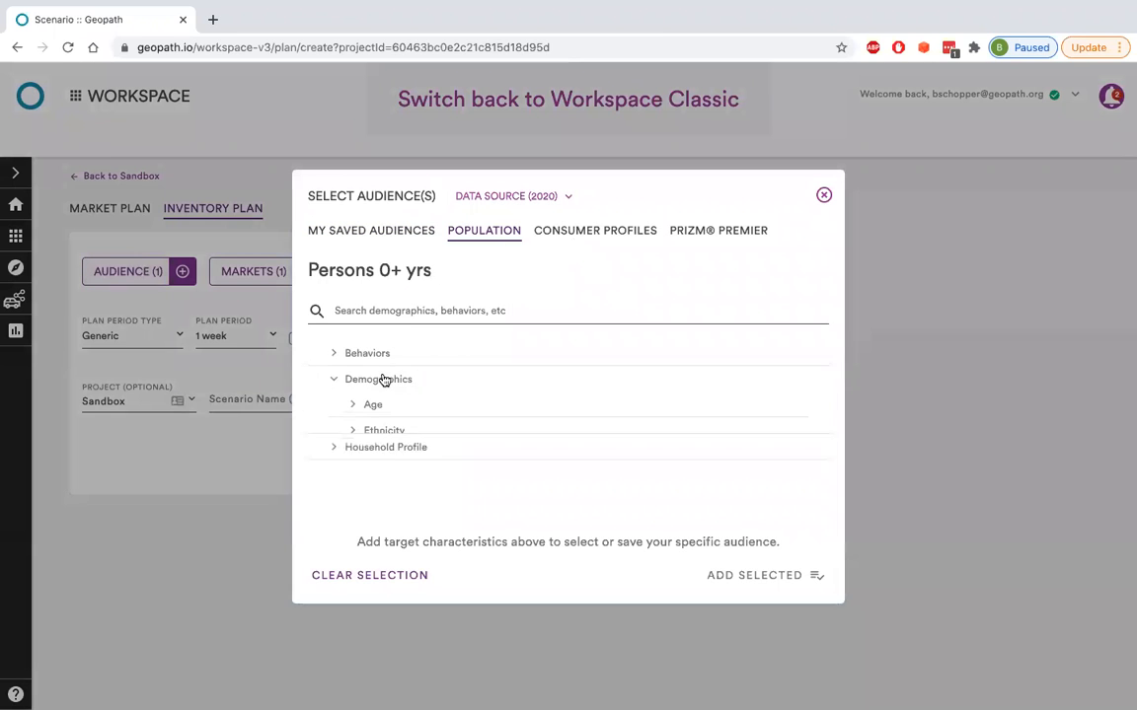
click(500, 413)
scroll(502, 416, down, 3)
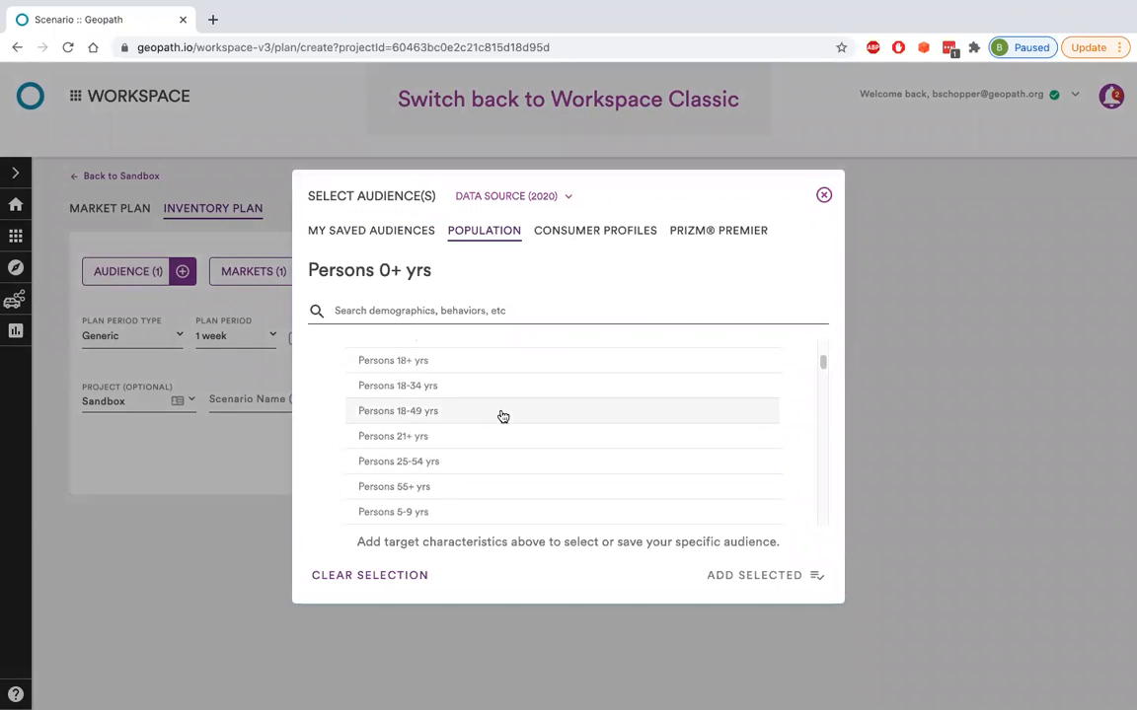
click(410, 387)
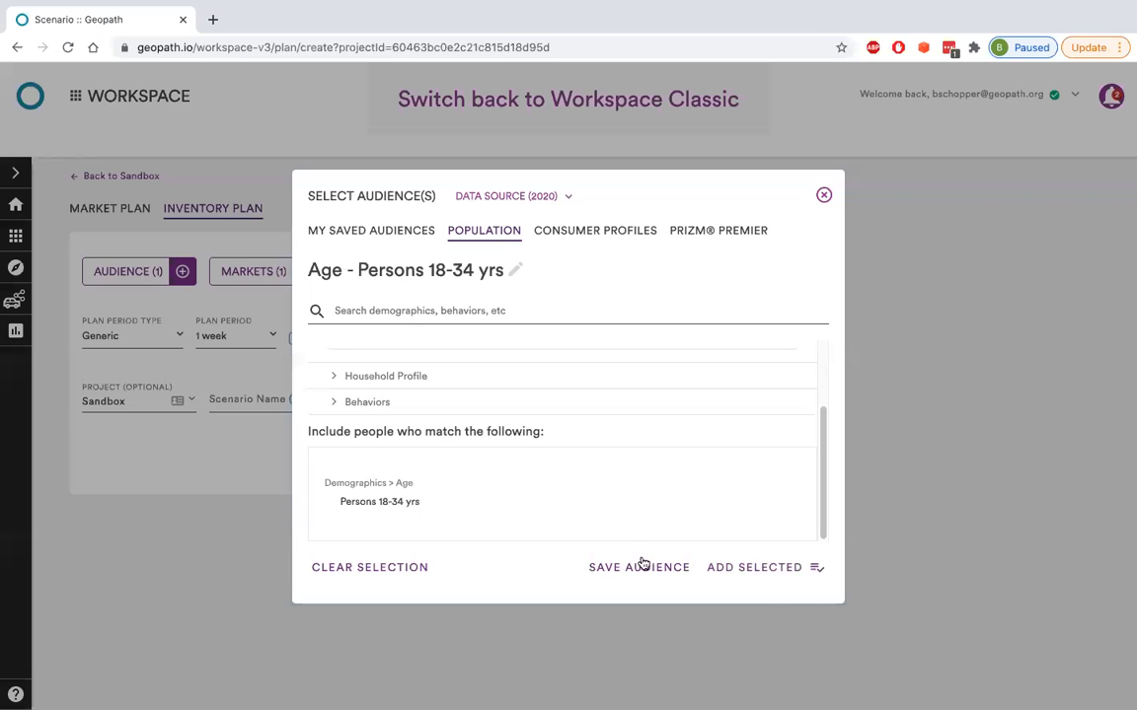
click(771, 571)
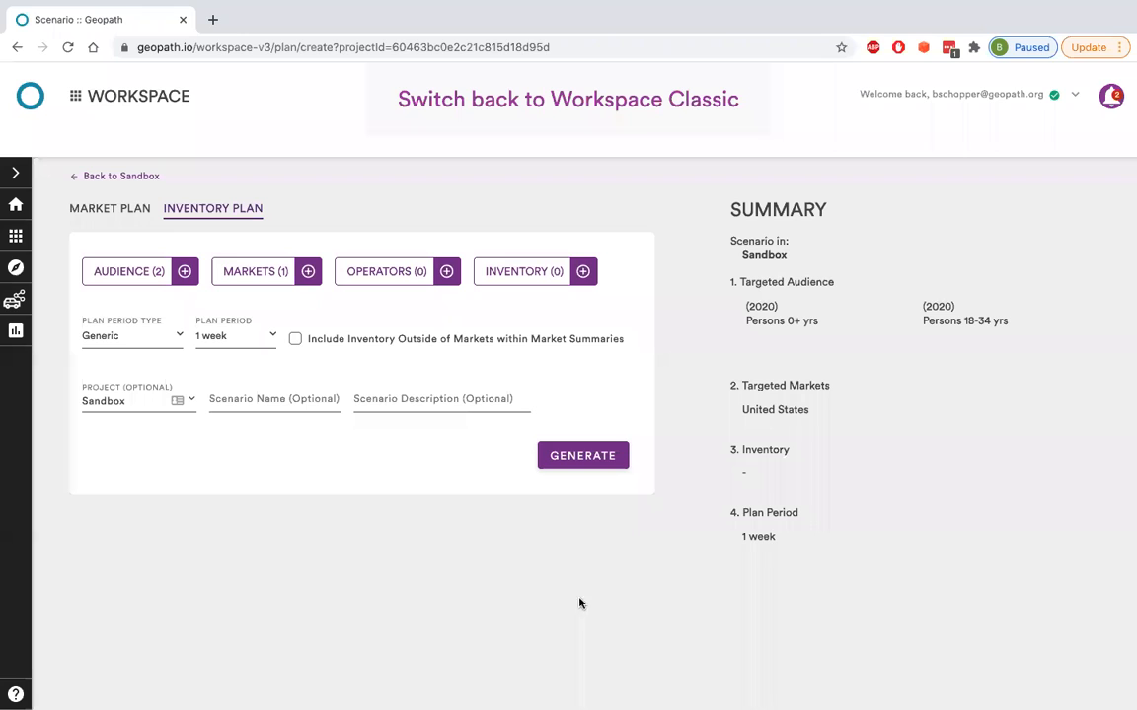
mouse_move(815, 322)
click(905, 317)
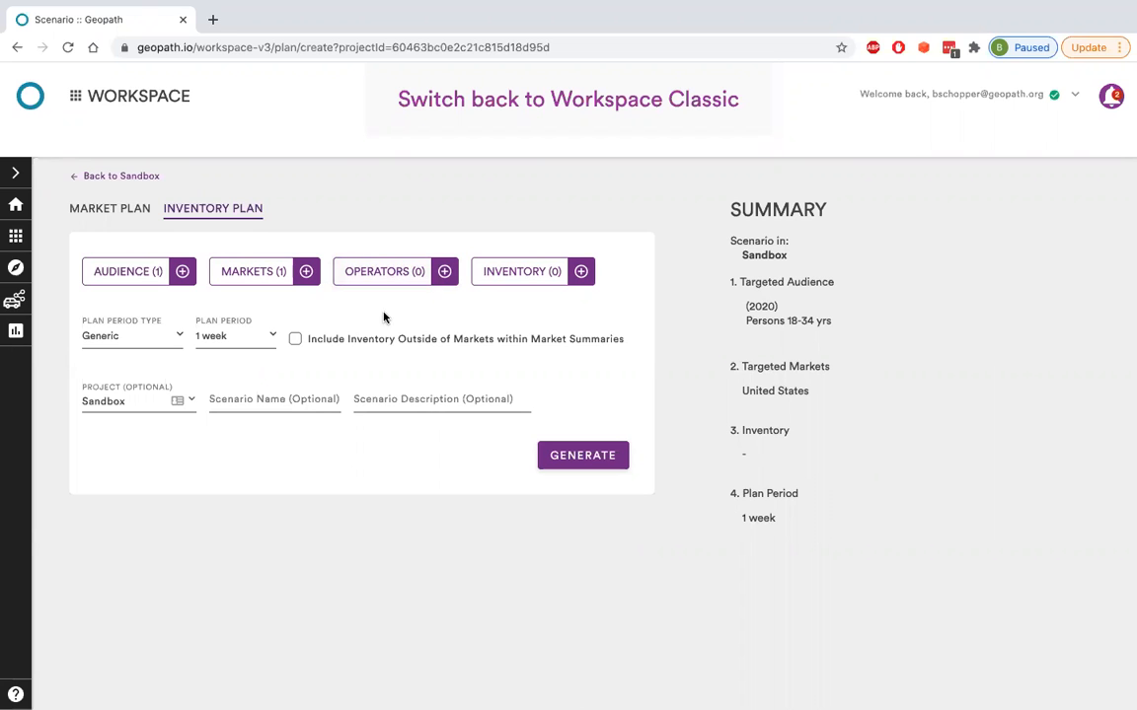
Step: Set the target market to the Chicago, IL DMA and apply it as geographical filter for the inventory
click(280, 271)
click(422, 275)
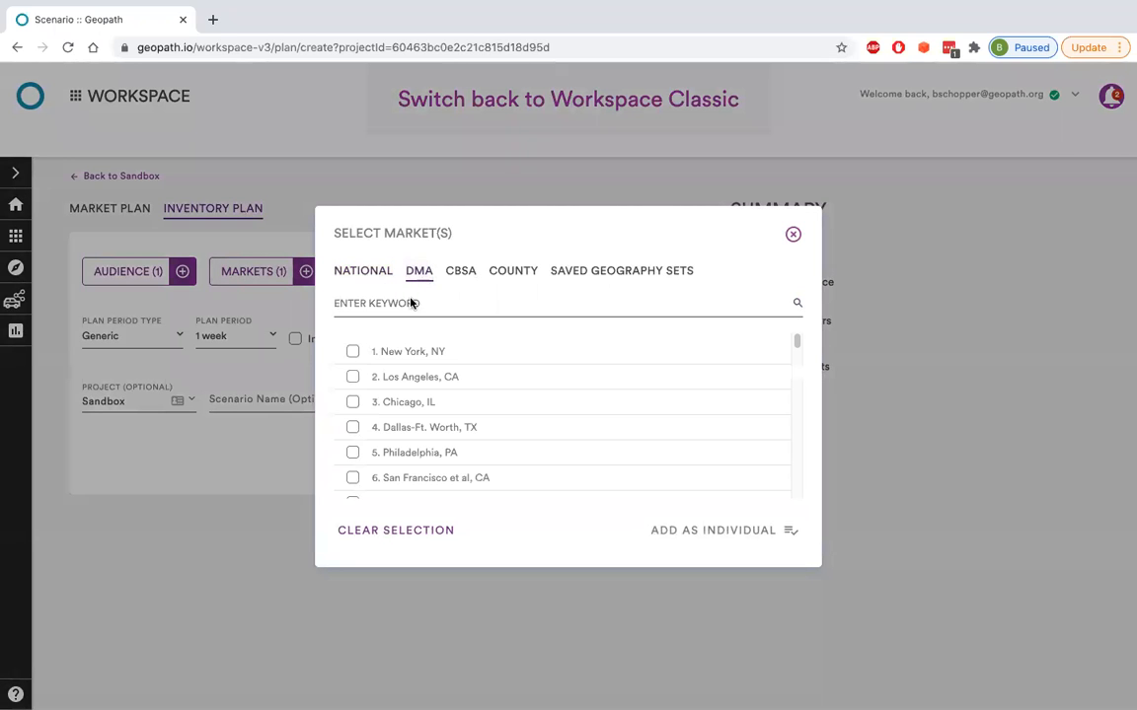
click(352, 401)
click(692, 531)
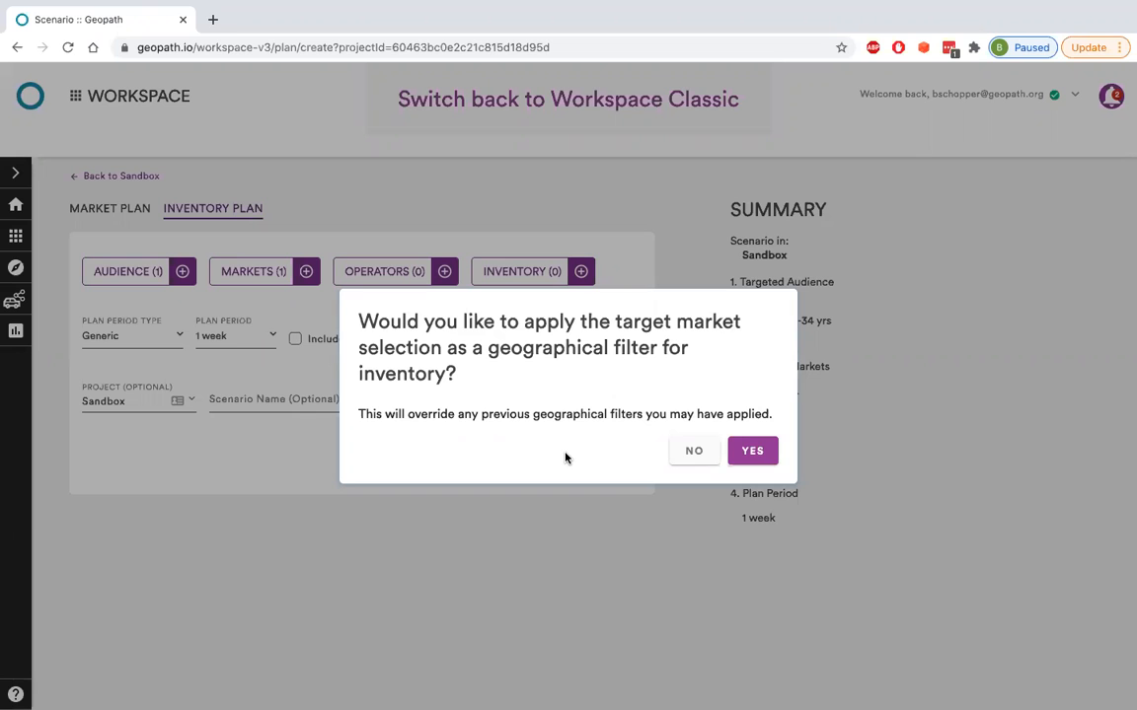
click(751, 453)
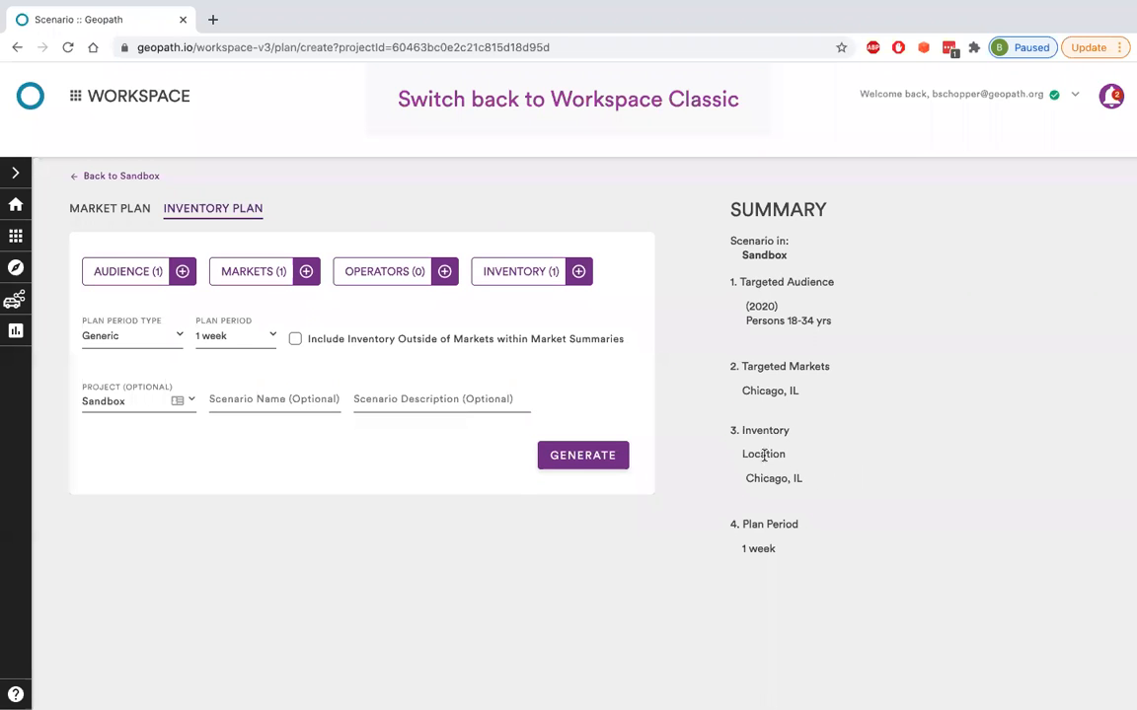
Step: Review the plan's inventory selection options for spot IDs and saved inventory sets
mouse_move(771, 481)
mouse_move(809, 396)
click(548, 288)
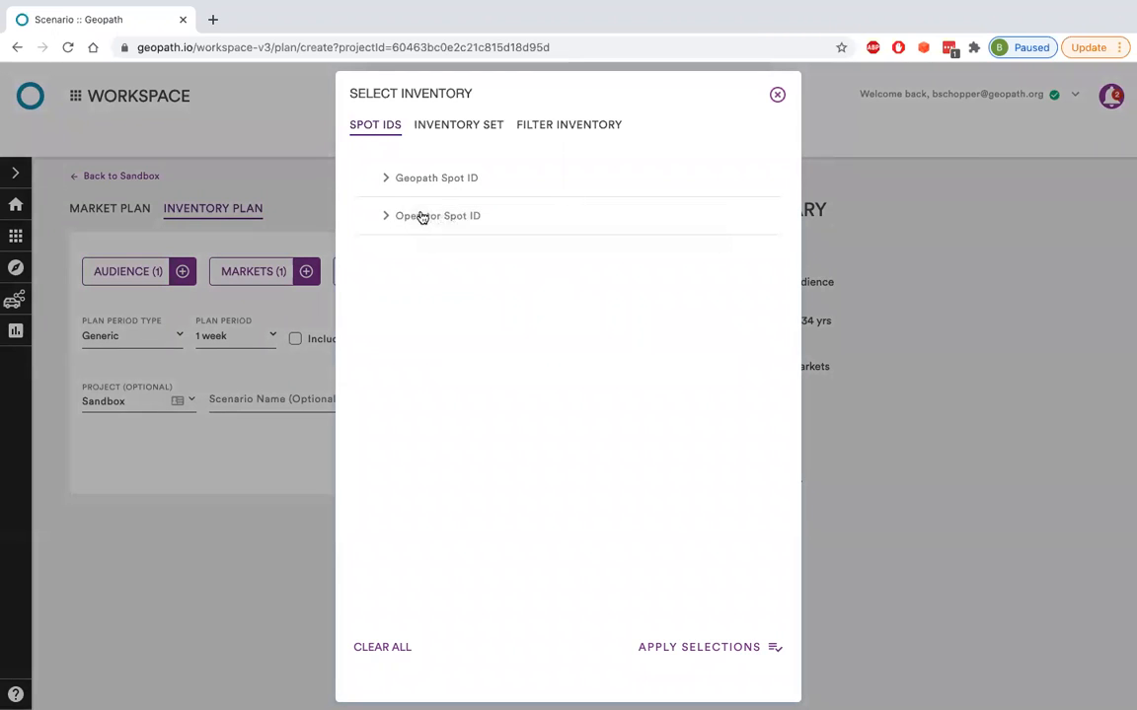
click(463, 128)
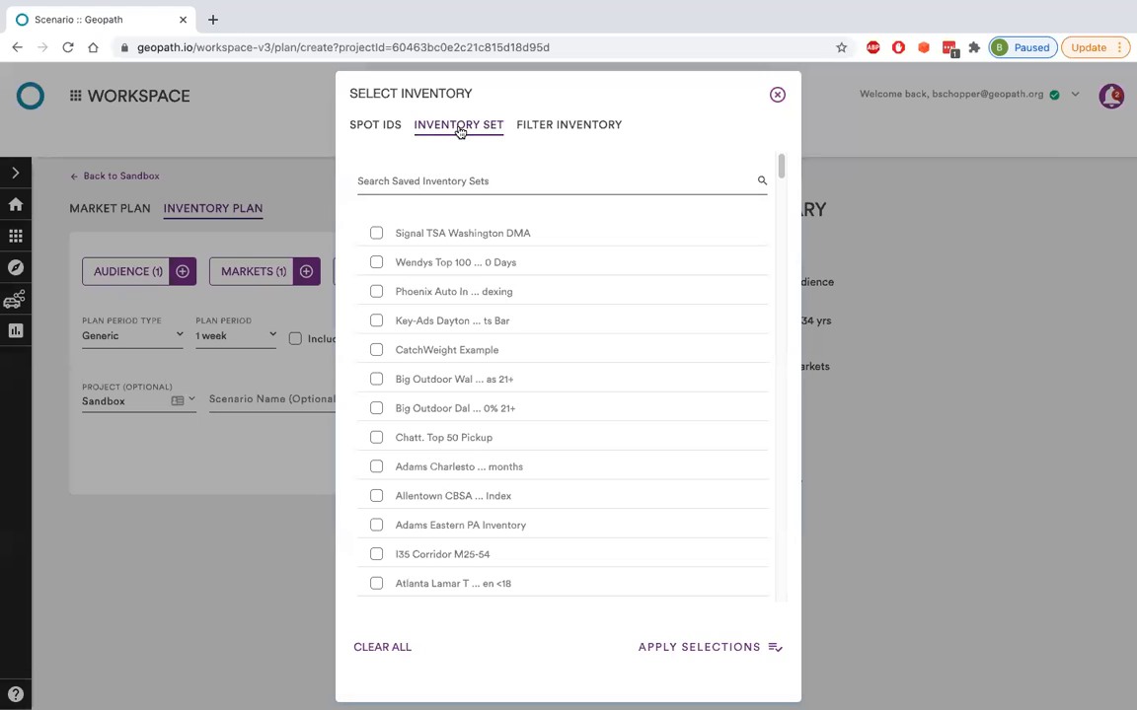
scroll(520, 376, down, 1)
scroll(520, 376, up, 1)
Step: Examine the inventory filters for operator media name, material and location without changing them
click(562, 129)
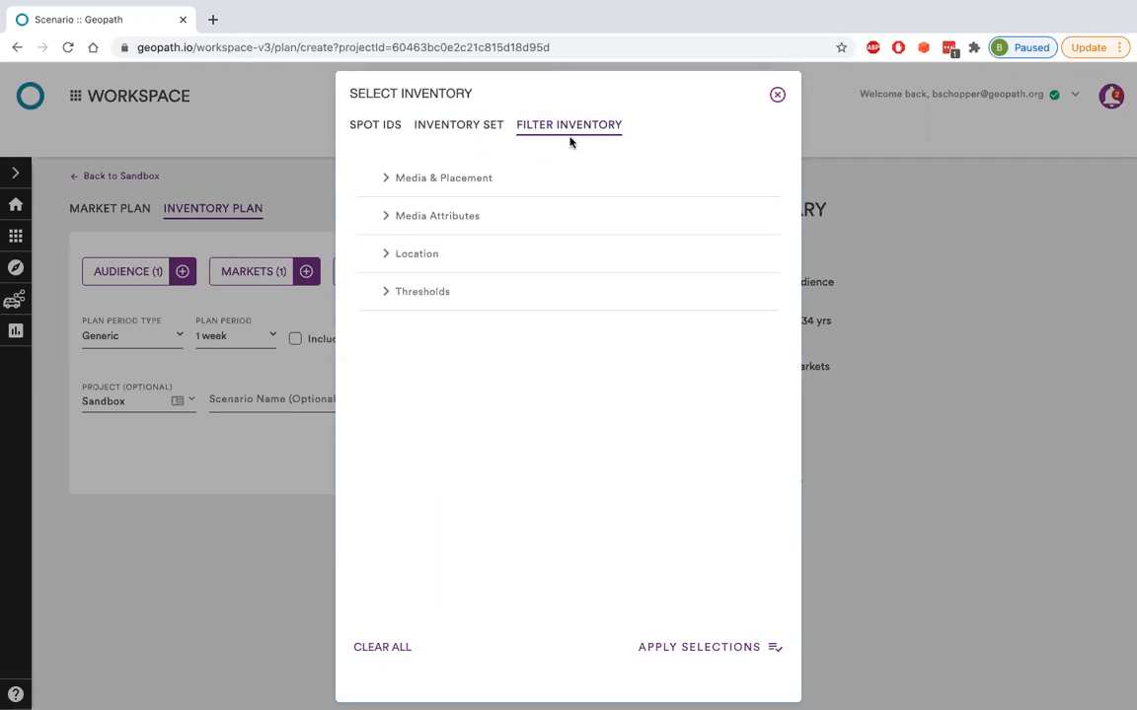
click(518, 167)
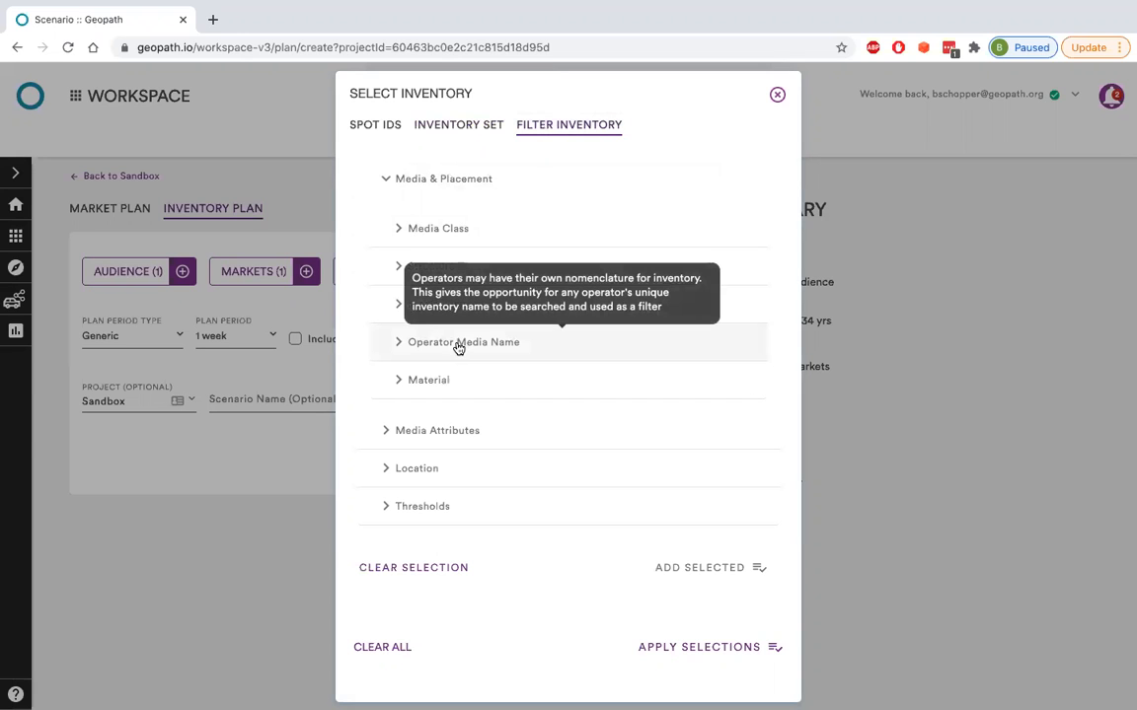
click(677, 348)
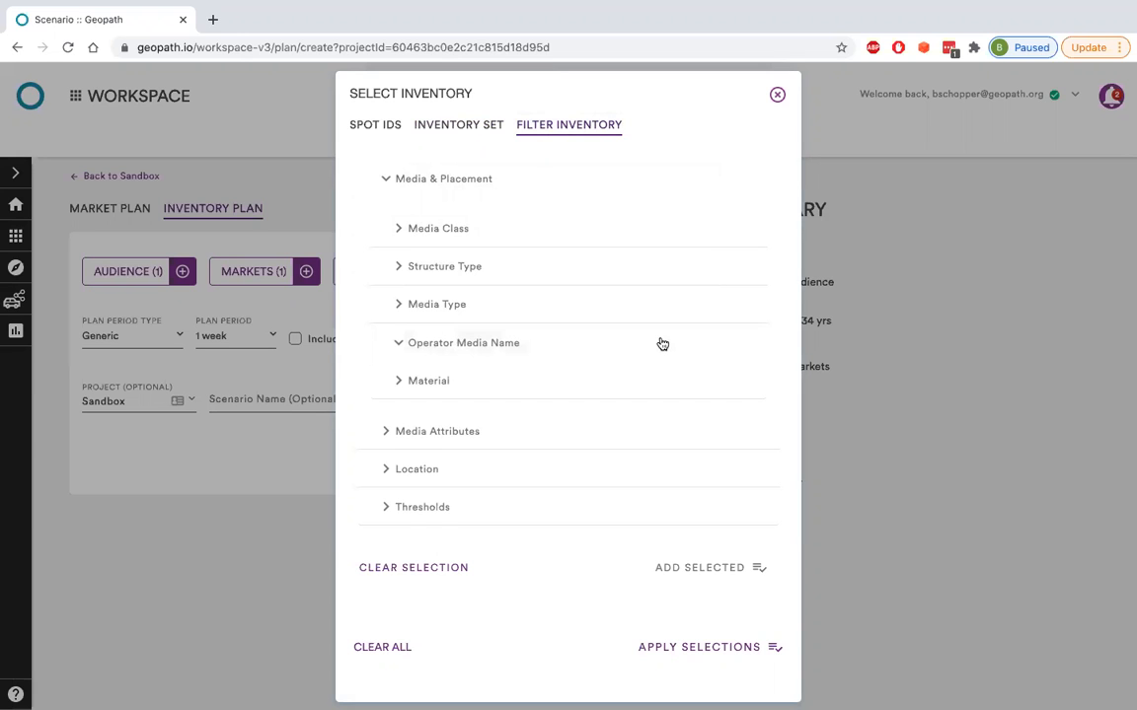
scroll(653, 342, down, 1)
scroll(549, 418, down, 1)
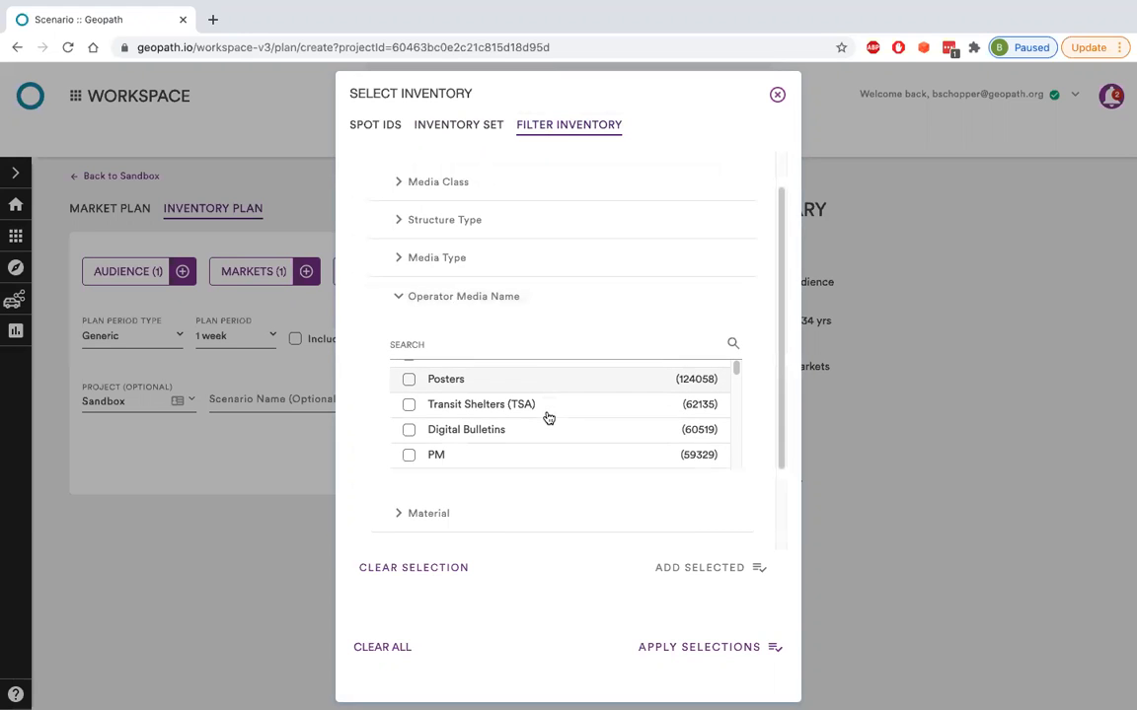
scroll(579, 426, down, 3)
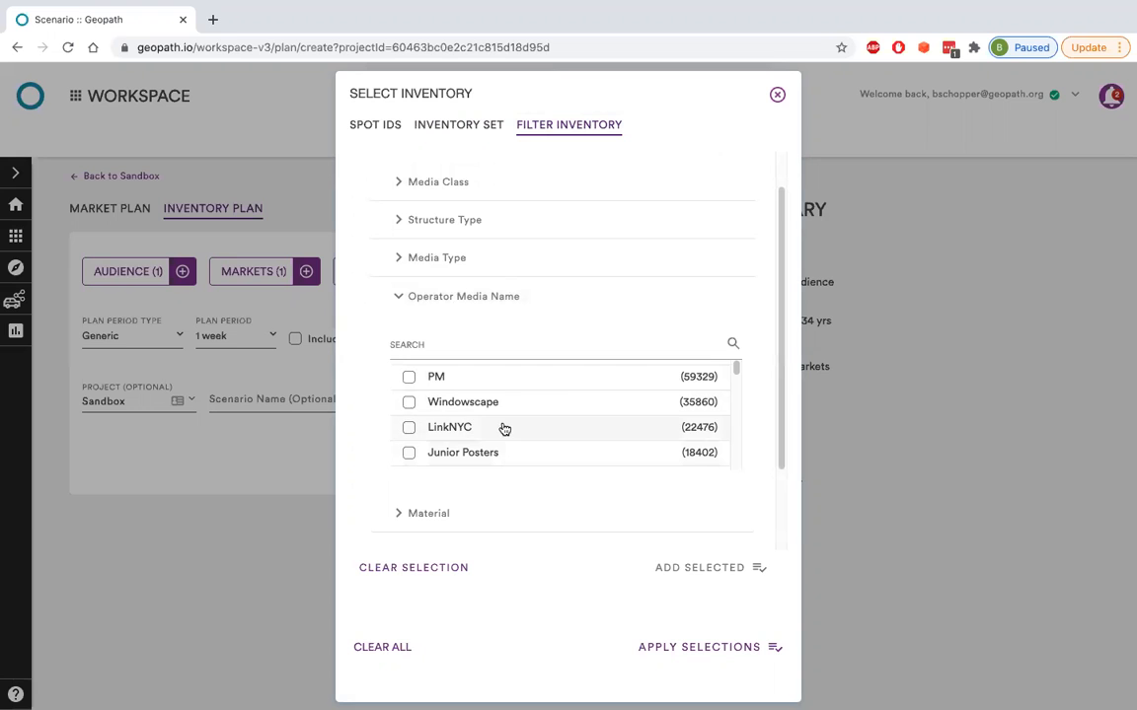
click(472, 294)
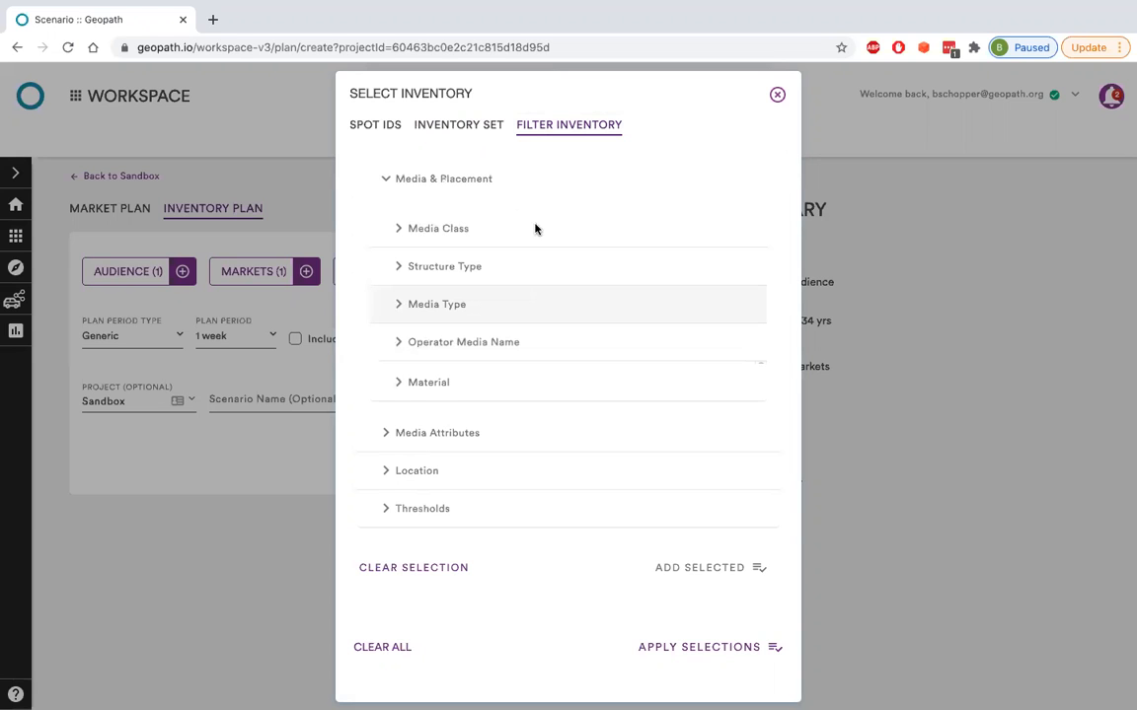
click(447, 381)
scroll(667, 387, down, 1)
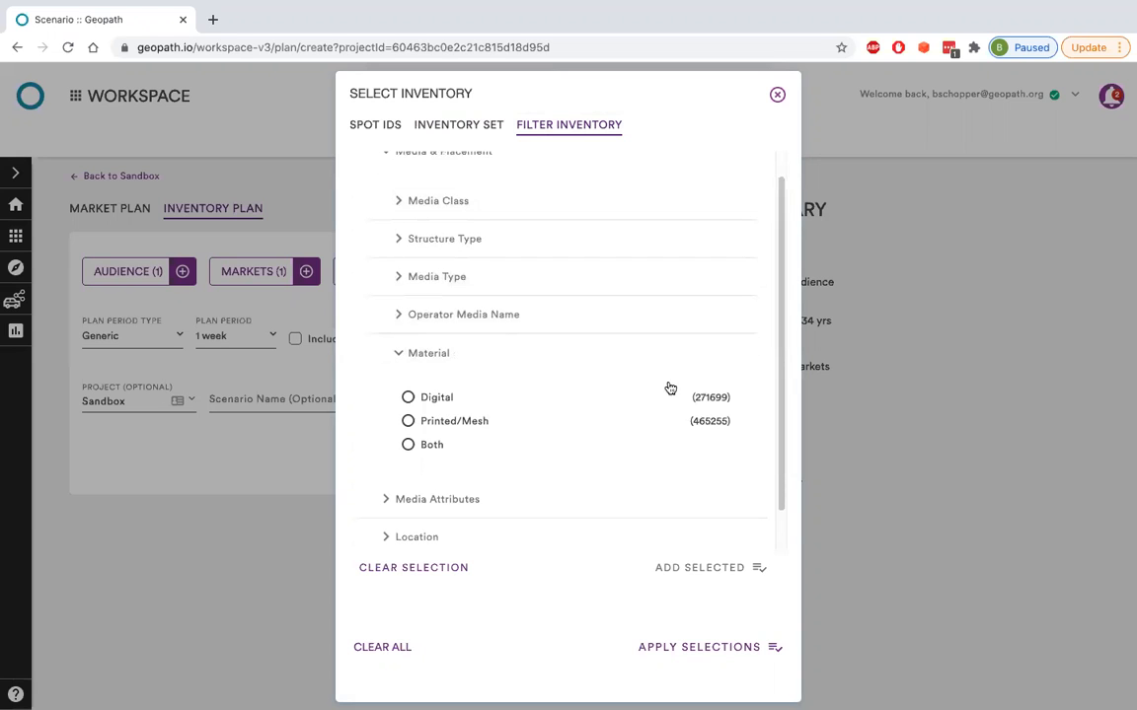
click(436, 356)
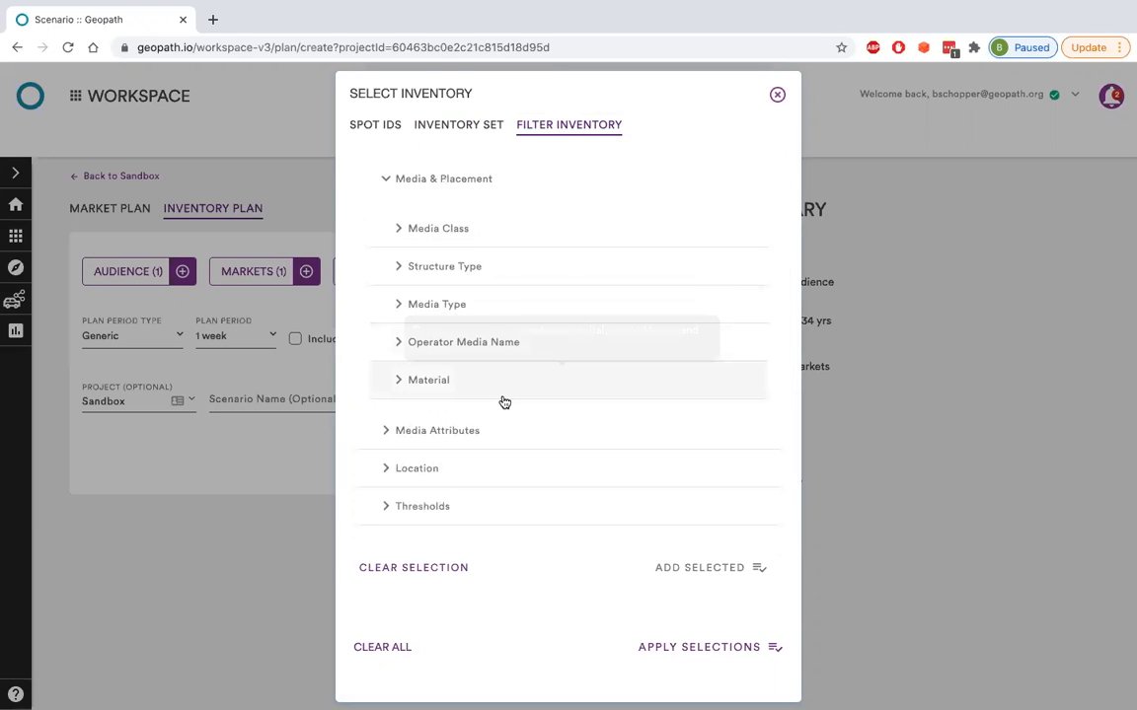
click(447, 179)
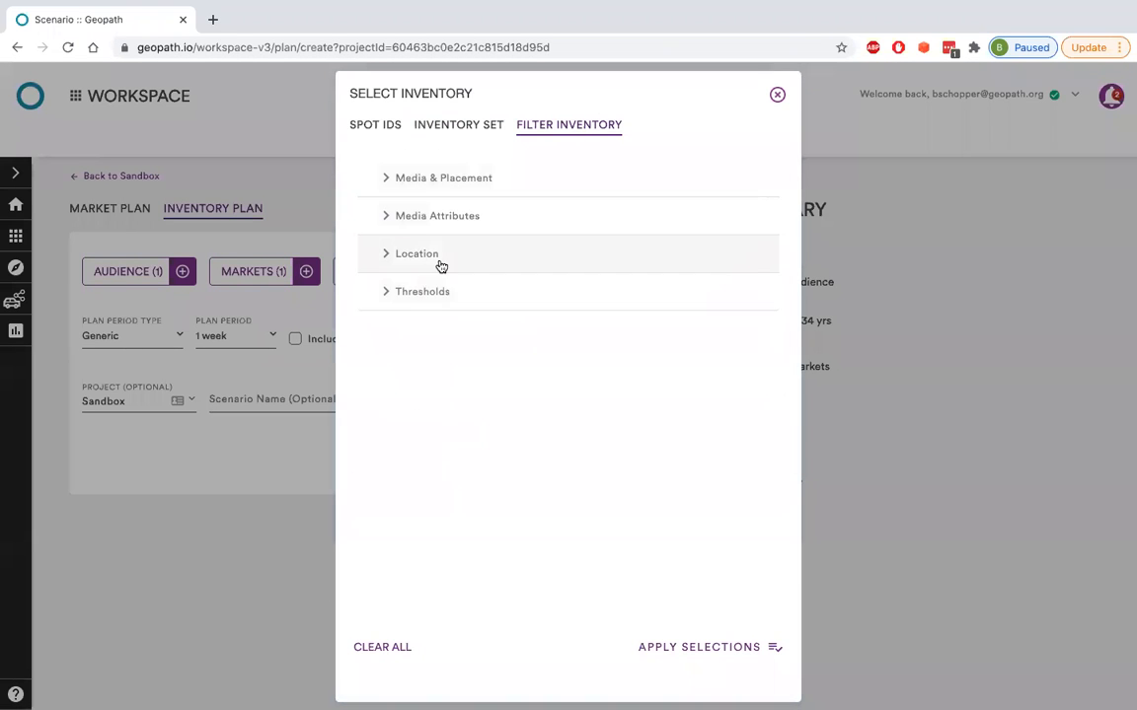
click(439, 260)
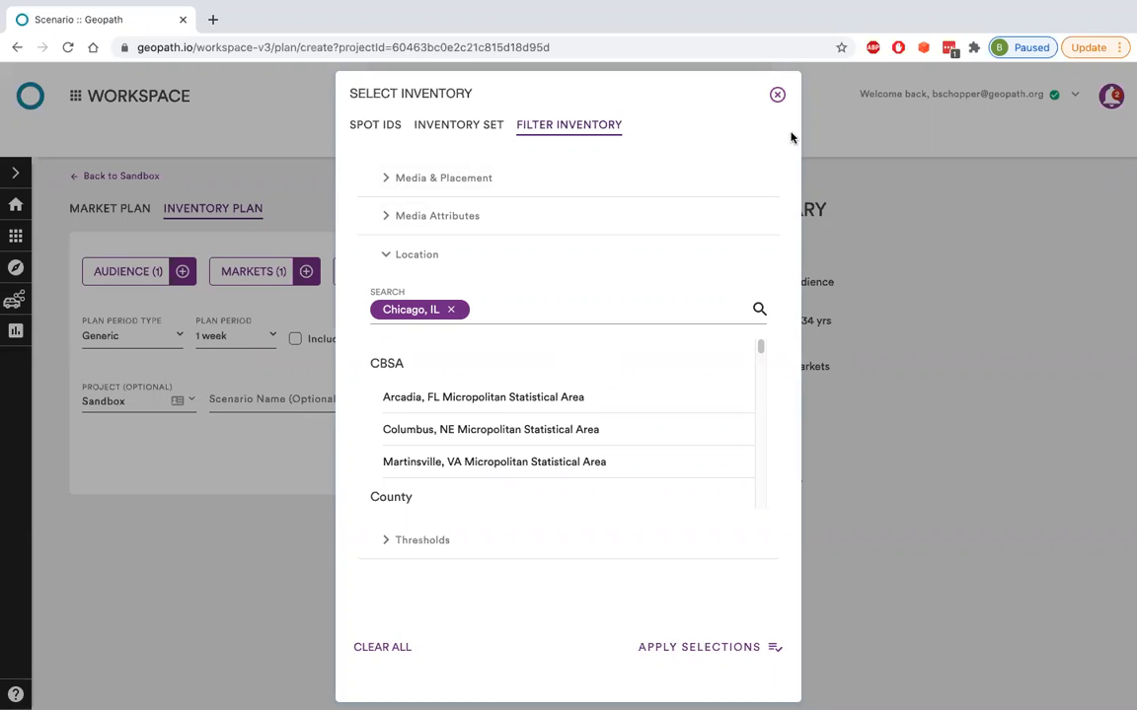
click(431, 253)
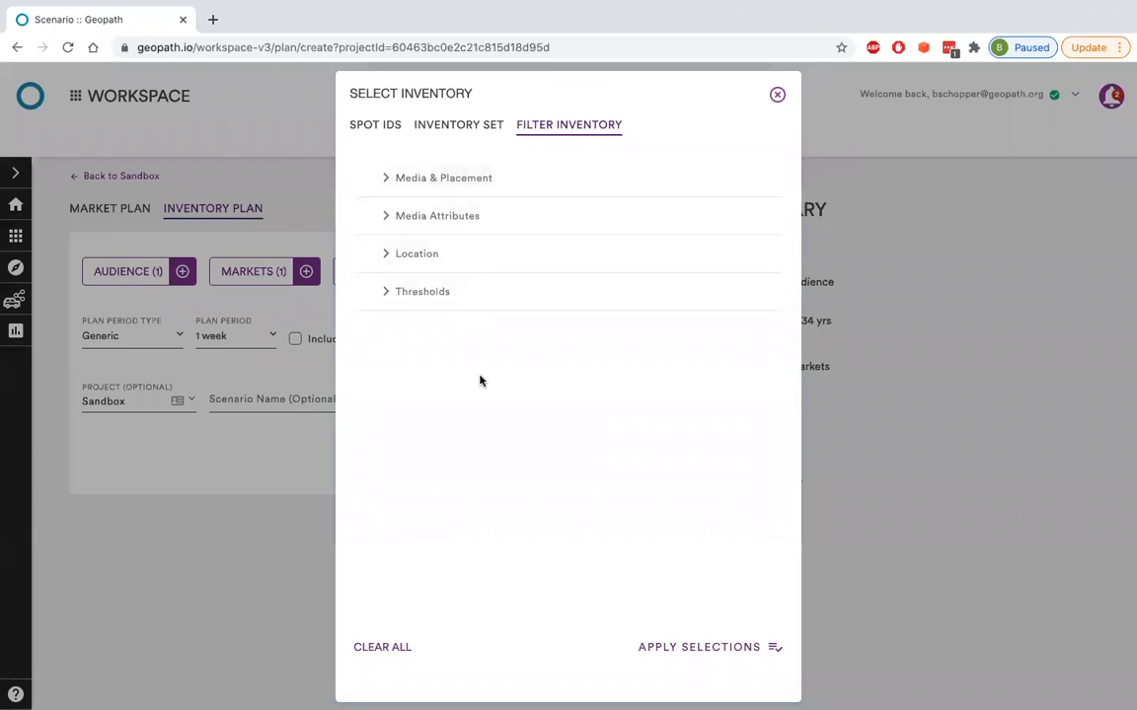
Step: Search the saved inventory sets for "chicago" and add Chicago_Bulletins Eco Quintile as individual, with DMA as the auto-assigned market type
click(454, 131)
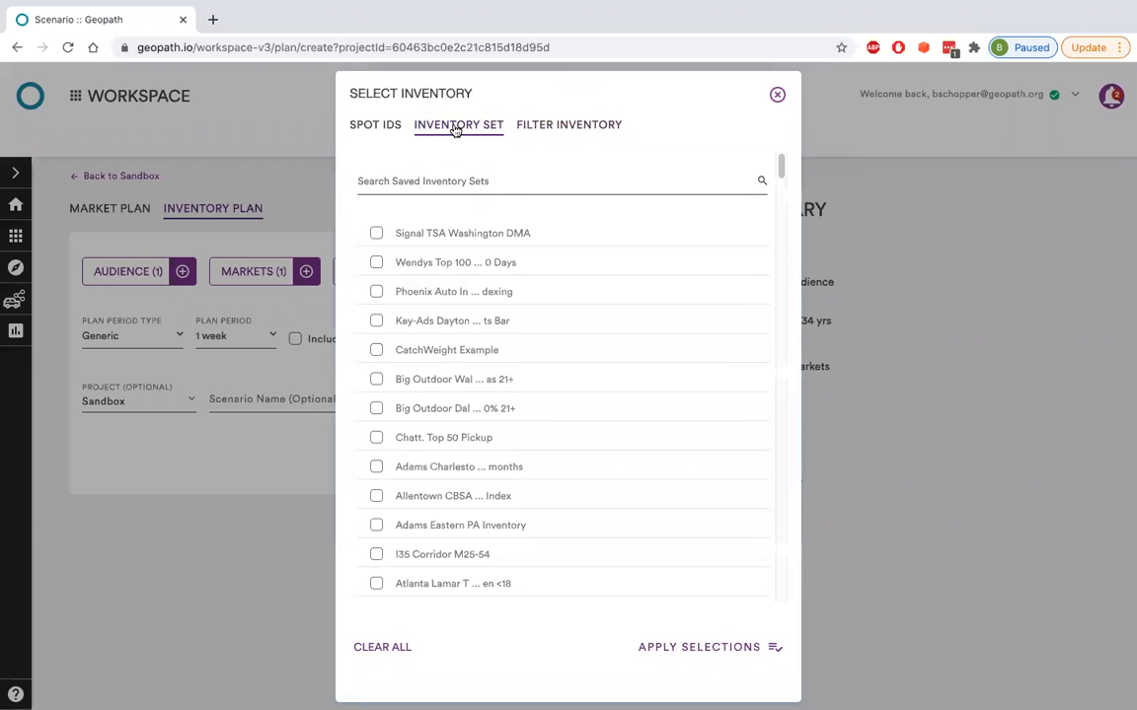
click(464, 178)
text(chicago)
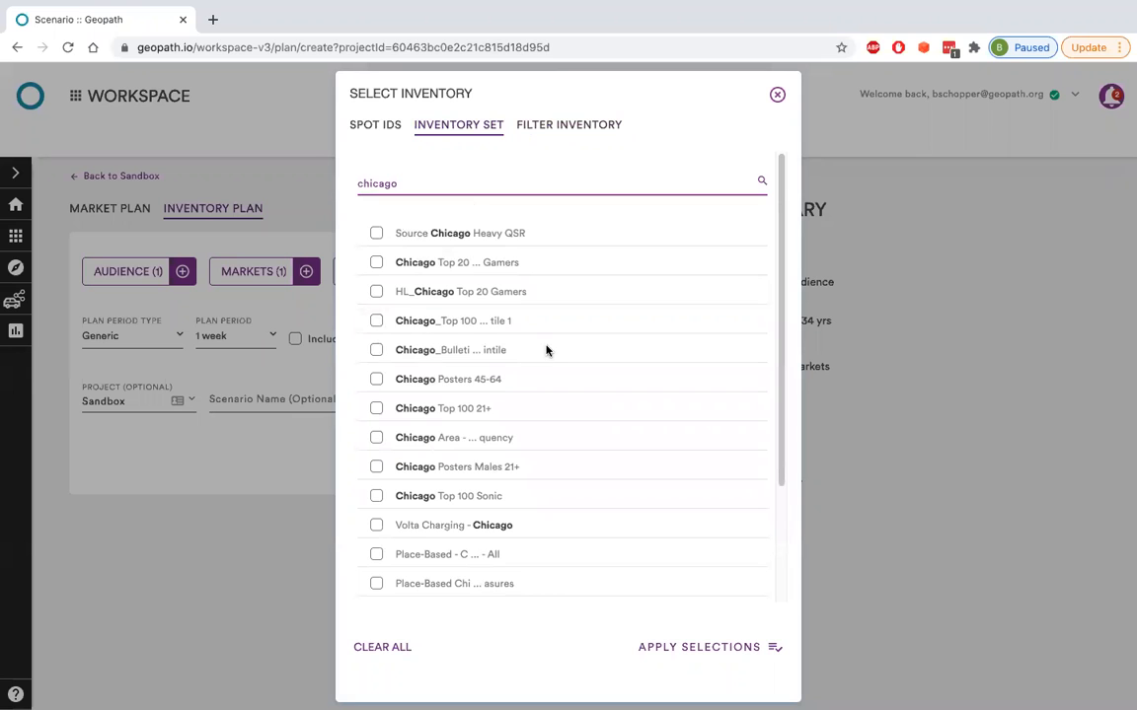
click(459, 357)
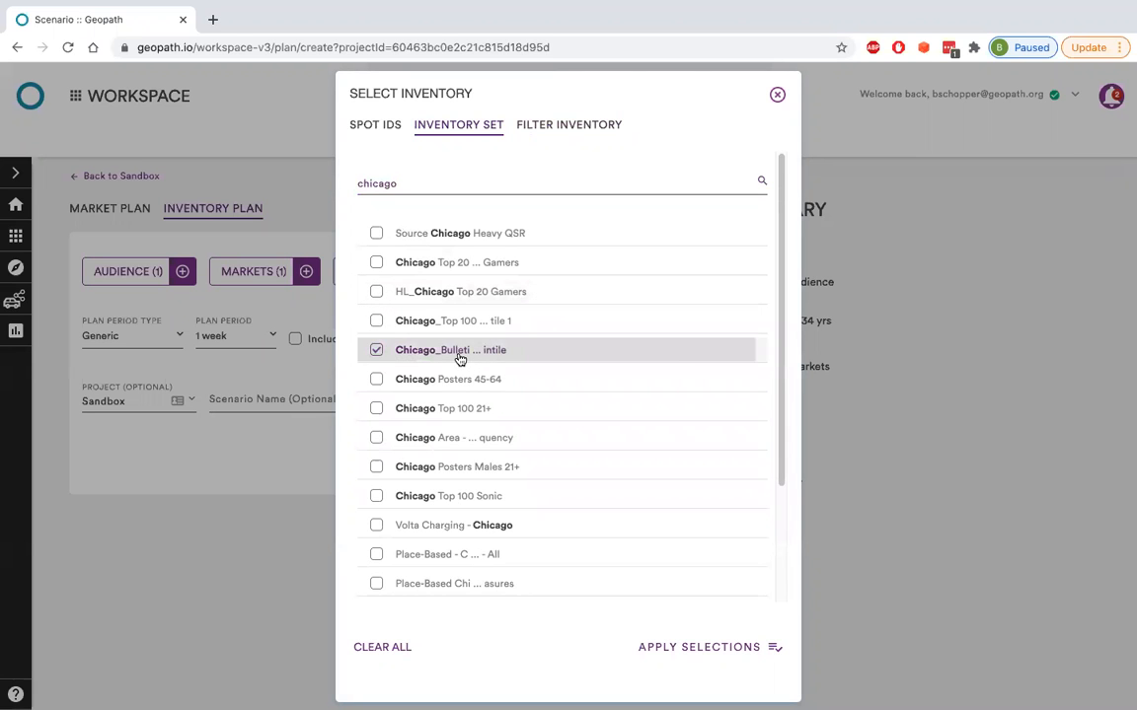
click(691, 655)
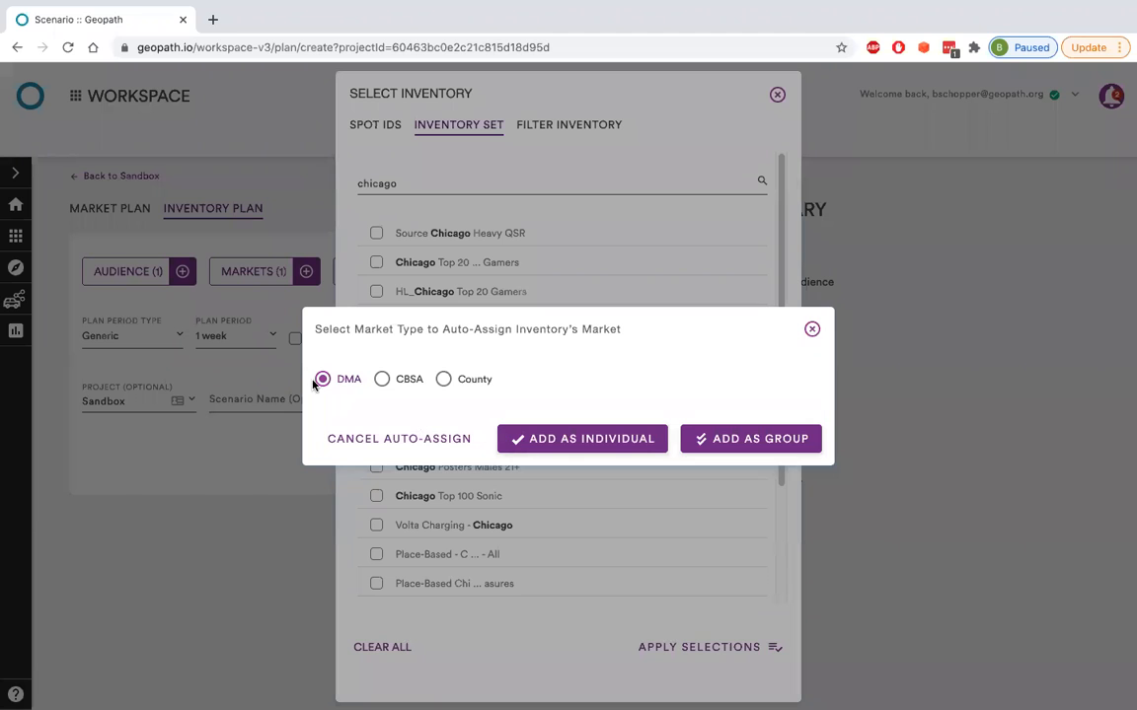
click(570, 446)
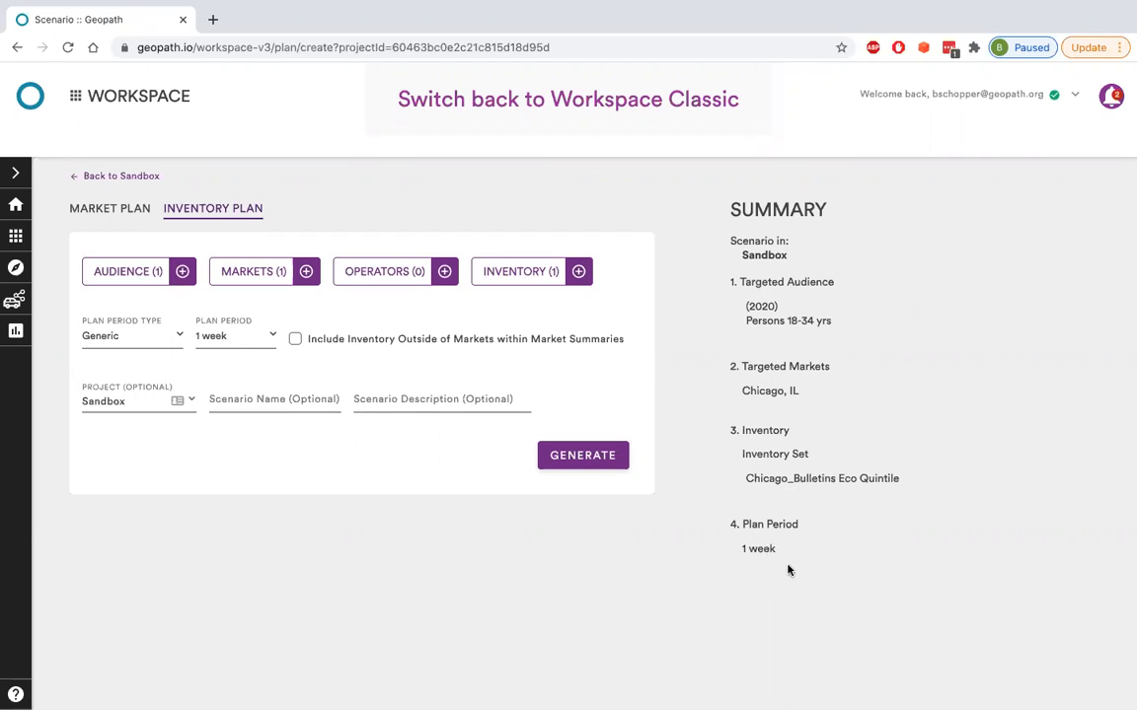
Step: Check the available plan period types and the lengths offered for a generic plan period
click(171, 340)
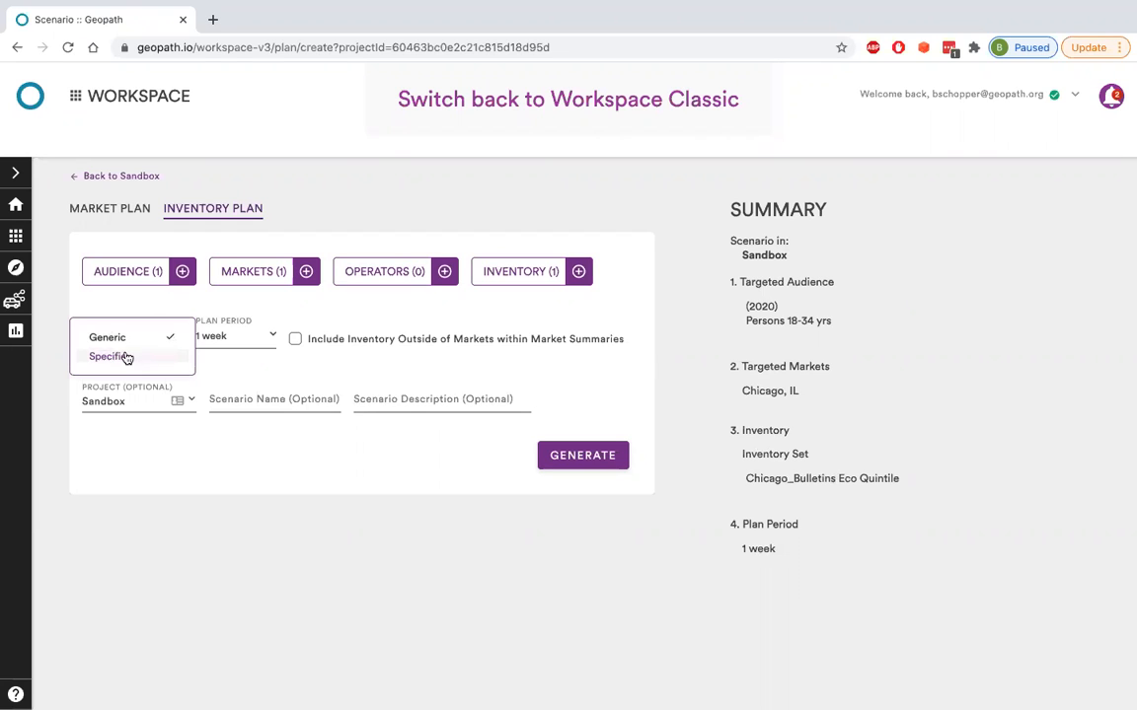
click(245, 369)
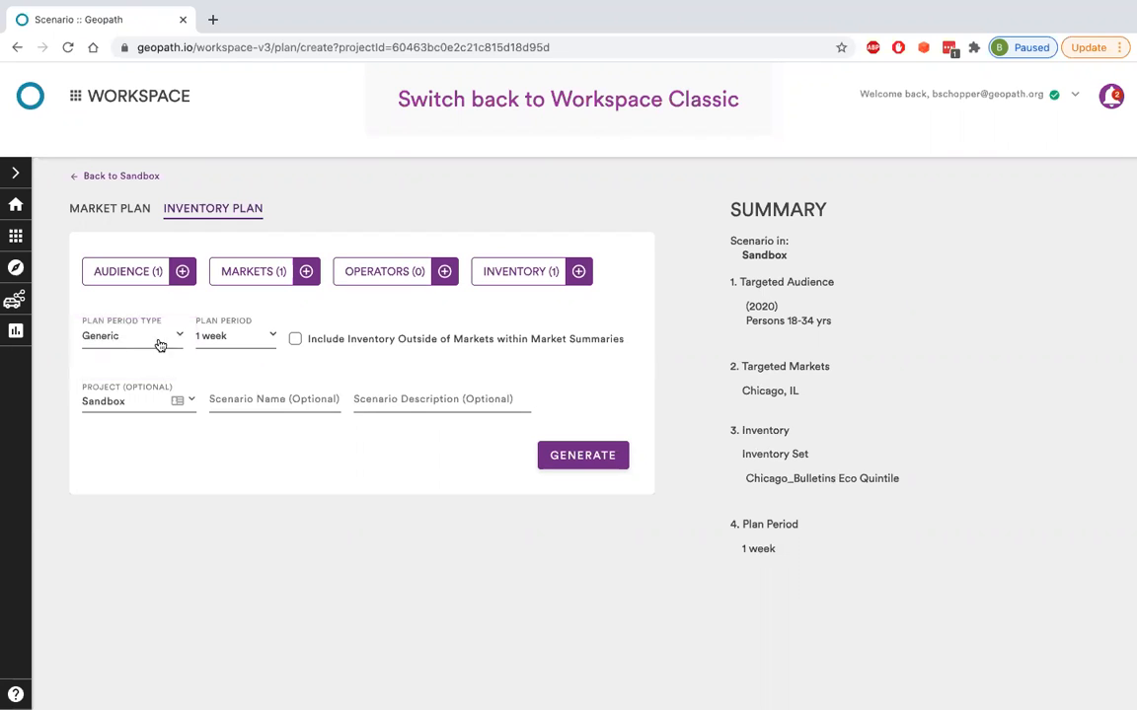
click(240, 345)
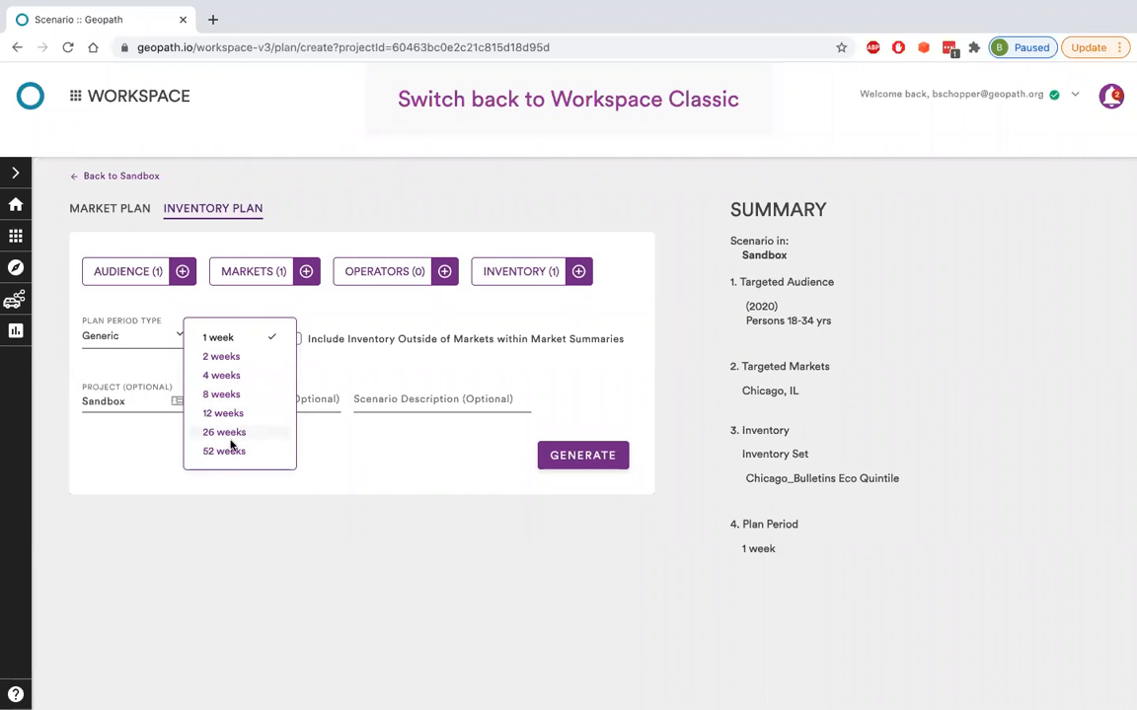
click(334, 325)
Step: Preview the Specific plan period type with its start-date calendar and year choices, and restore the Generic type
click(143, 341)
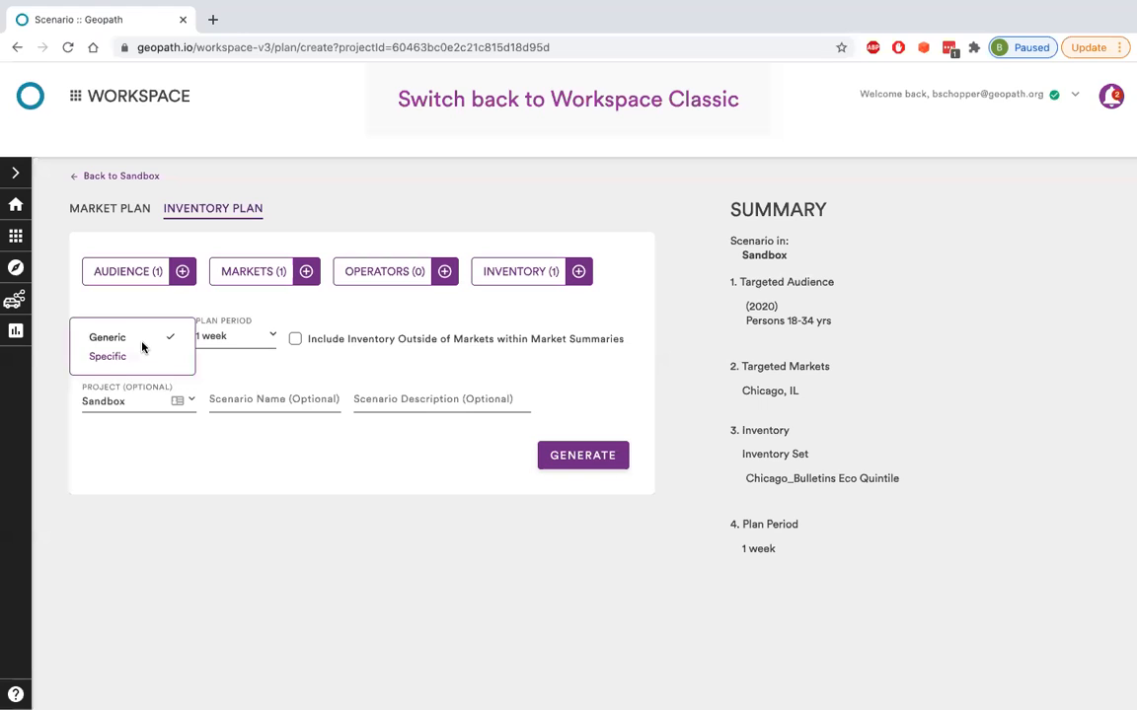
click(111, 357)
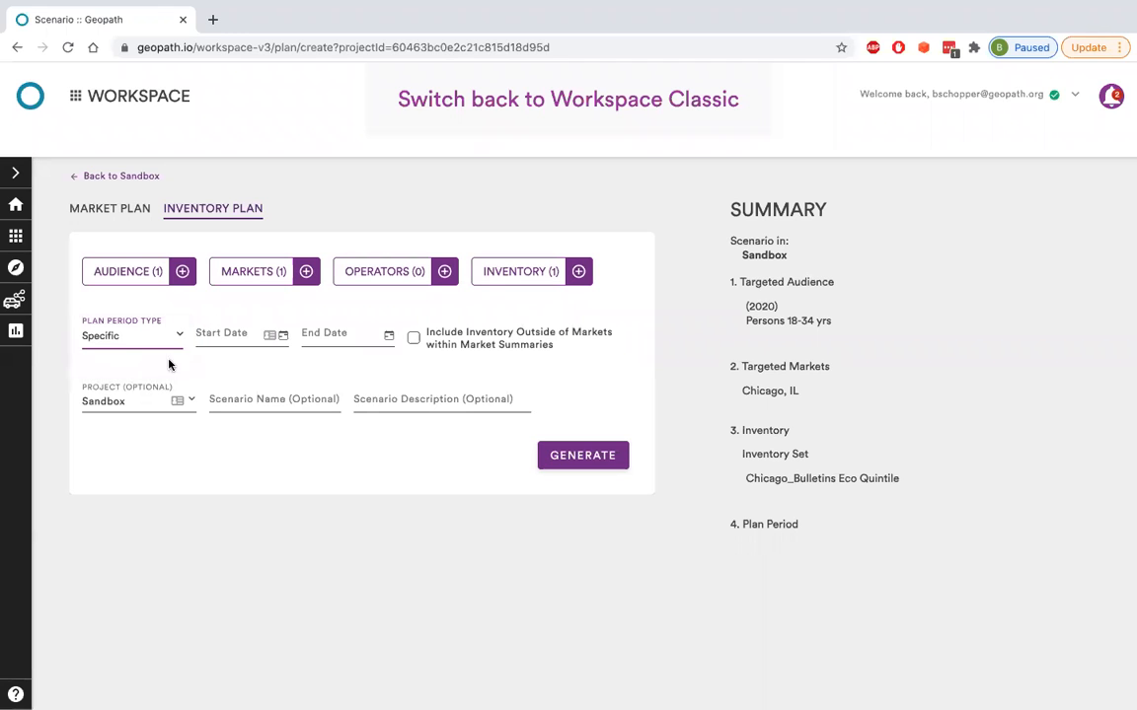
click(269, 336)
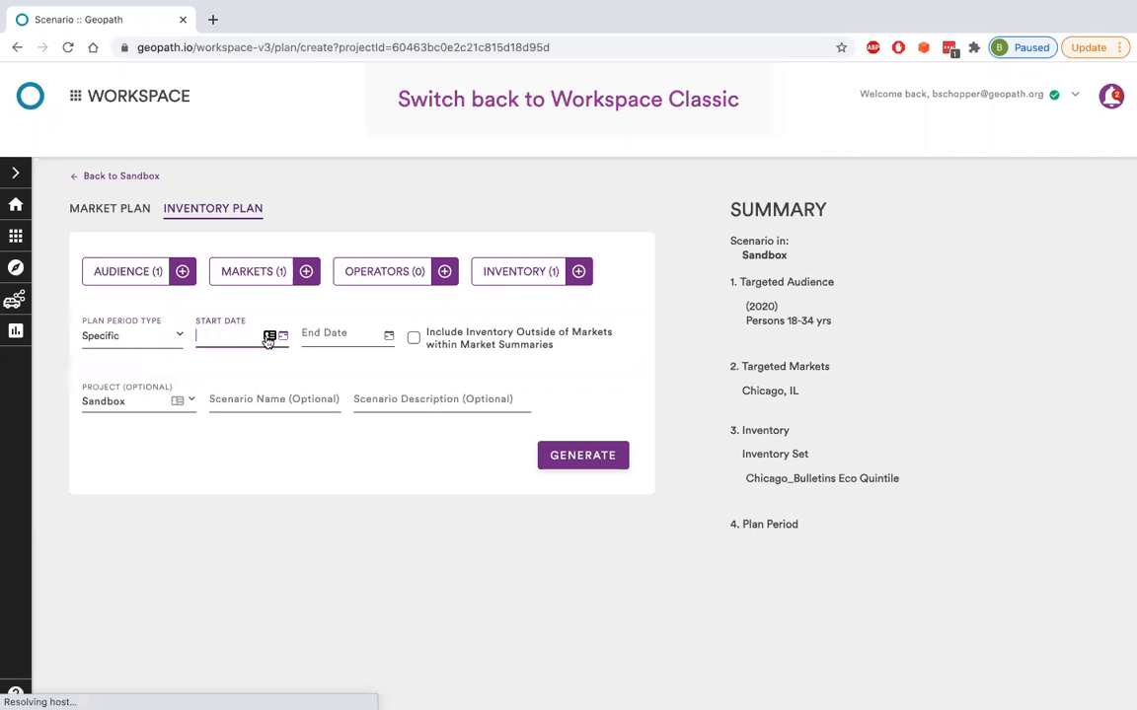
click(357, 383)
click(285, 337)
click(285, 338)
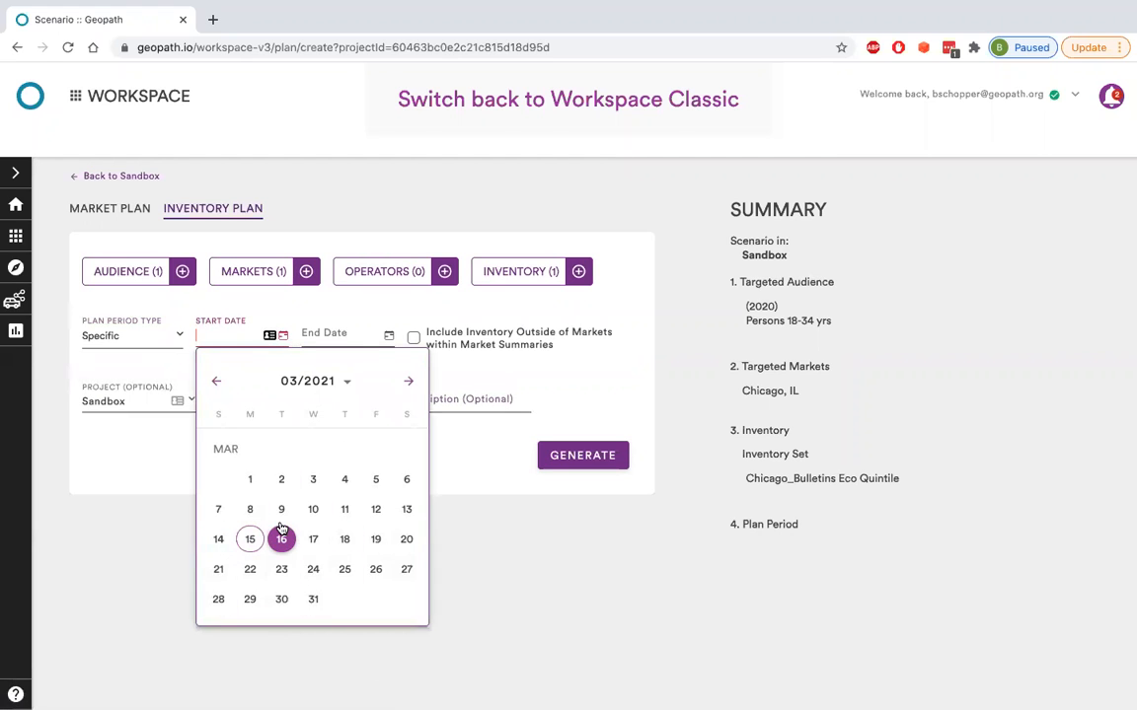
click(321, 385)
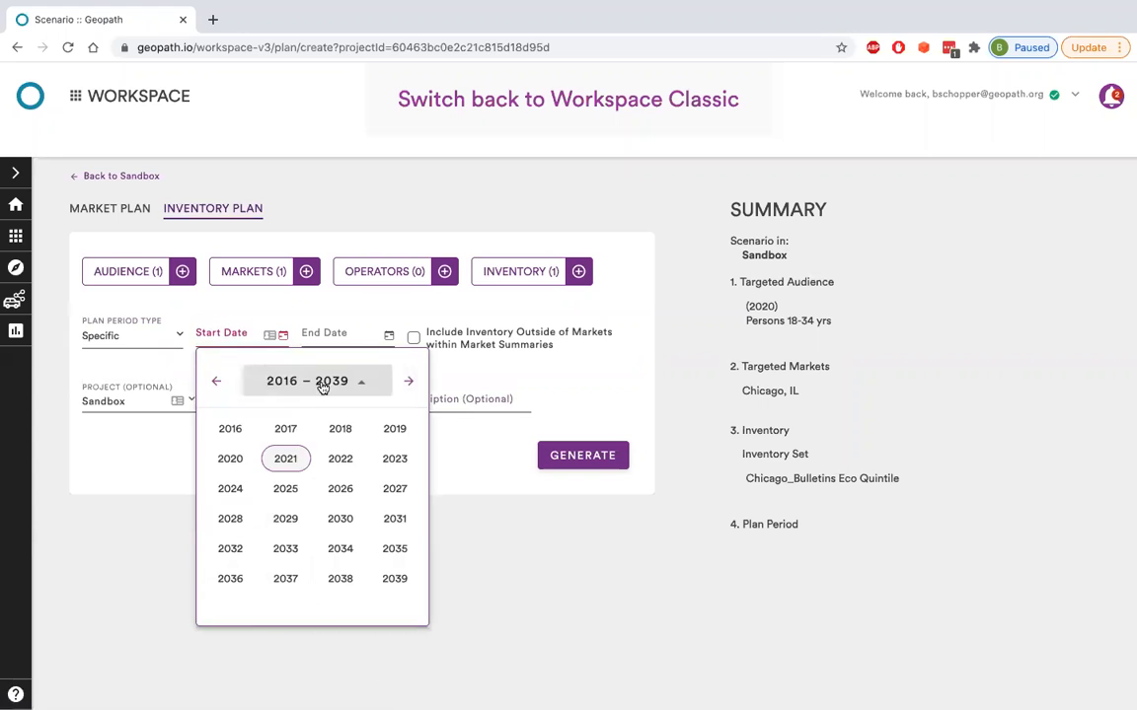
click(539, 369)
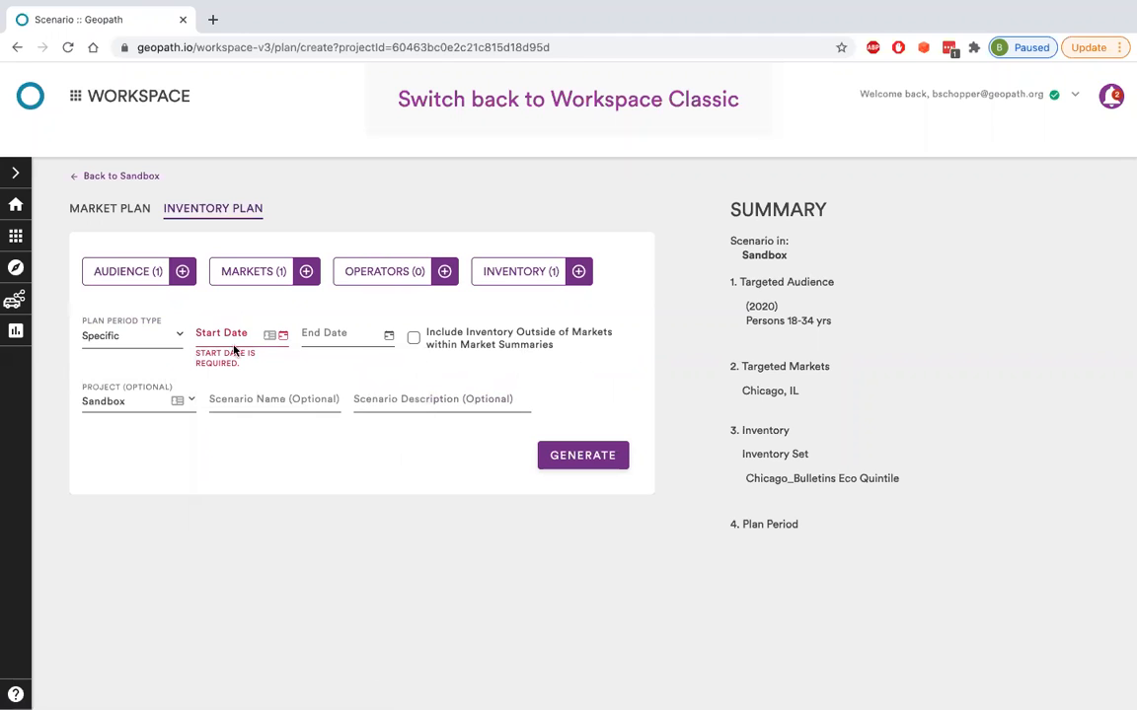
click(132, 337)
click(105, 299)
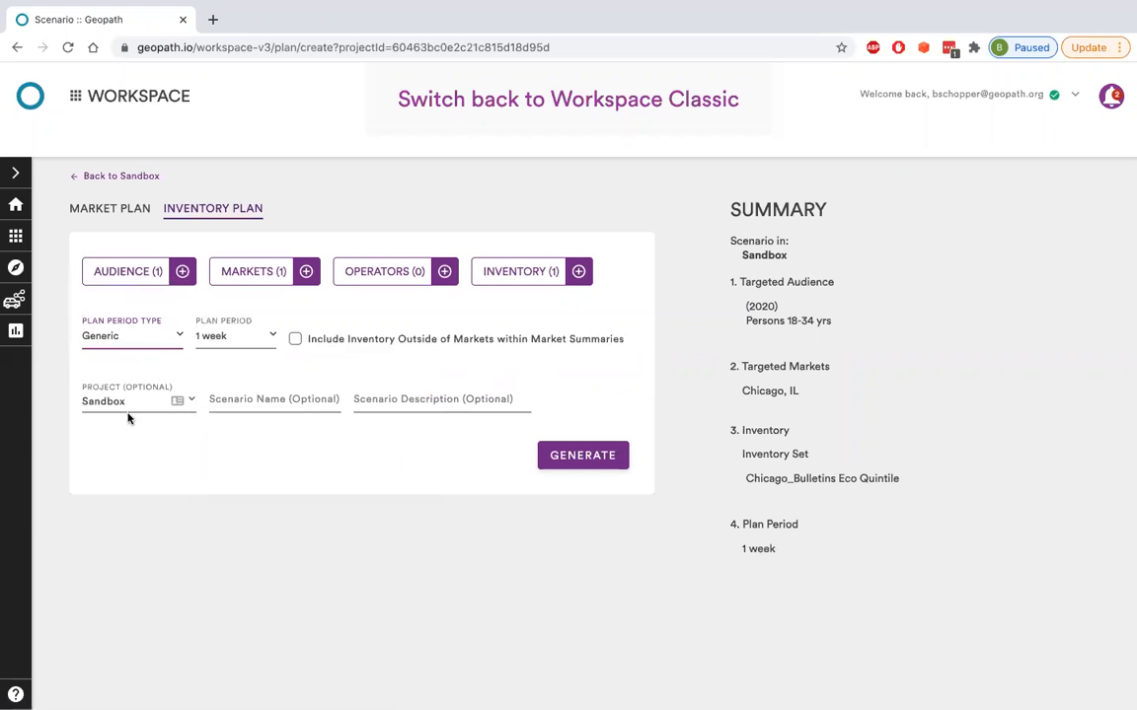
Step: Assign the inventory plan to Example Project and name the scenario "Chicago Plan"
click(193, 401)
scroll(158, 504, down, 1)
scroll(156, 521, down, 3)
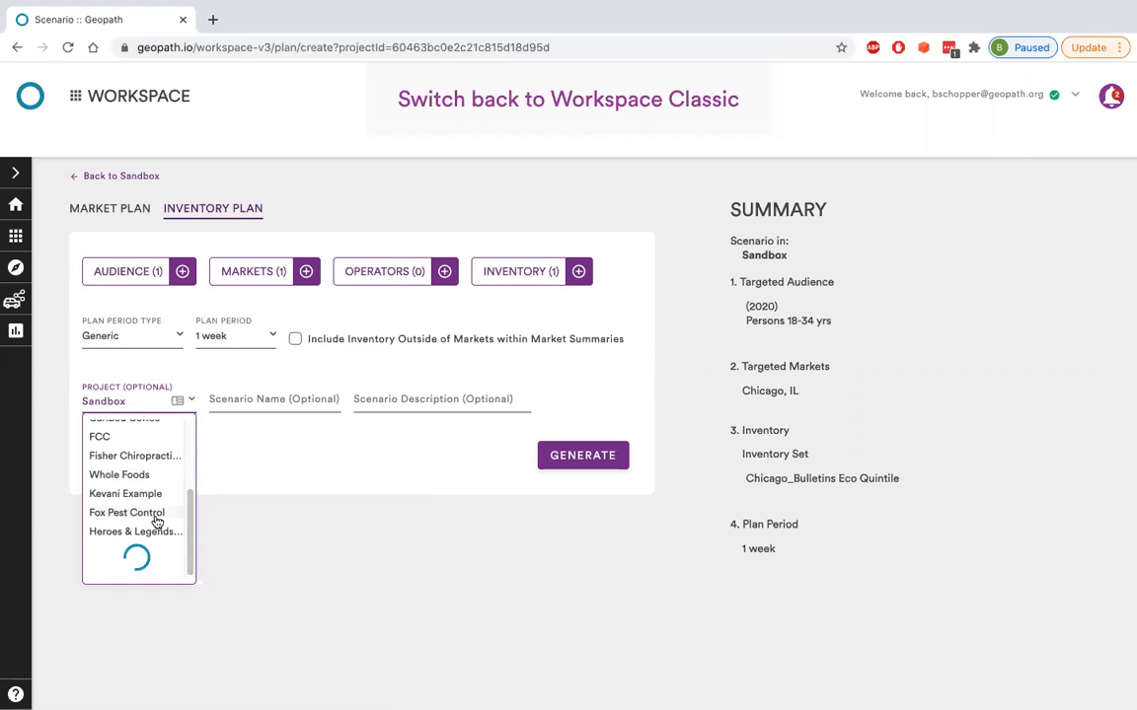
scroll(156, 521, down, 2)
scroll(156, 521, down, 2)
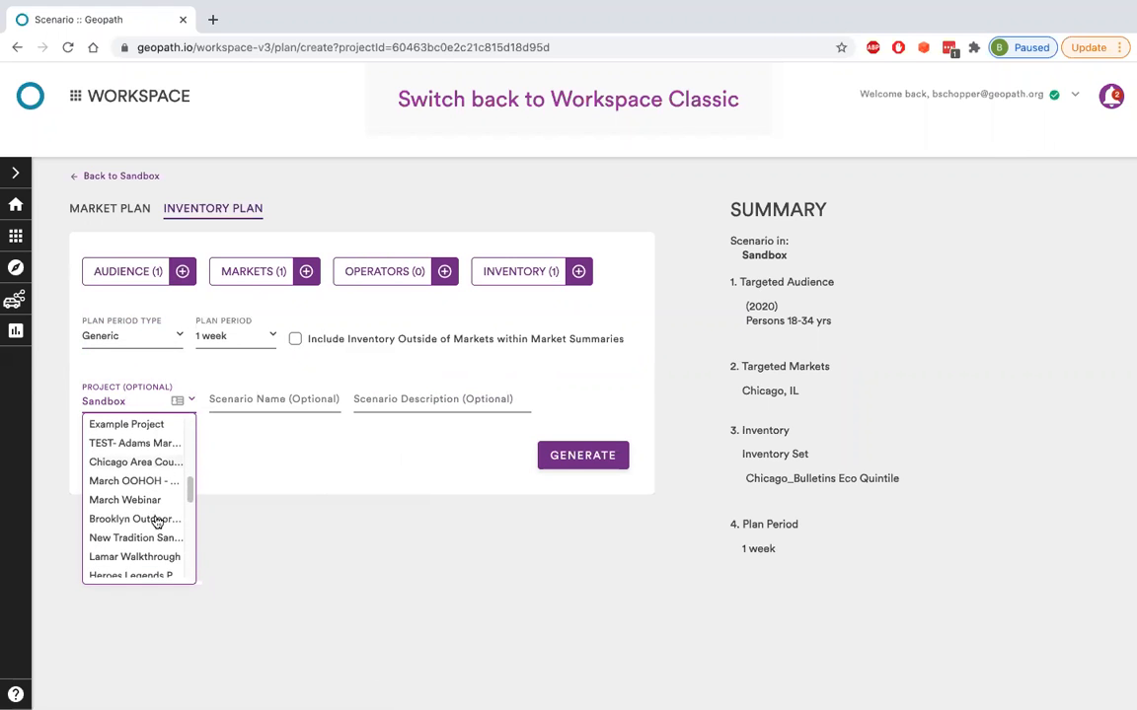
click(132, 436)
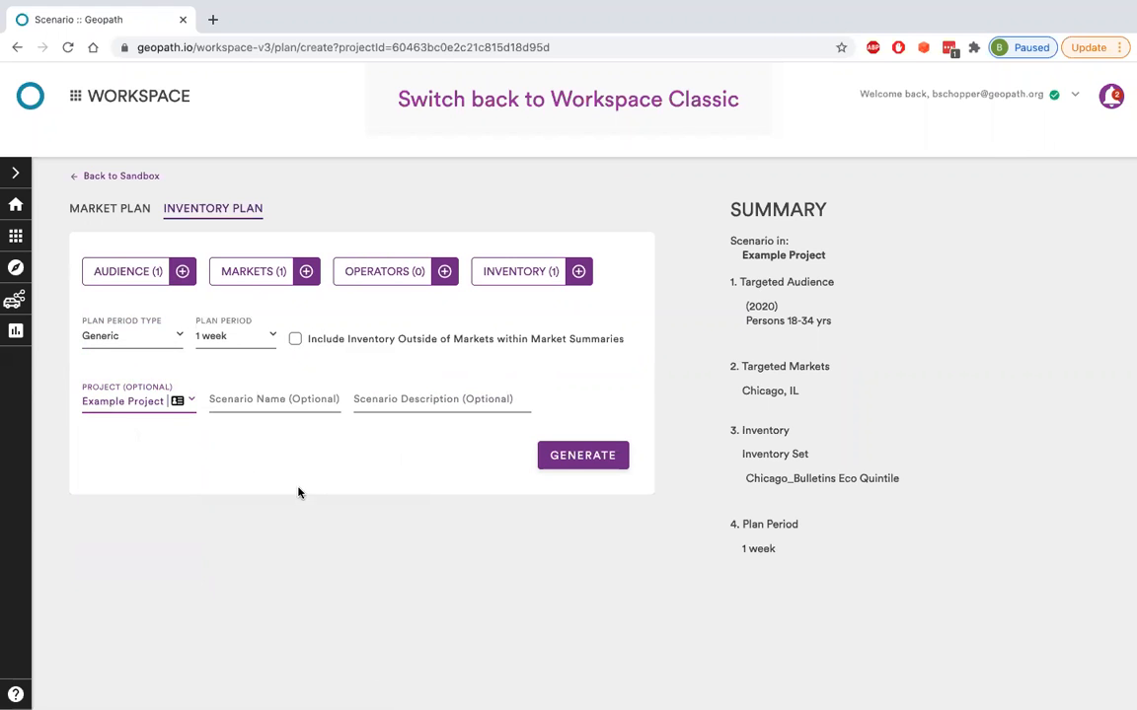
click(262, 400)
text(Chicago Plan)
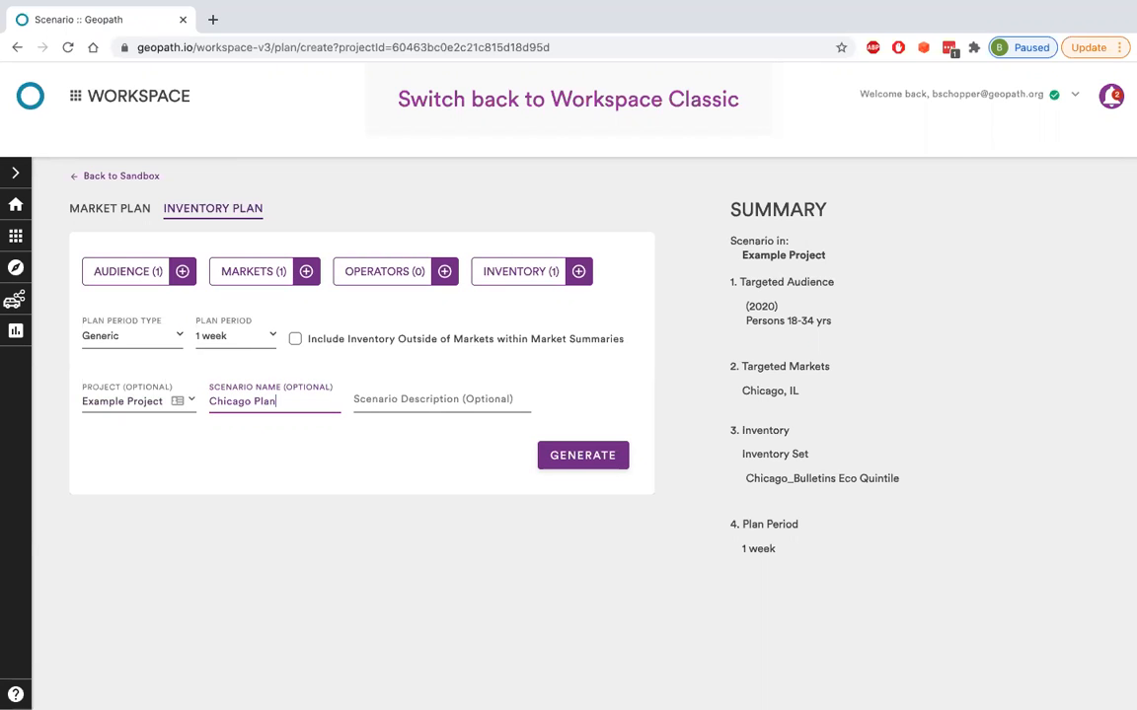
click(515, 507)
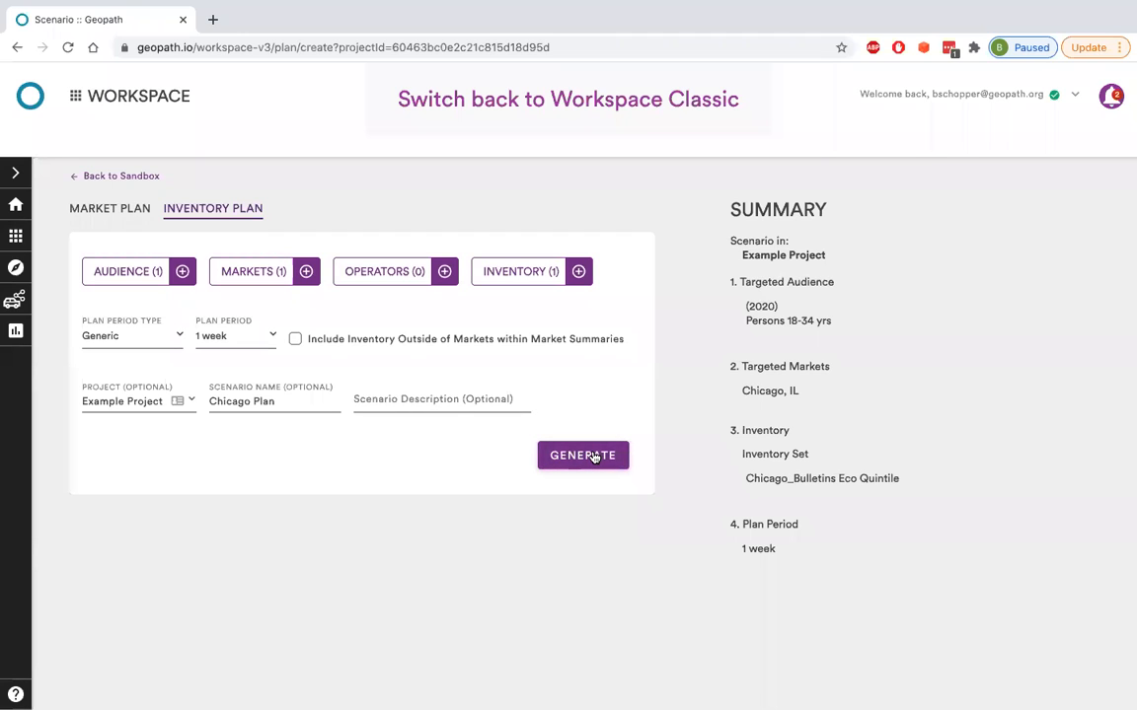
Step: Reload the plan form and add the saved audience "Age - Persons 18-34 yrs" from the 2020 data source
click(65, 47)
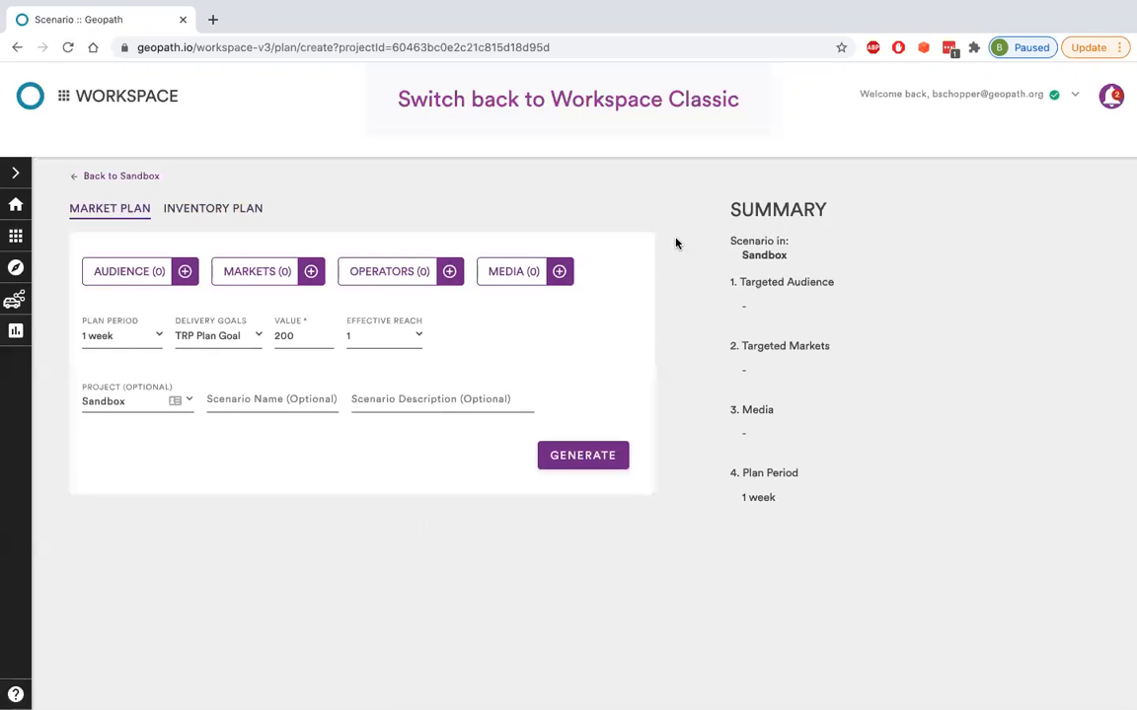
click(185, 270)
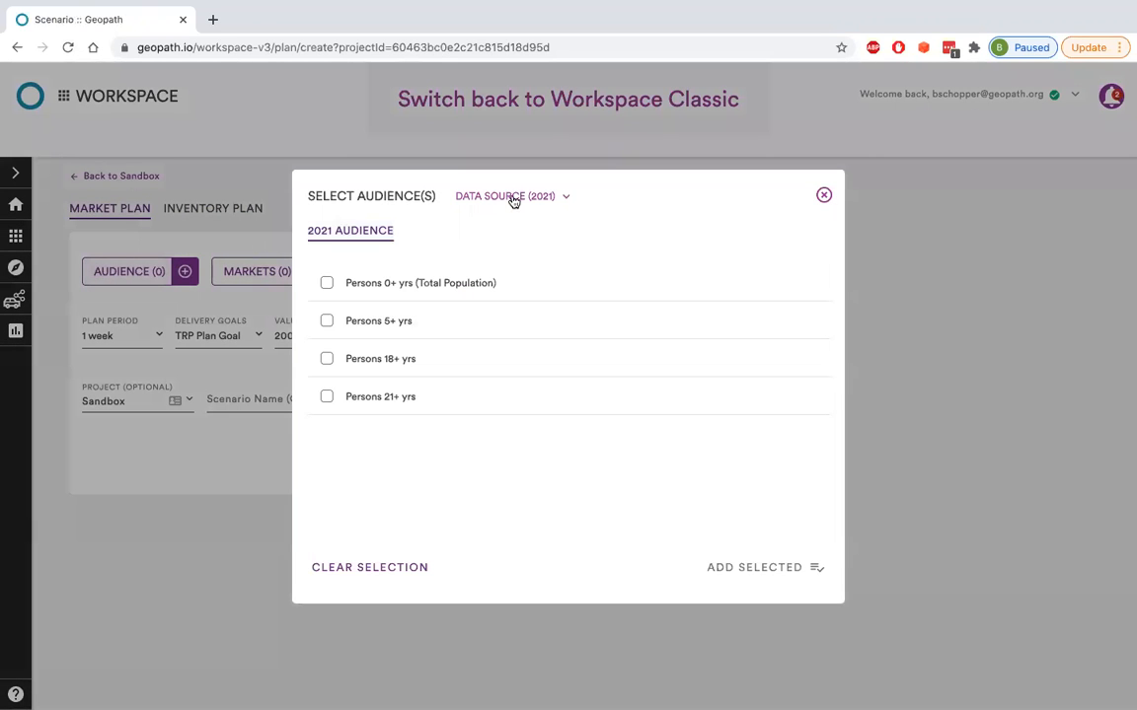
click(512, 196)
click(503, 246)
click(512, 276)
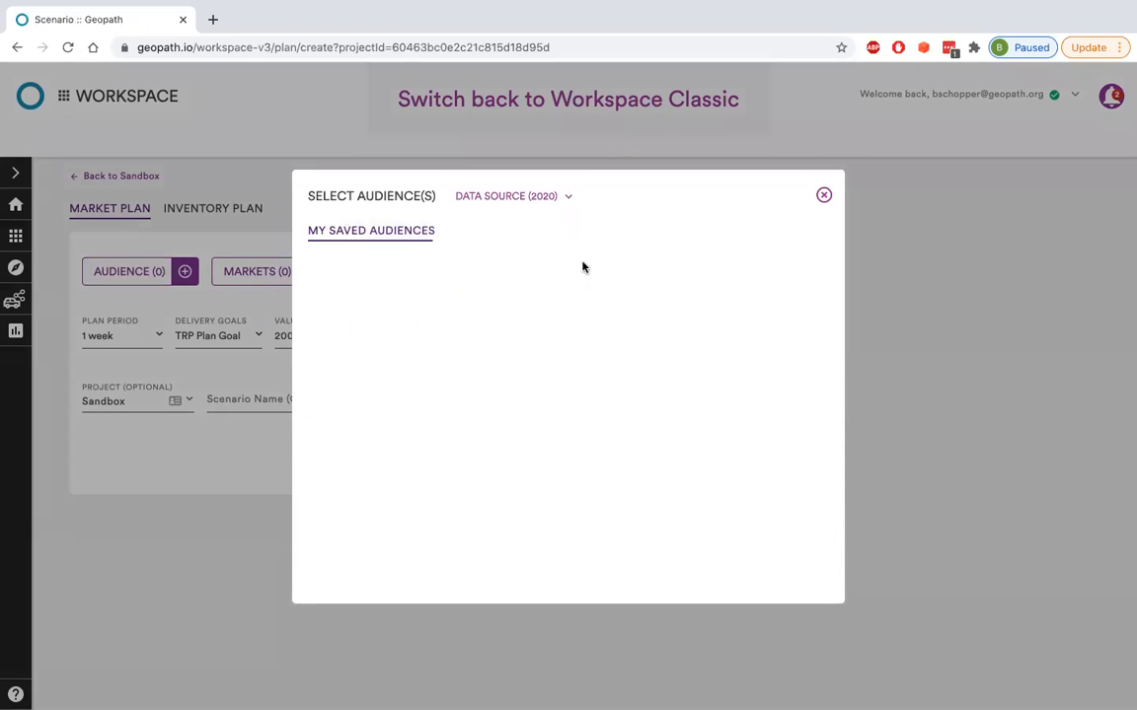
click(391, 231)
scroll(490, 436, down, 15)
click(345, 491)
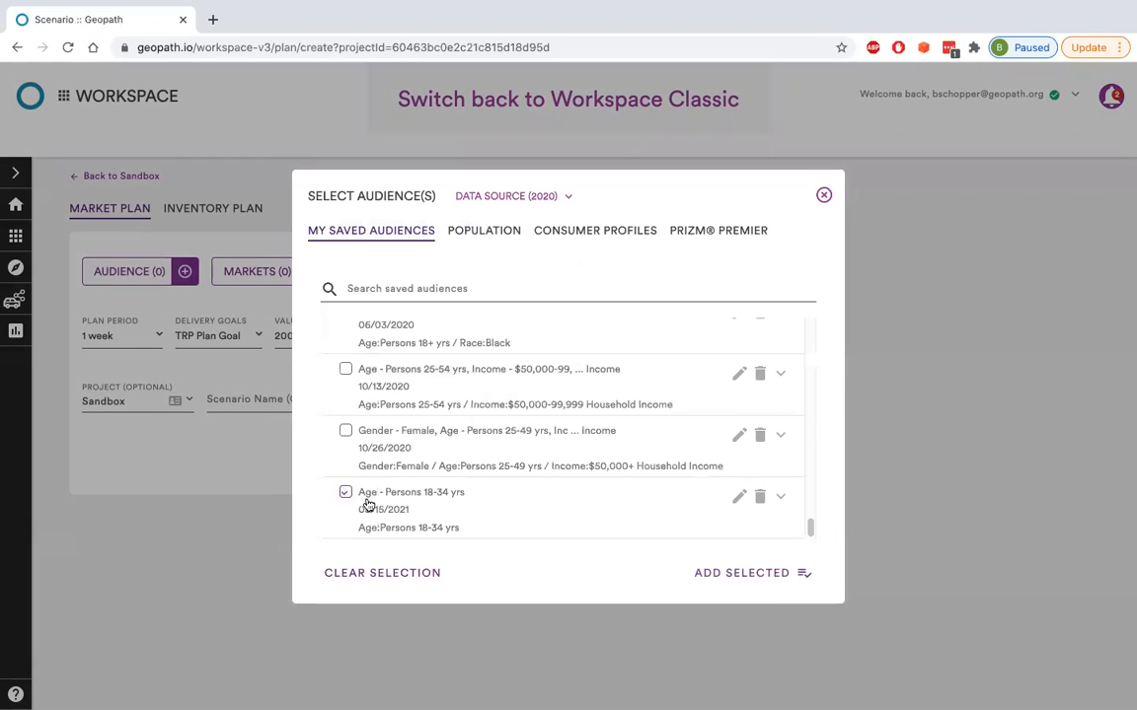
click(753, 574)
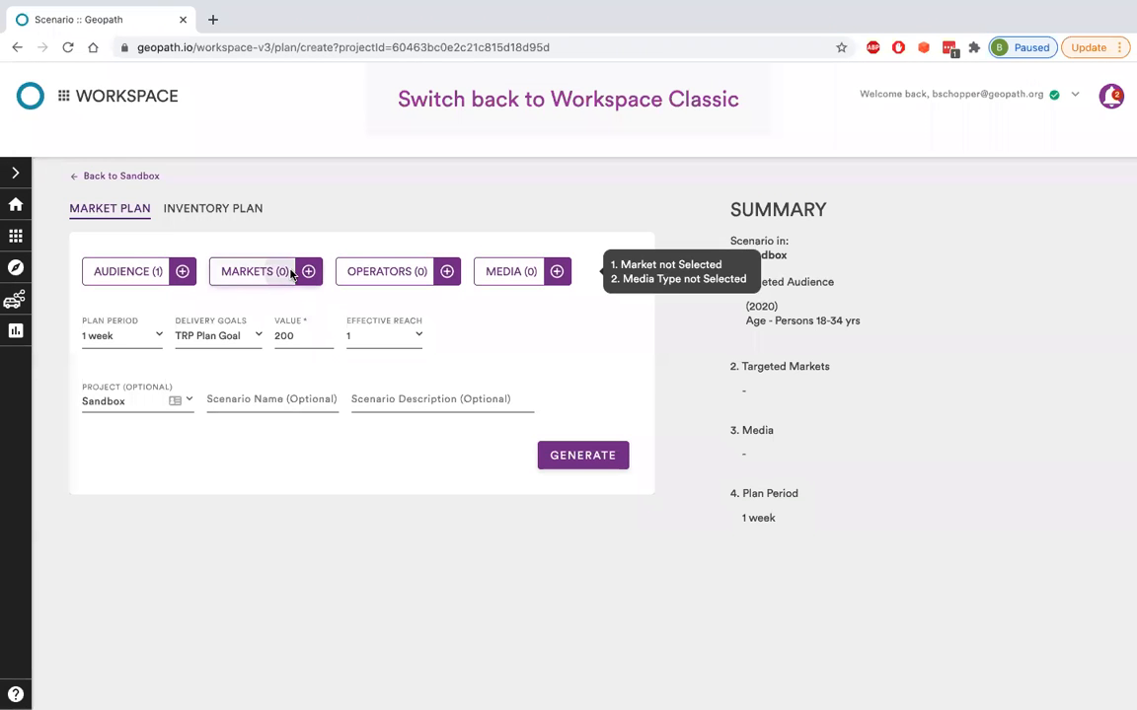
click(292, 274)
click(794, 237)
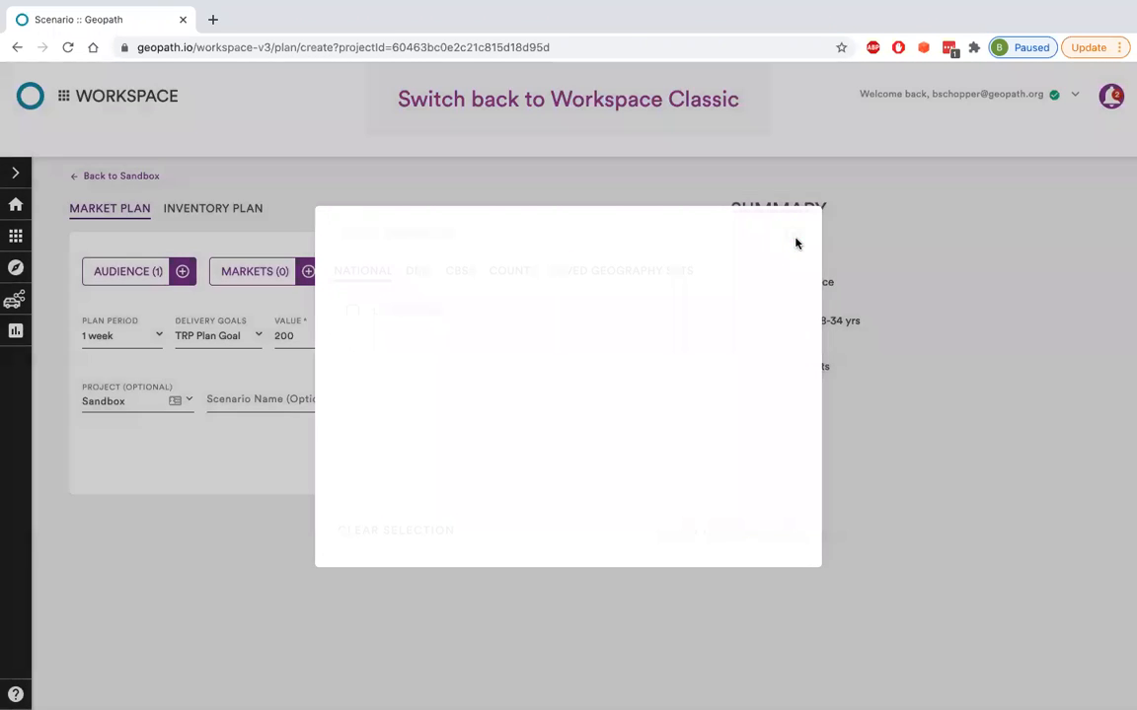
click(498, 274)
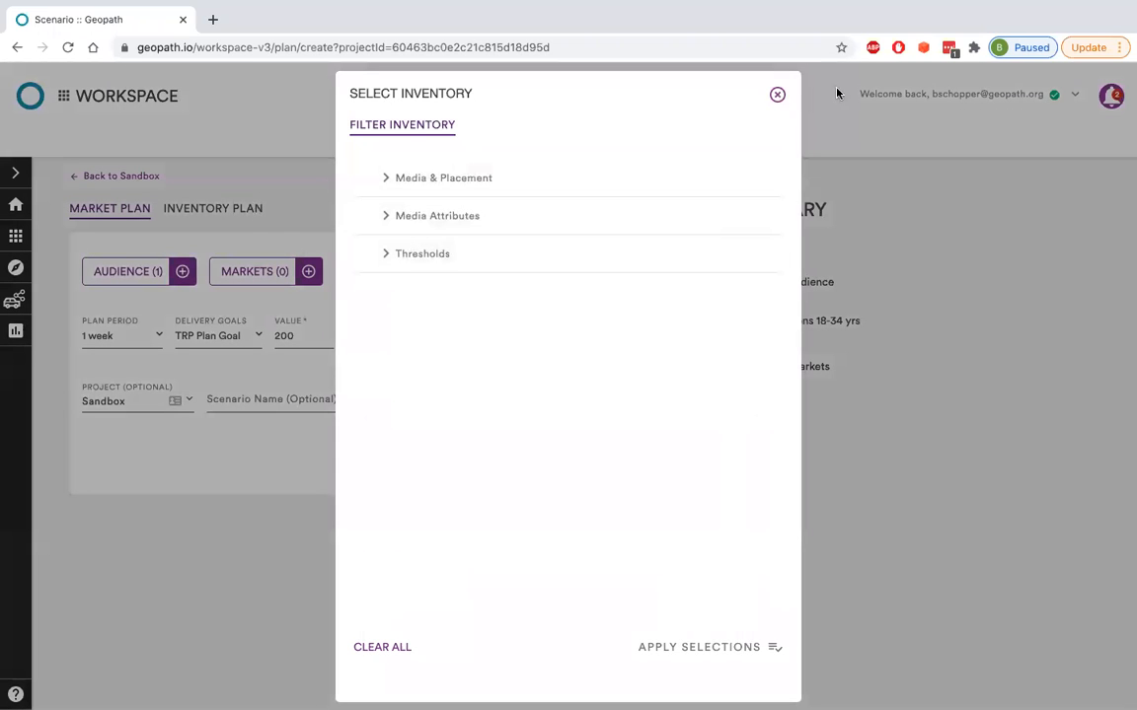
click(778, 96)
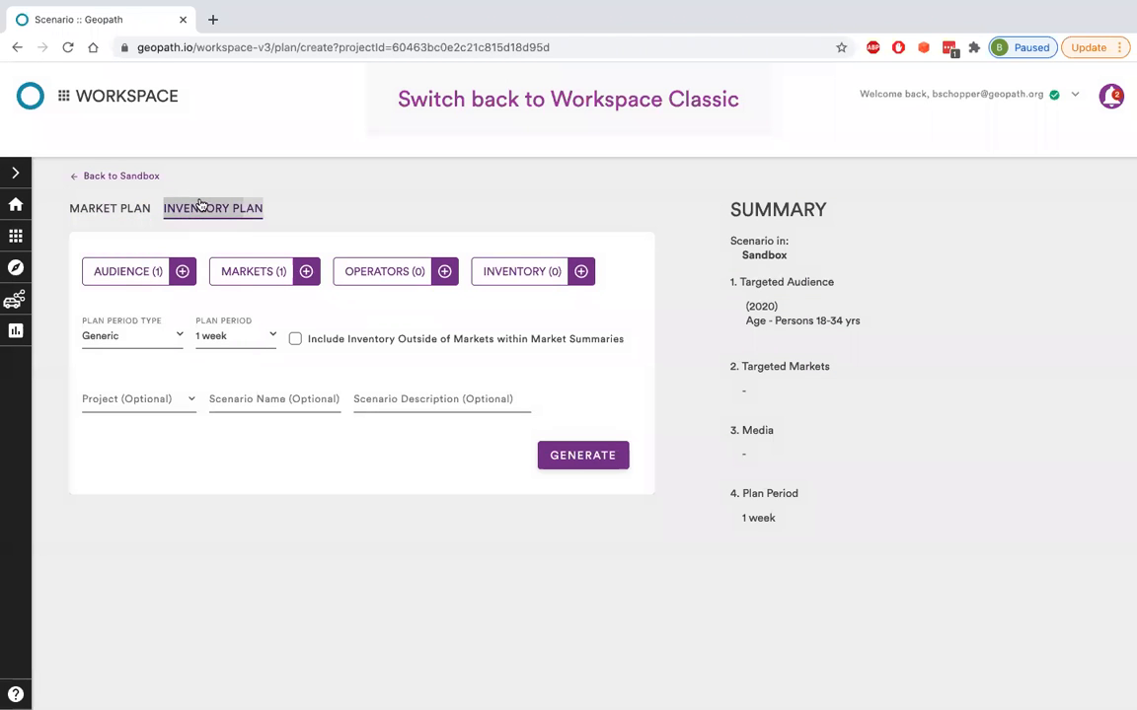
Step: Switch to an inventory plan and remove the default Persons 0+ yrs audience
click(209, 208)
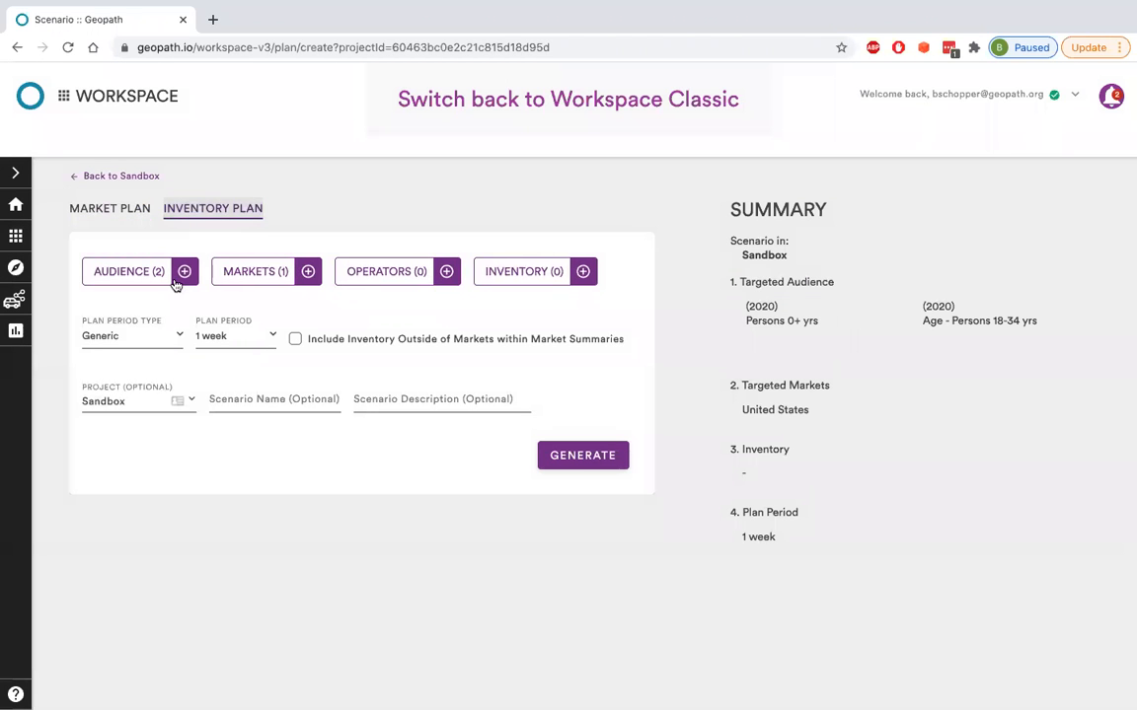
click(901, 313)
Step: Search the saved inventory sets for "chicago" and add Chicago_Bulletins Eco Quintile to the plan, with its market auto-assigned
click(580, 273)
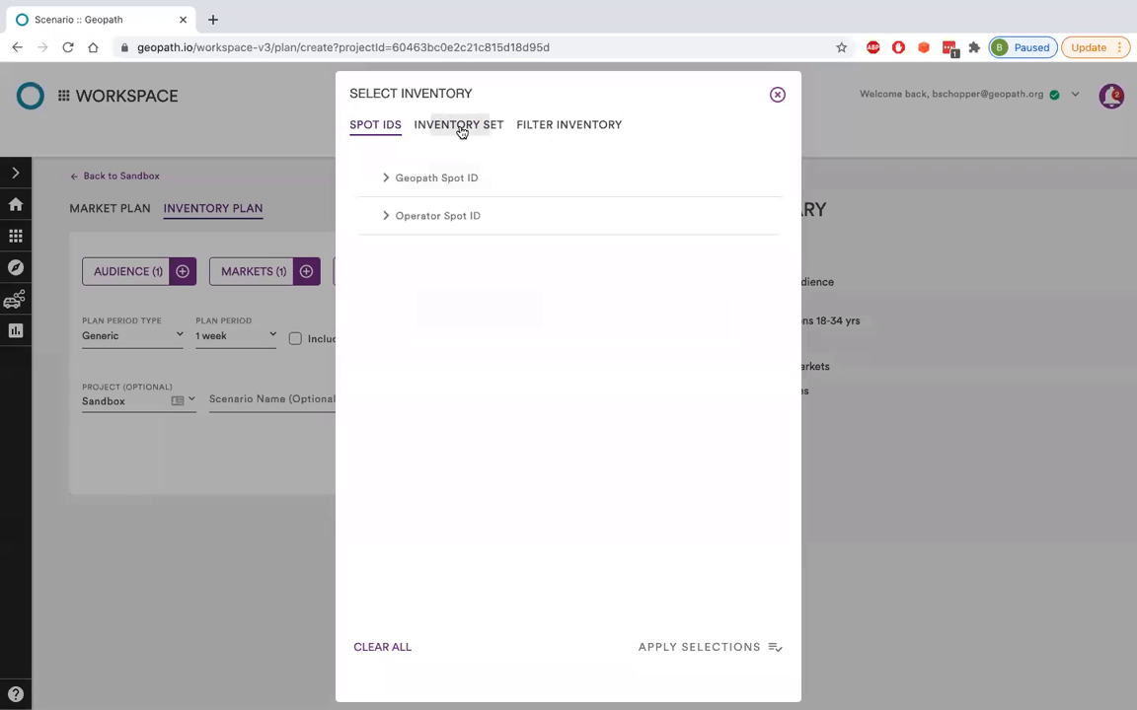
click(459, 126)
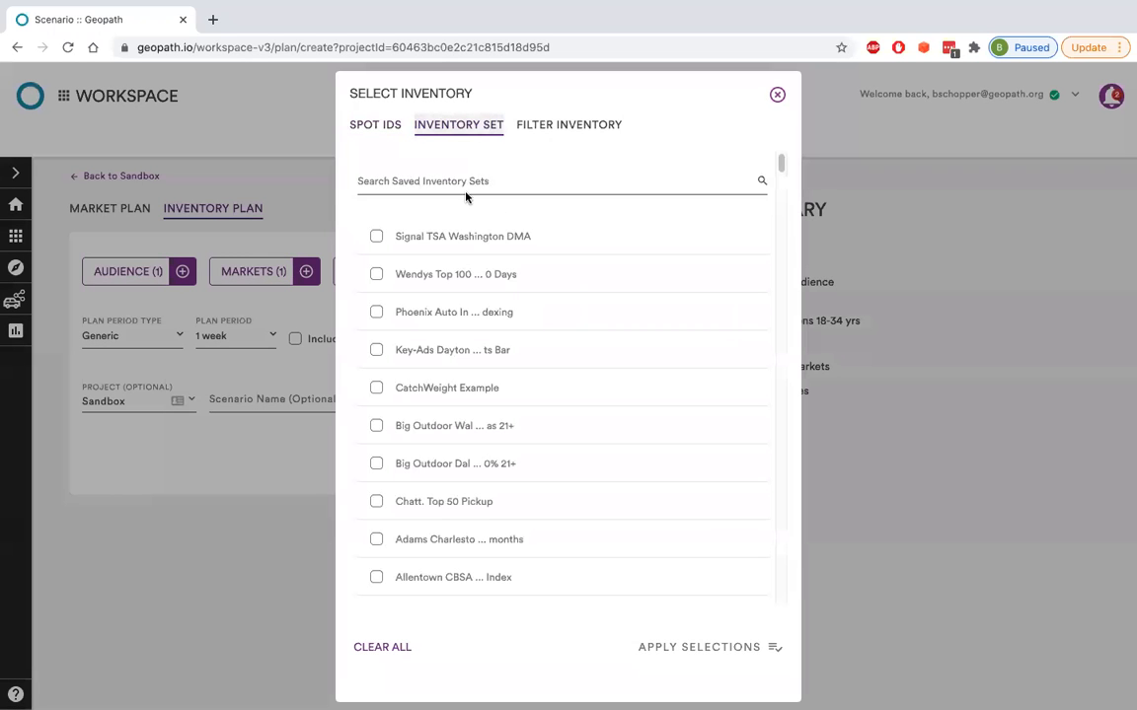
click(461, 186)
text(inventory)
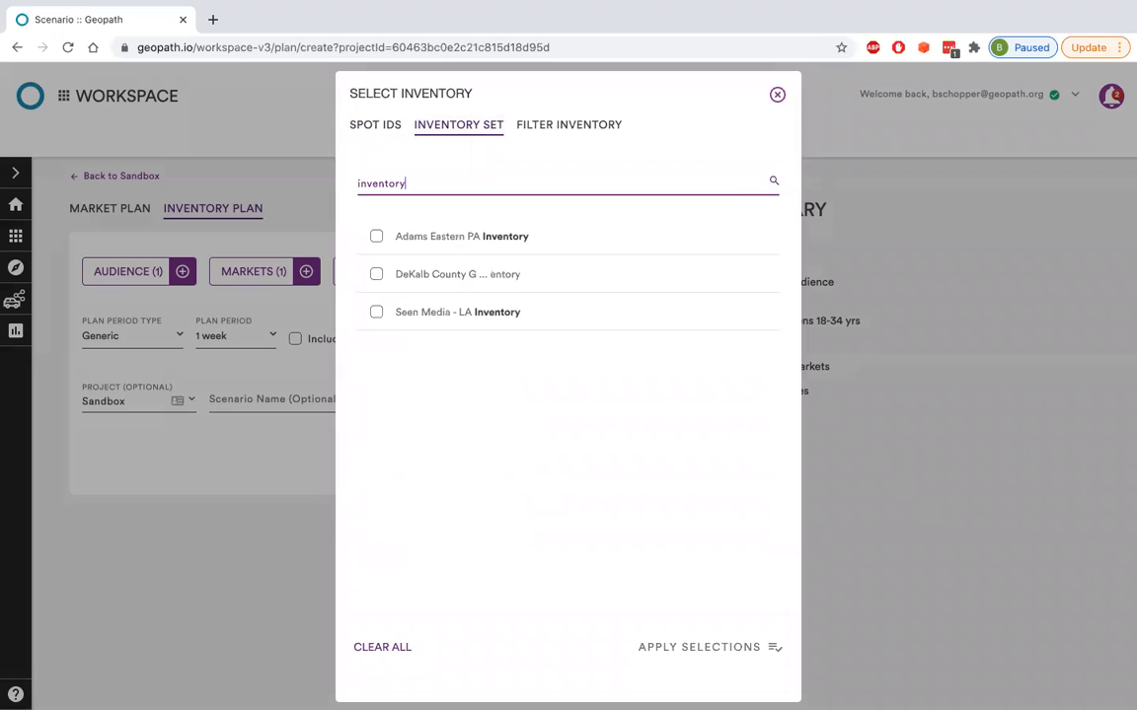
key(BackSpace)
key(BackSpace)
key(BackSpace)
key(BackSpace)
key(BackSpace)
key(BackSpace)
key(BackSpace)
key(BackSpace)
text(chicago)
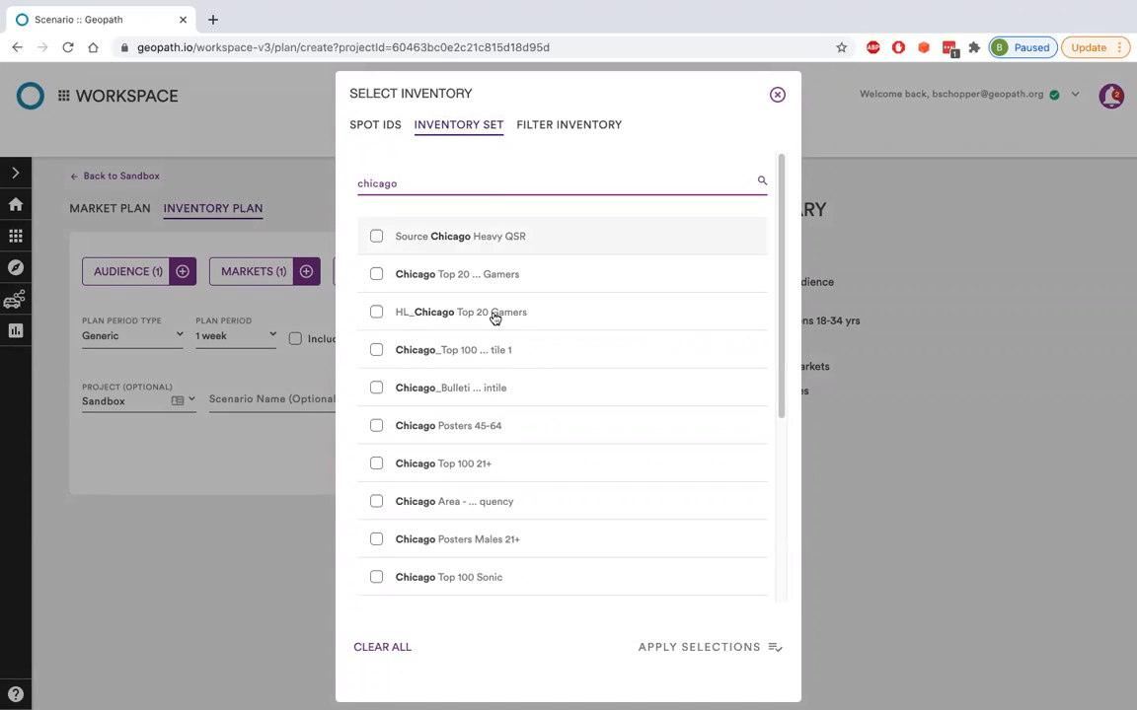
click(489, 395)
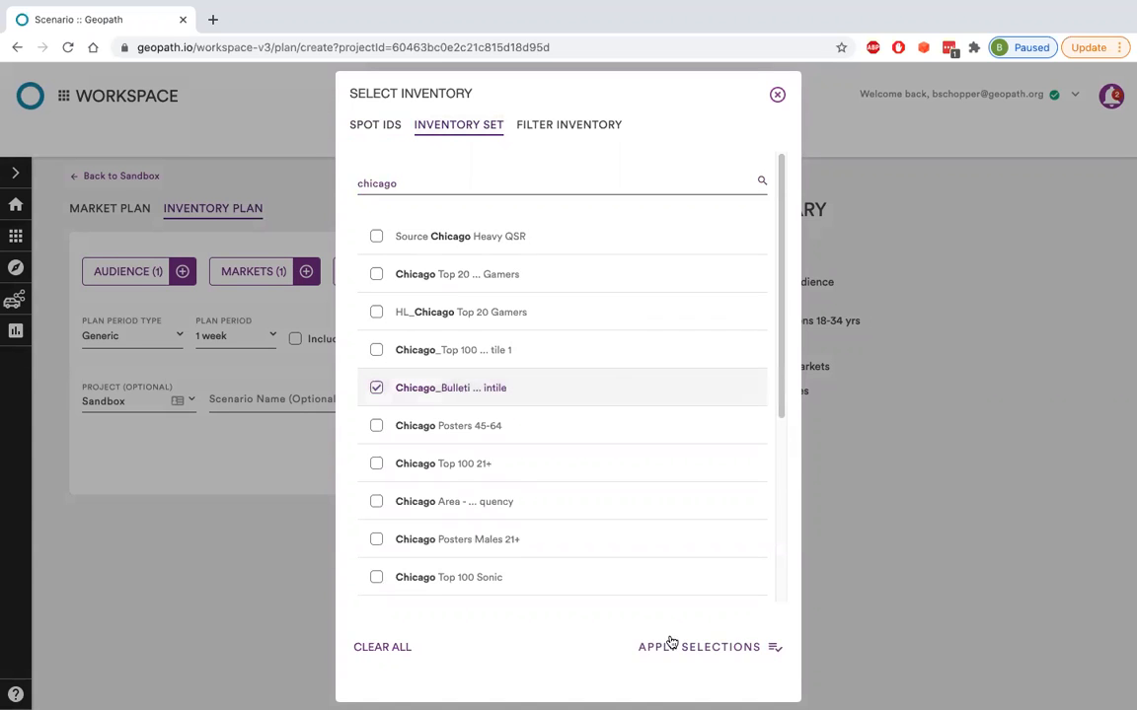
click(711, 648)
click(581, 427)
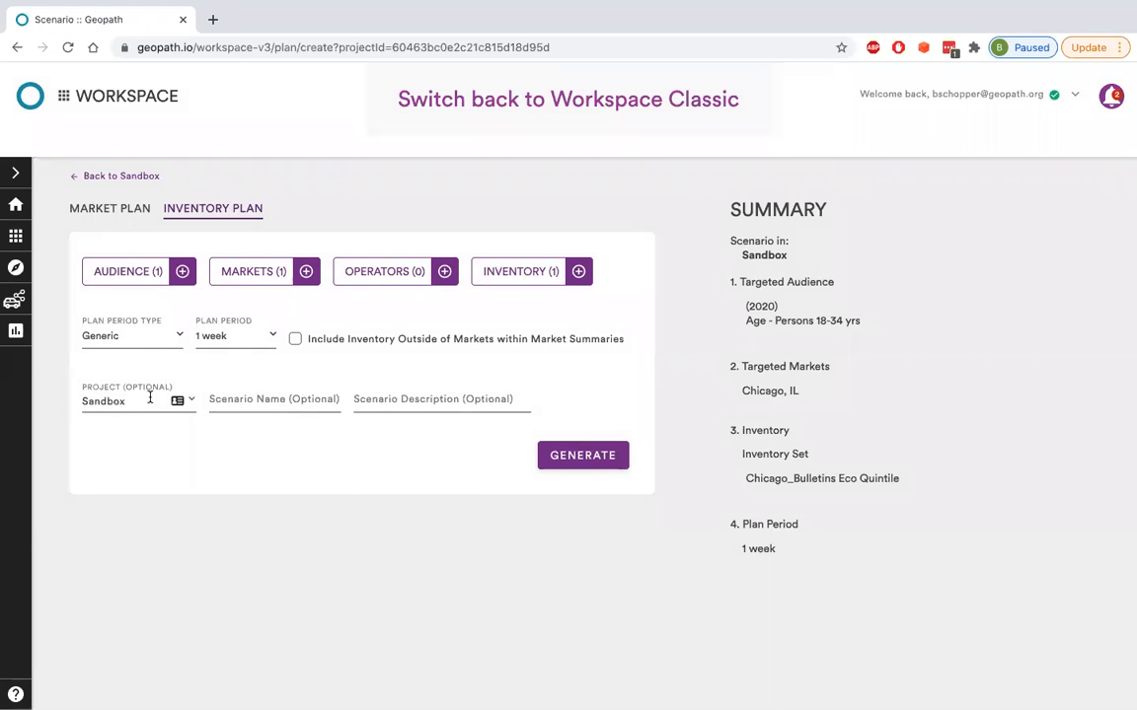
Step: Generate the inventory plan in the Sandbox and check the job notifications for its completion
click(604, 457)
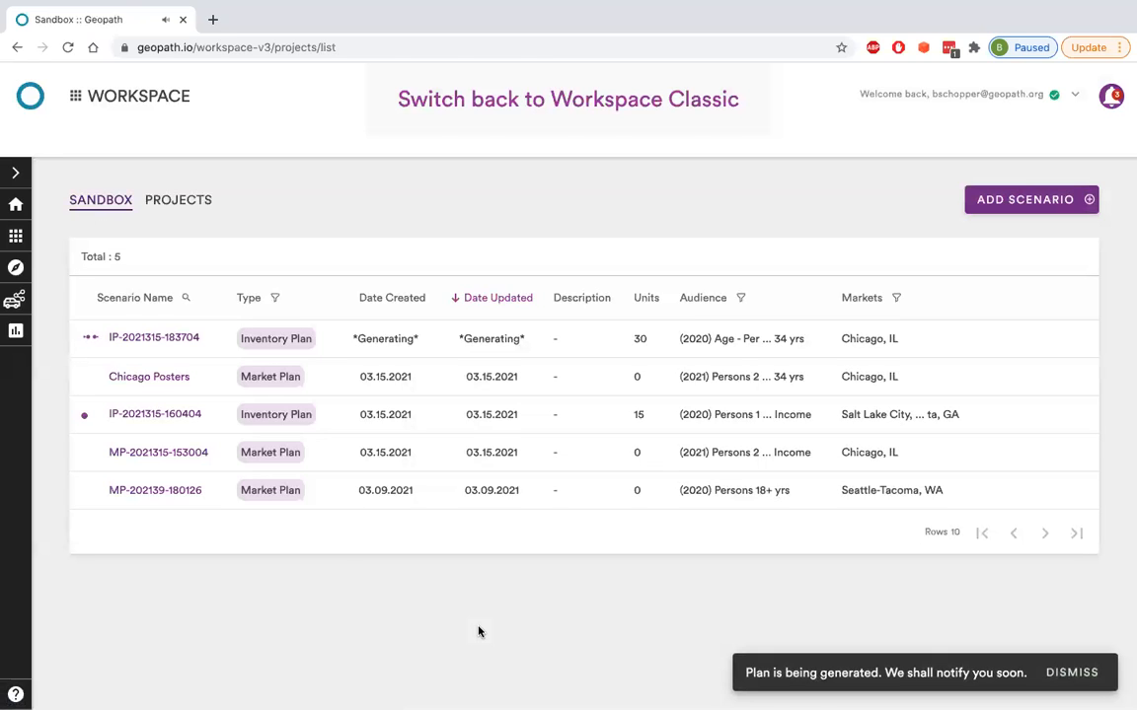
mouse_move(324, 355)
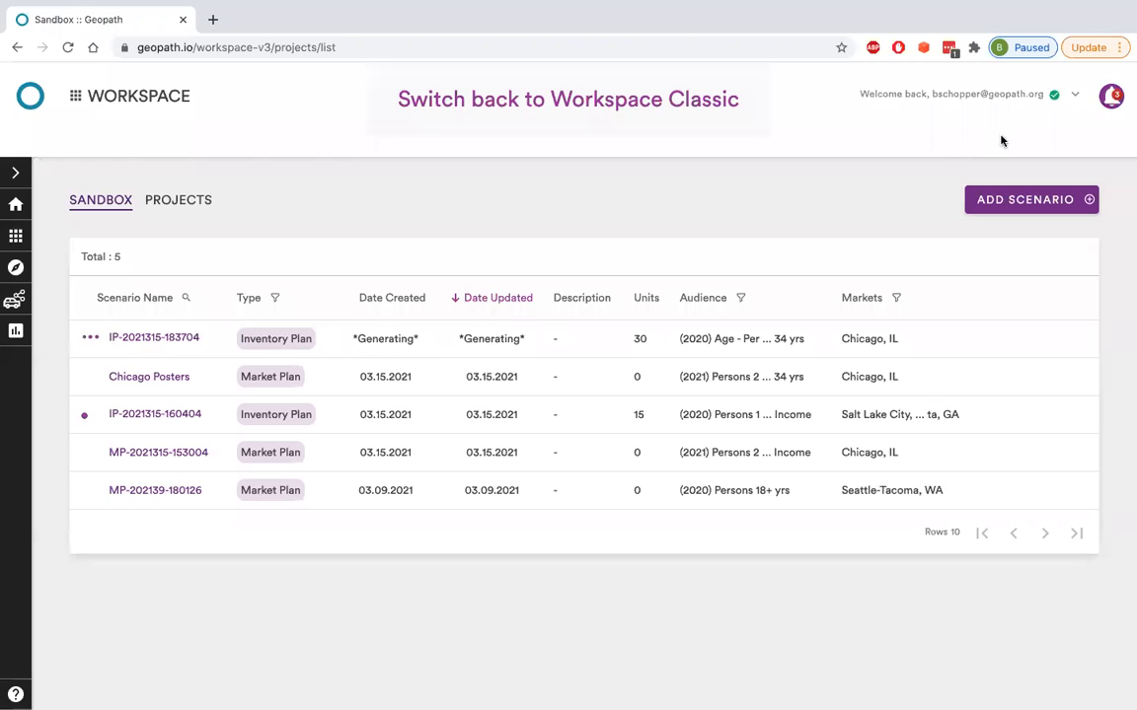
click(1112, 98)
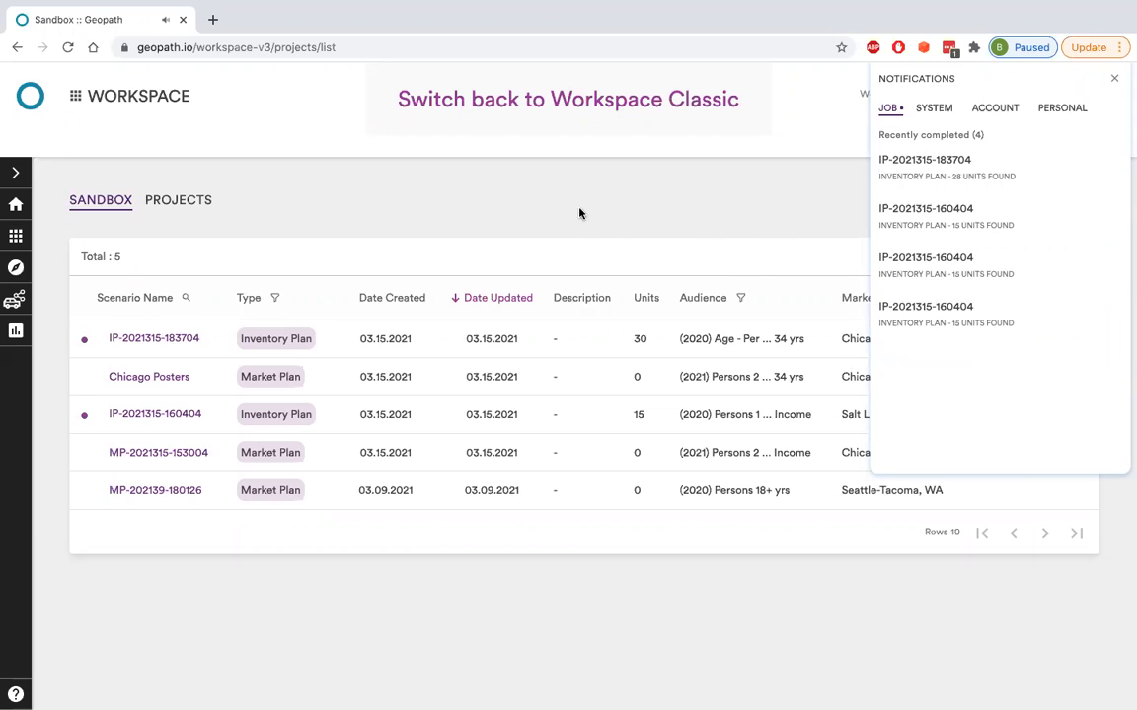
click(1114, 78)
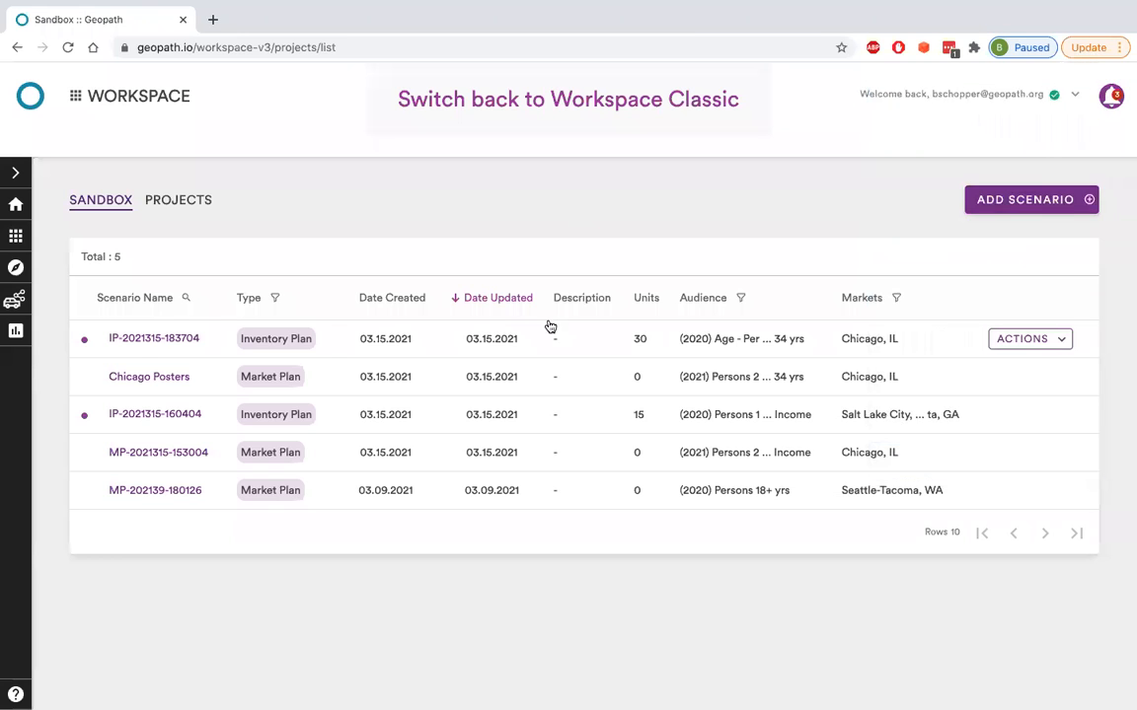
Step: Open the newly generated Chicago inventory plan and expand plan 1A to examine its individual spots
click(140, 341)
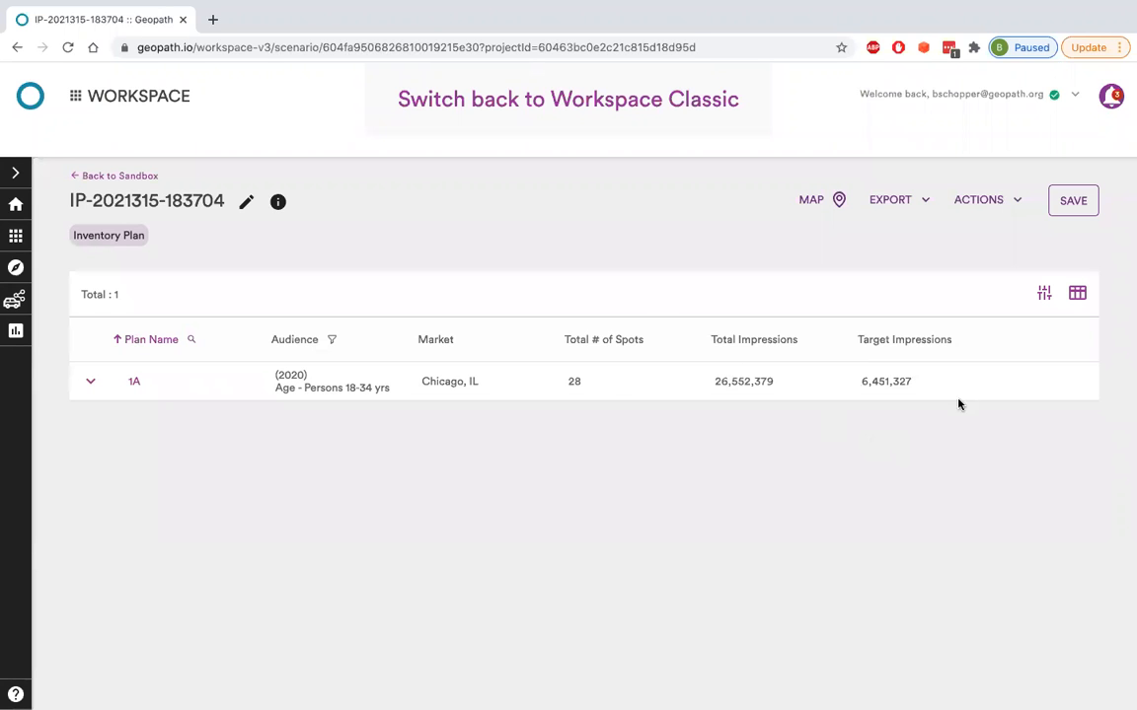
click(90, 381)
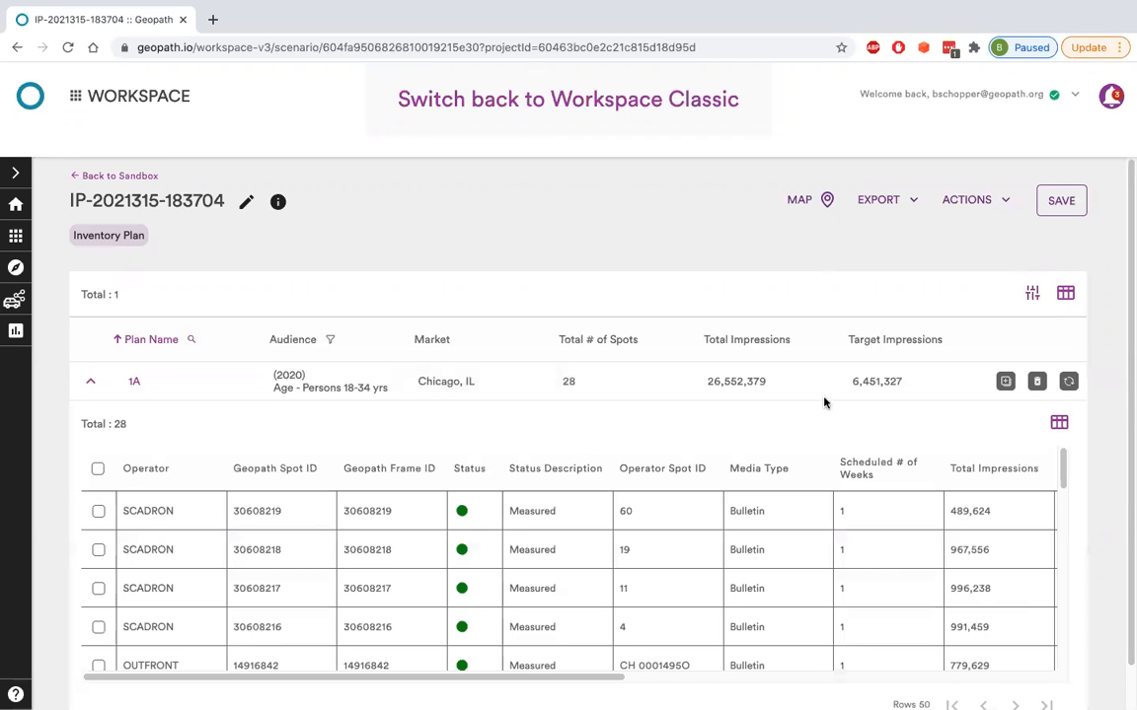
scroll(1108, 323, down, 1)
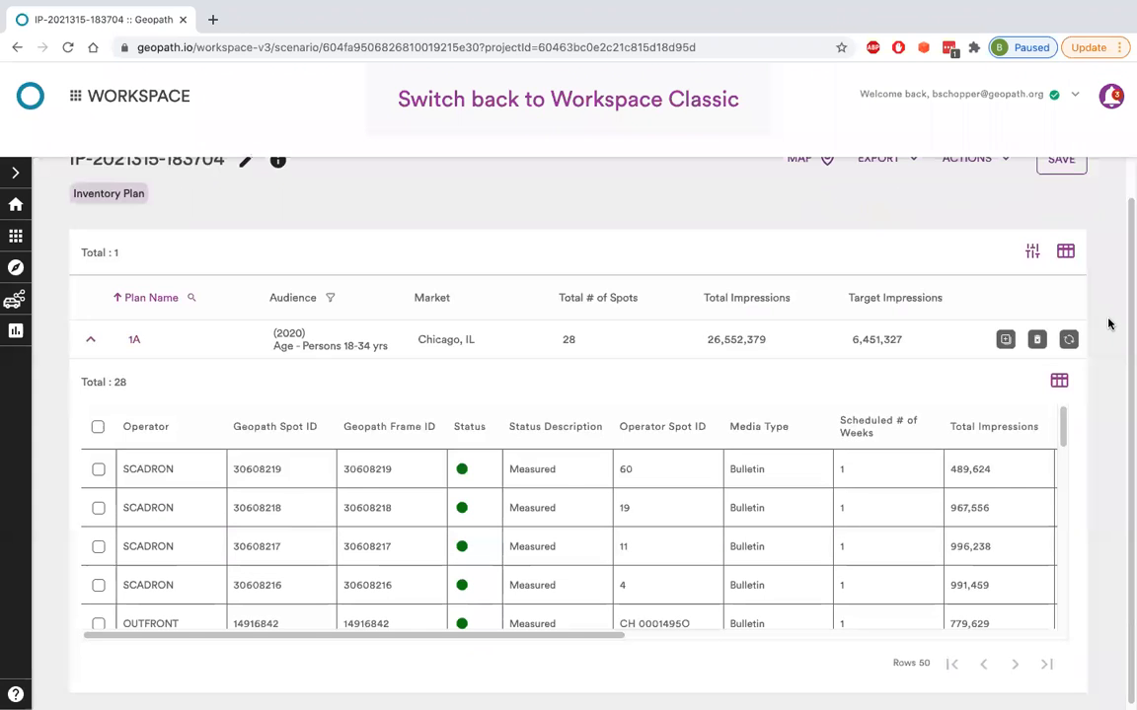
scroll(1108, 324, up, 1)
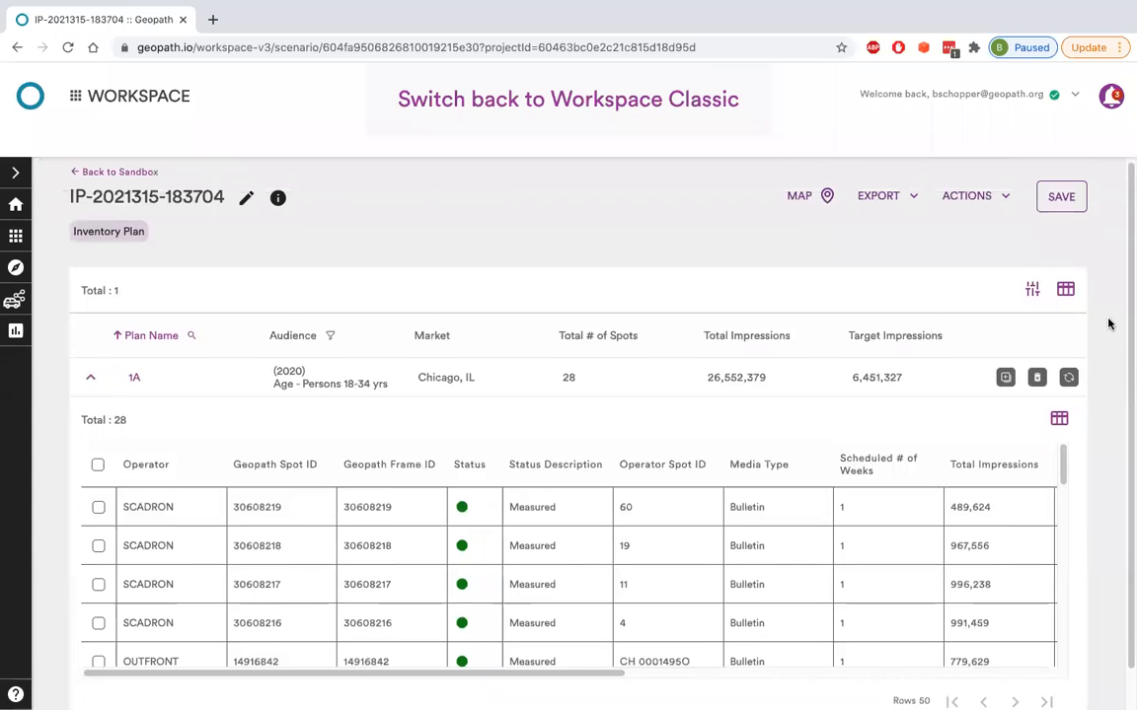
Step: Open the inventory plan's parameters, review the scenario summary, and cancel without regenerating
scroll(1108, 323, down, 1)
scroll(1108, 324, down, 1)
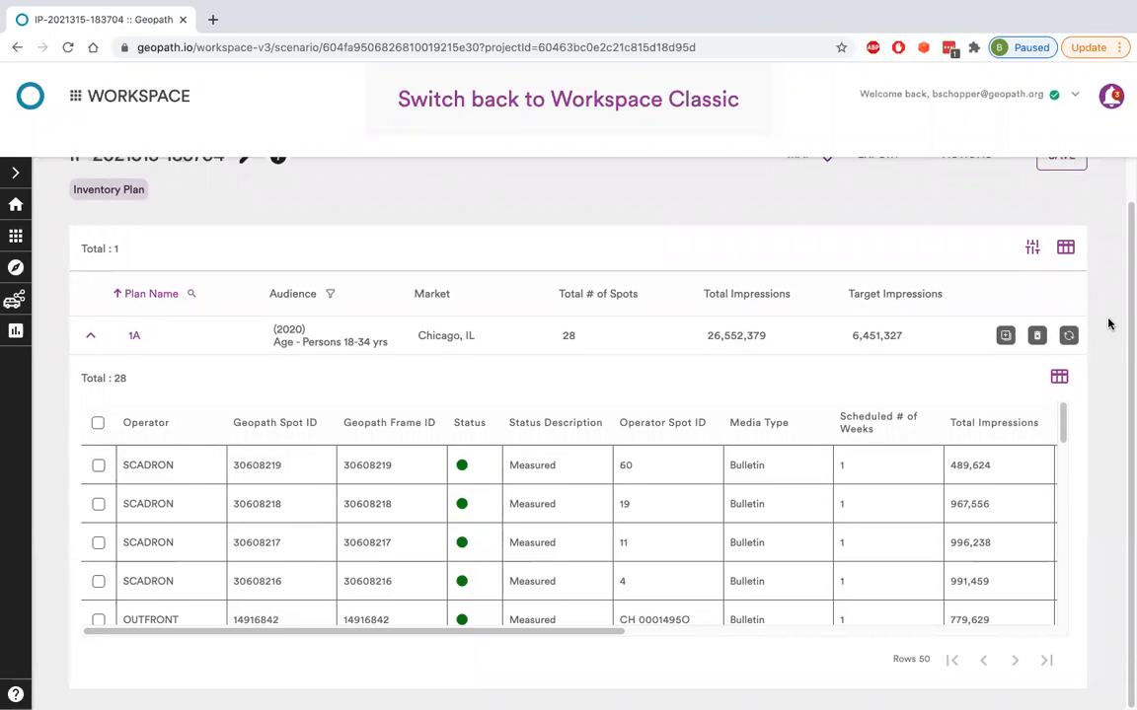
scroll(1108, 324, up, 1)
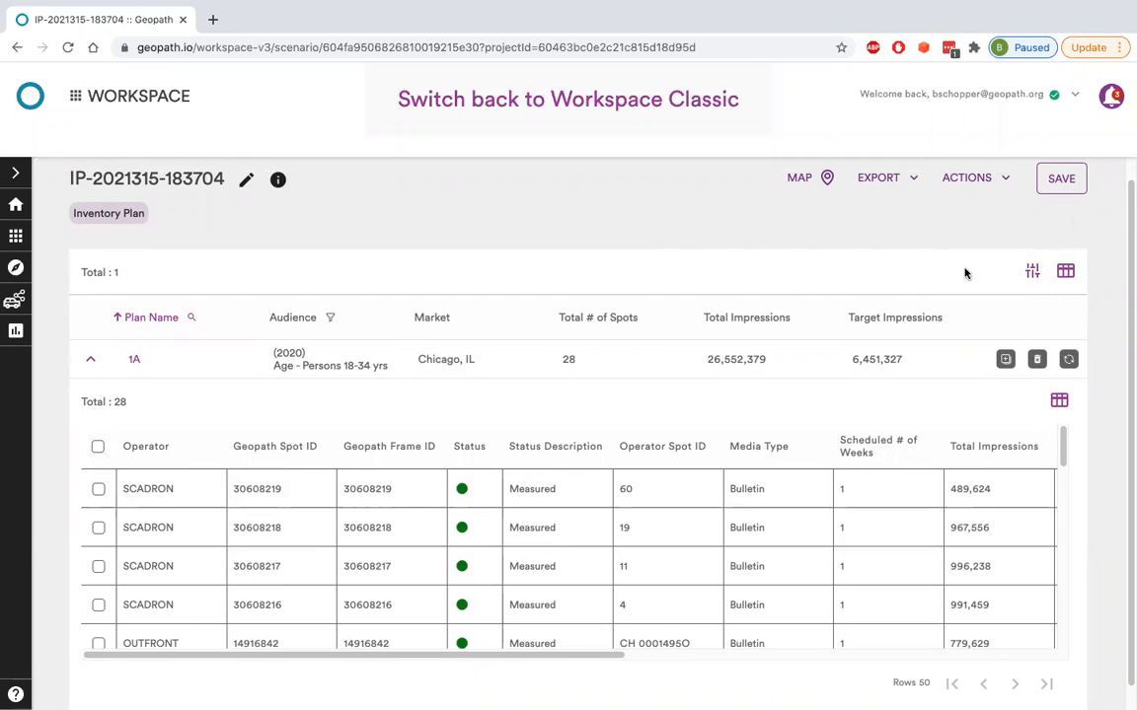
scroll(964, 274, up, 1)
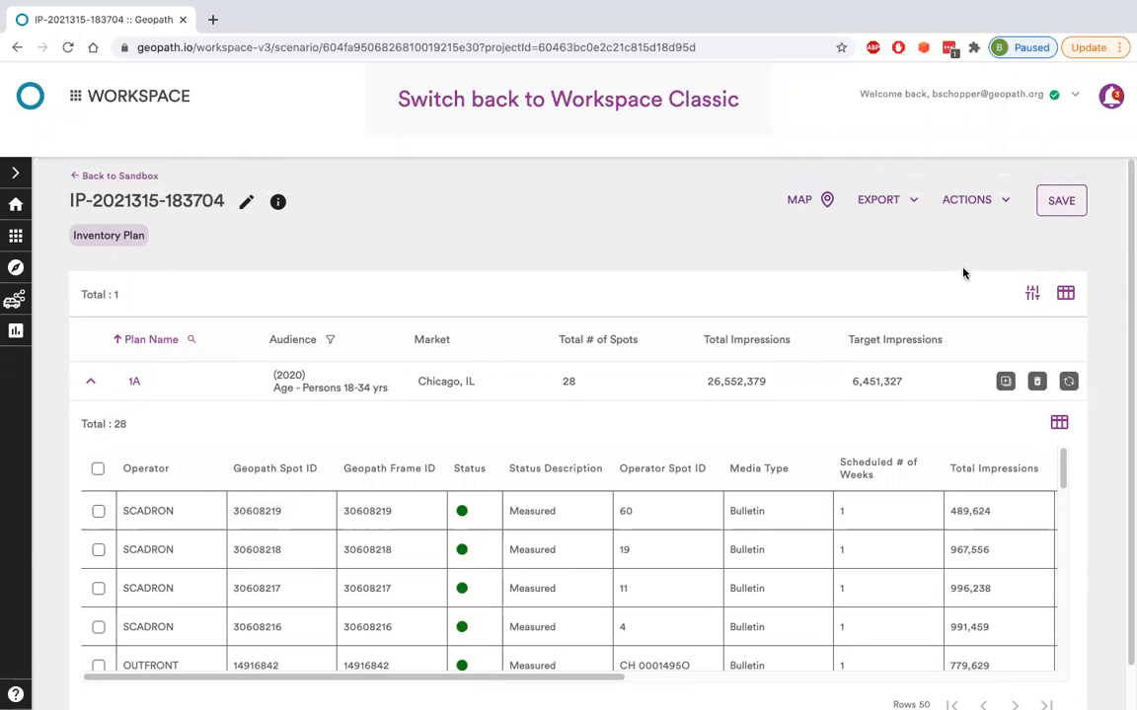
click(1028, 295)
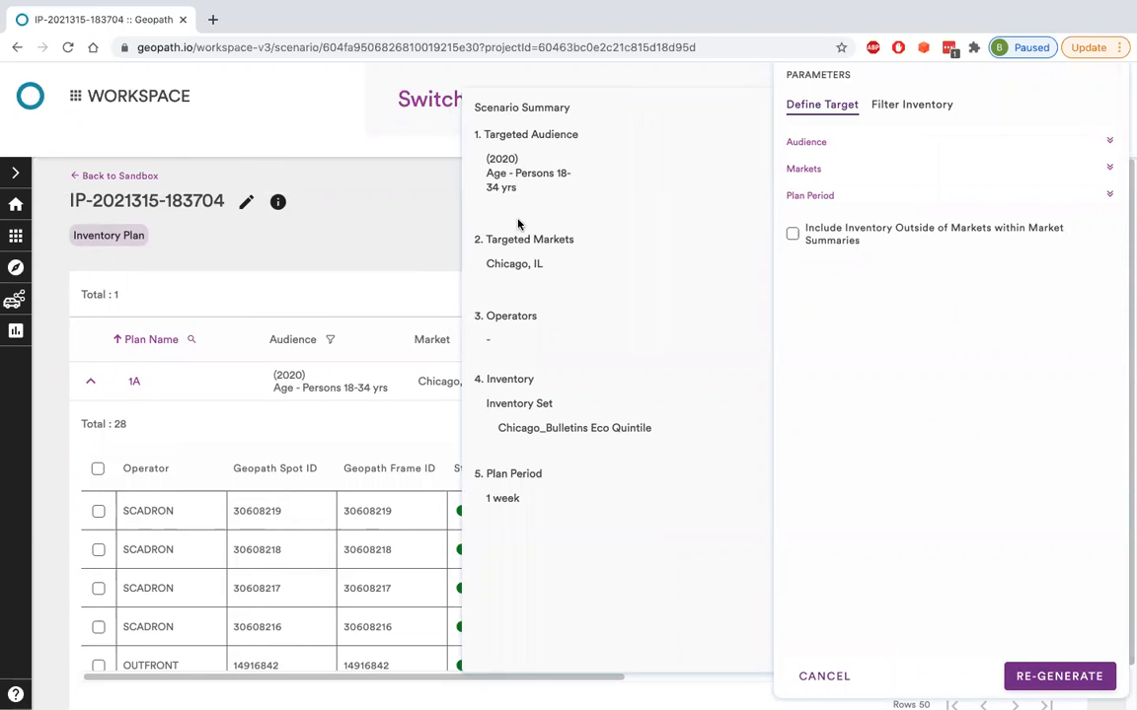
click(807, 677)
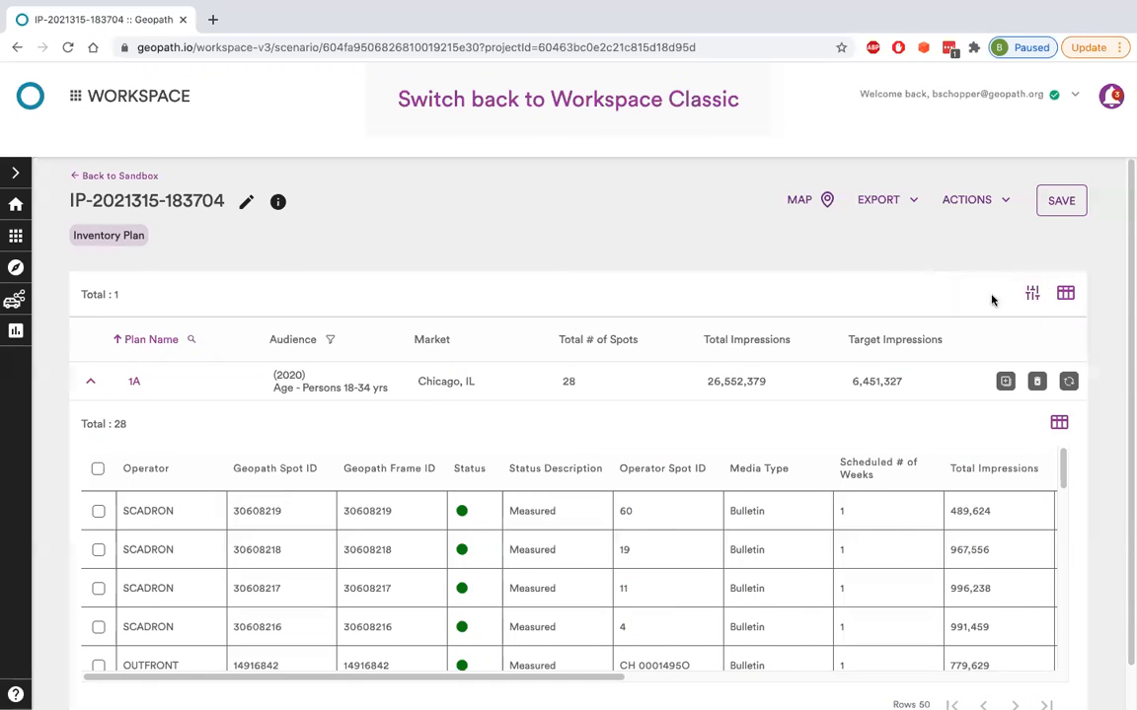
Step: Reopen the plan parameters, check the plan period types and the inventory filter categories, and cancel without changes
click(1033, 295)
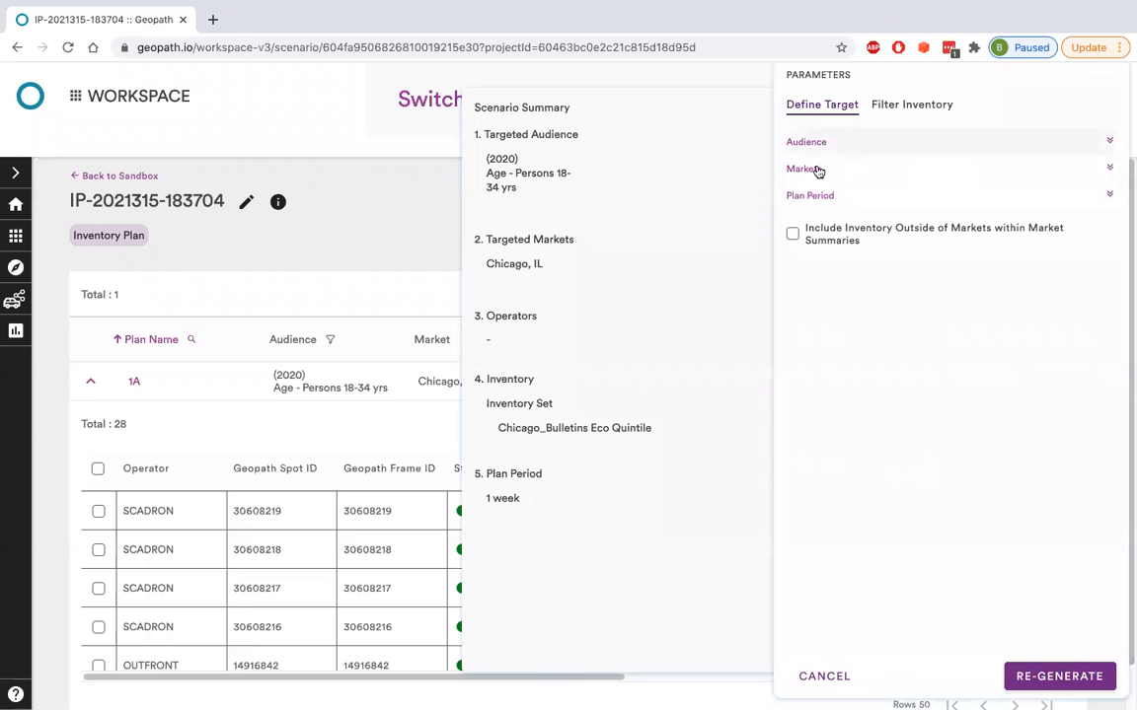
click(857, 195)
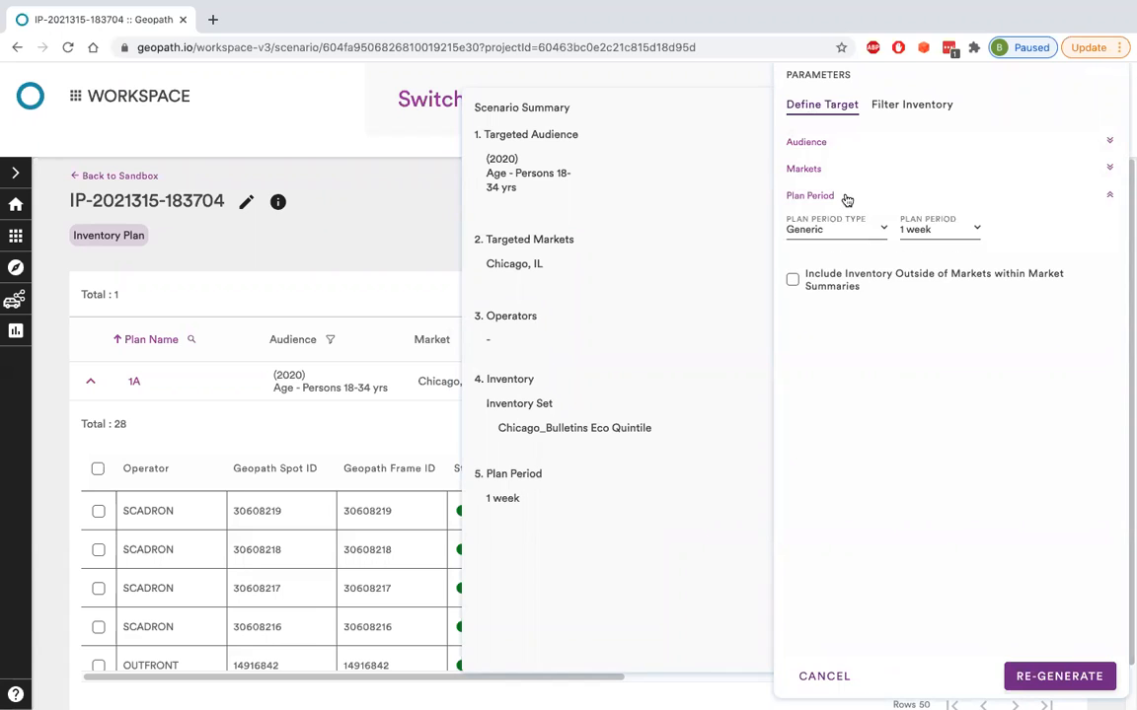
click(880, 229)
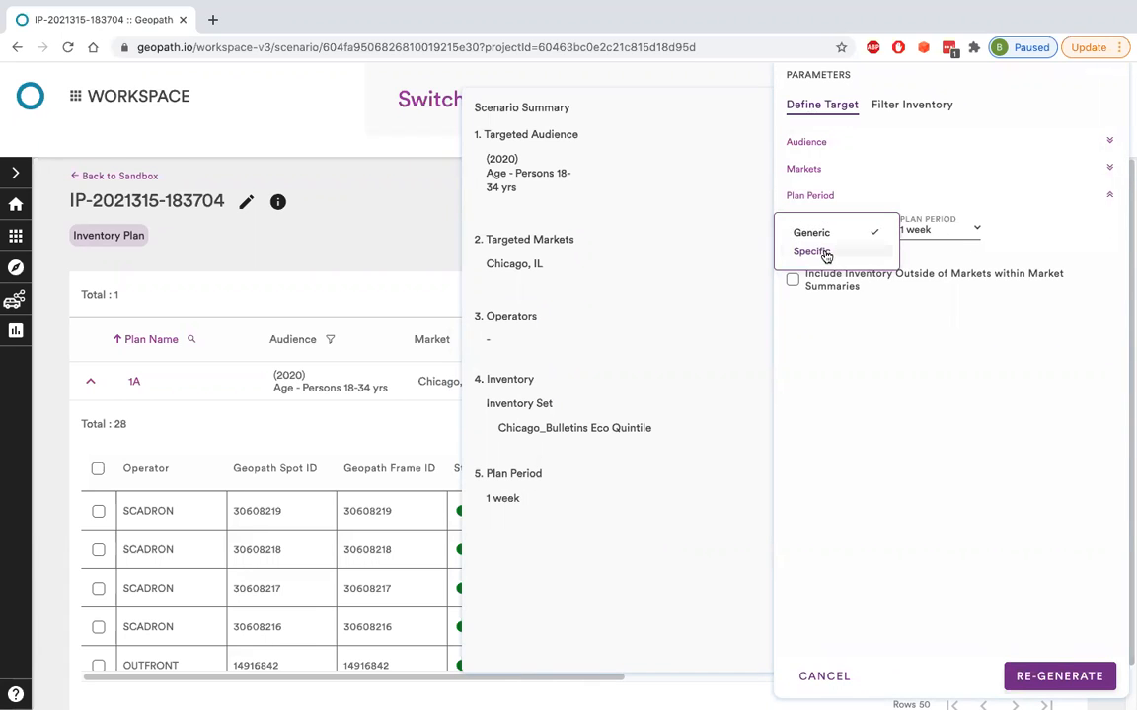
click(856, 233)
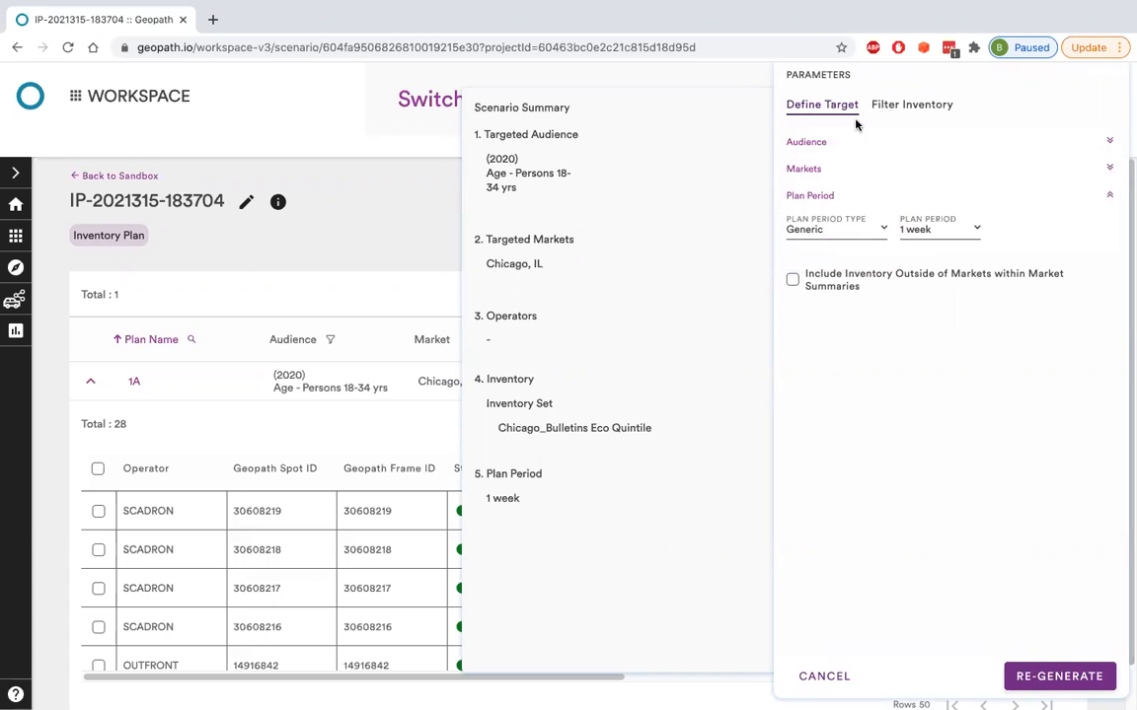
click(834, 195)
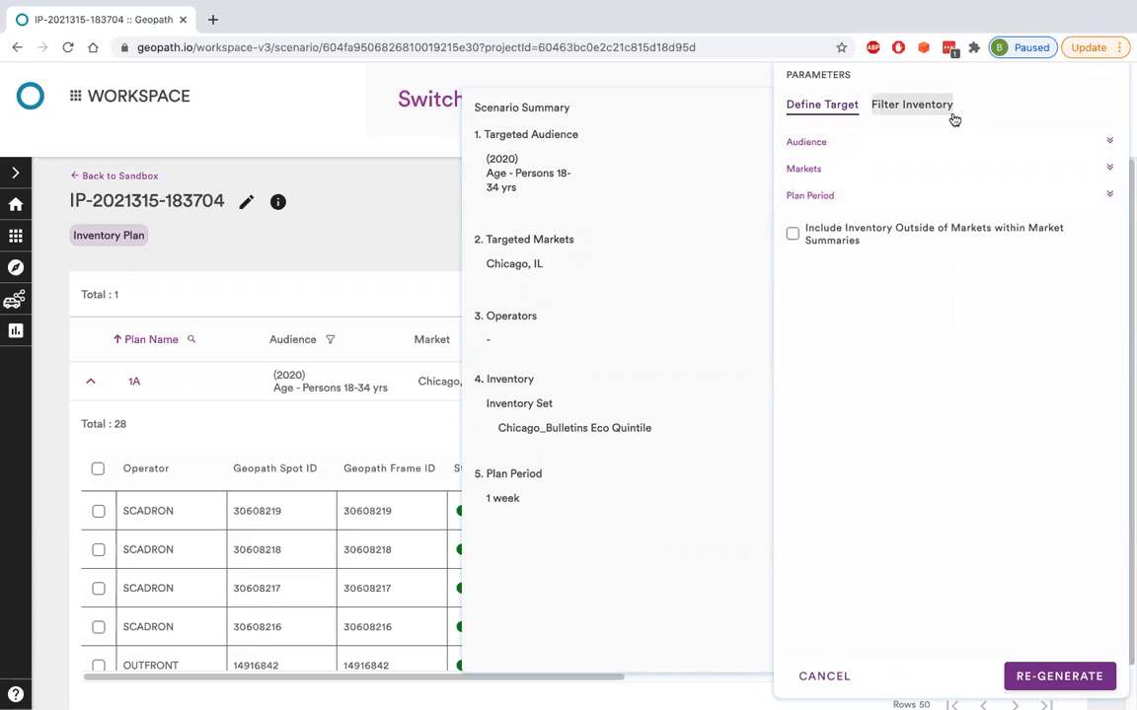
click(947, 118)
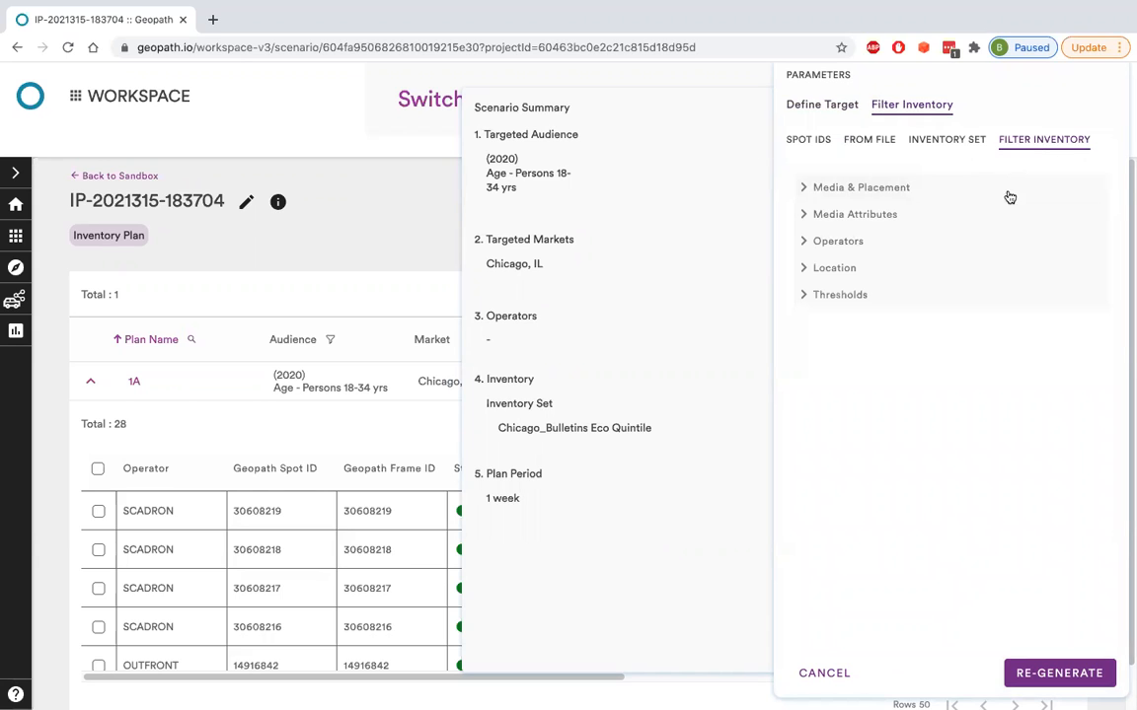
click(821, 671)
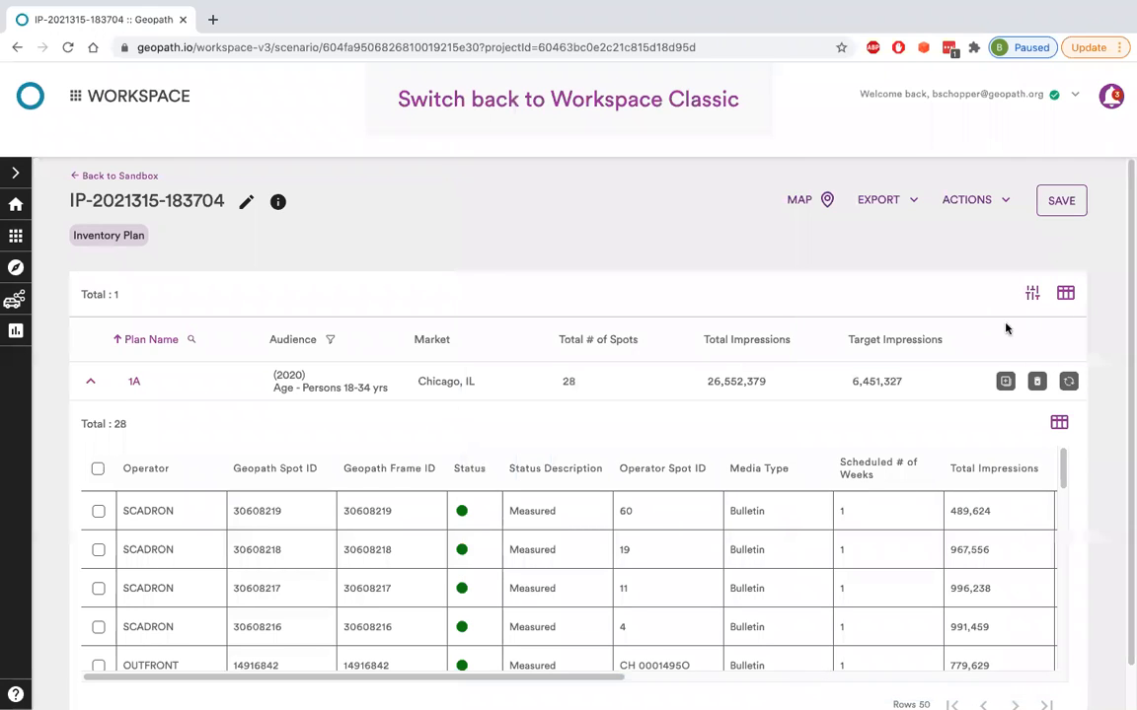
Step: Add Target In-Market Reach, Target Audience Index and Total In-Market Impressions to the plan summary table's columns
click(1064, 294)
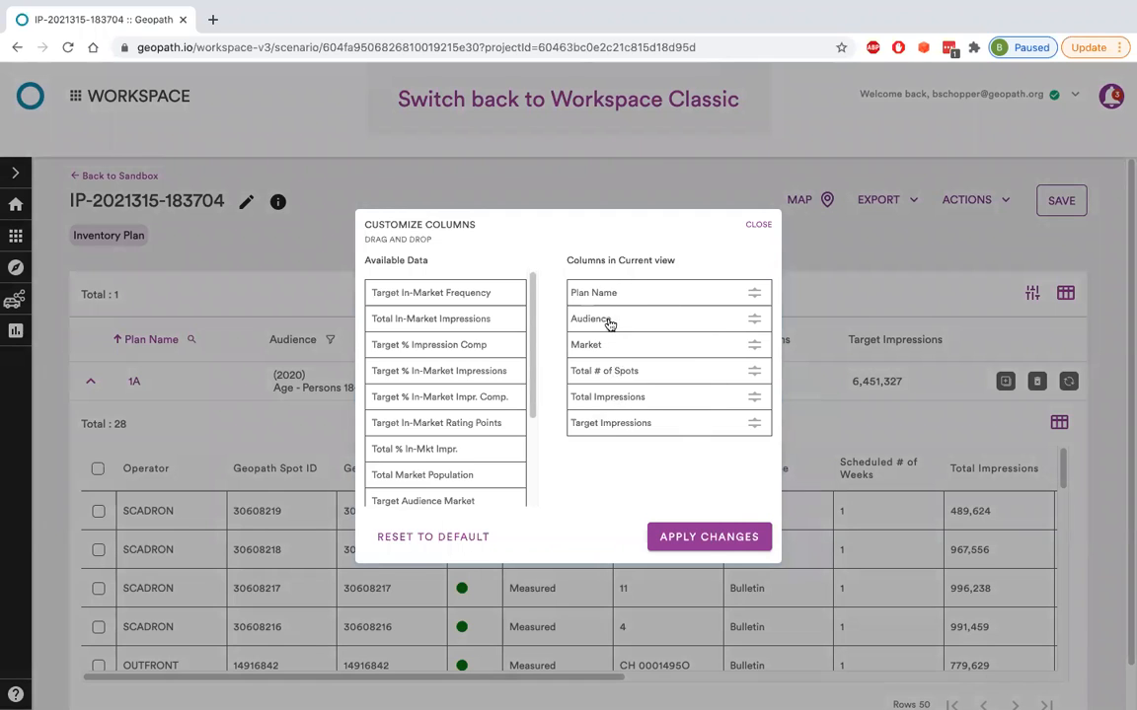
scroll(474, 375, down, 3)
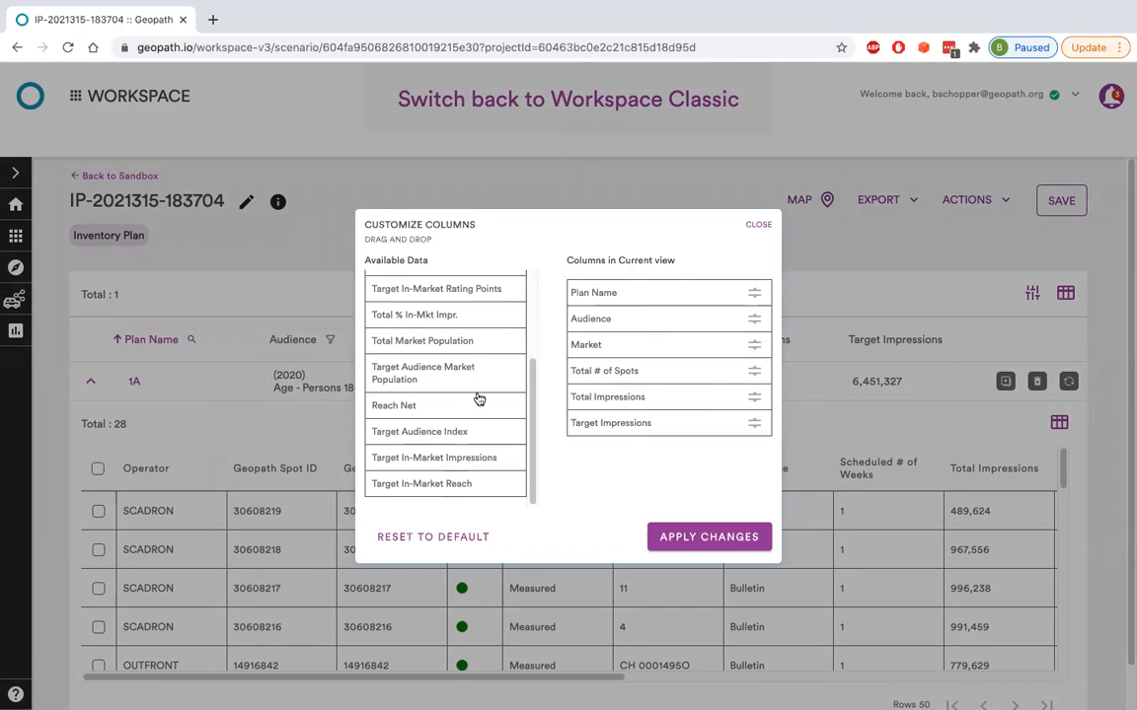
drag(459, 481, 594, 459)
drag(502, 459, 632, 481)
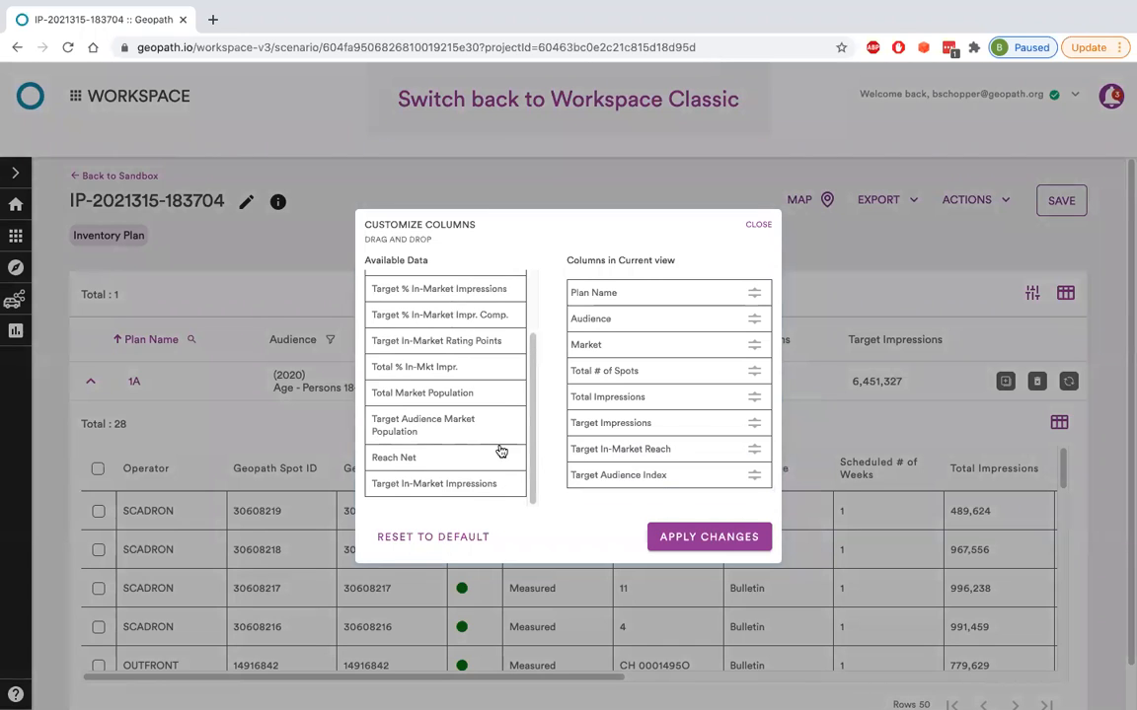
scroll(392, 385, up, 2)
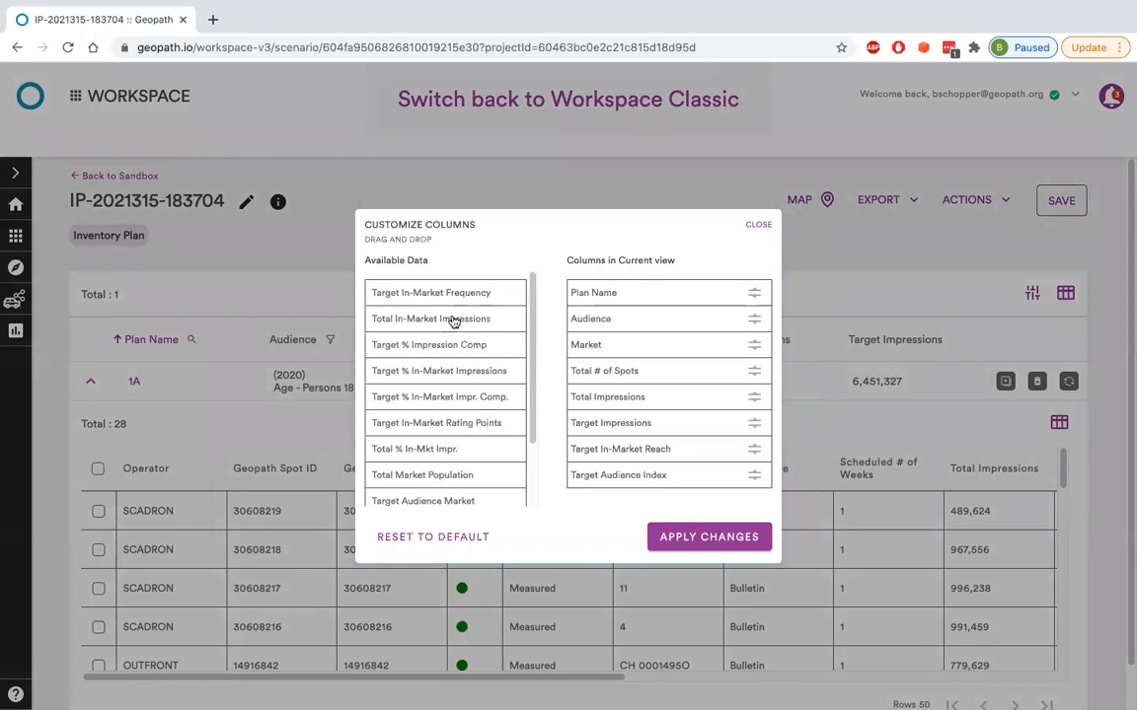
drag(454, 322, 657, 508)
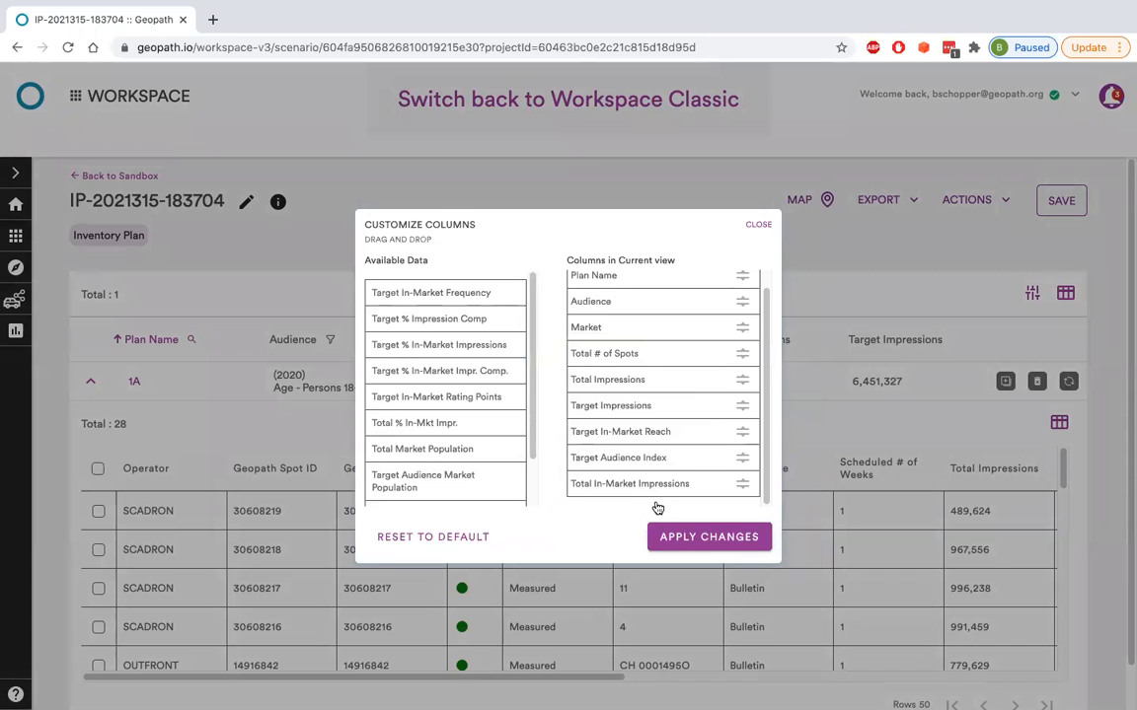
click(679, 538)
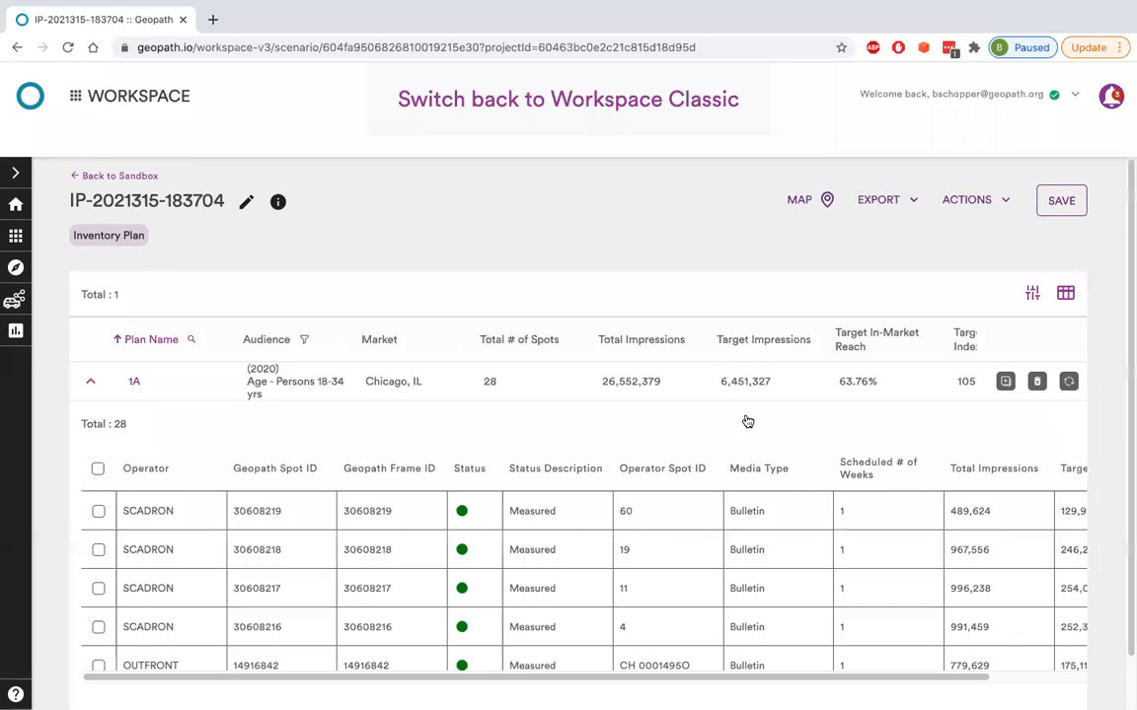
Step: Return to the Chicago inventory plan, expand plan 1A again and examine its summary columns through Total In-Market Impressions
scroll(568, 370, right, 5)
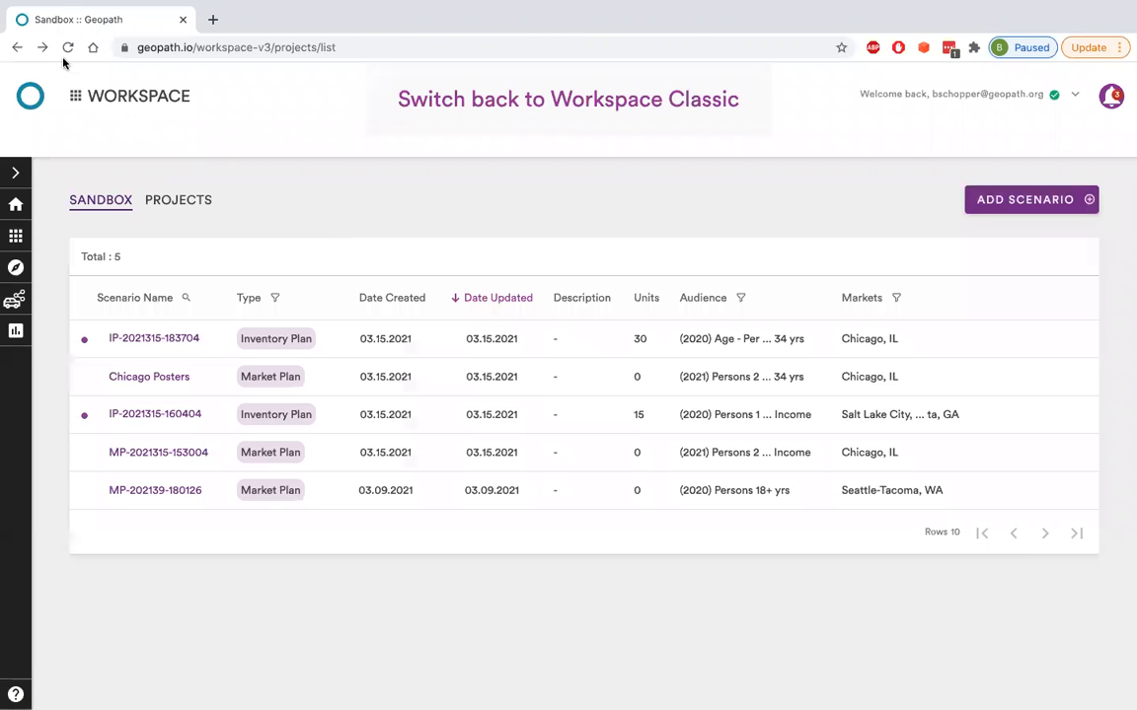
click(42, 46)
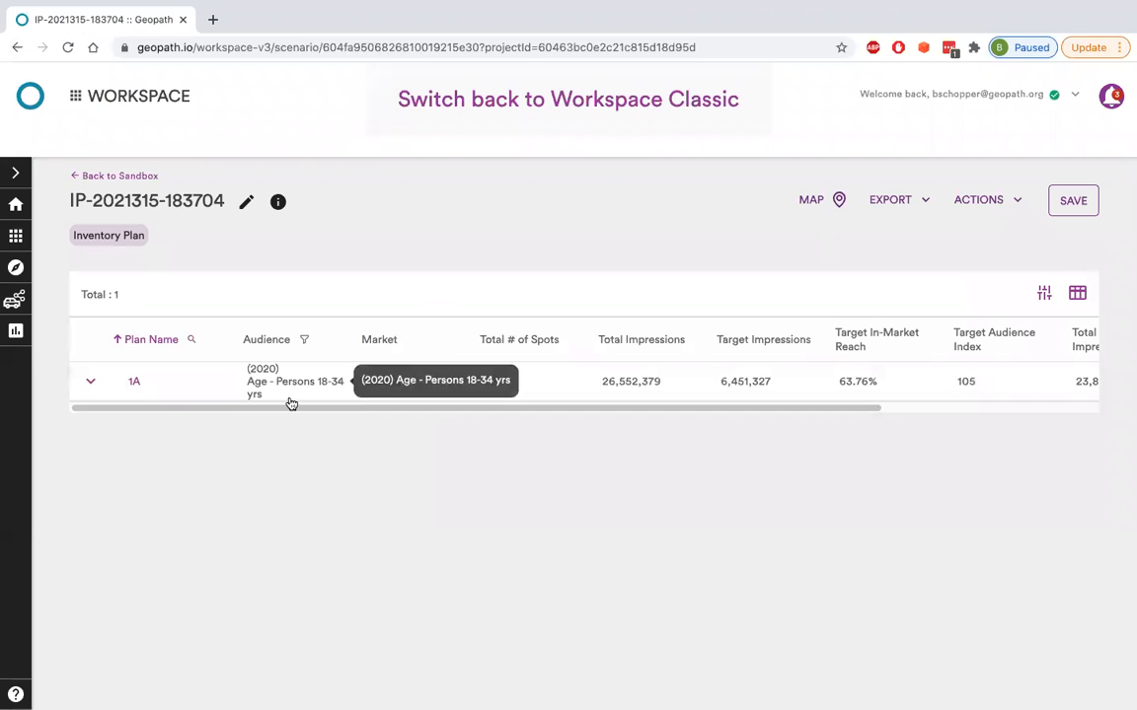
click(88, 382)
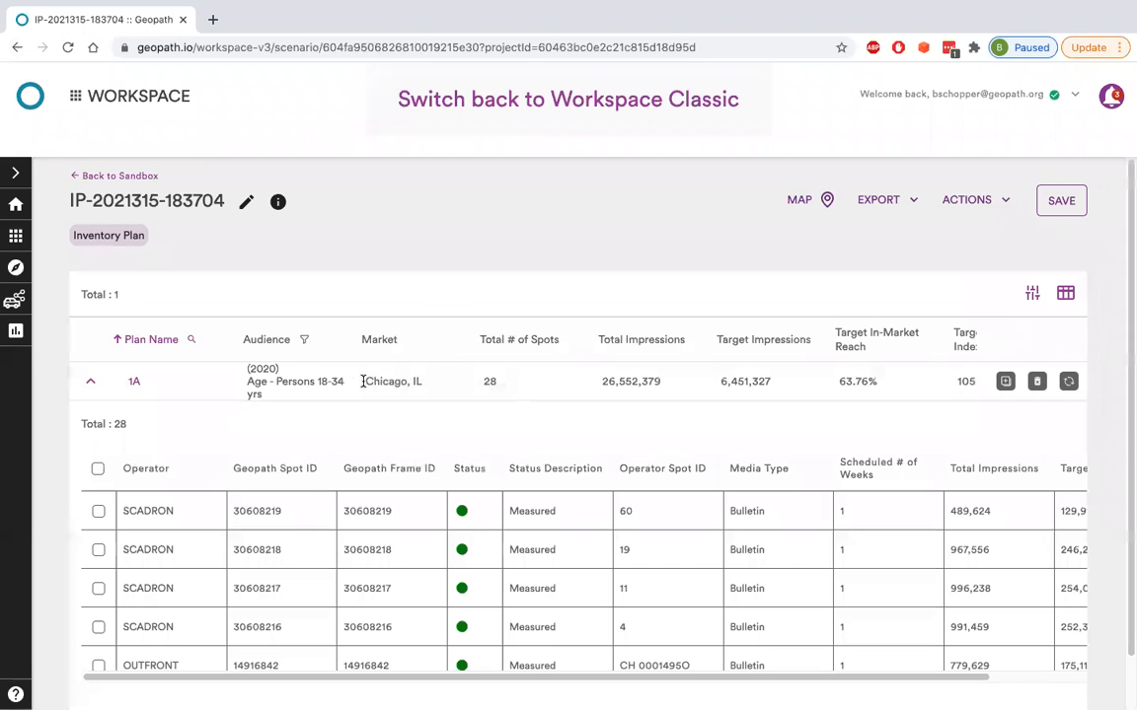
scroll(368, 385, right, 2)
scroll(368, 385, right, 5)
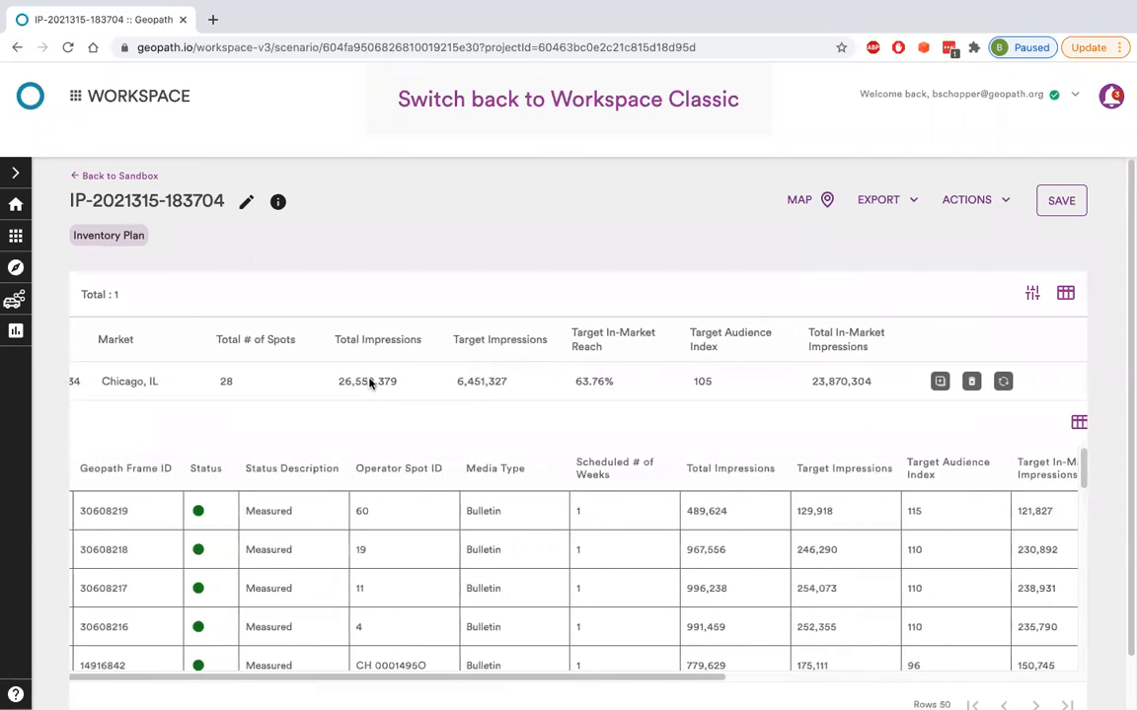
scroll(369, 383, left, 1)
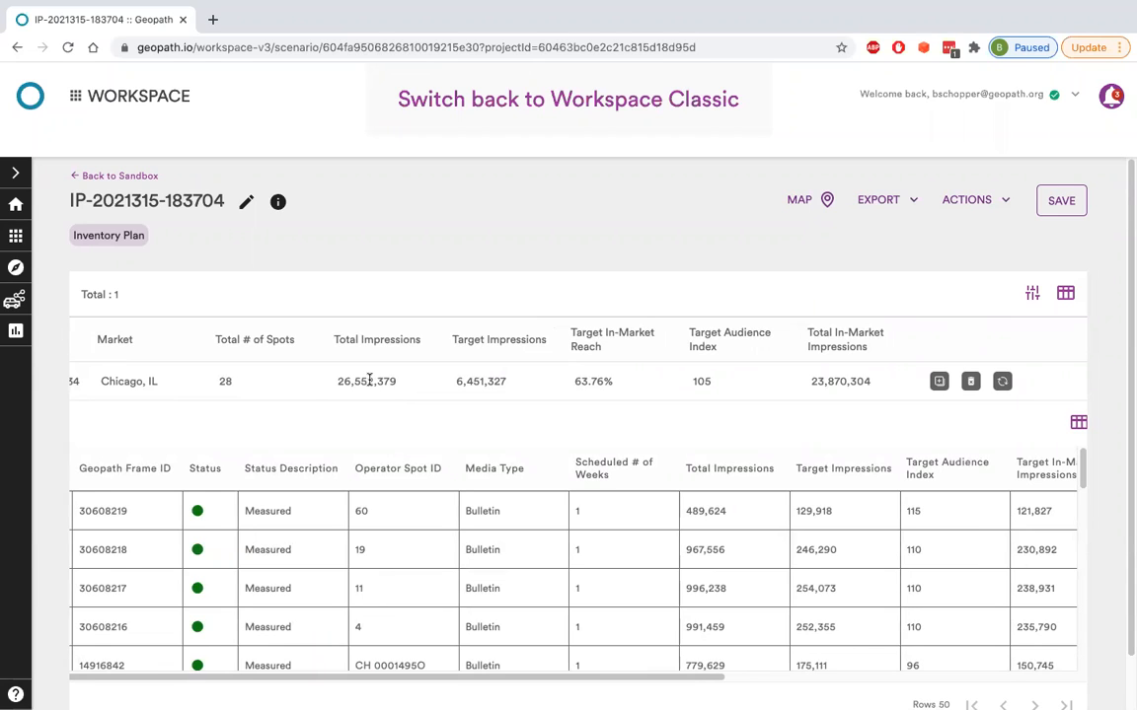
scroll(369, 381, left, 5)
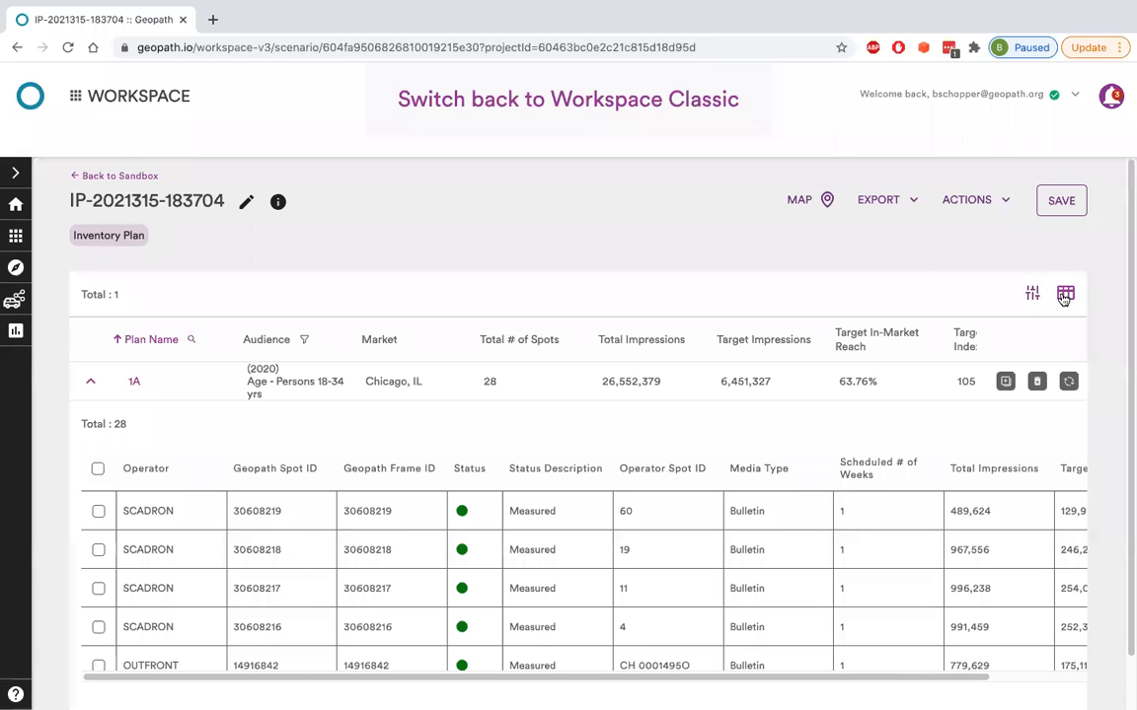
Step: Examine the individual spots' metrics in plan 1A, from impressions and reach through Place Type, Place Name and Placement Type
scroll(553, 351, right, 5)
scroll(616, 396, left, 5)
scroll(609, 445, down, 1)
scroll(775, 403, down, 1)
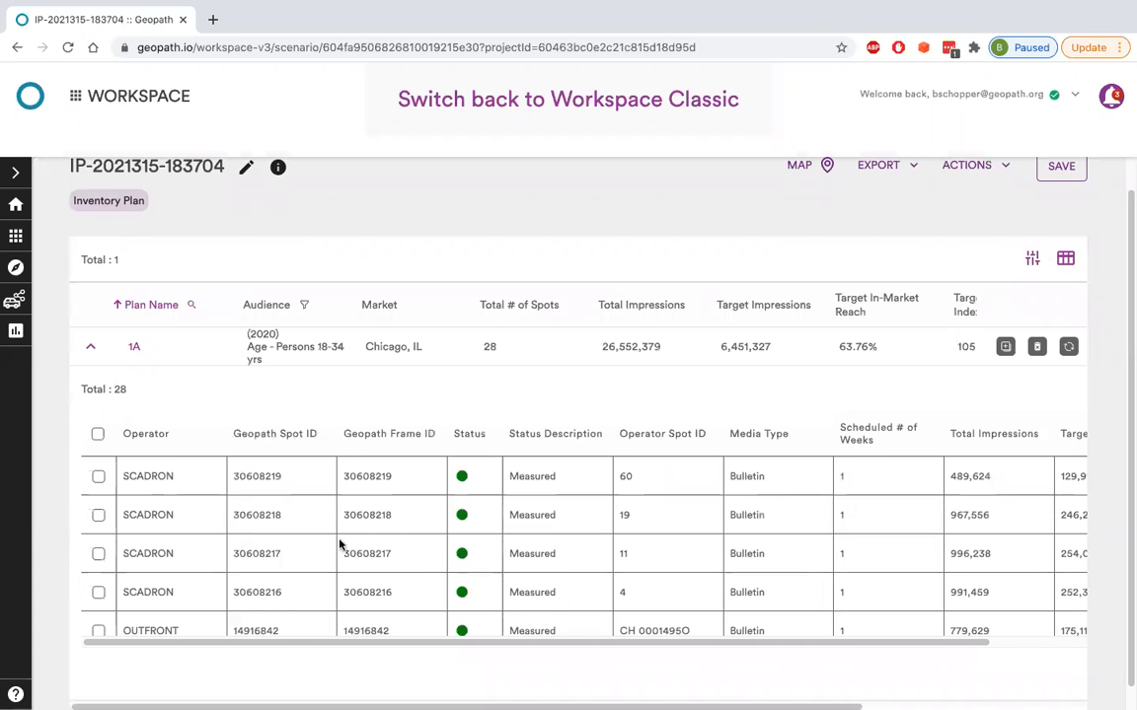
drag(459, 643, 832, 652)
scroll(819, 497, down, 2)
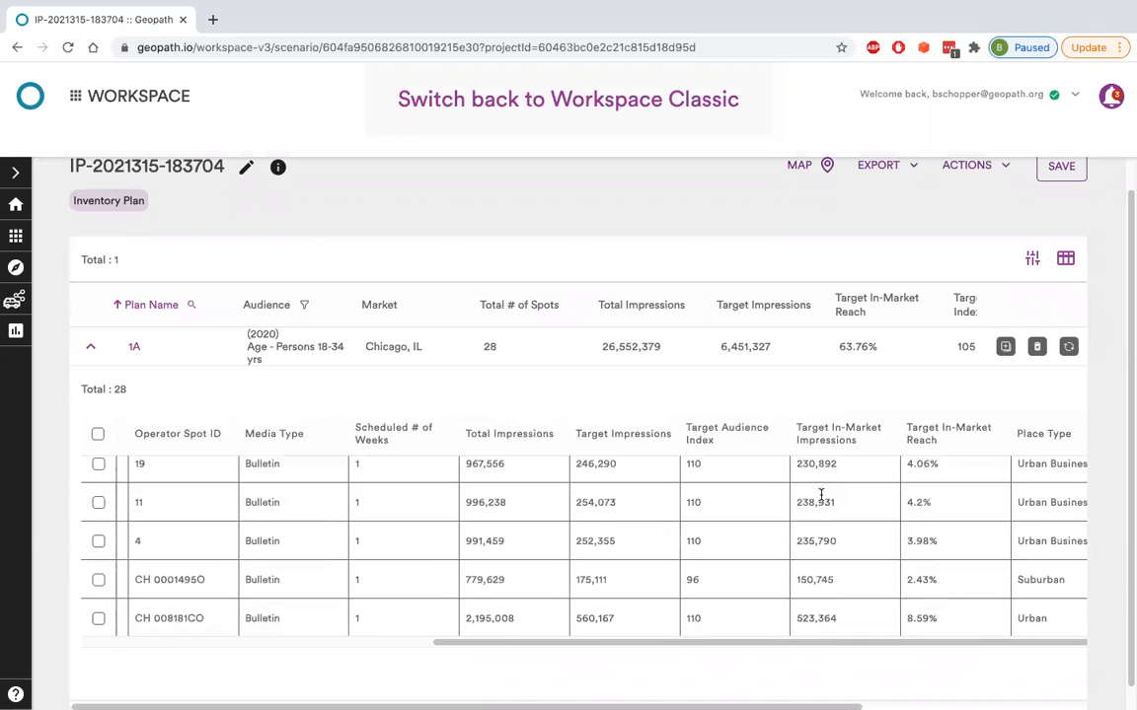
scroll(1093, 415, down, 1)
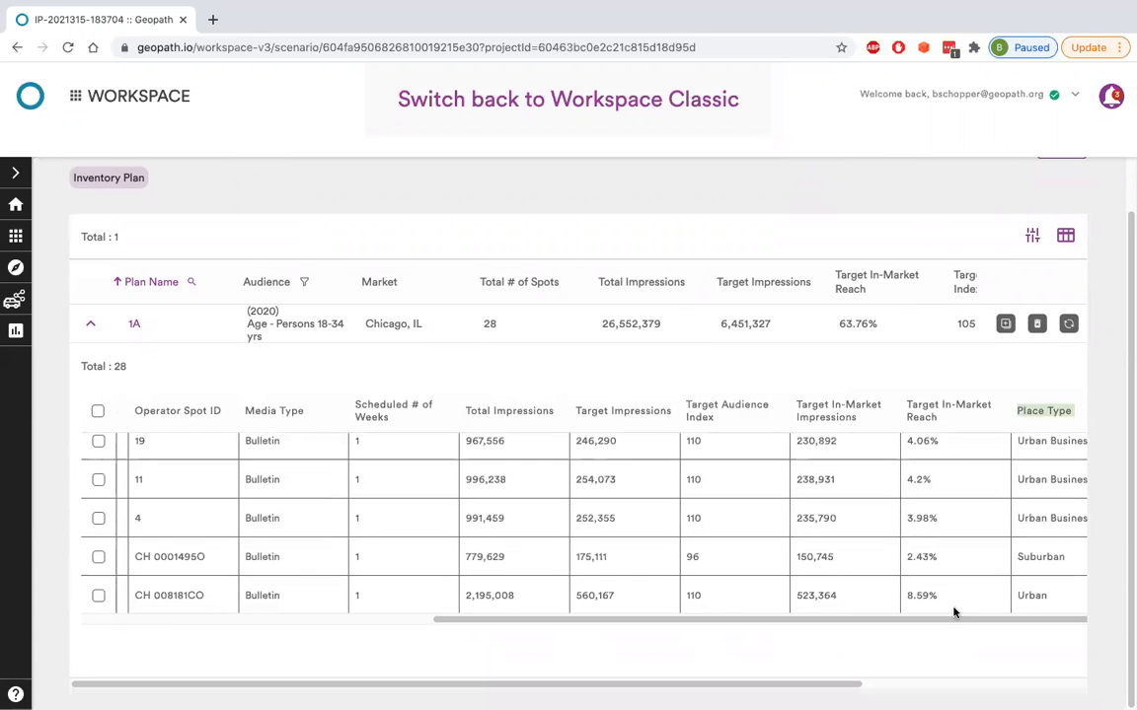
drag(819, 683, 1042, 684)
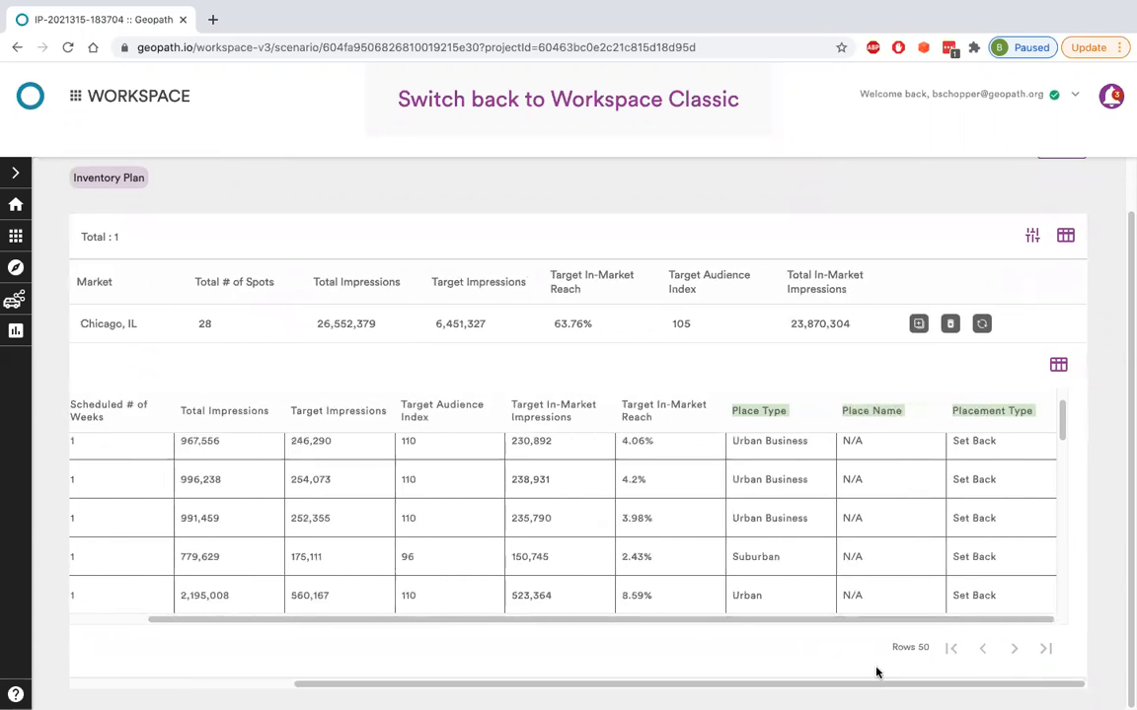
click(757, 642)
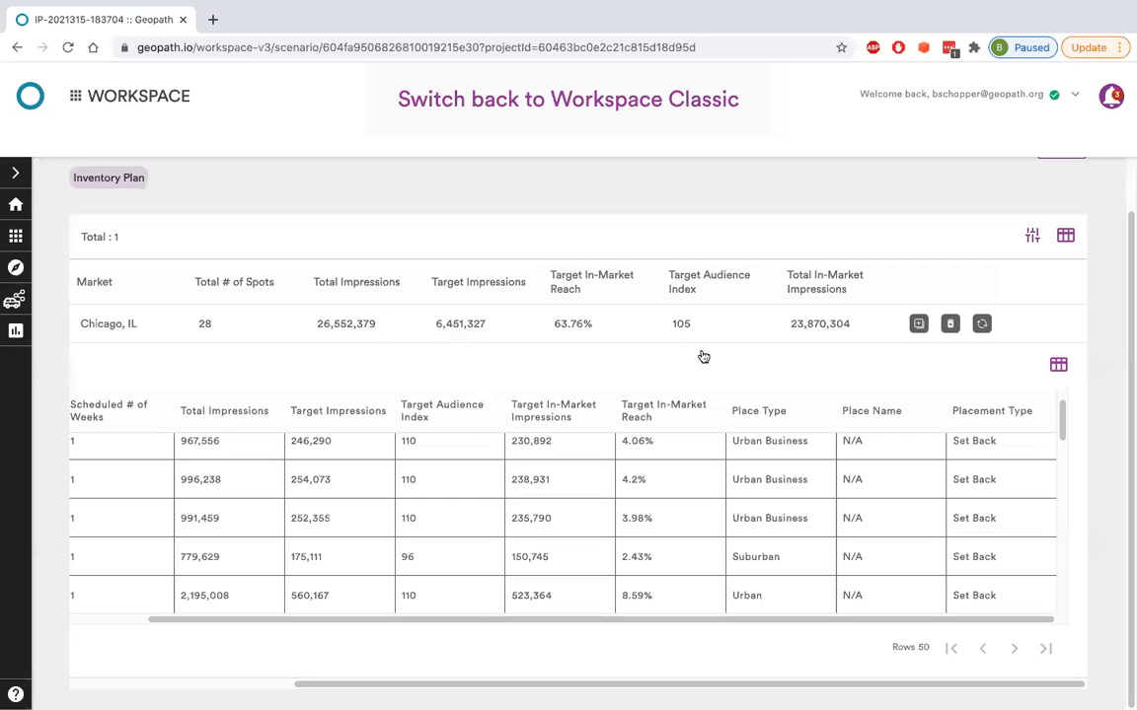
Step: Open the column customization for plan 1A's individual spots and review the available data fields from Classification to Reach Net
click(1058, 365)
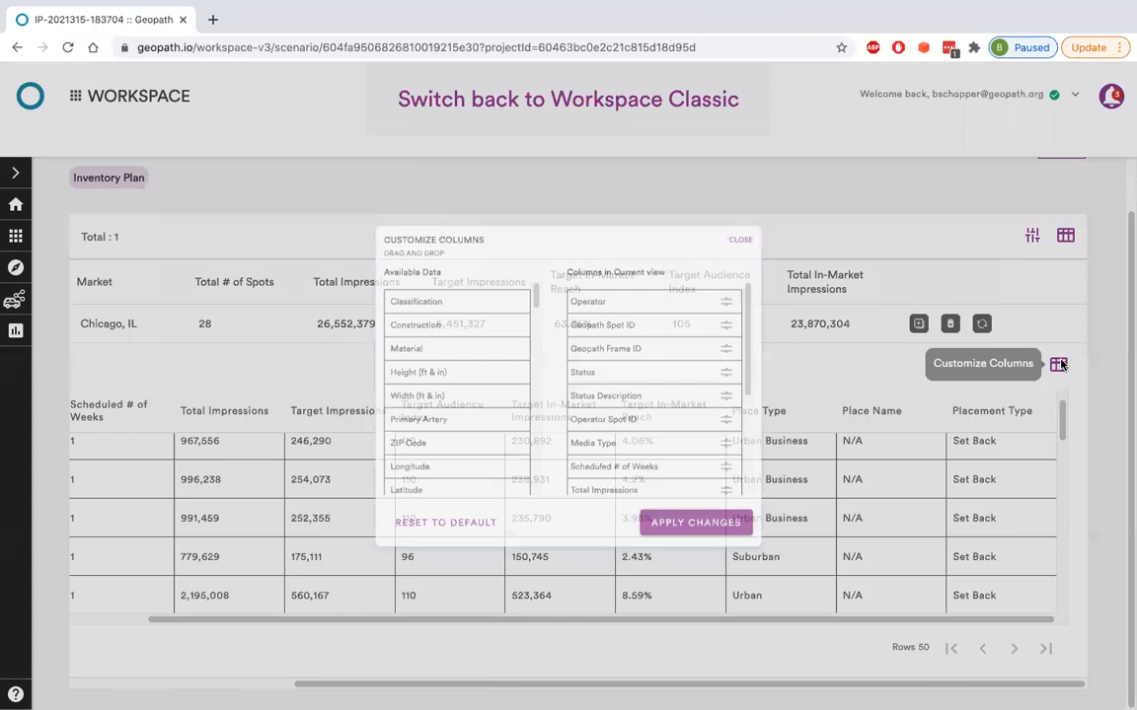
scroll(707, 391, down, 3)
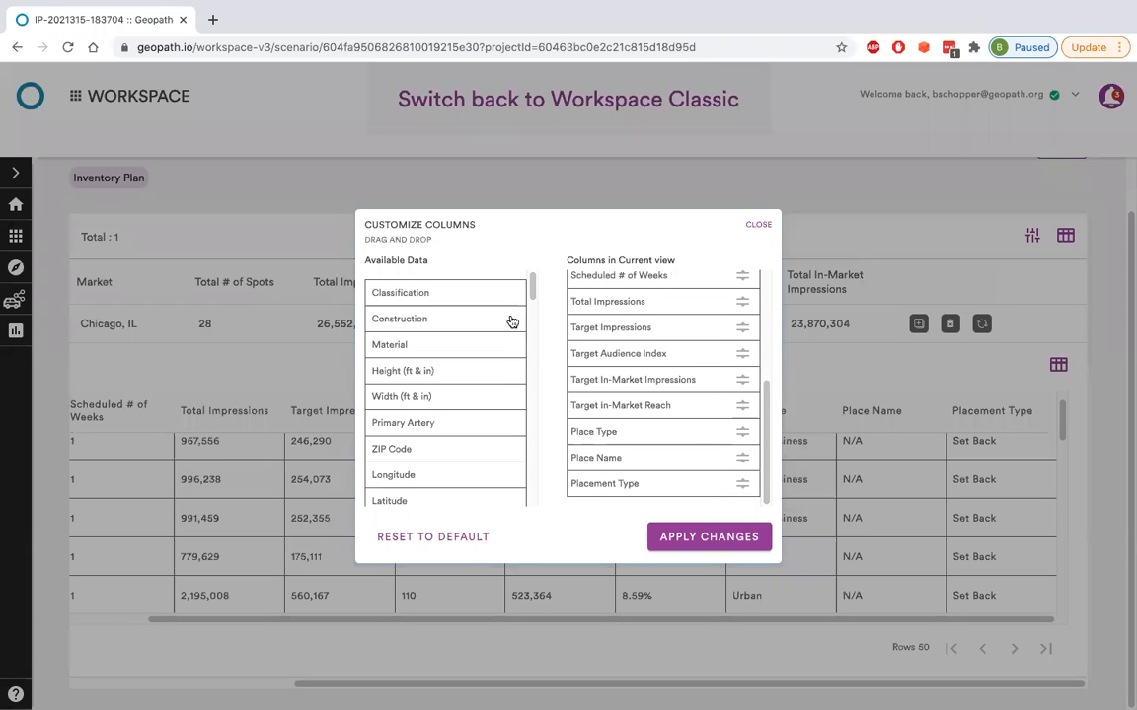
scroll(512, 322, down, 10)
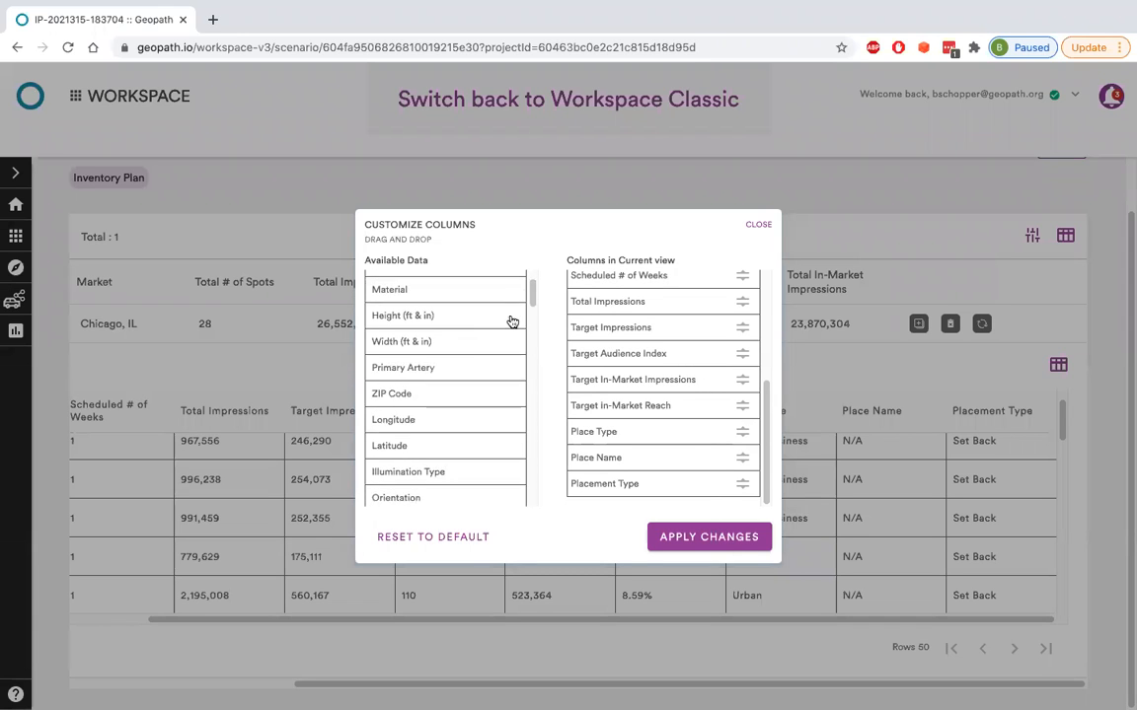
scroll(512, 322, down, 10)
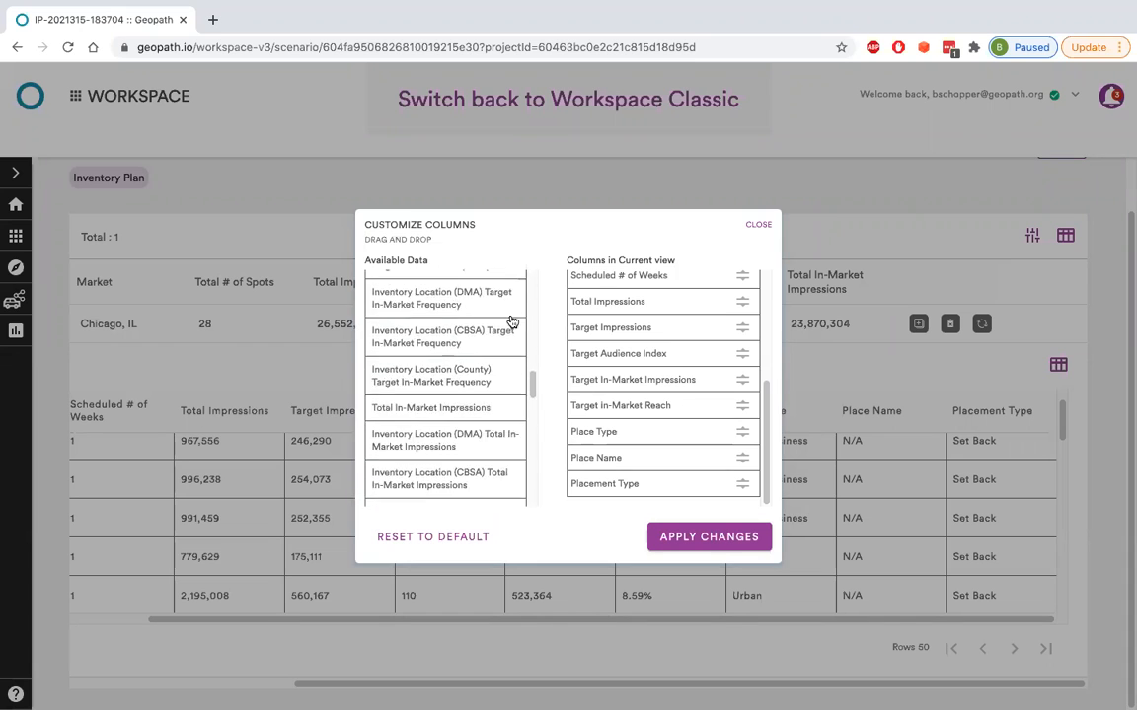
scroll(512, 322, down, 5)
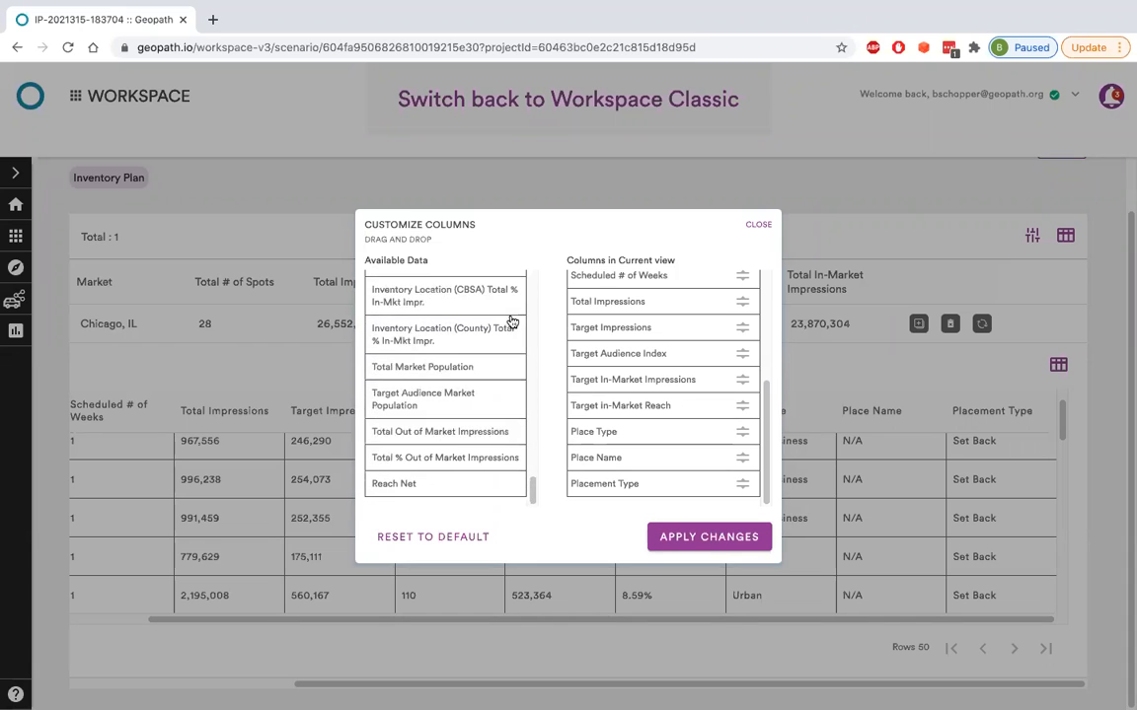
scroll(464, 418, up, 5)
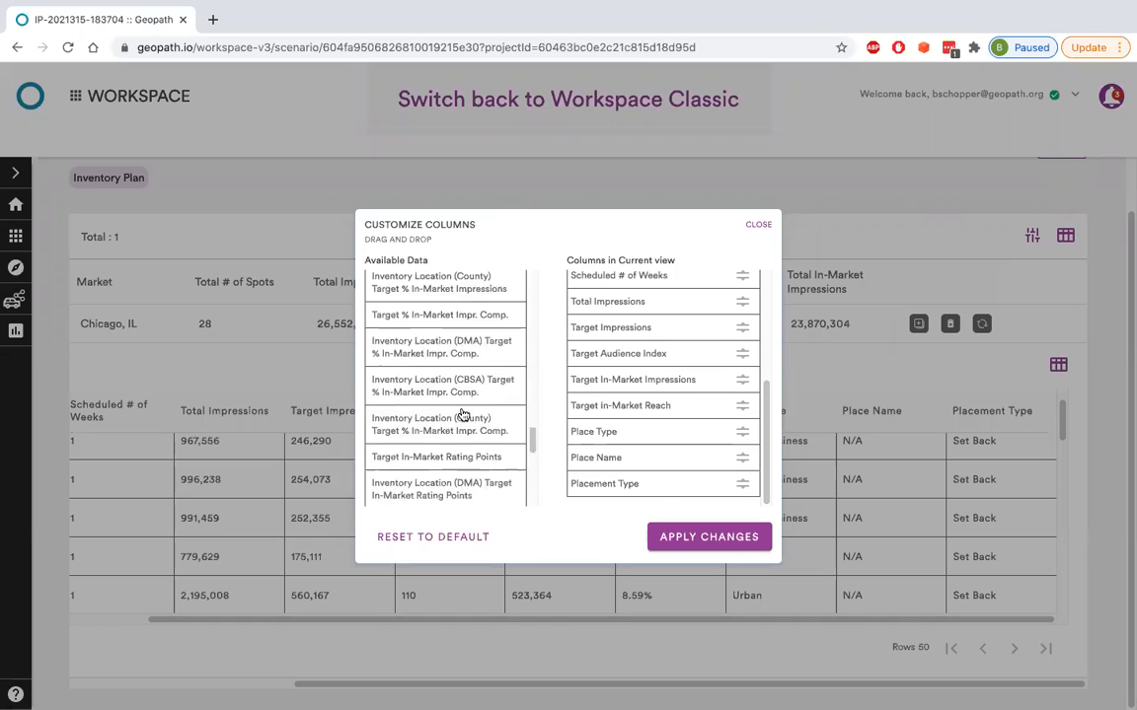
scroll(464, 418, up, 10)
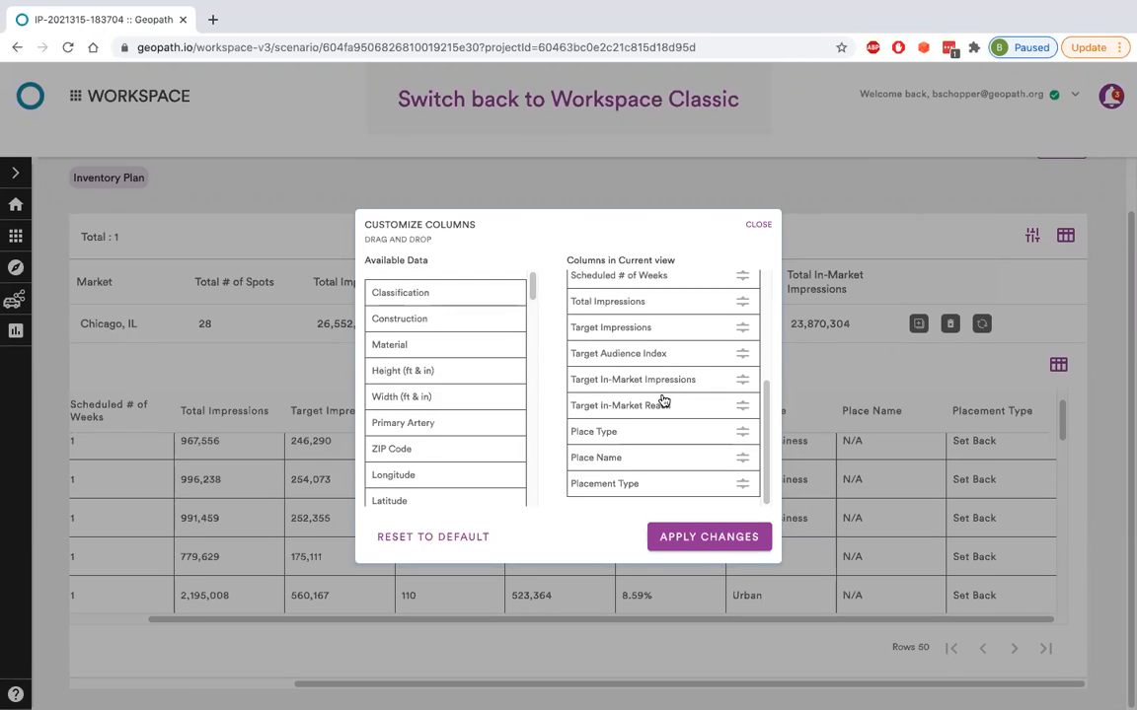
Step: Add Latitude, Longitude, Media Name and ZIP Code after Geopath Frame ID in the spots table and apply the column changes
scroll(663, 401, up, 5)
scroll(473, 392, down, 3)
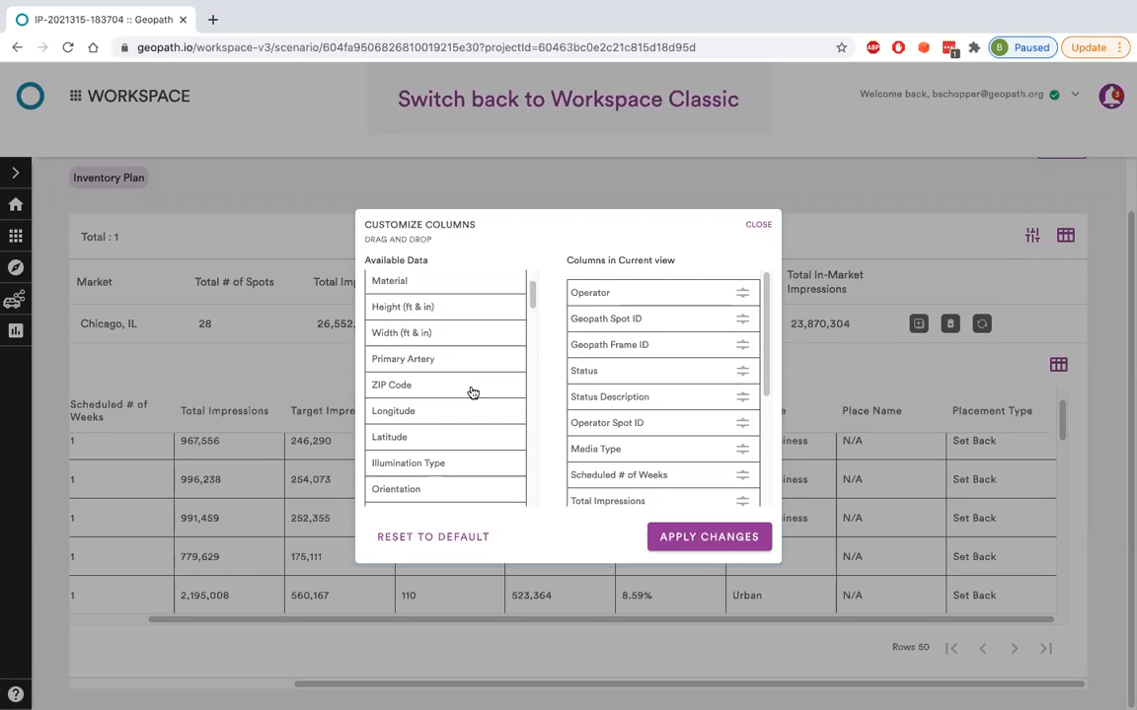
drag(431, 446, 642, 371)
drag(383, 416, 578, 395)
drag(428, 393, 601, 423)
scroll(484, 398, down, 1)
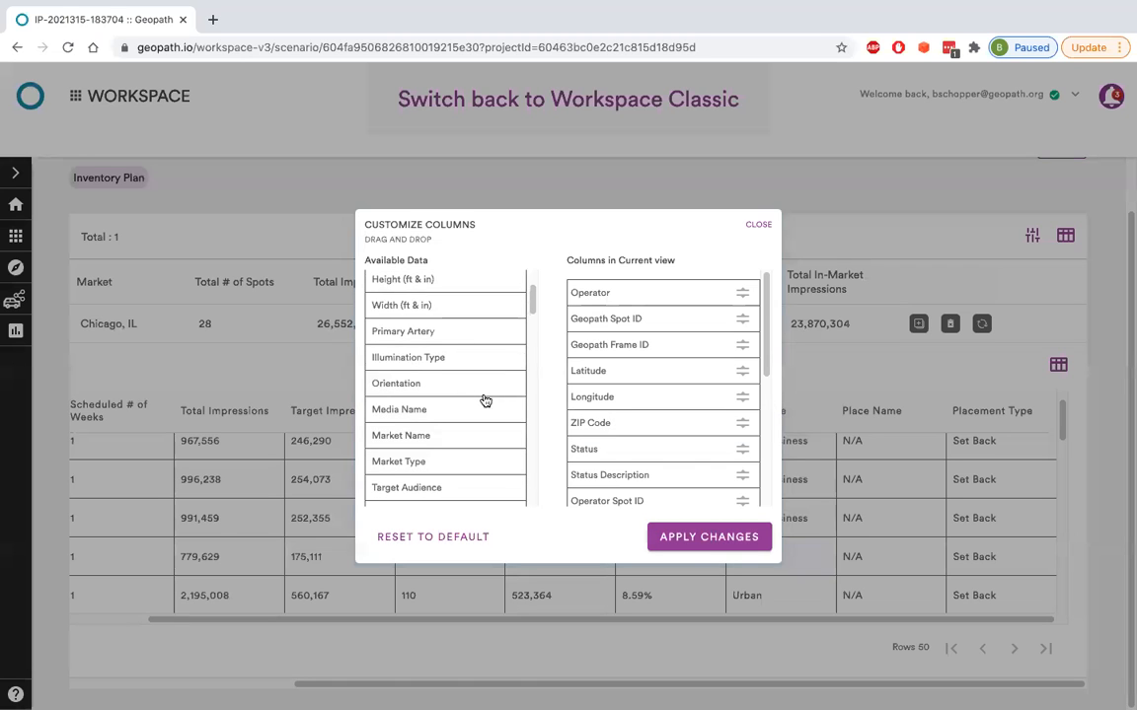
drag(411, 409, 632, 452)
click(690, 536)
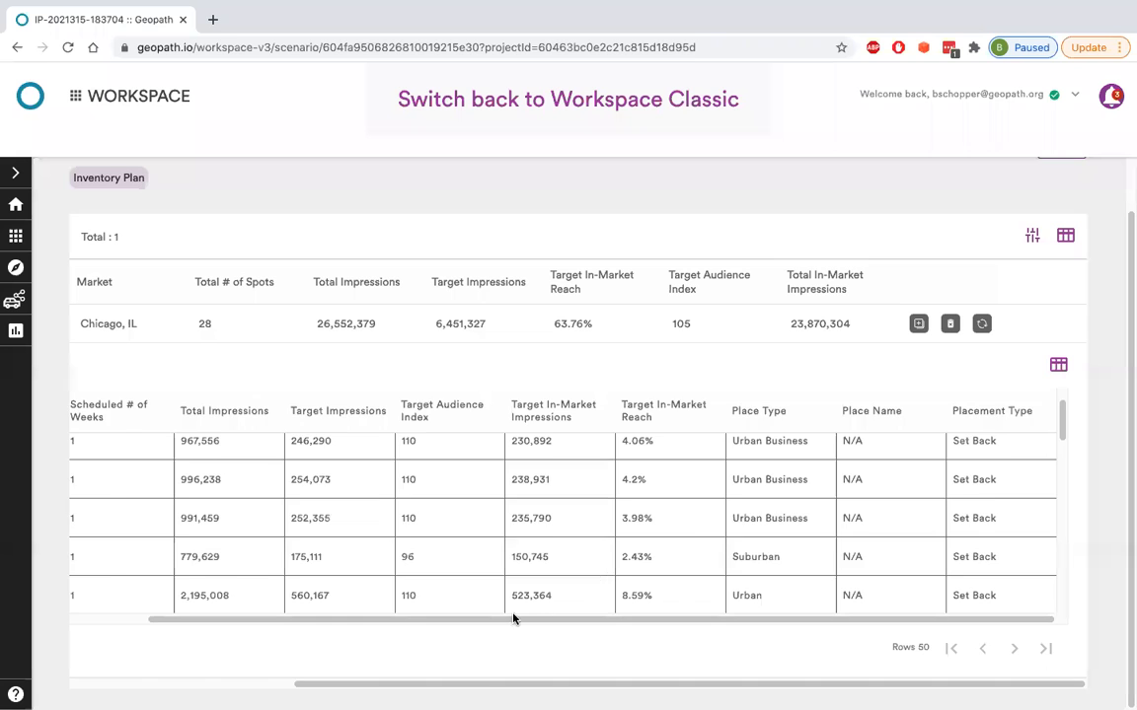
Step: Examine the individual spots' Latitude, Longitude, Media Name and ZIP Code columns, going back to the start of the plan table
drag(424, 622, 128, 581)
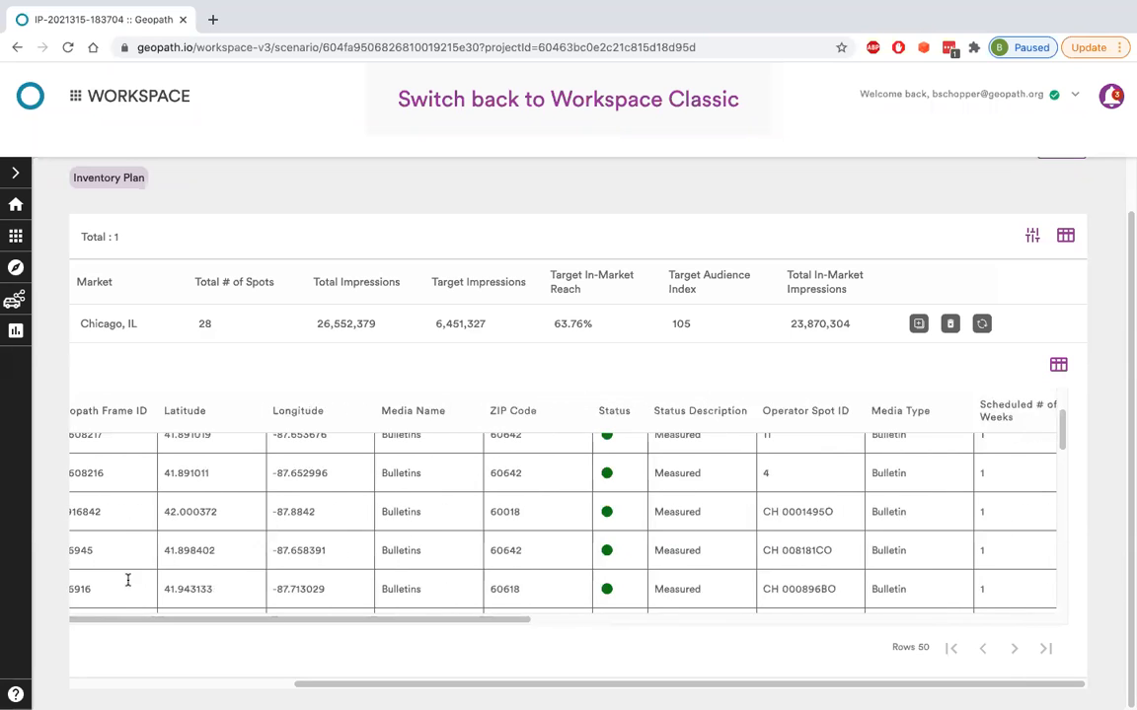
drag(356, 685, 161, 667)
scroll(325, 540, up, 2)
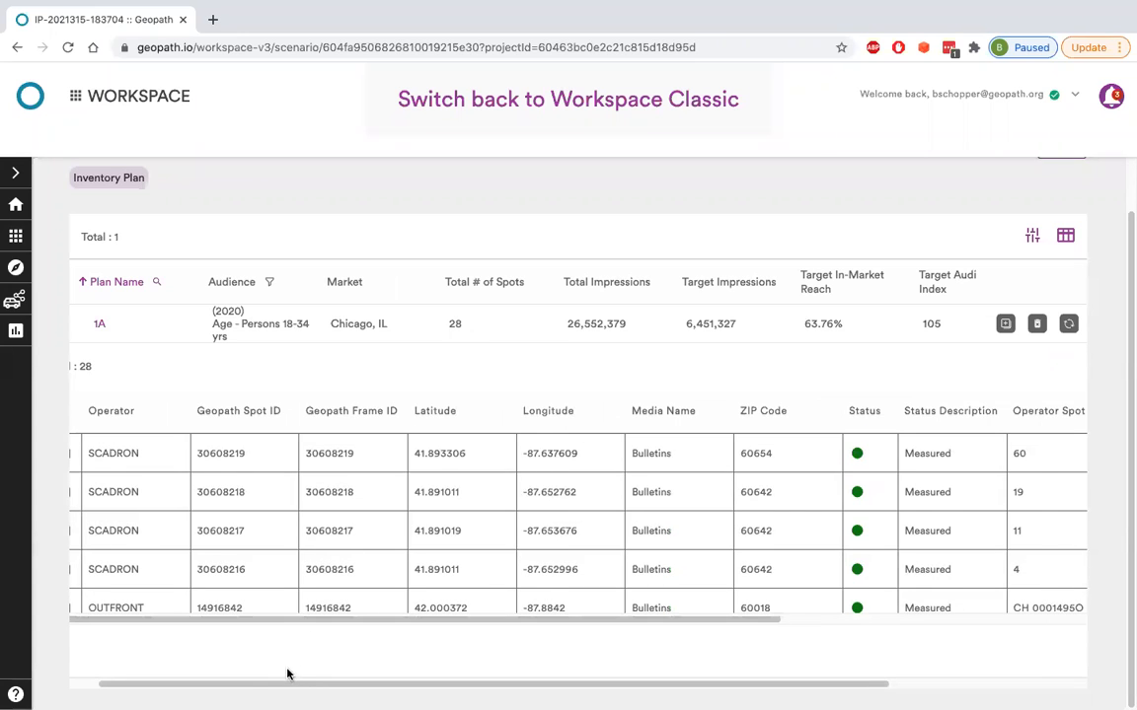
drag(280, 688, 197, 688)
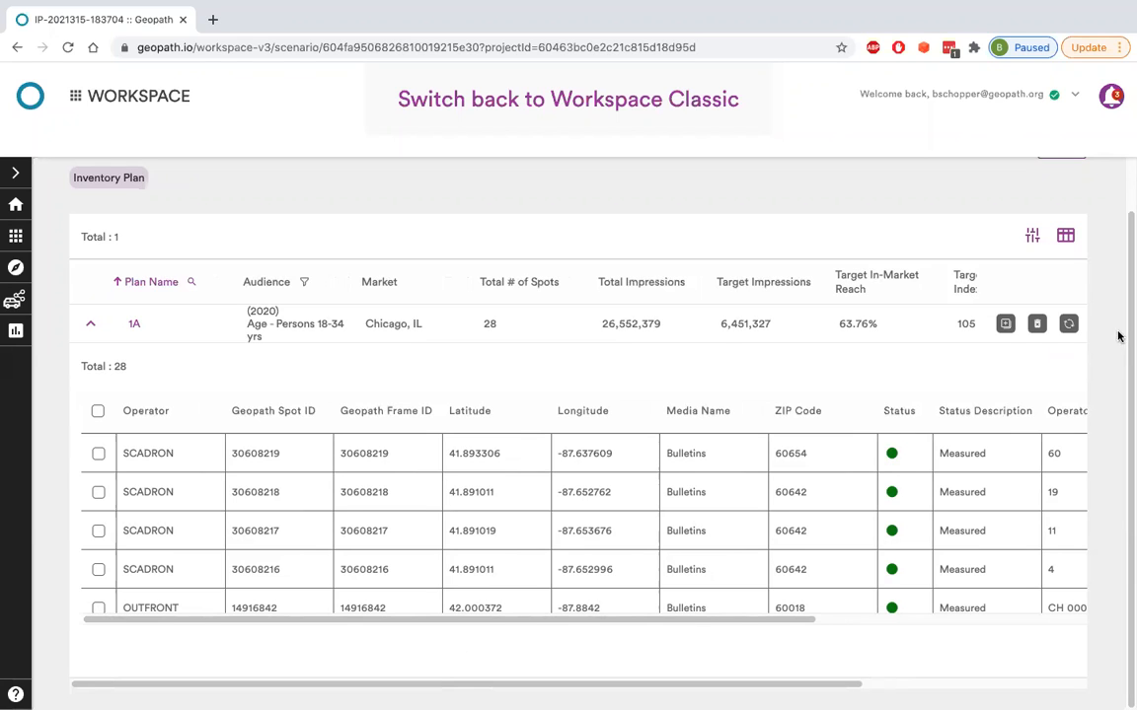
Step: Save the inventory plan and dismiss the download notice for the exported scenario CSV file
scroll(1115, 352, up, 1)
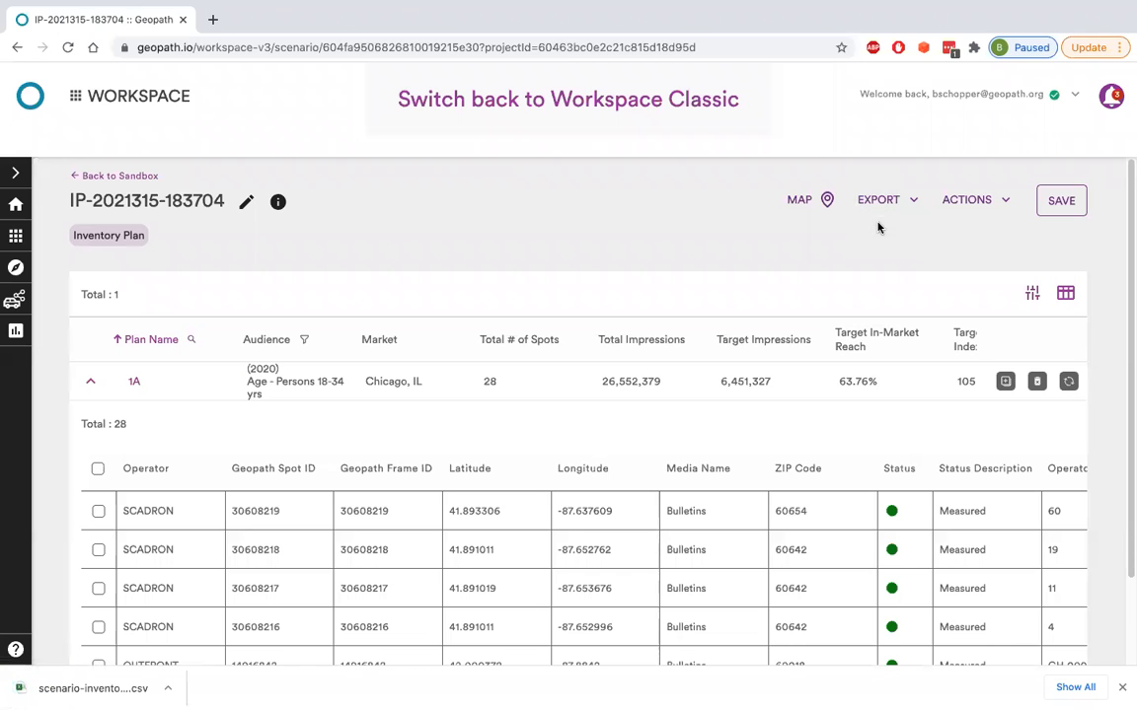
click(1048, 208)
click(1123, 688)
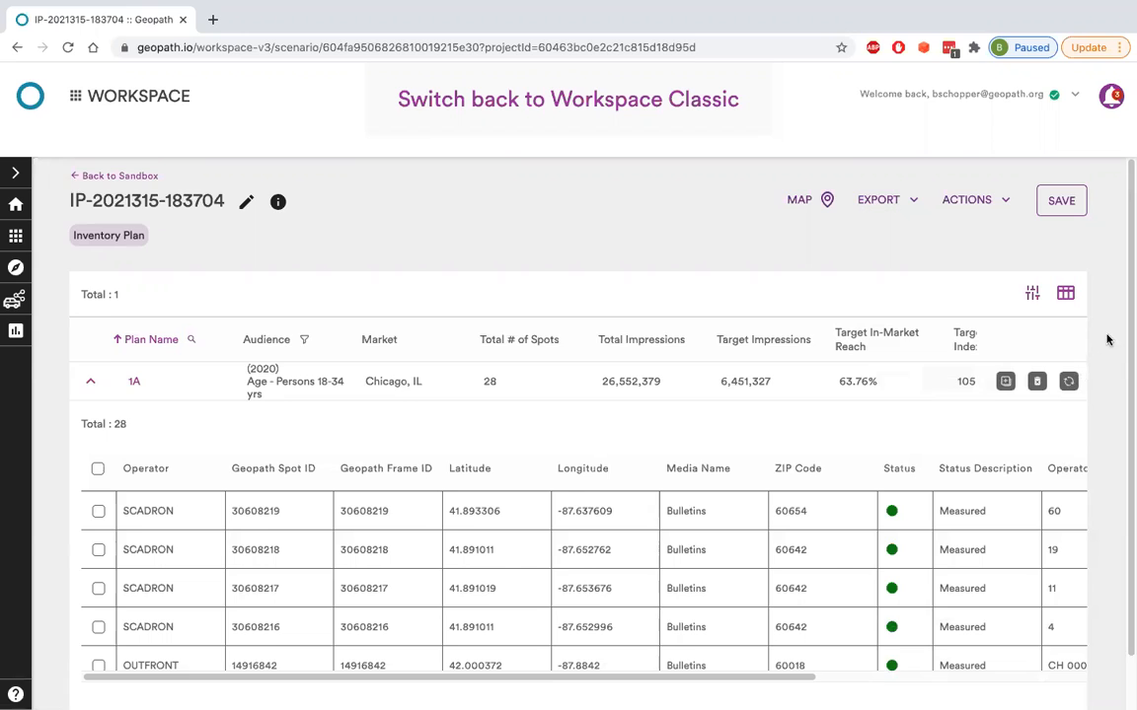
Step: Look through plan 1A's spots, save the inventory plan again and open it on the map
scroll(1107, 339, down, 1)
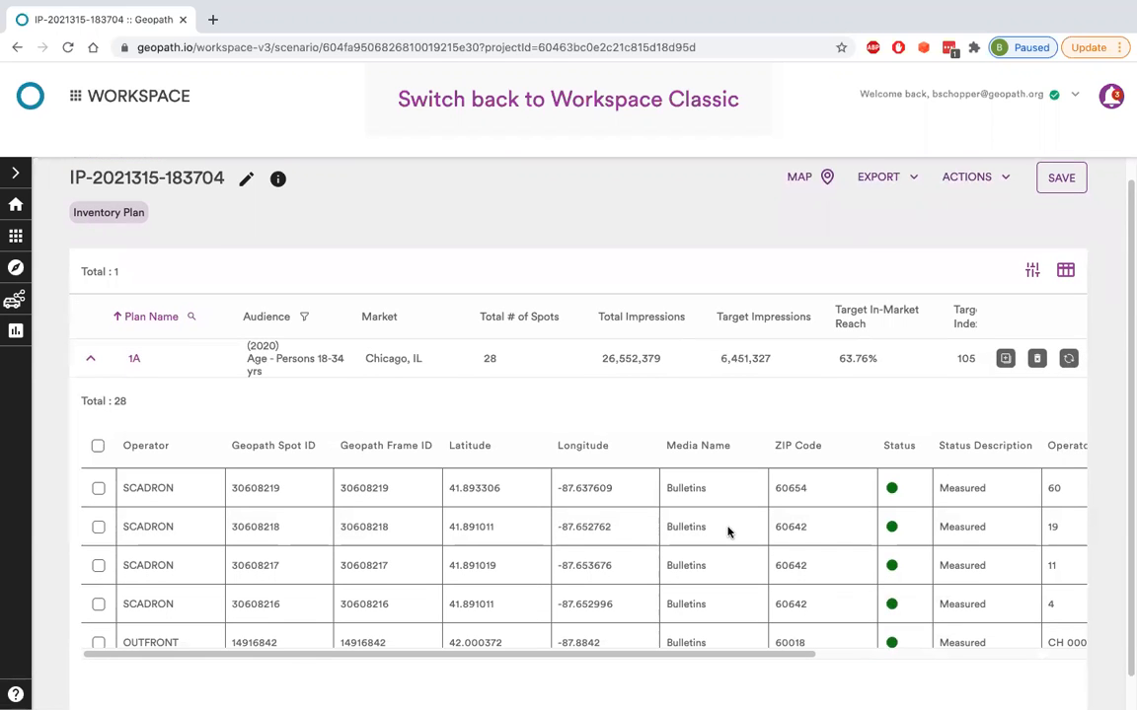
scroll(728, 532, down, 5)
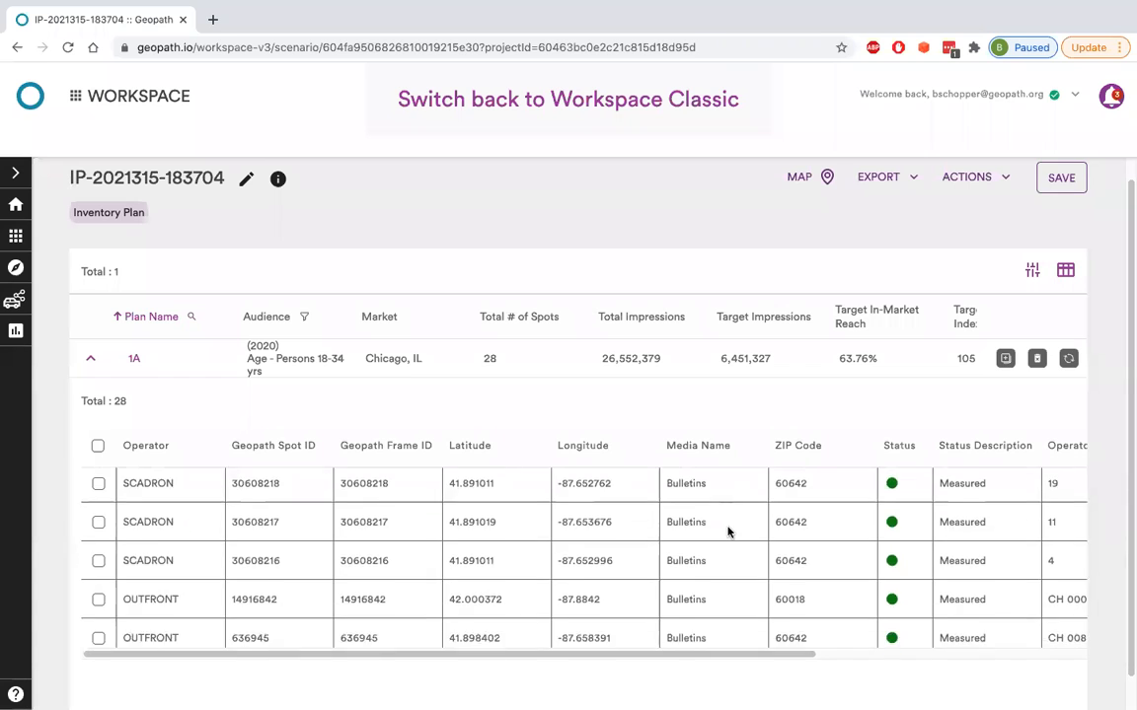
scroll(728, 533, up, 1)
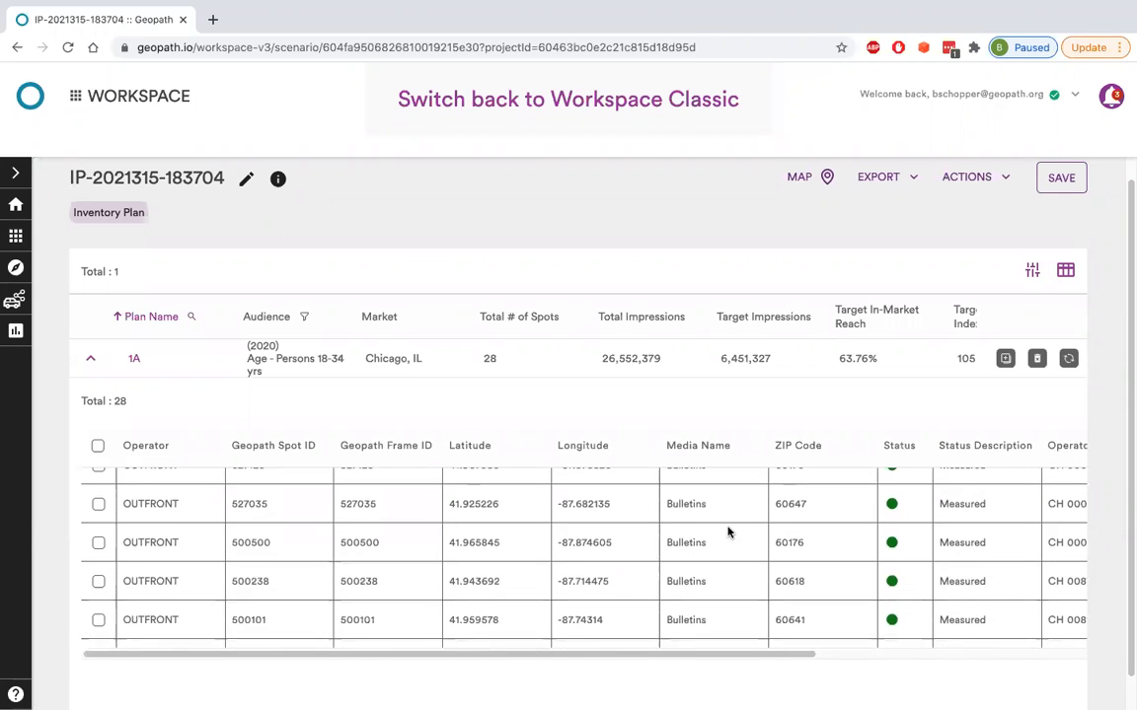
scroll(727, 533, up, 1)
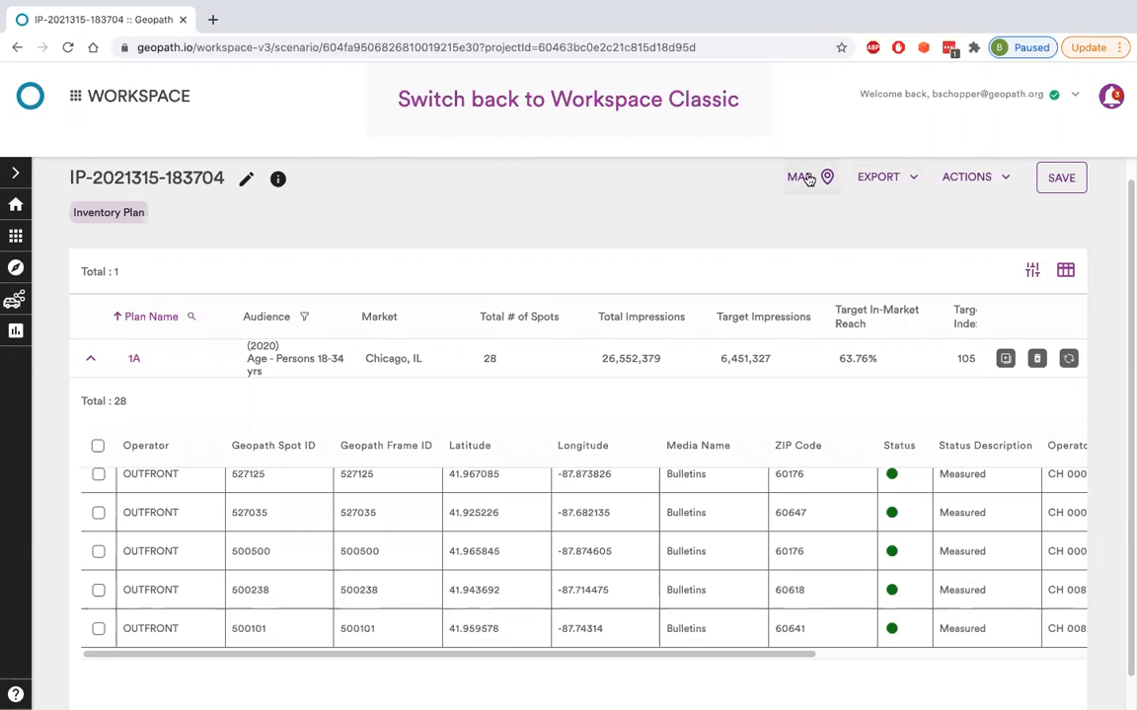
click(1046, 180)
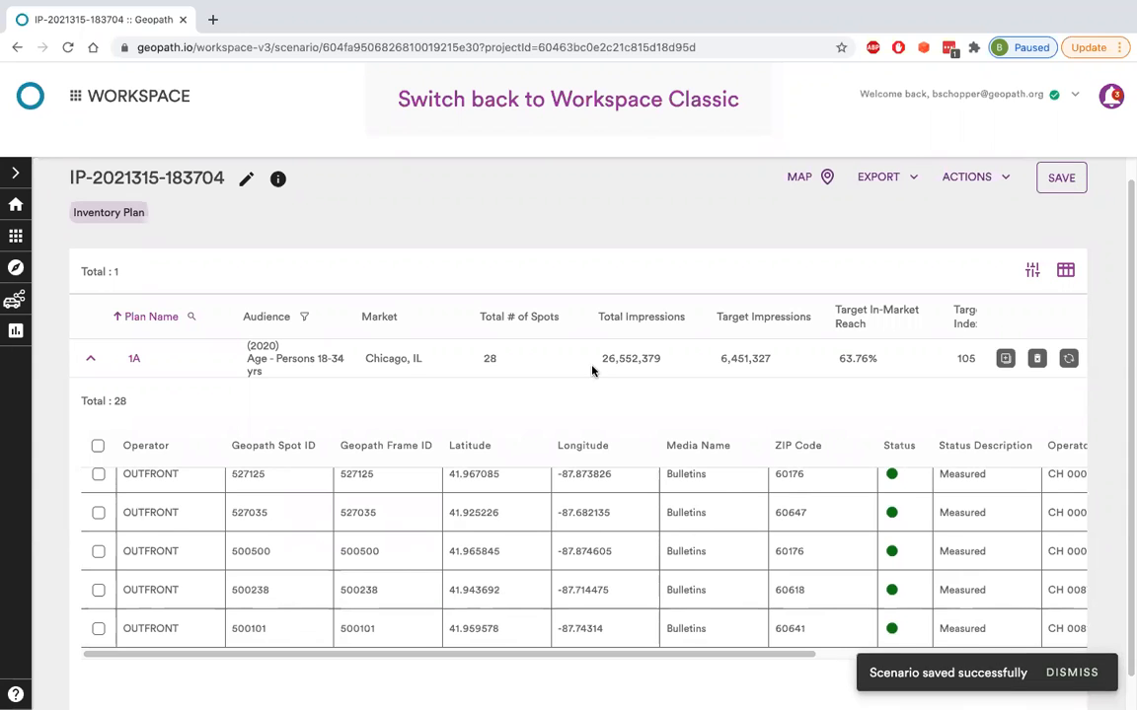
click(808, 191)
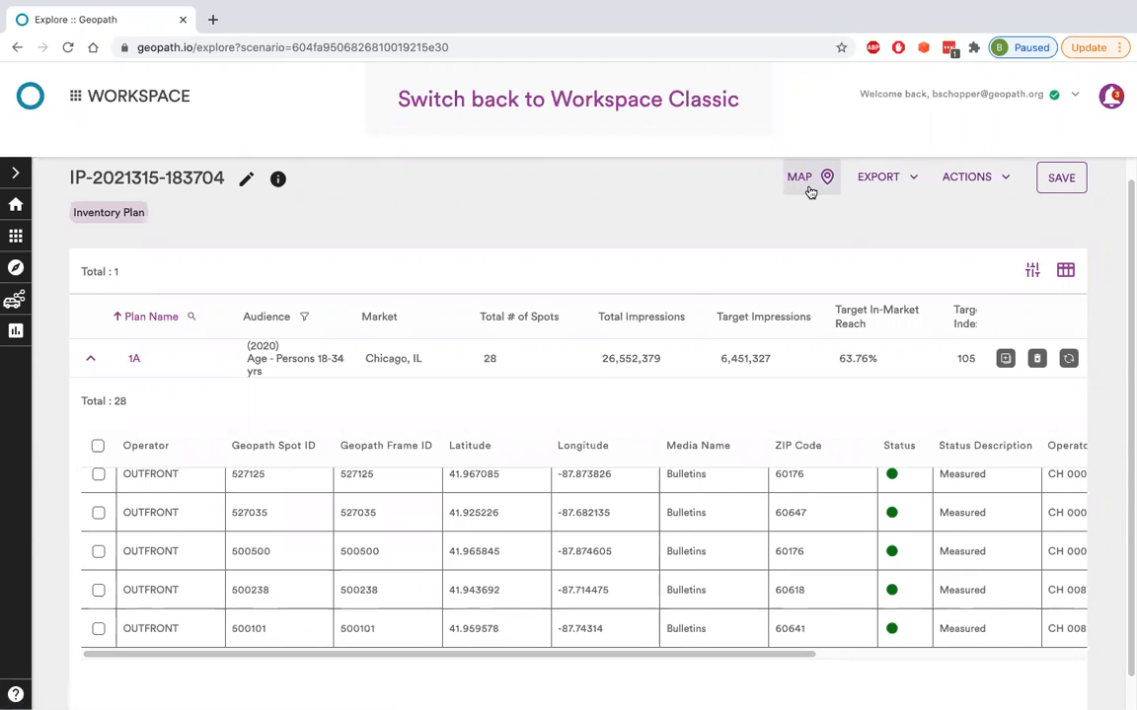
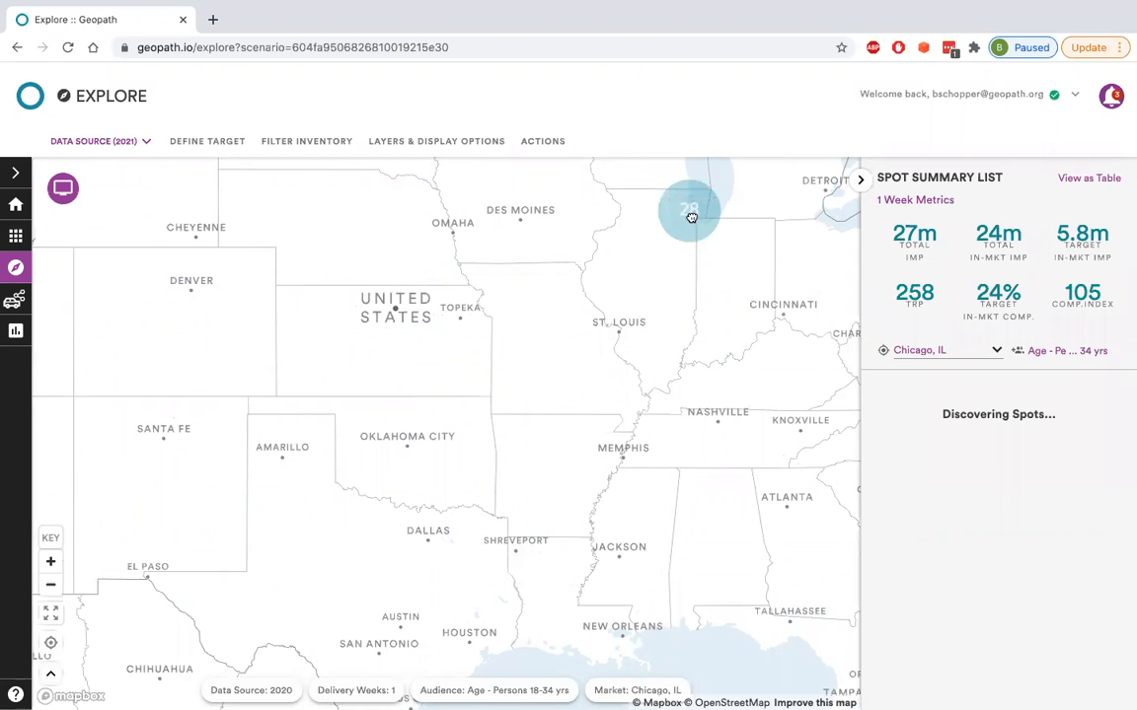
Step: Turn off Show Unselected Inventory in the map's display options for the Chicago area and apply the view
click(693, 216)
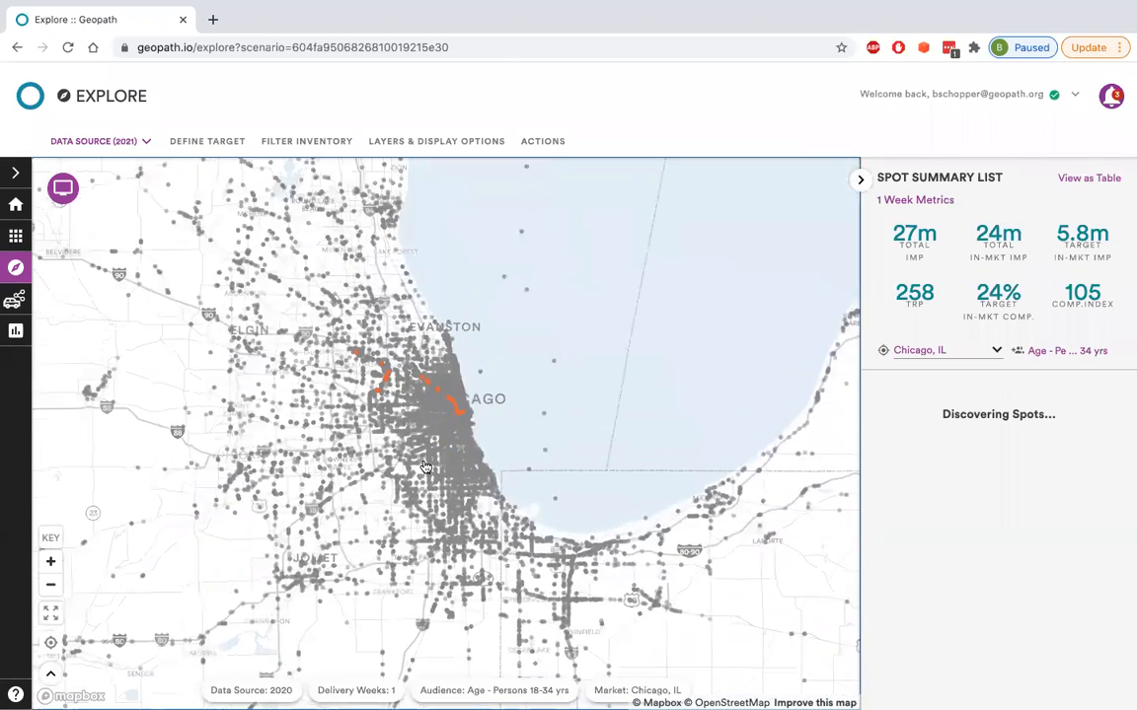
click(426, 141)
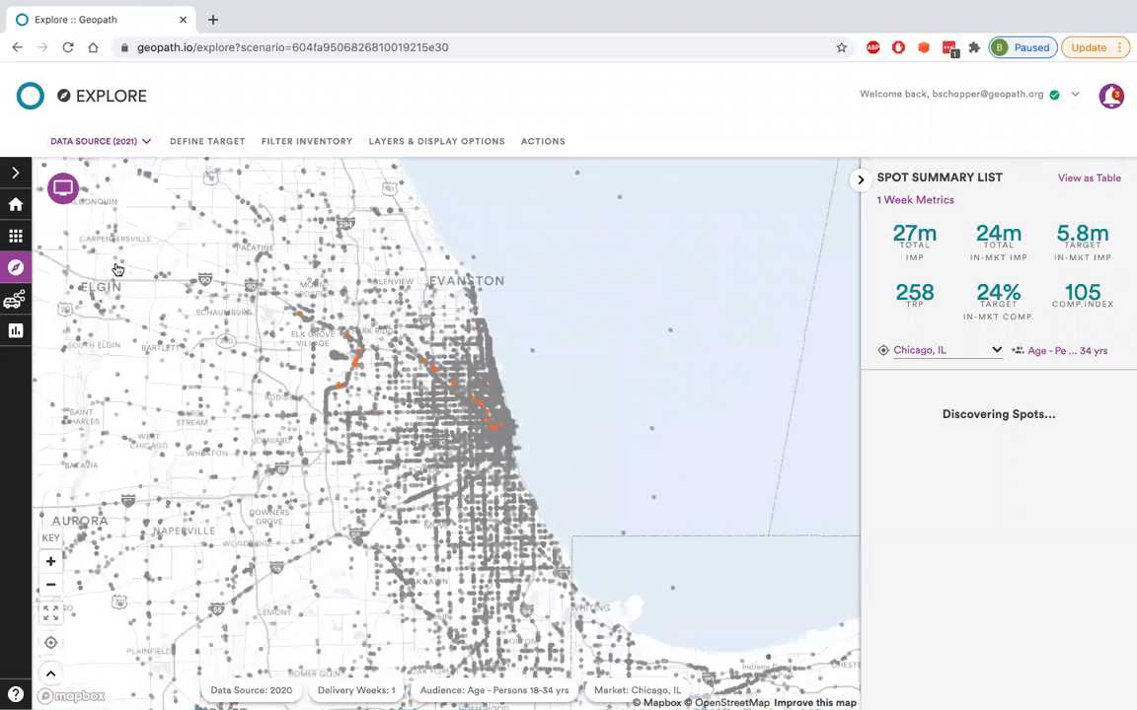
click(222, 260)
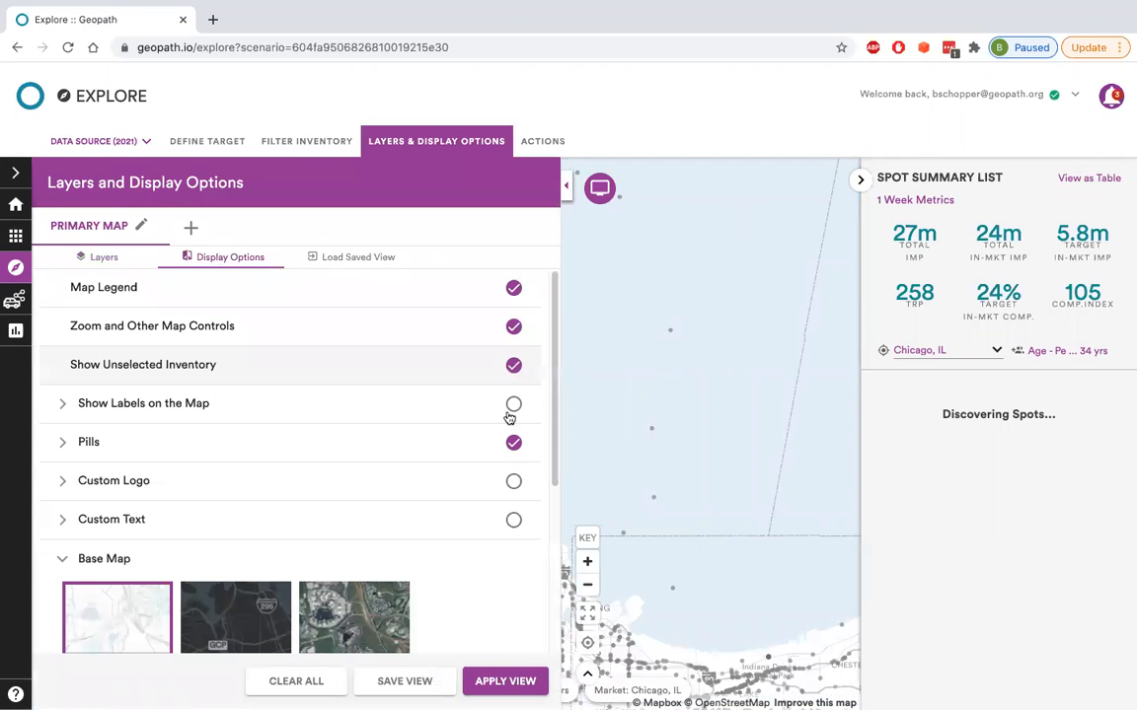
click(514, 681)
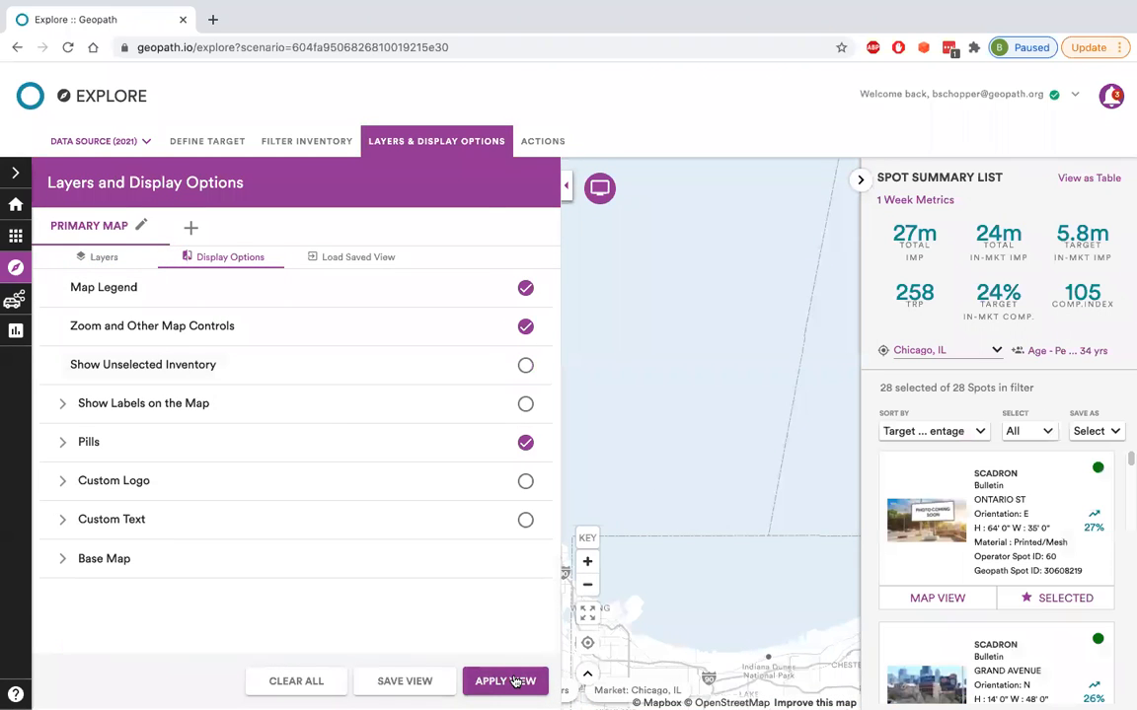
click(459, 142)
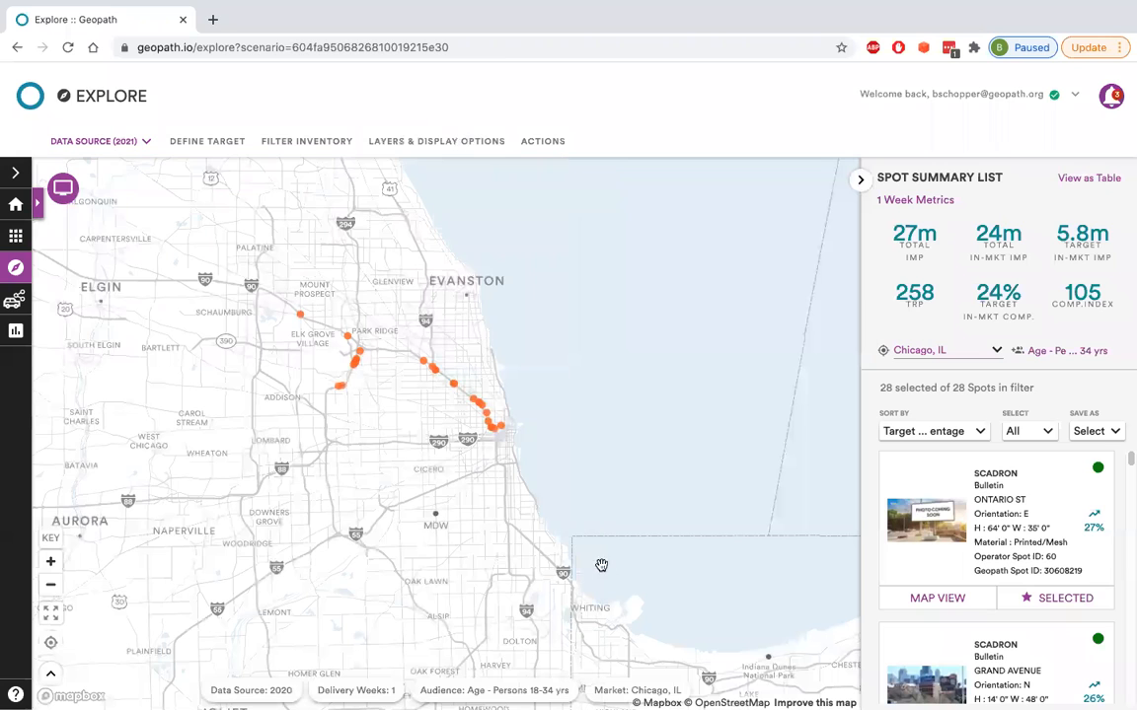
Step: Examine the plan's selected spots around Chicago, then check the Print View action for the map and inventory list without printing
scroll(589, 490, down, 3)
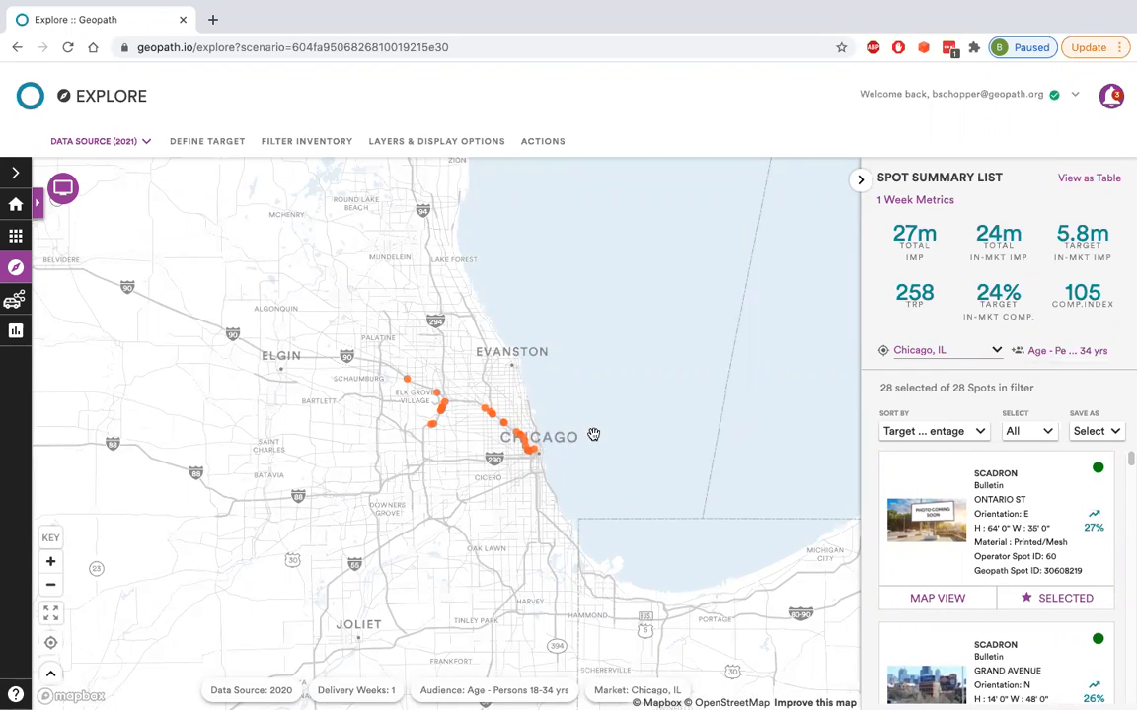
scroll(538, 434, up, 3)
scroll(445, 360, up, 5)
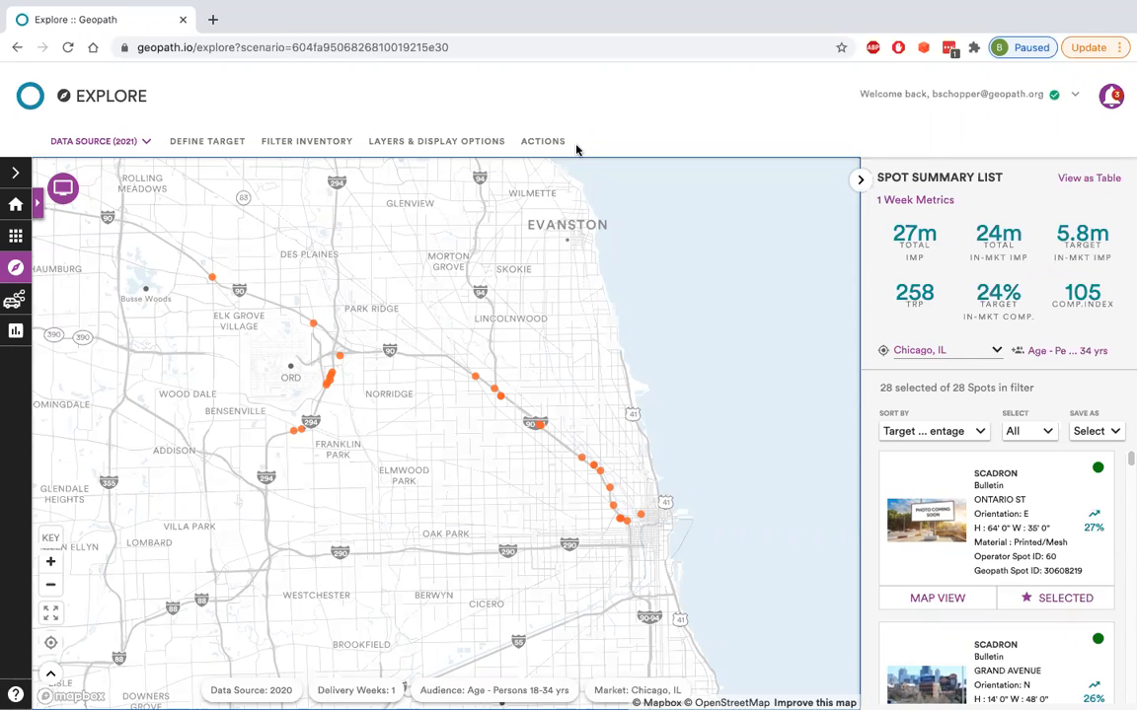
click(538, 141)
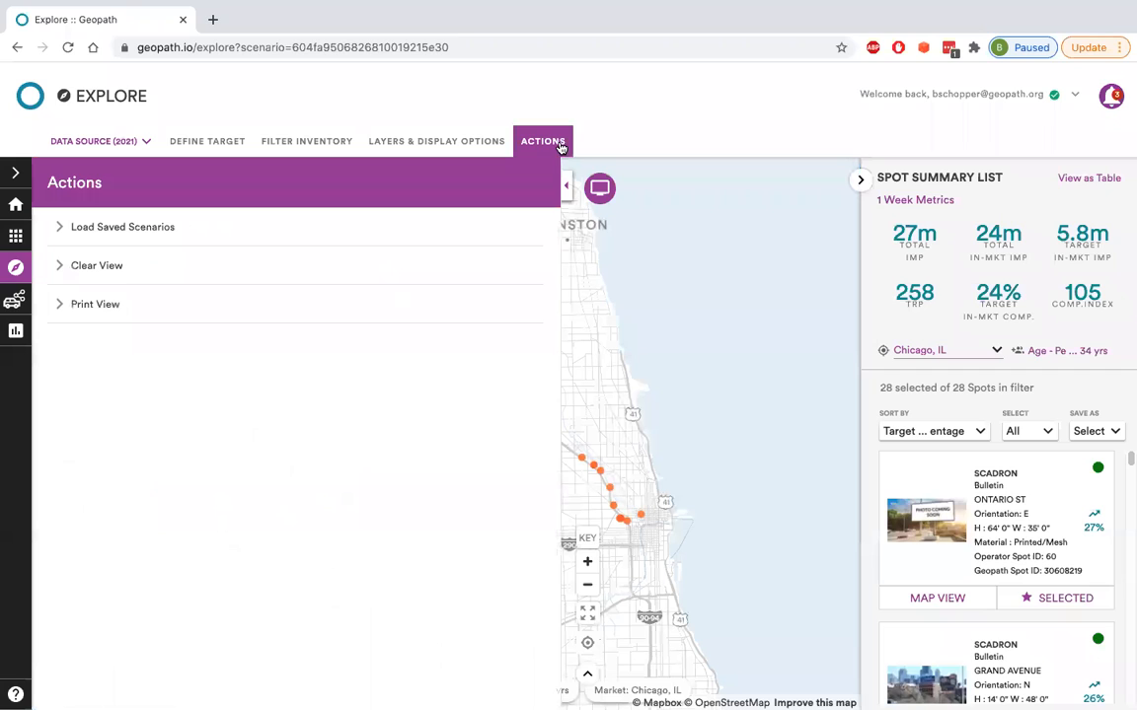
click(288, 315)
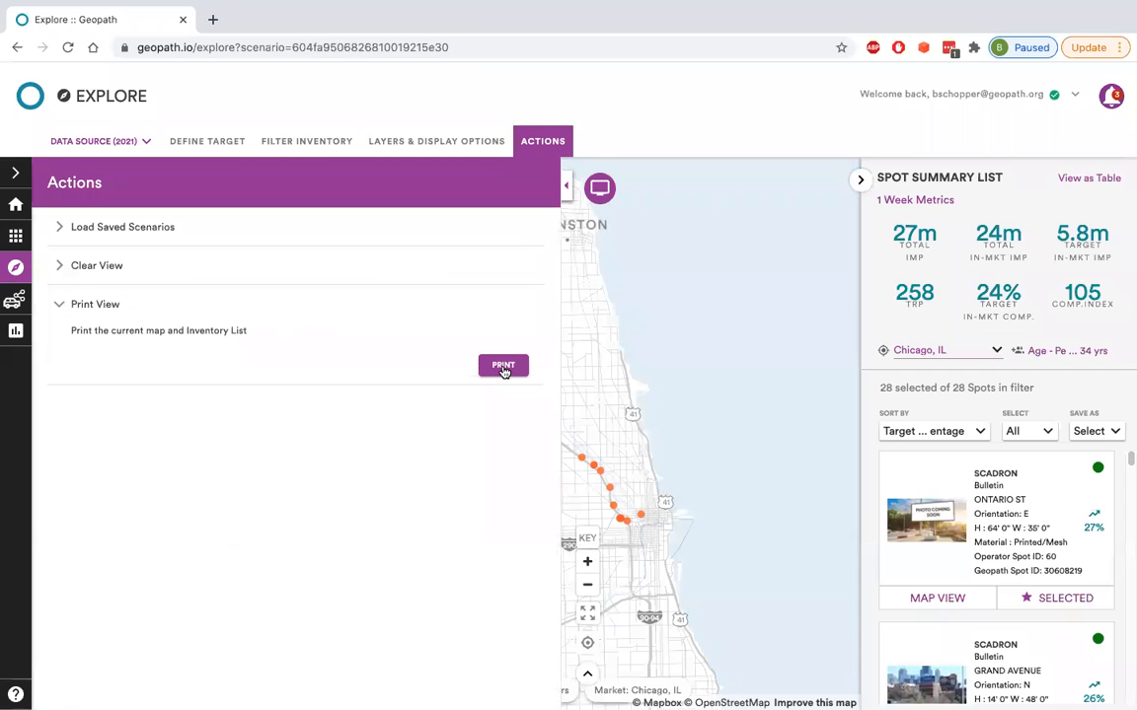
click(562, 143)
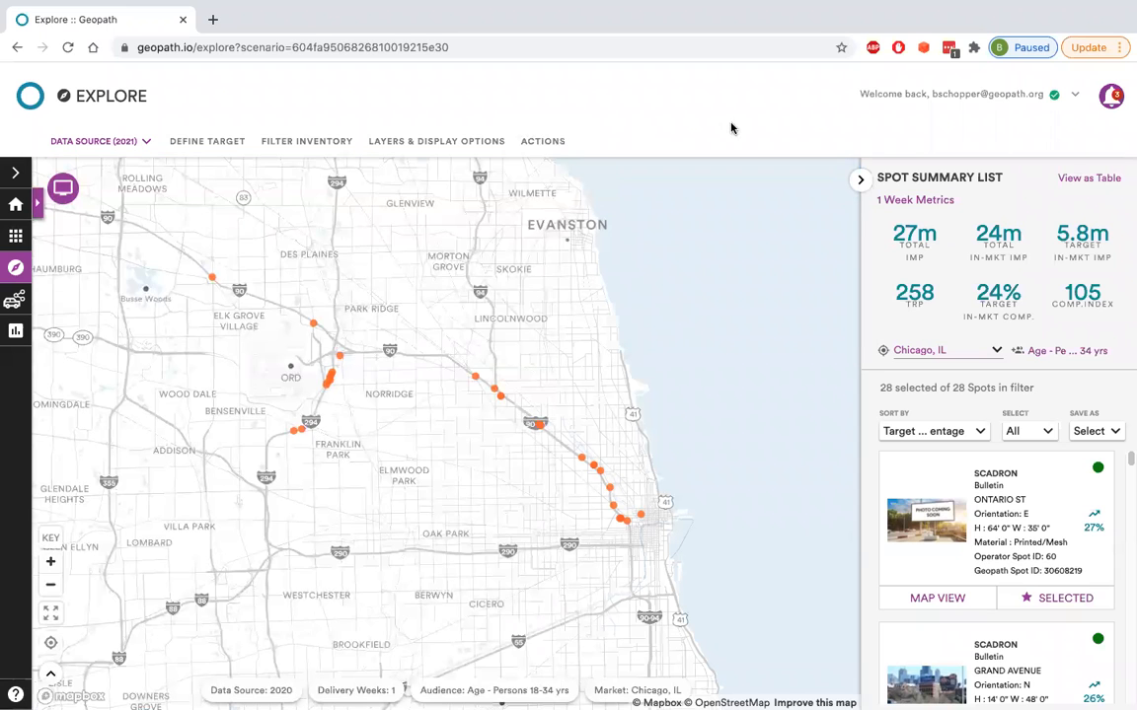
Step: Collapse and restore the spot summary list beside the map, and return to the Workspace project list
click(860, 180)
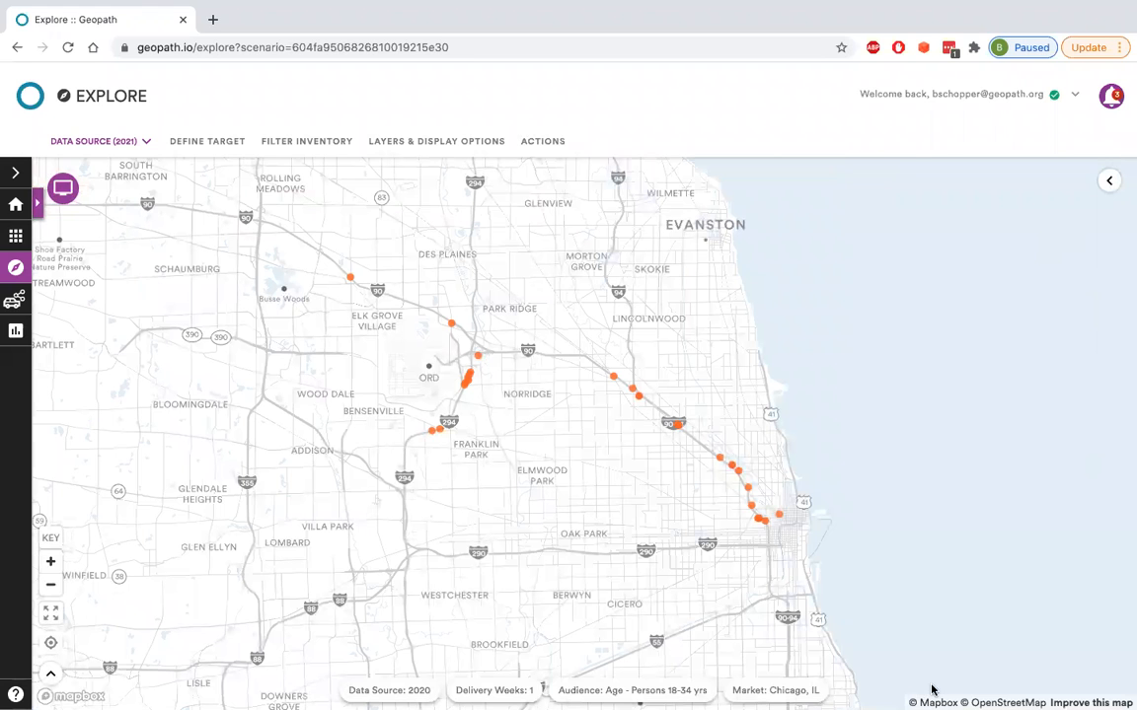
click(1109, 181)
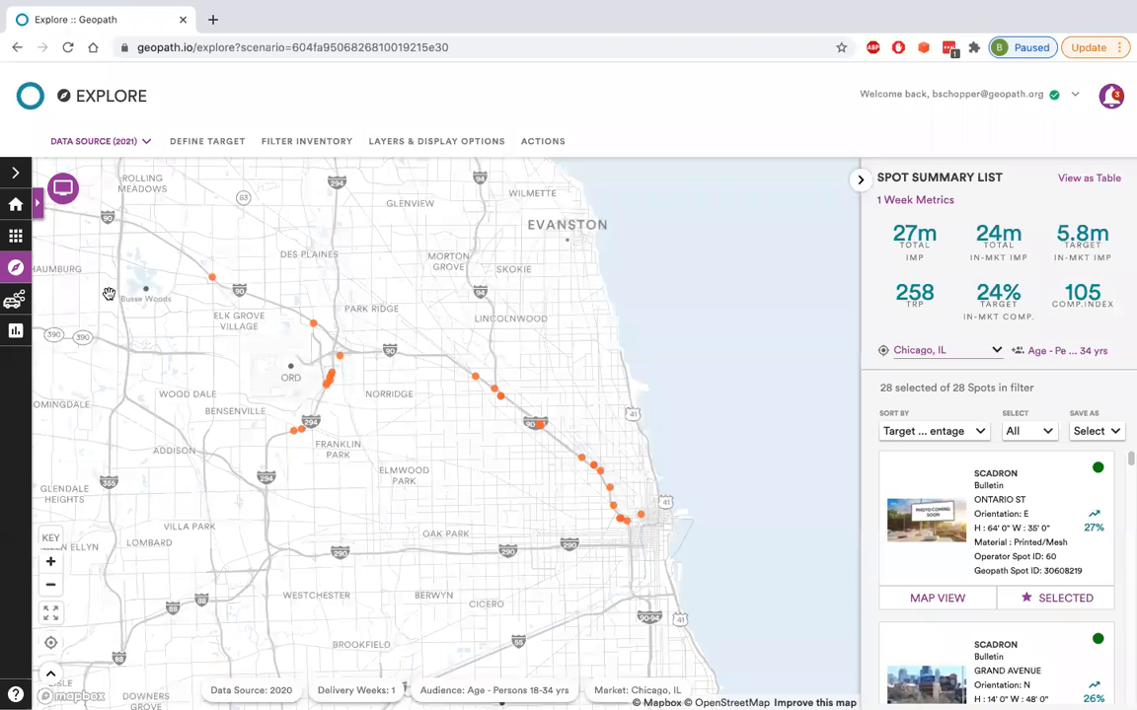
click(21, 241)
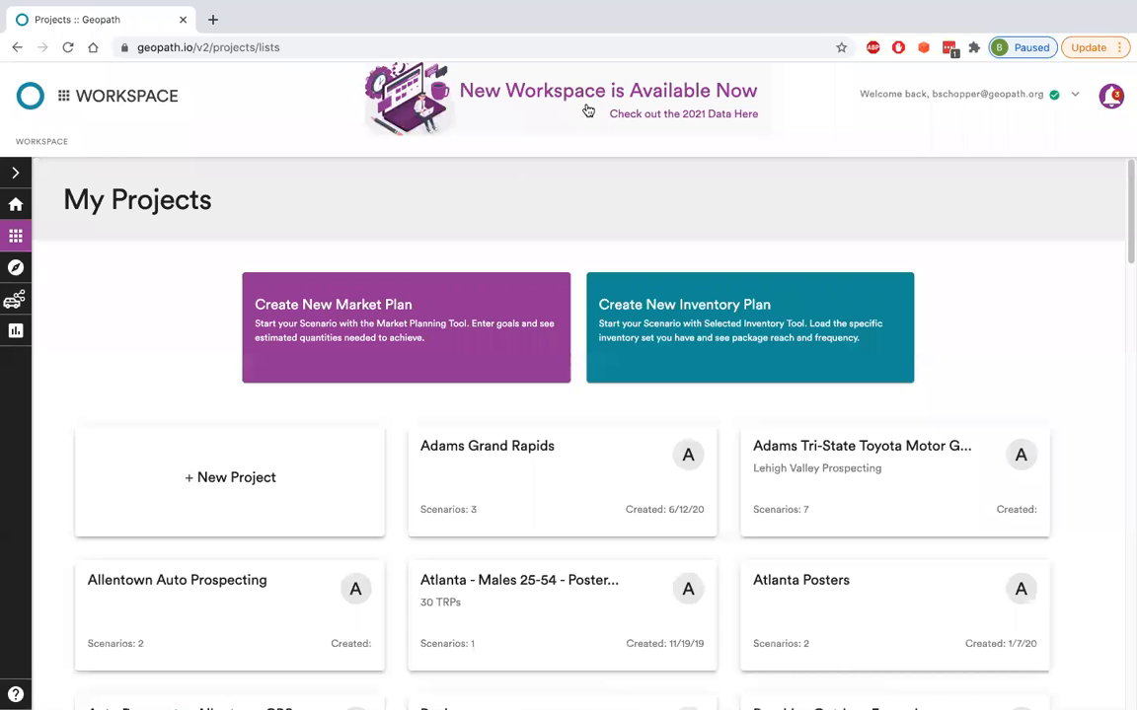
click(586, 109)
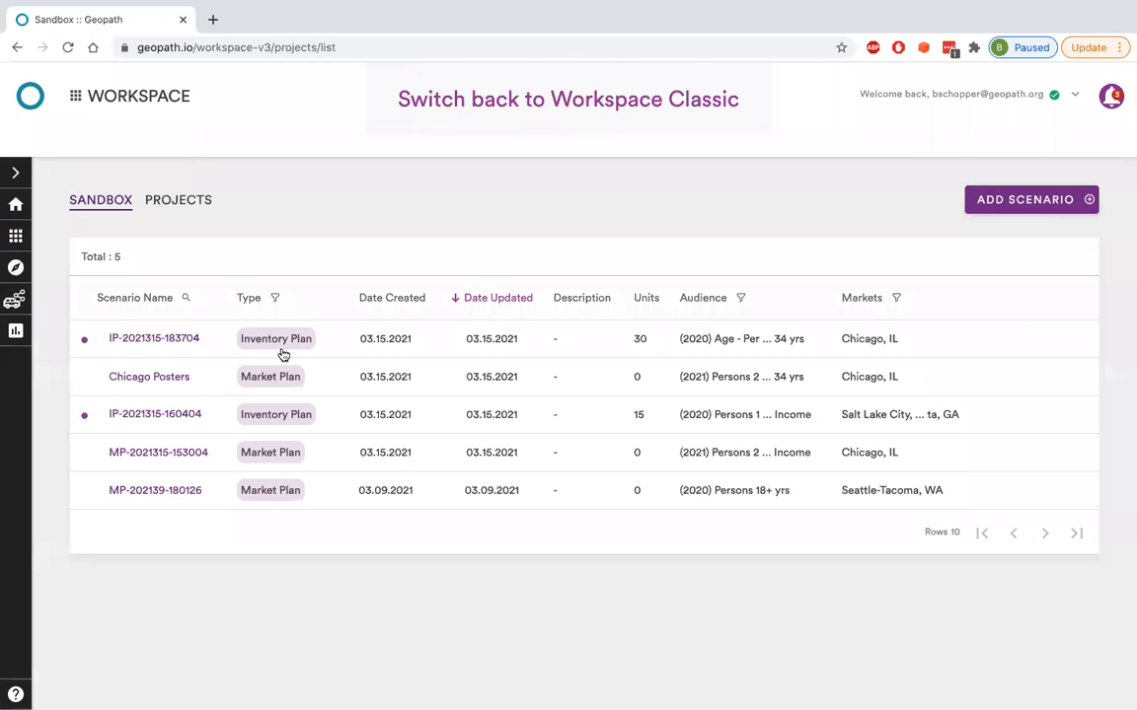
click(266, 341)
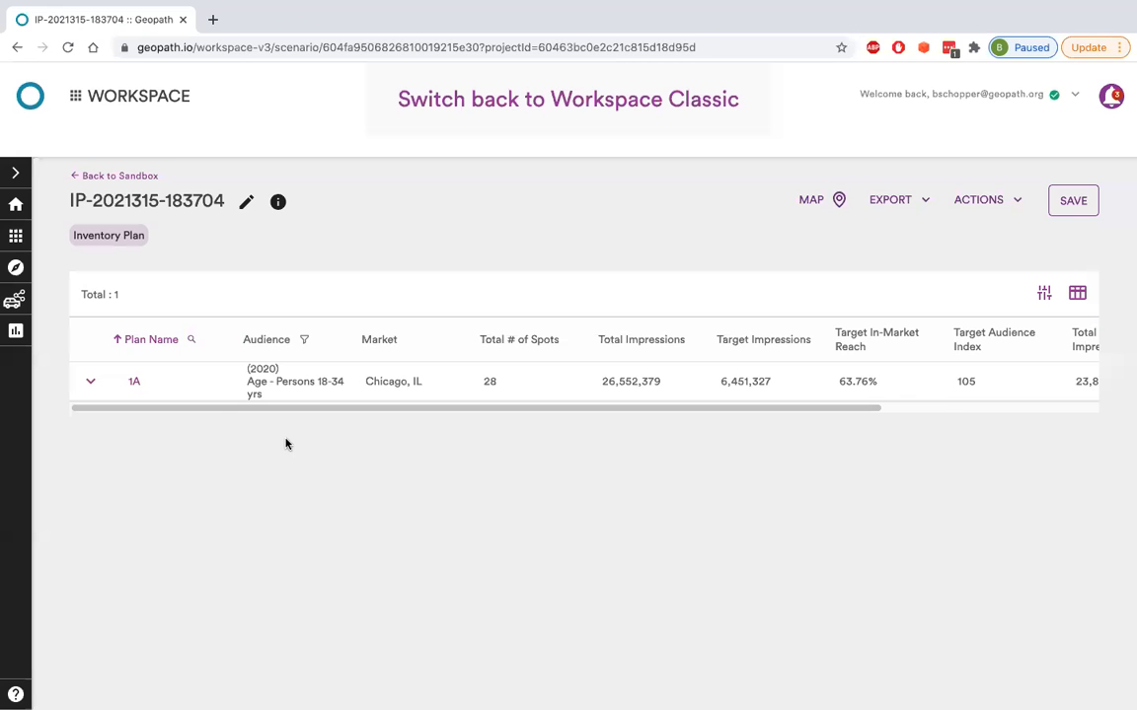
click(91, 382)
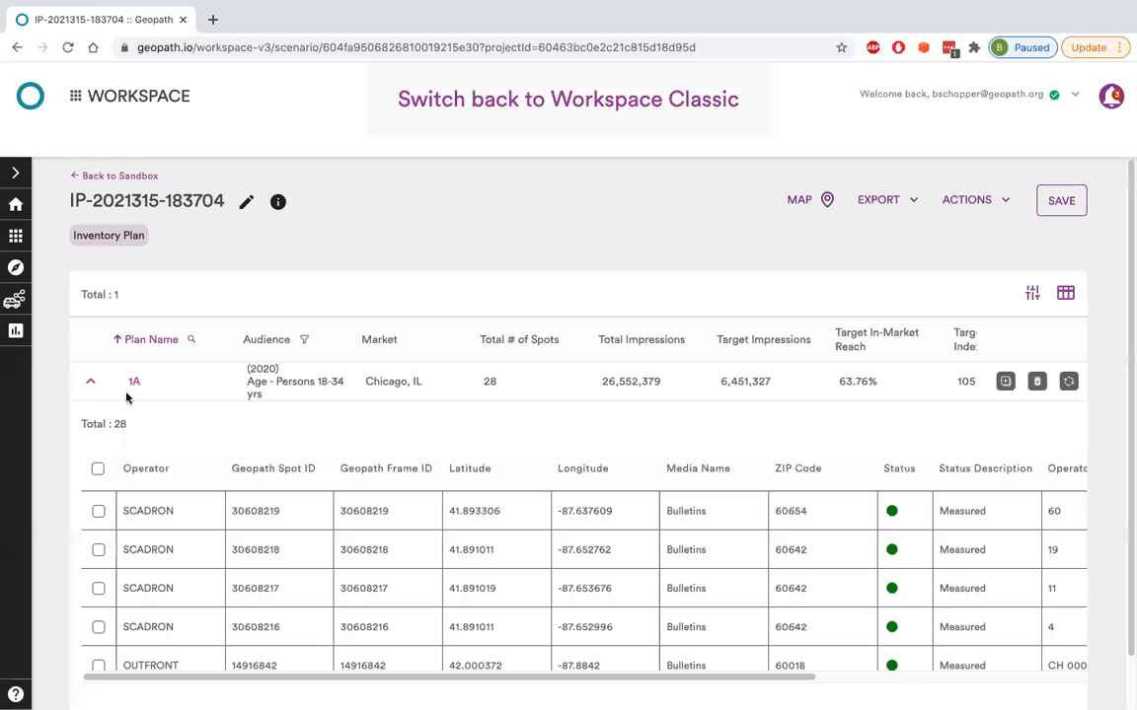
Step: Open the inventory plan's parameters and set the audience data source to Geopath 2020
click(1034, 294)
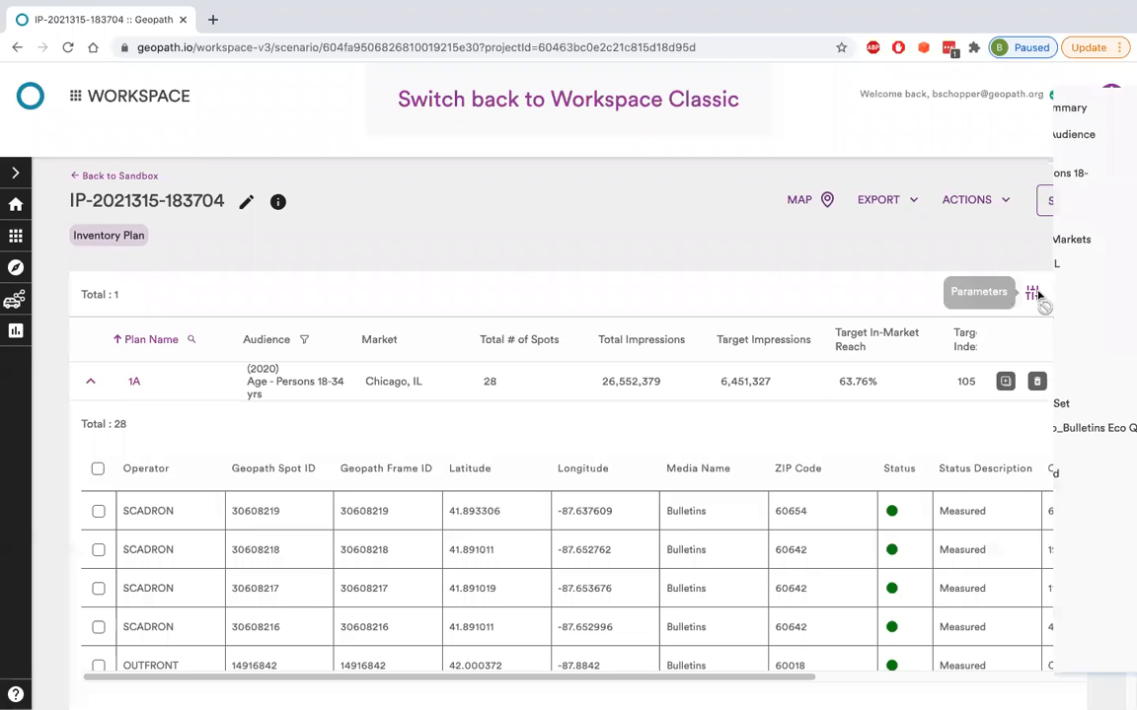
click(842, 142)
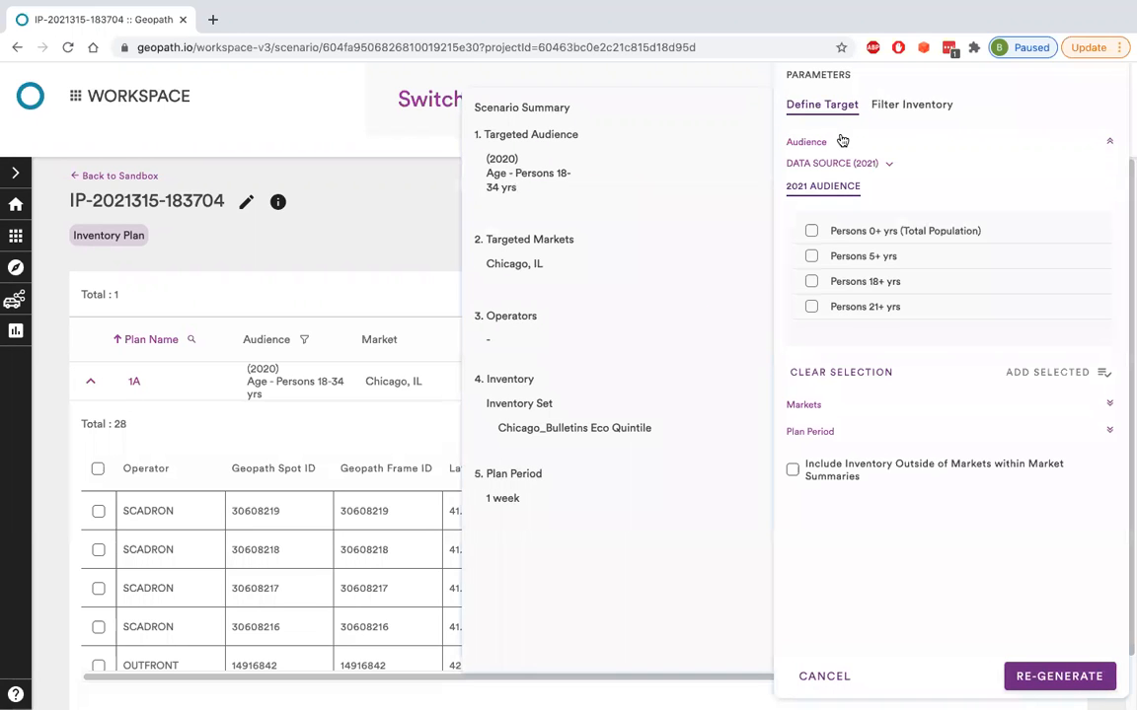
click(885, 164)
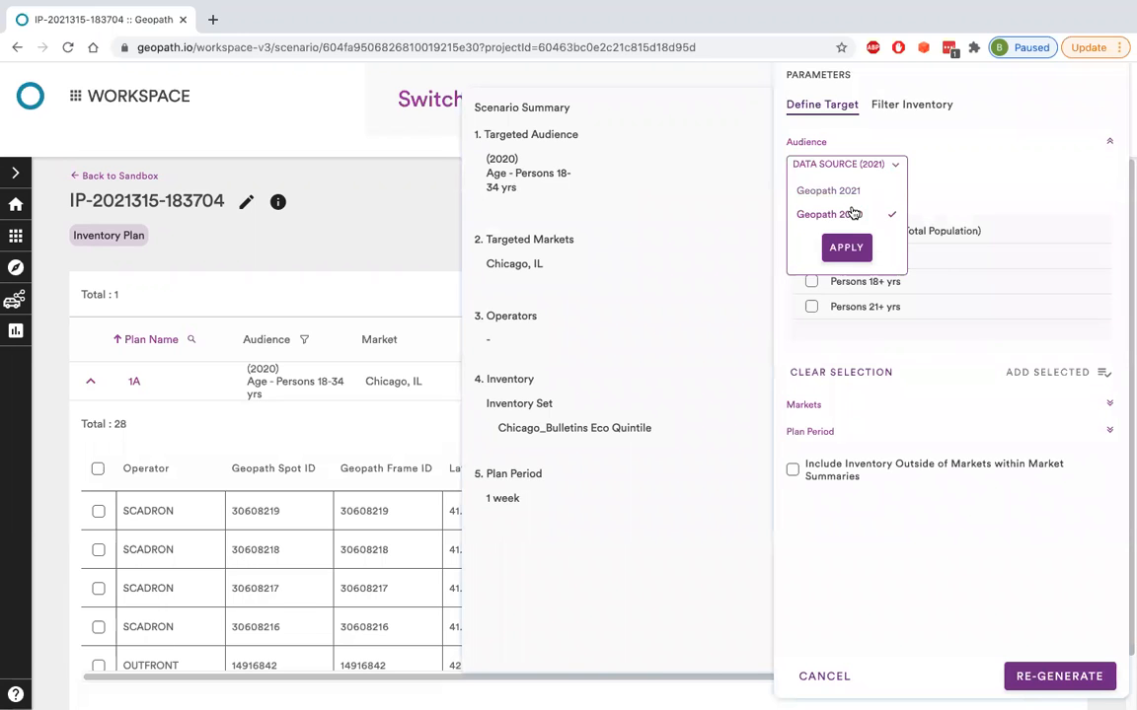
click(843, 247)
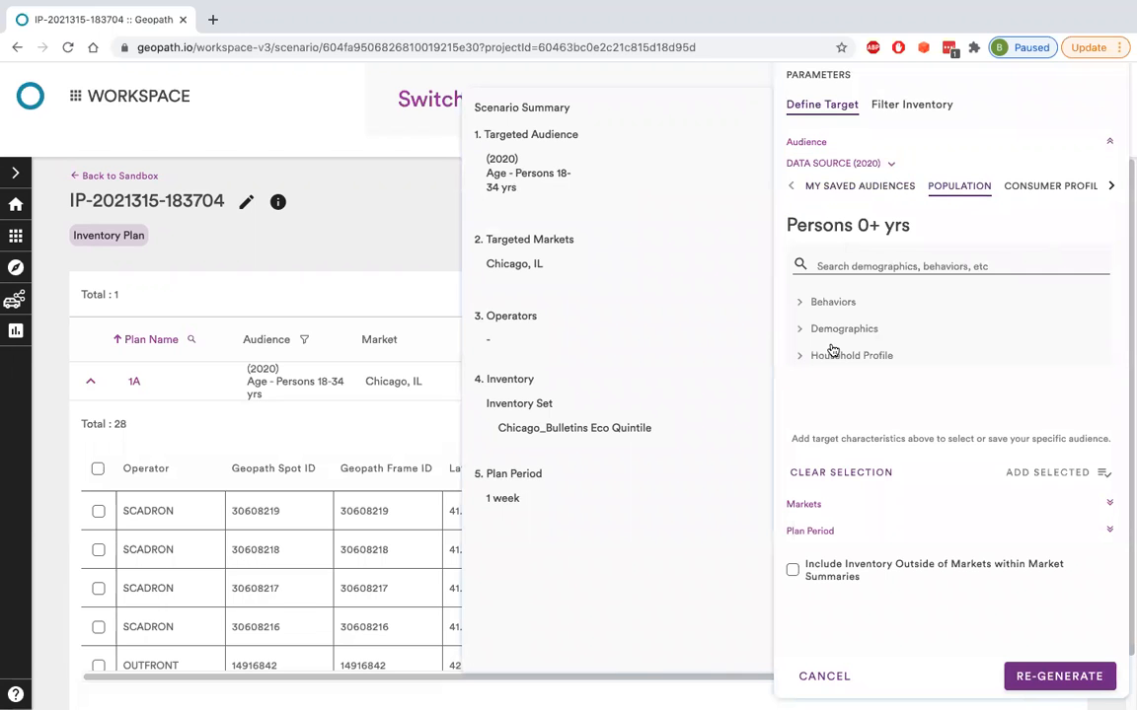
Step: Choose the Persons 18-34 yrs age group as the target audience and add it to the selection
click(845, 328)
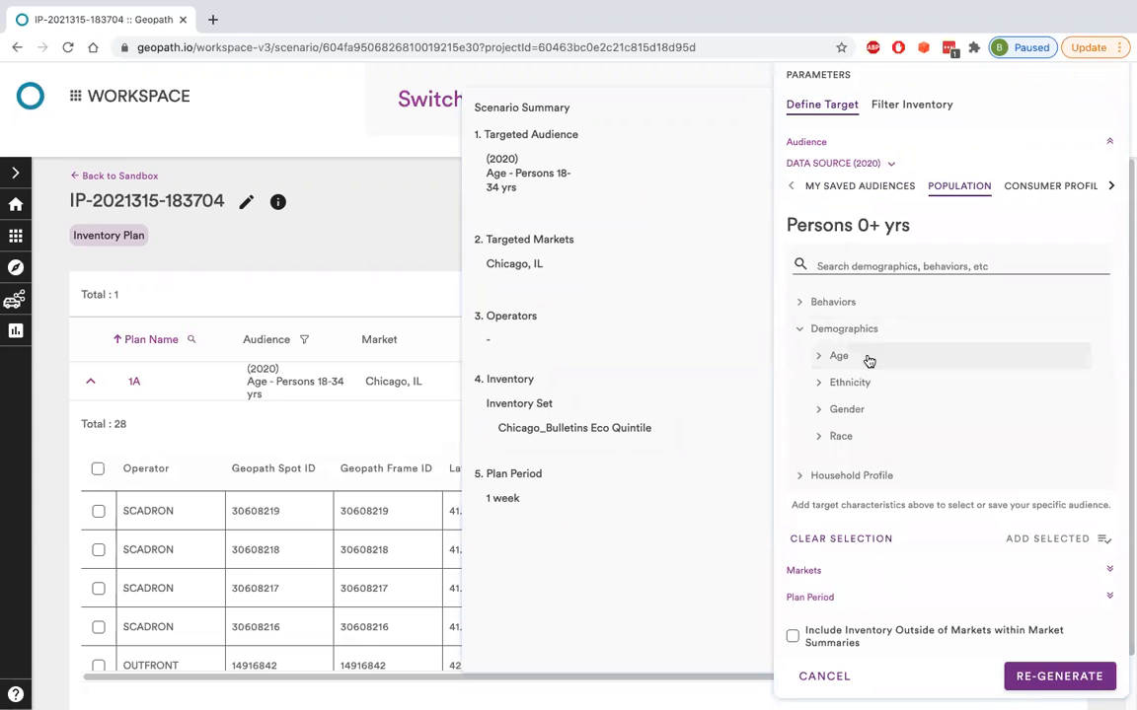
click(896, 361)
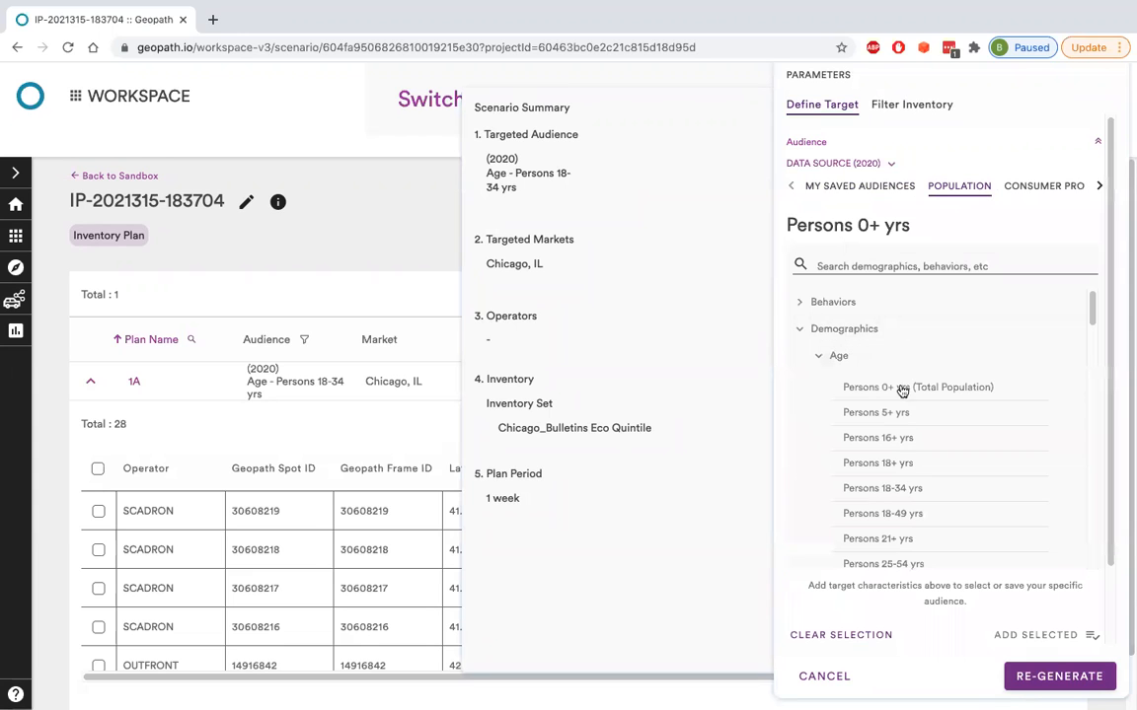
click(909, 491)
scroll(1046, 537, down, 1)
scroll(948, 531, down, 1)
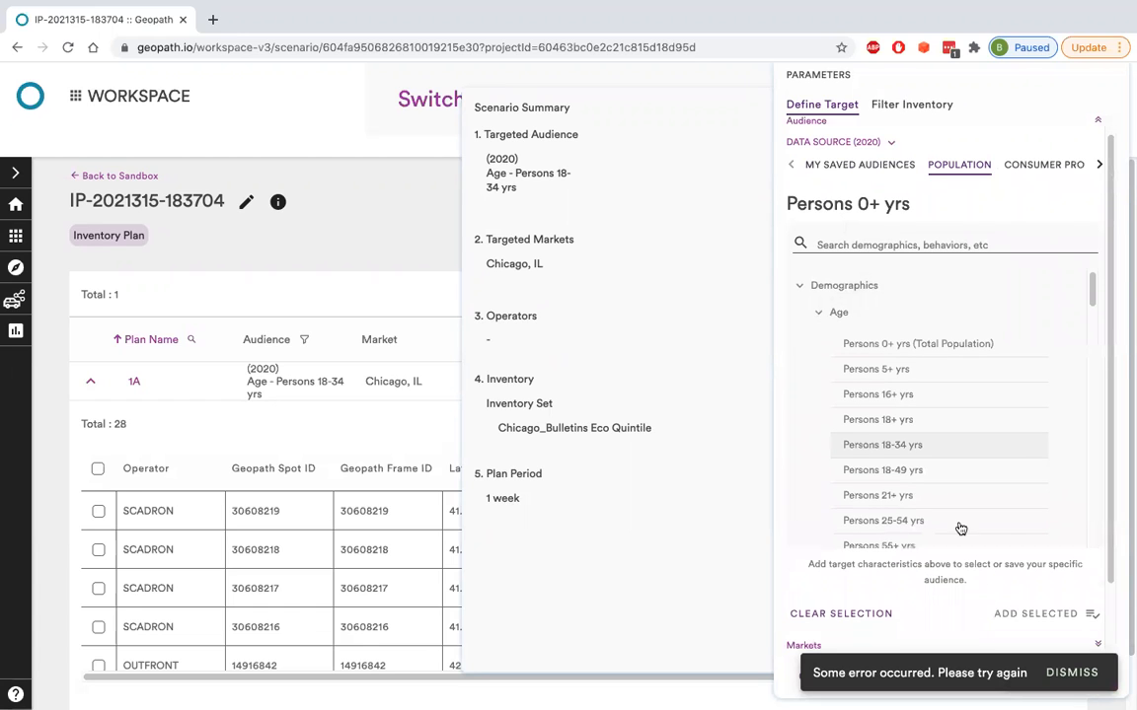
click(1035, 614)
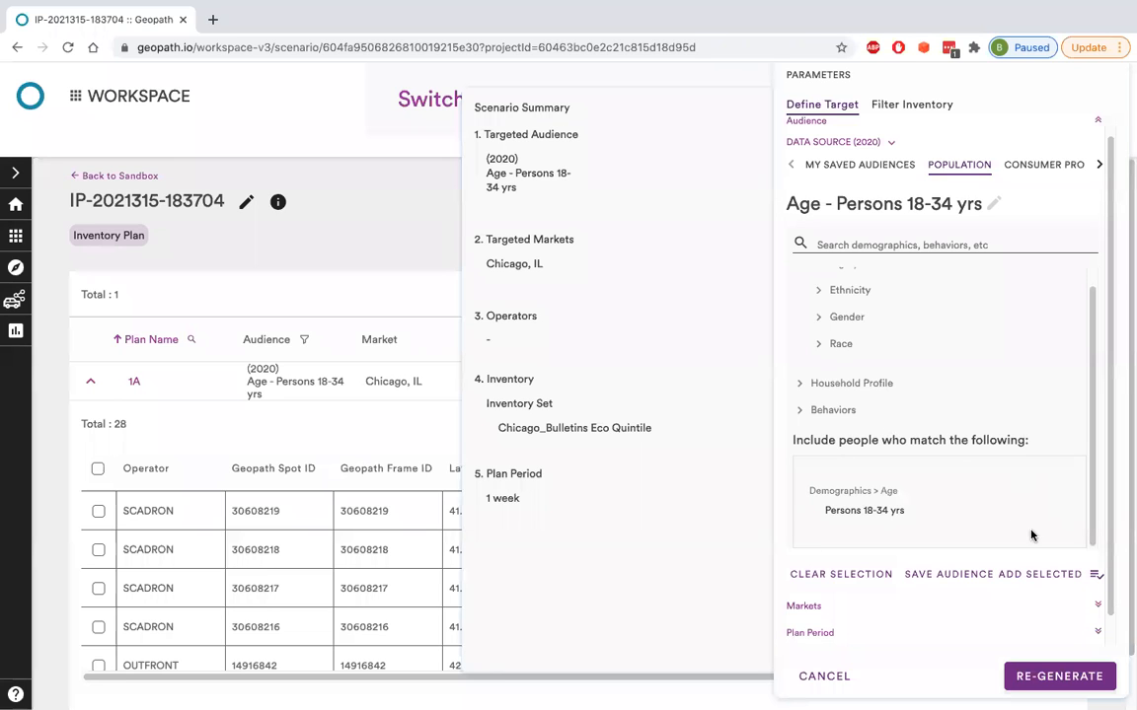
scroll(962, 540, down, 1)
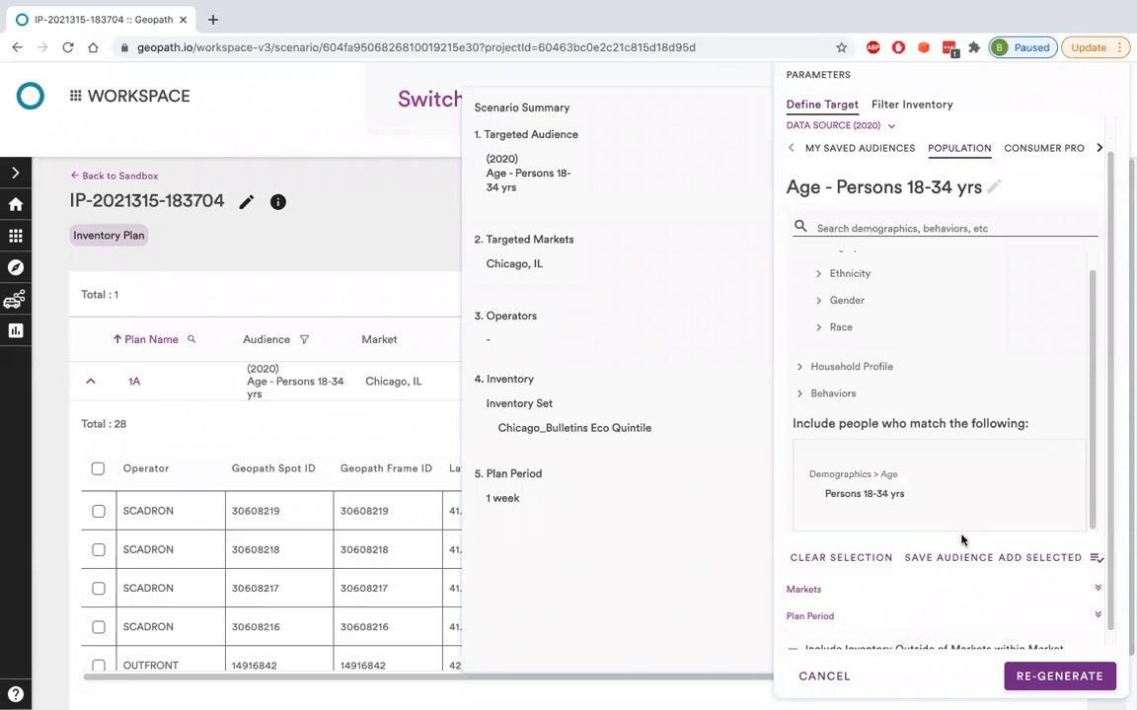
scroll(910, 386, up, 2)
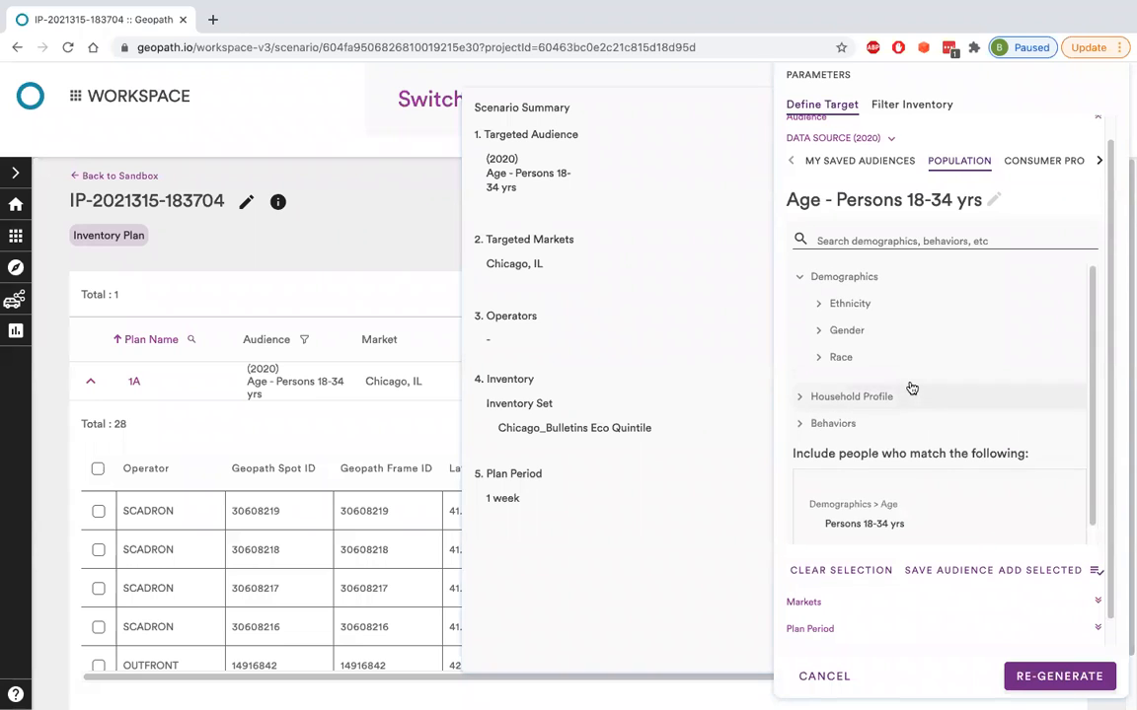
Step: Examine the remaining 2020 audience characteristics under Behaviors, Demographics and Household Profile, including Employment, Race and Income
click(804, 274)
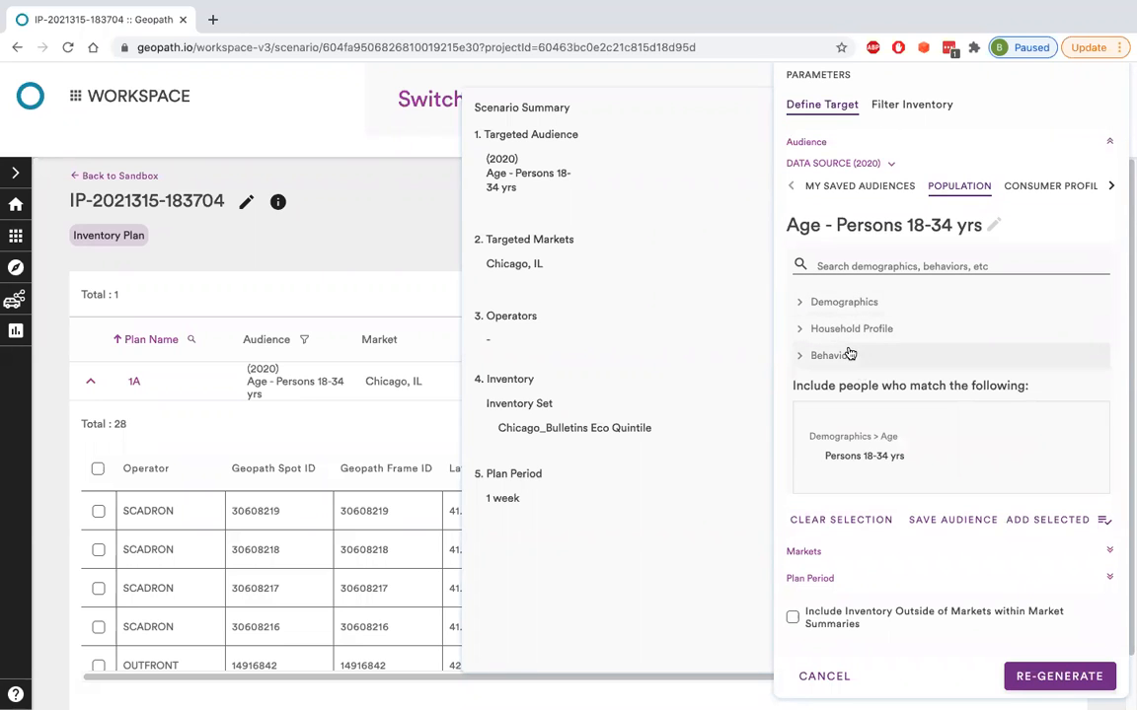
click(866, 360)
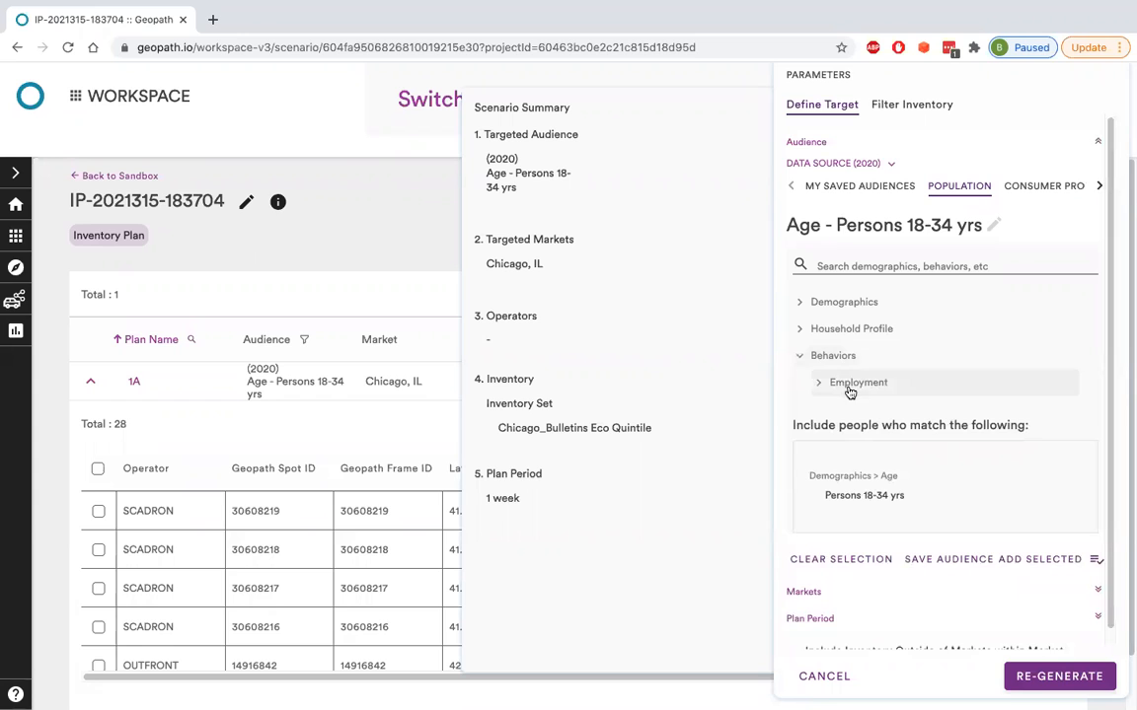
click(852, 384)
click(857, 384)
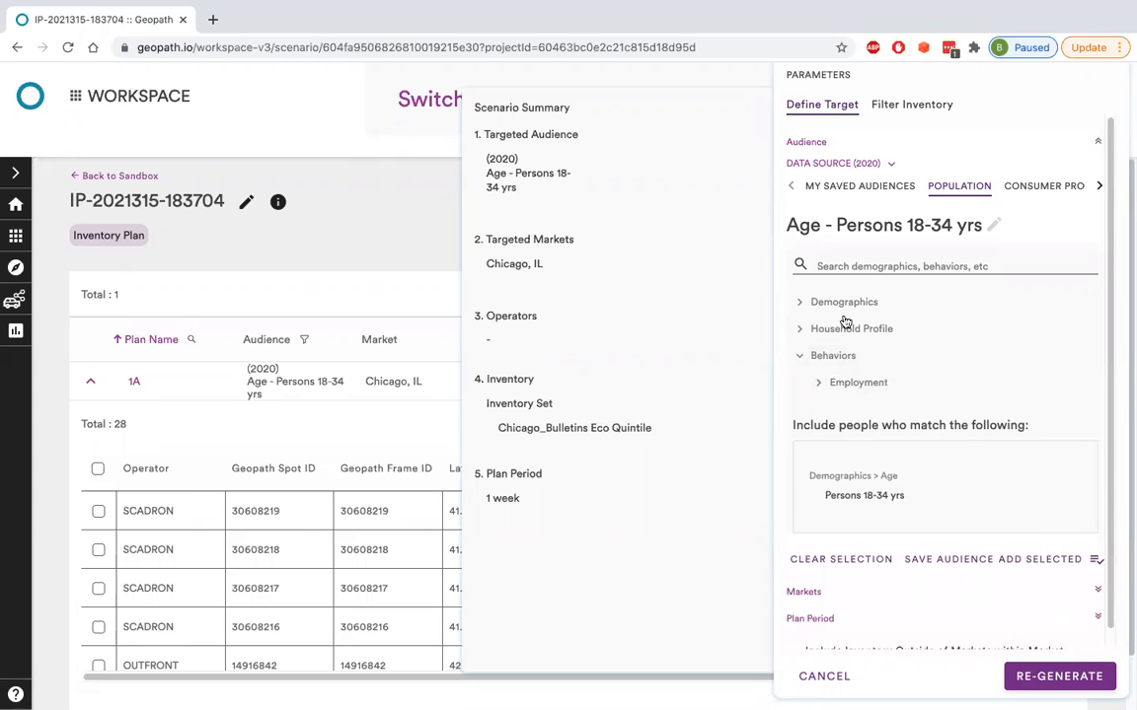
click(843, 303)
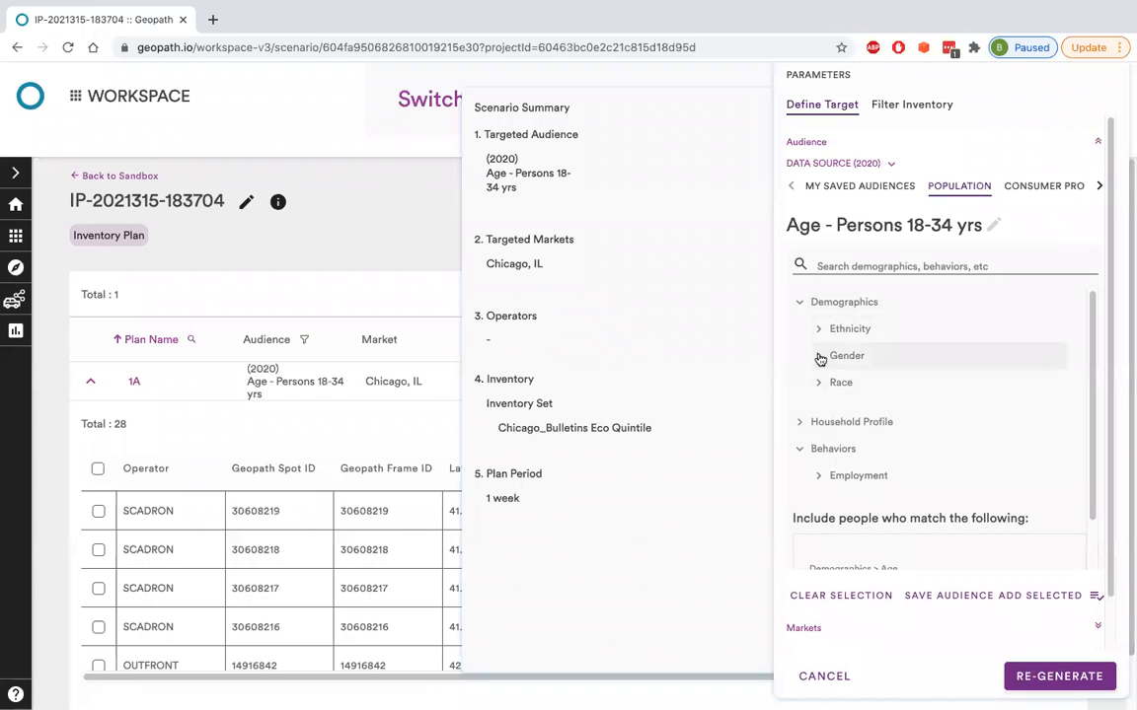
click(821, 386)
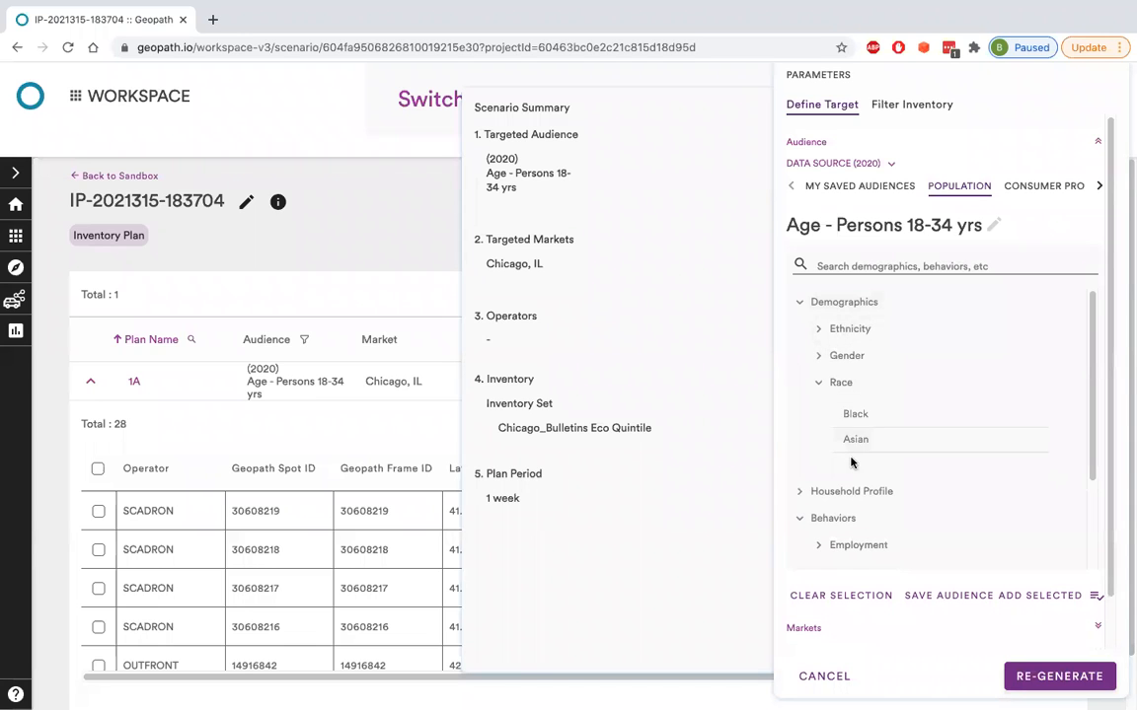
click(818, 386)
click(838, 303)
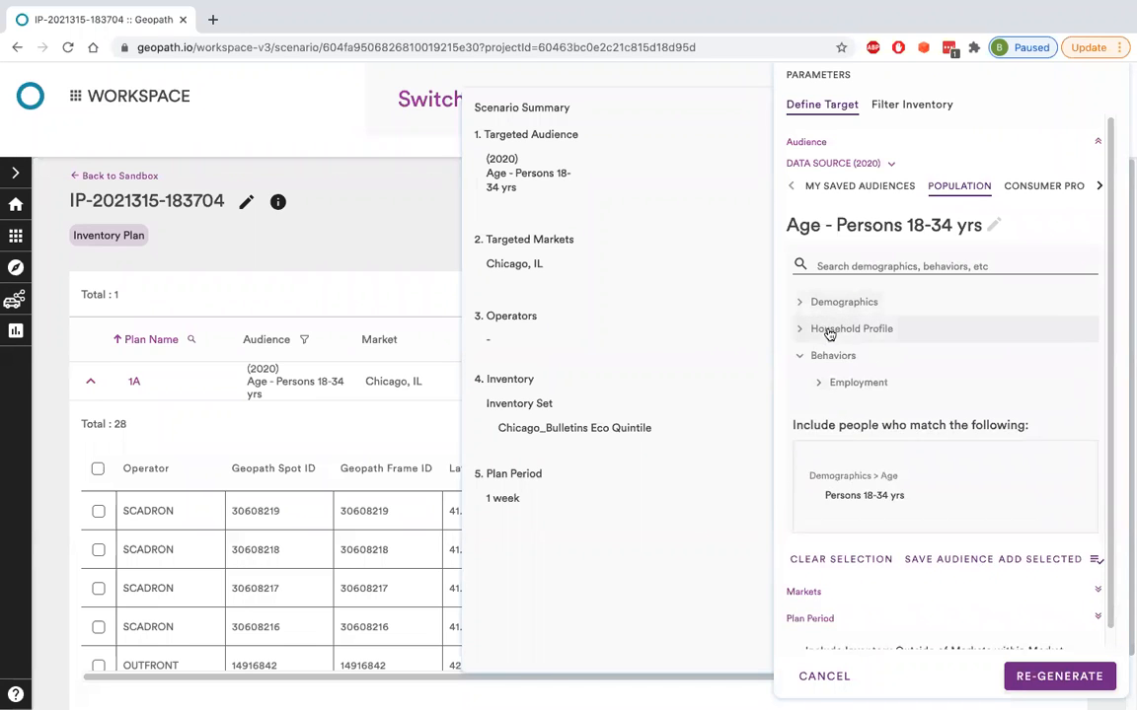
click(829, 329)
click(838, 357)
scroll(885, 375, down, 5)
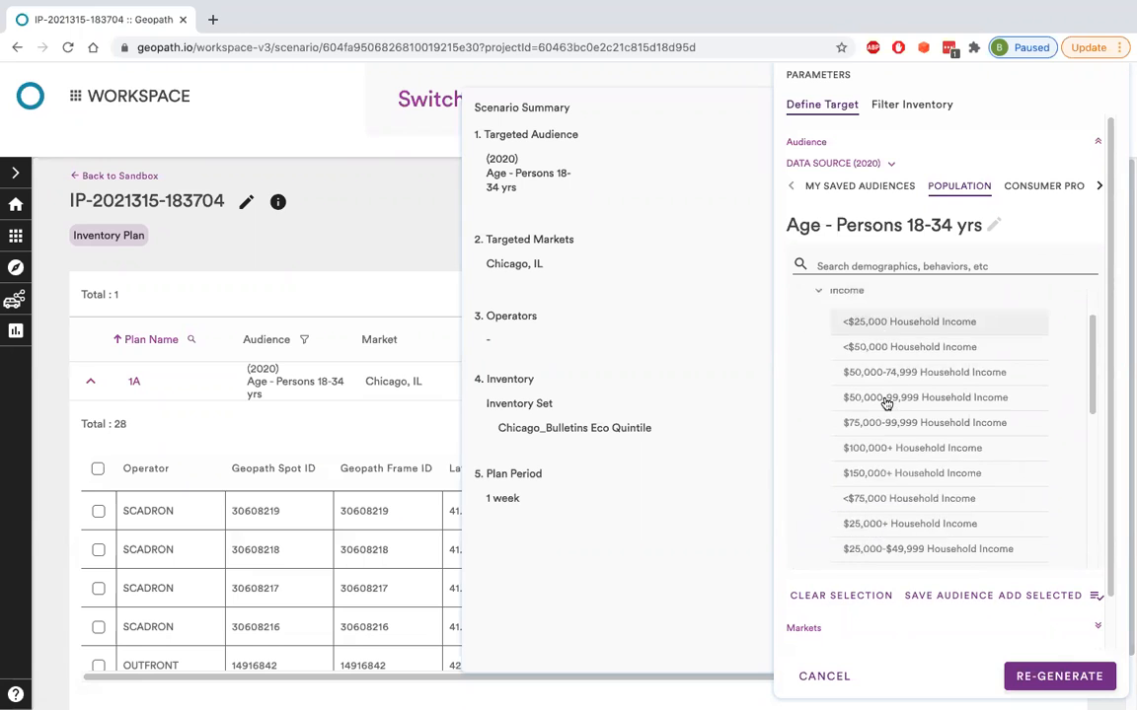
scroll(883, 400, up, 5)
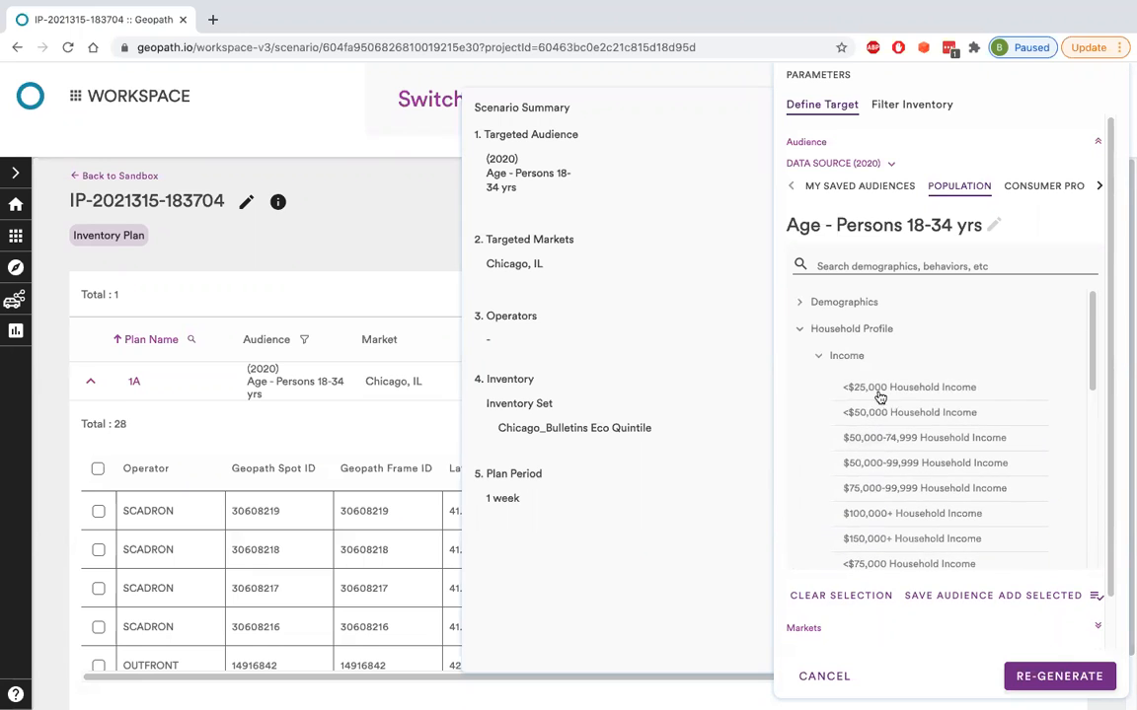
click(832, 355)
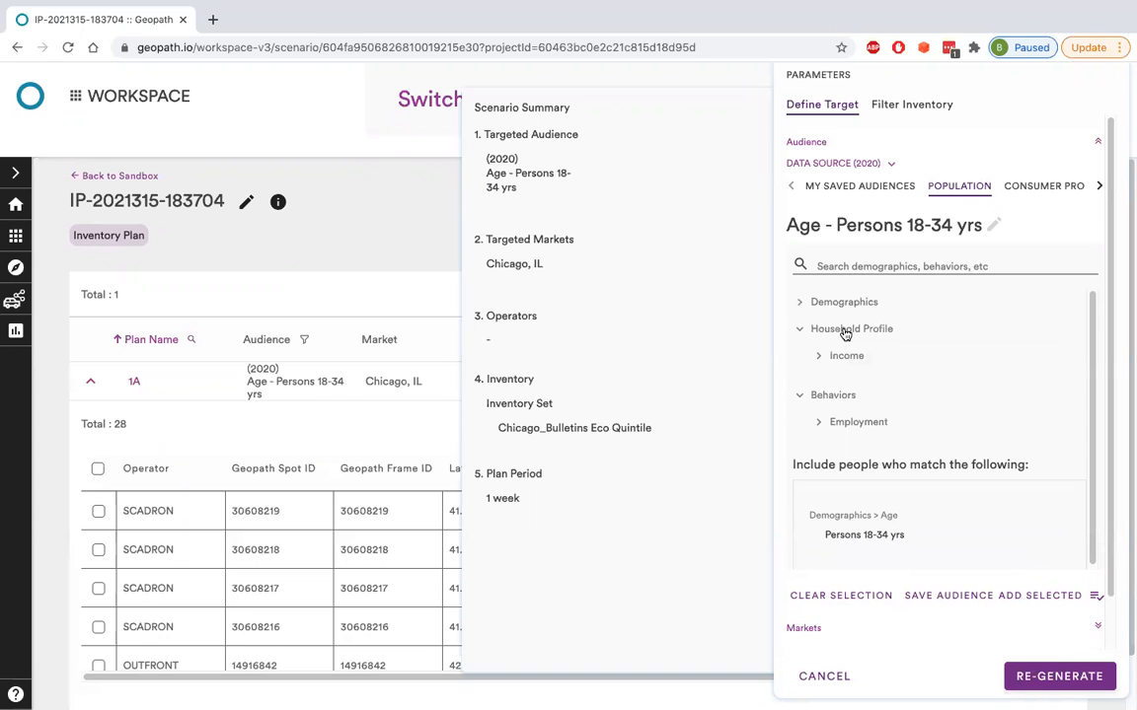
click(846, 331)
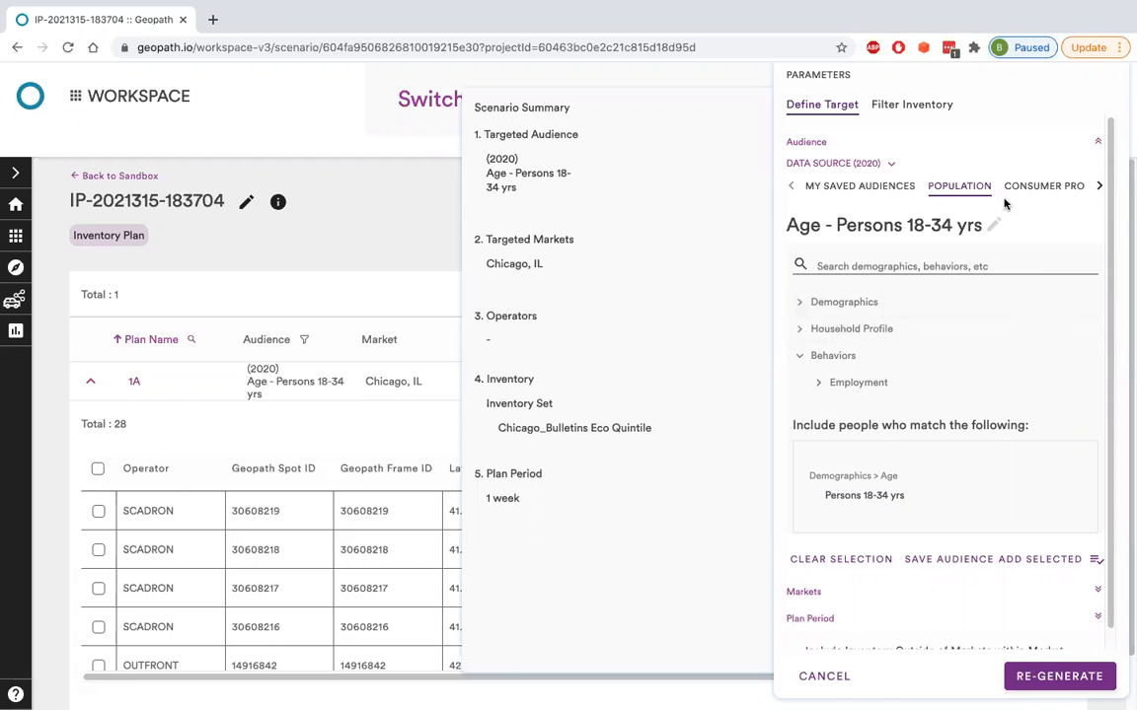
click(868, 355)
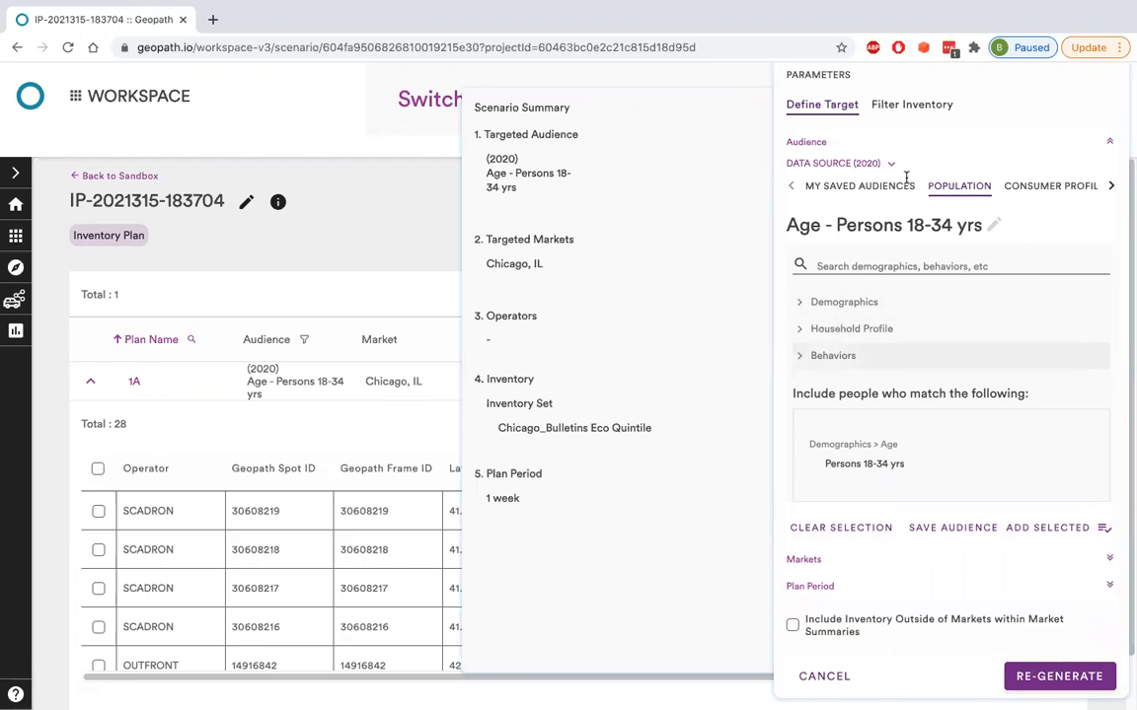
Step: Switch the audience data source to Geopath 2021, then cancel the parameter changes
click(876, 164)
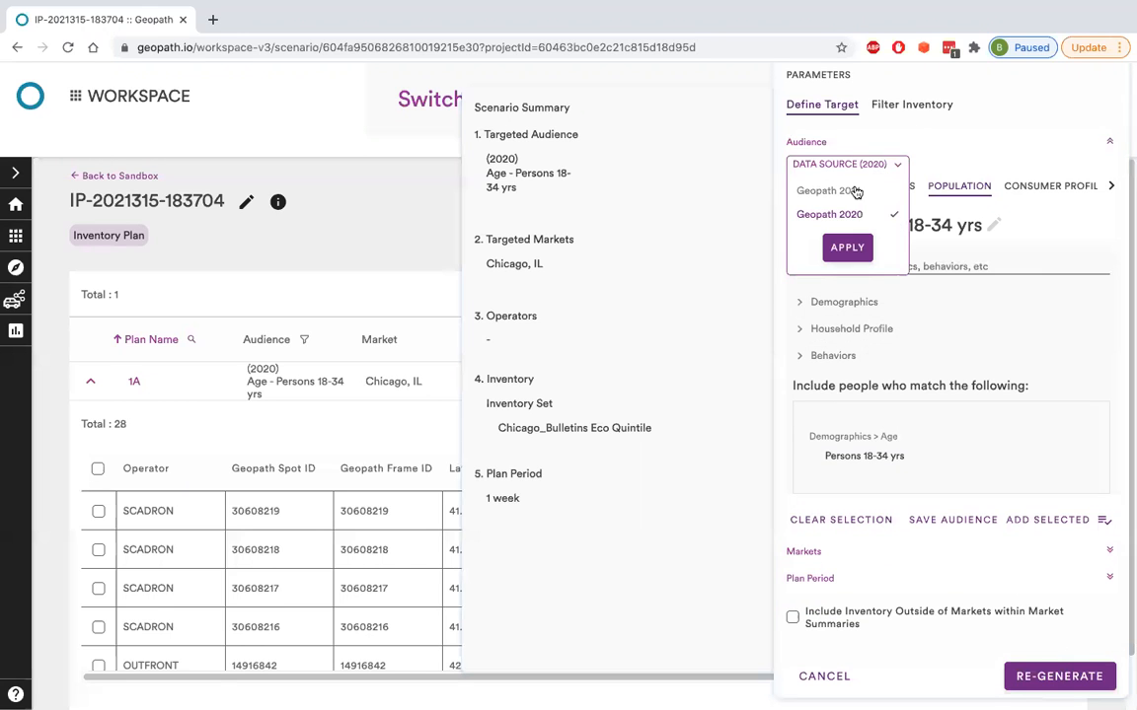
click(847, 248)
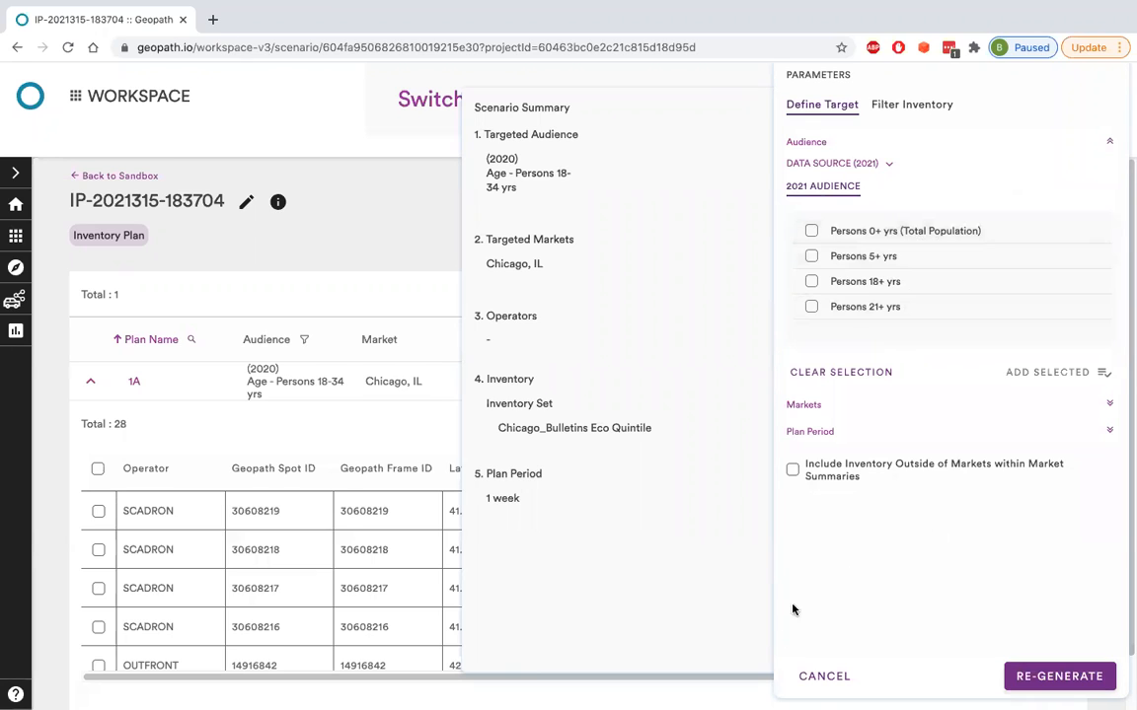
click(825, 675)
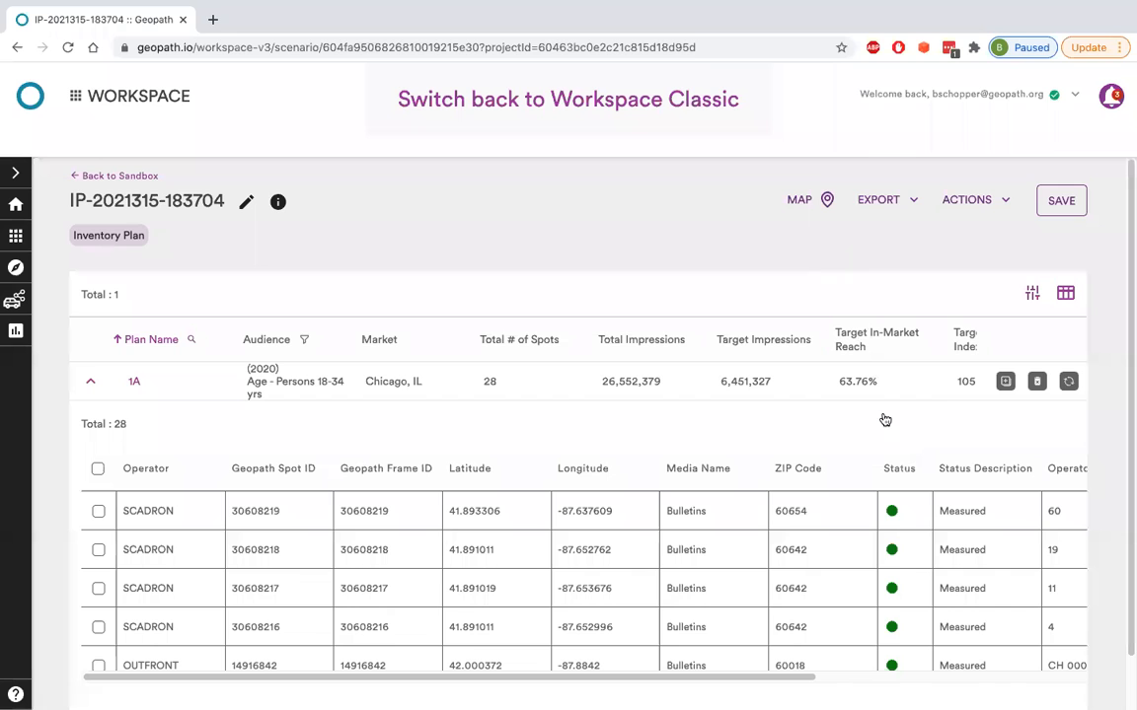
Step: Select the OUTFRONT bulletin spots 636945 and 636916 in plan 1A's spot list
scroll(1104, 401, down, 1)
scroll(1105, 401, up, 1)
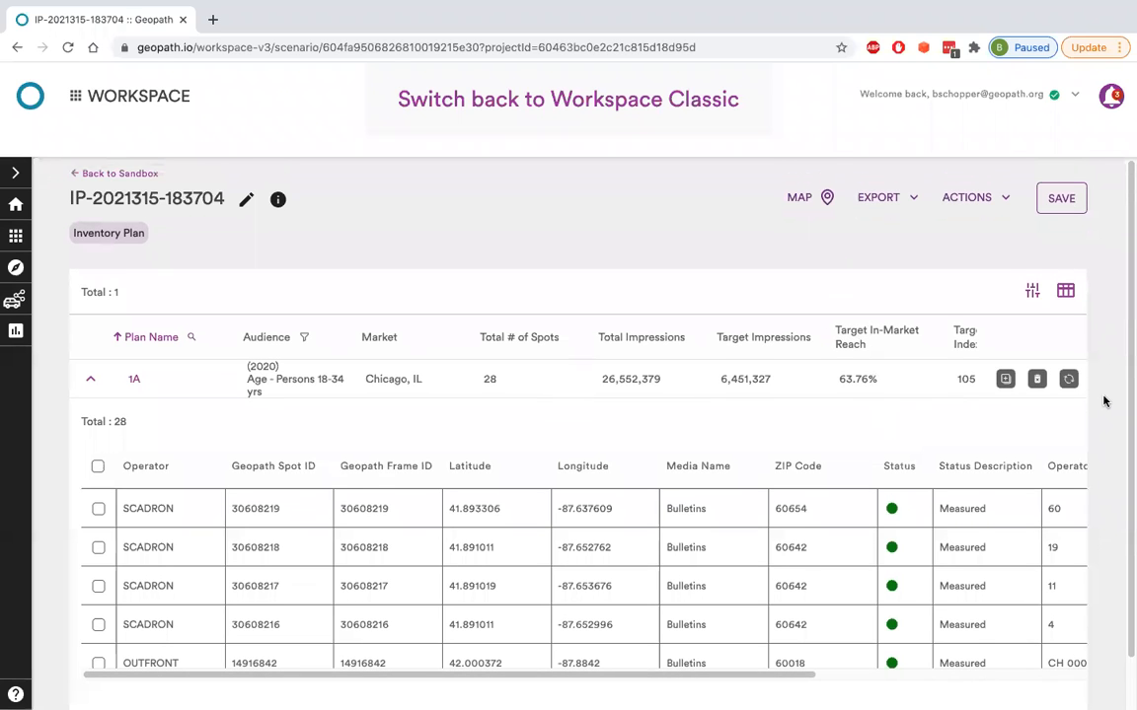
scroll(1104, 401, down, 2)
scroll(1104, 402, down, 1)
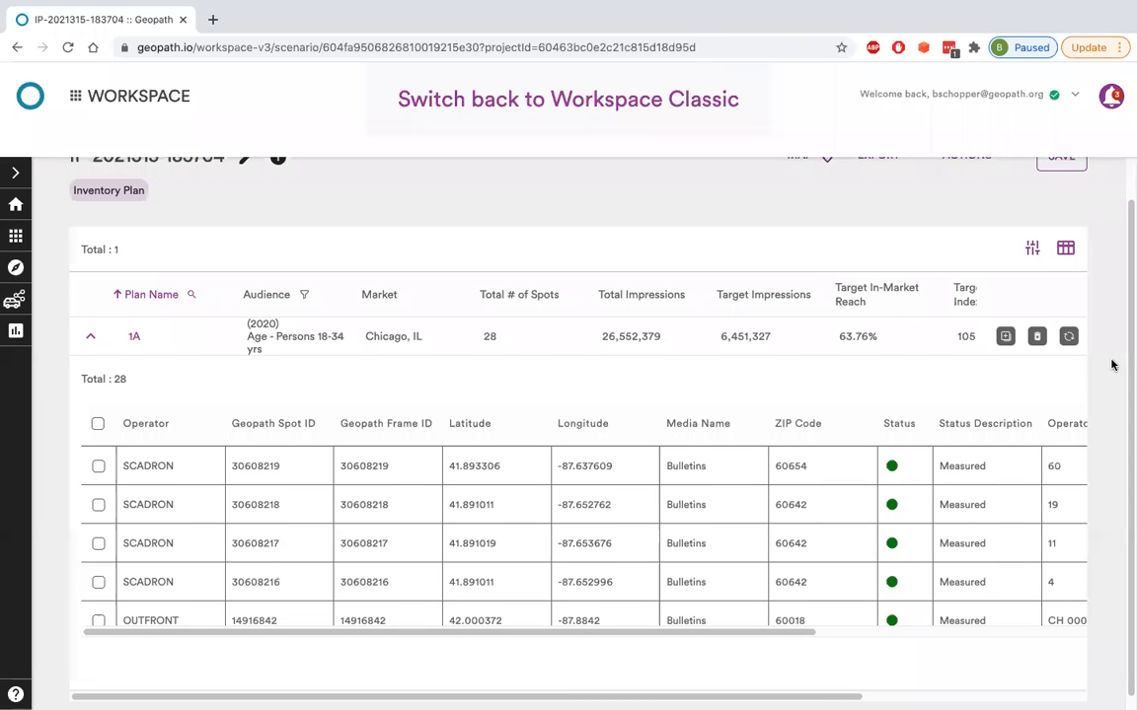
scroll(1111, 365, down, 1)
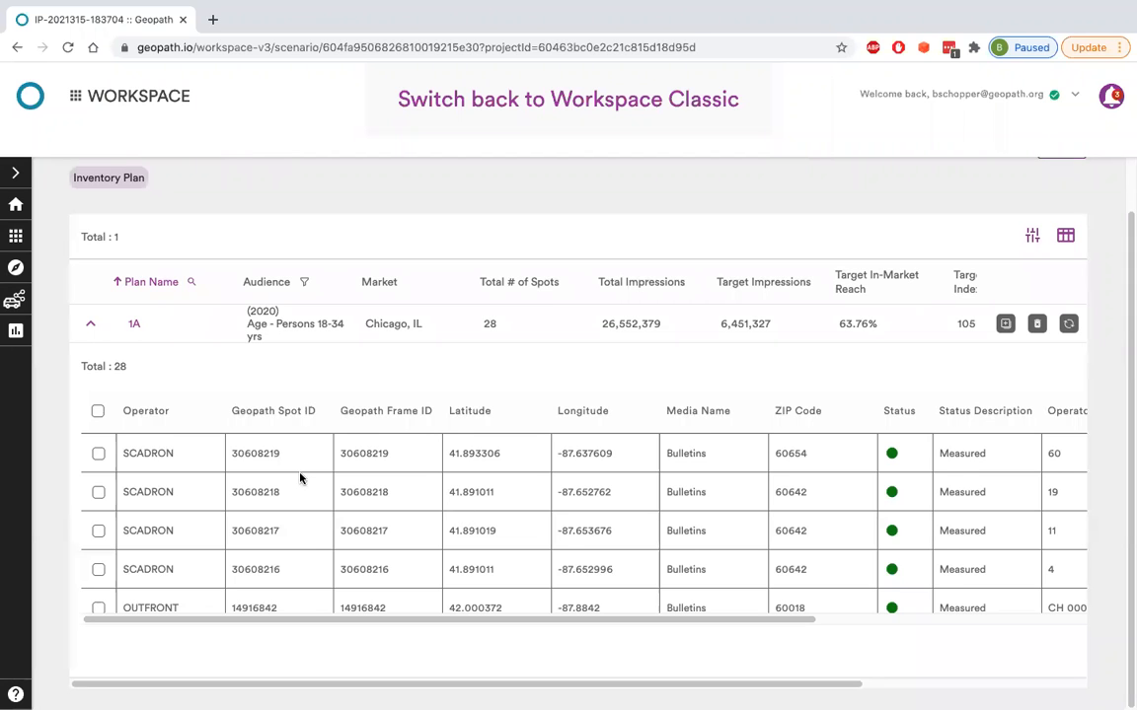
scroll(300, 477, down, 1)
scroll(300, 478, up, 1)
scroll(225, 558, down, 3)
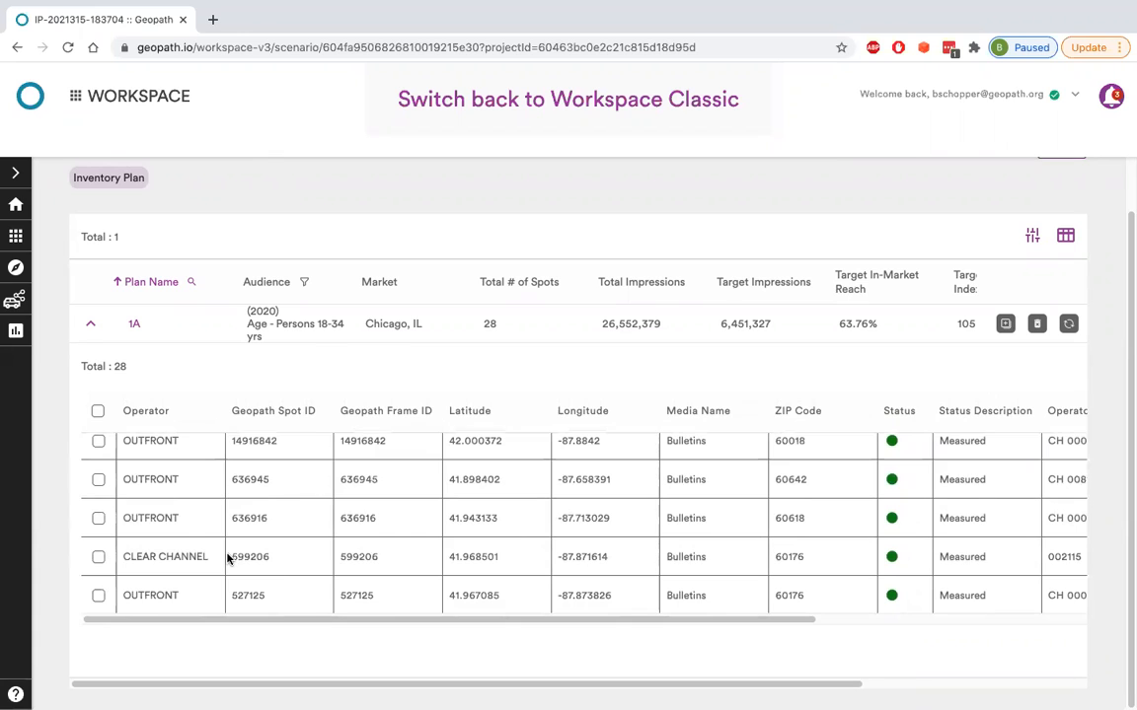
click(98, 479)
click(98, 517)
scroll(121, 556, up, 1)
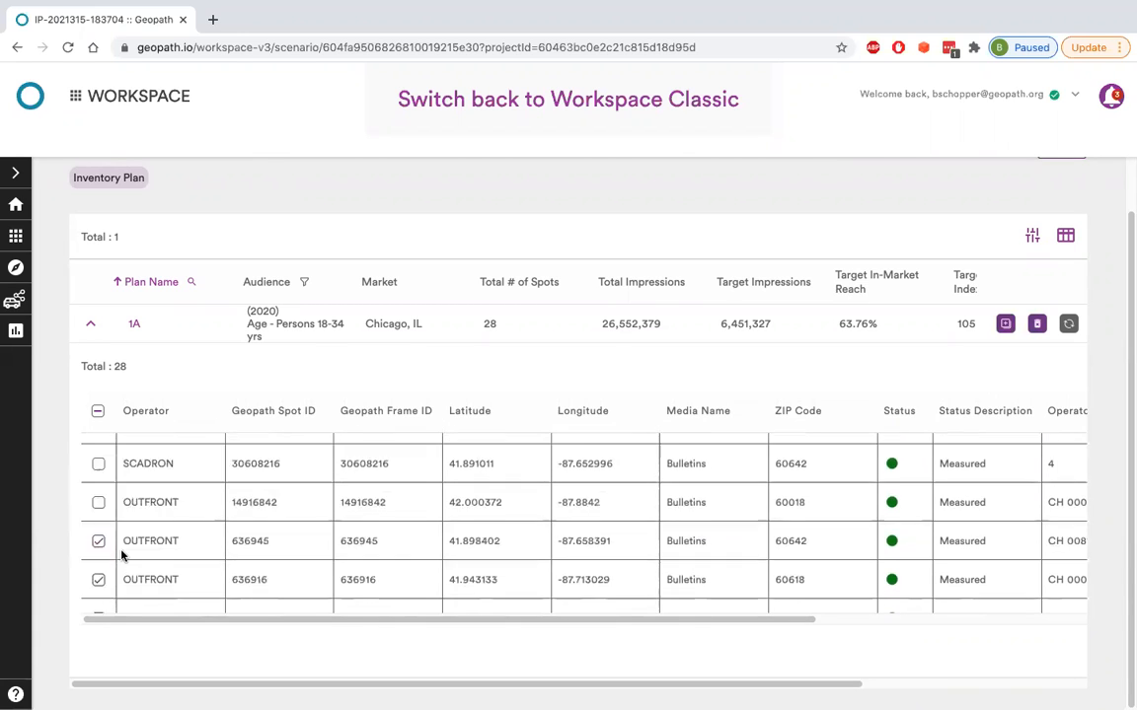
Step: Add a SCADRON spot and the OUTFRONT spots 500101 and 485091 to plan 1A's selection
scroll(121, 556, up, 2)
click(101, 489)
scroll(236, 536, down, 5)
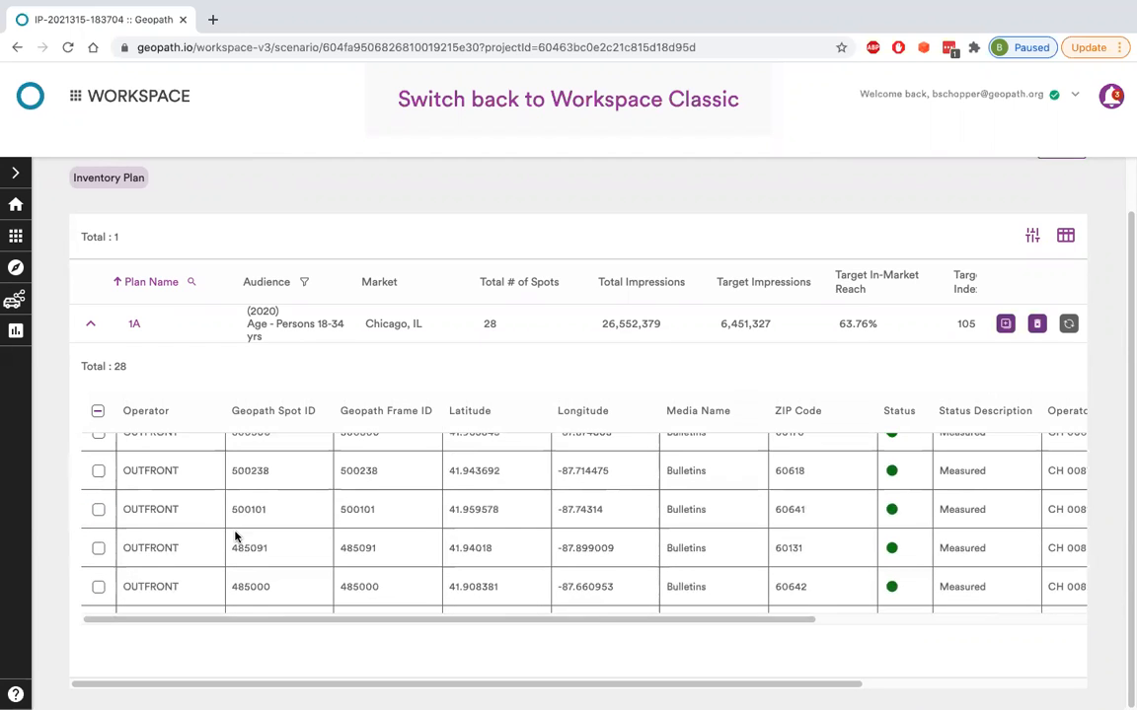
click(97, 509)
click(97, 547)
scroll(666, 503, down, 2)
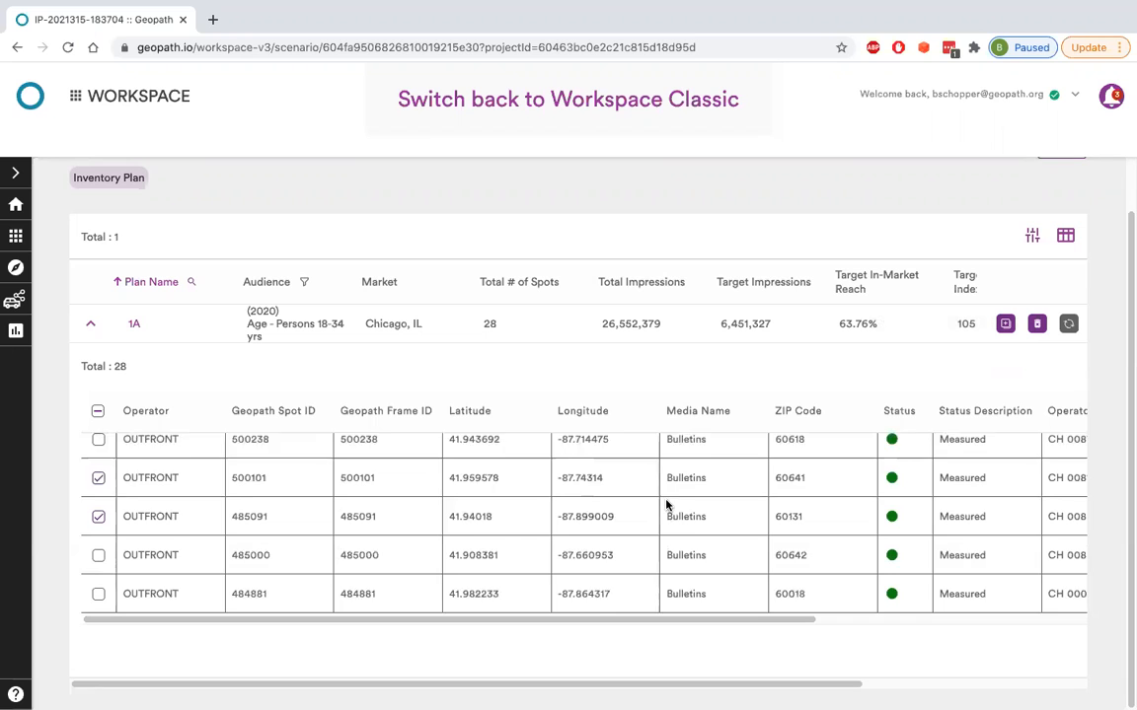
scroll(666, 505, up, 1)
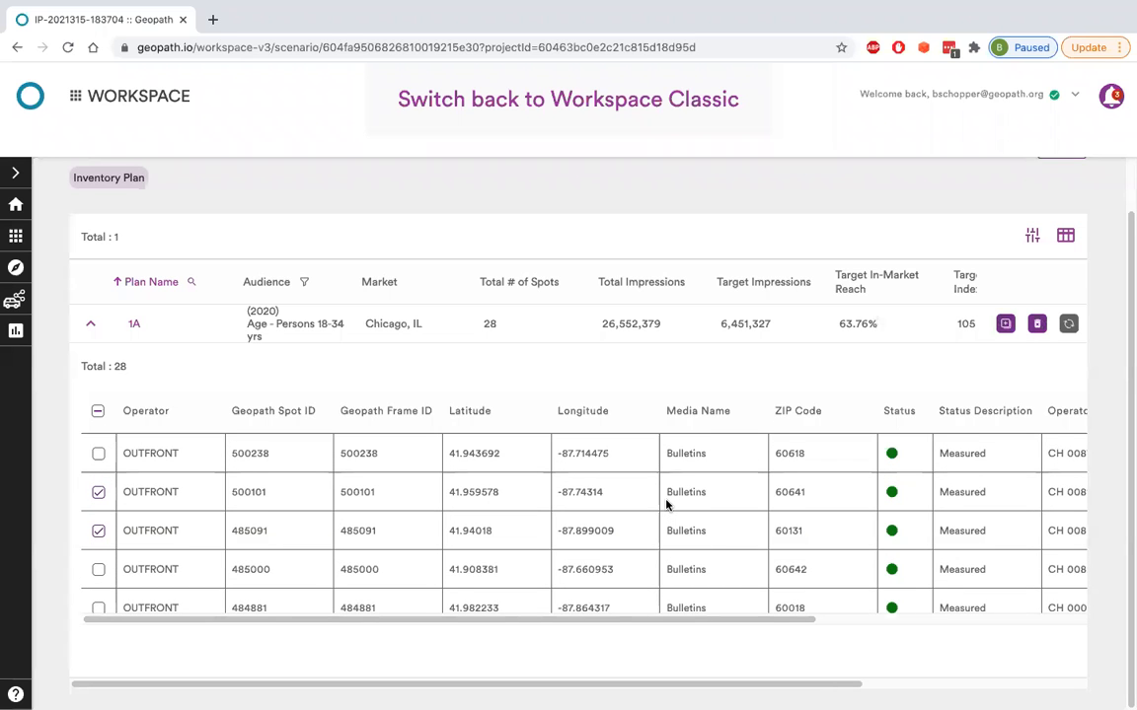
Step: Examine the spot-level impressions, audience index, in-market reach and place columns in plan 1A's spot list
scroll(666, 503, up, 6)
scroll(666, 501, up, 3)
scroll(666, 500, down, 3)
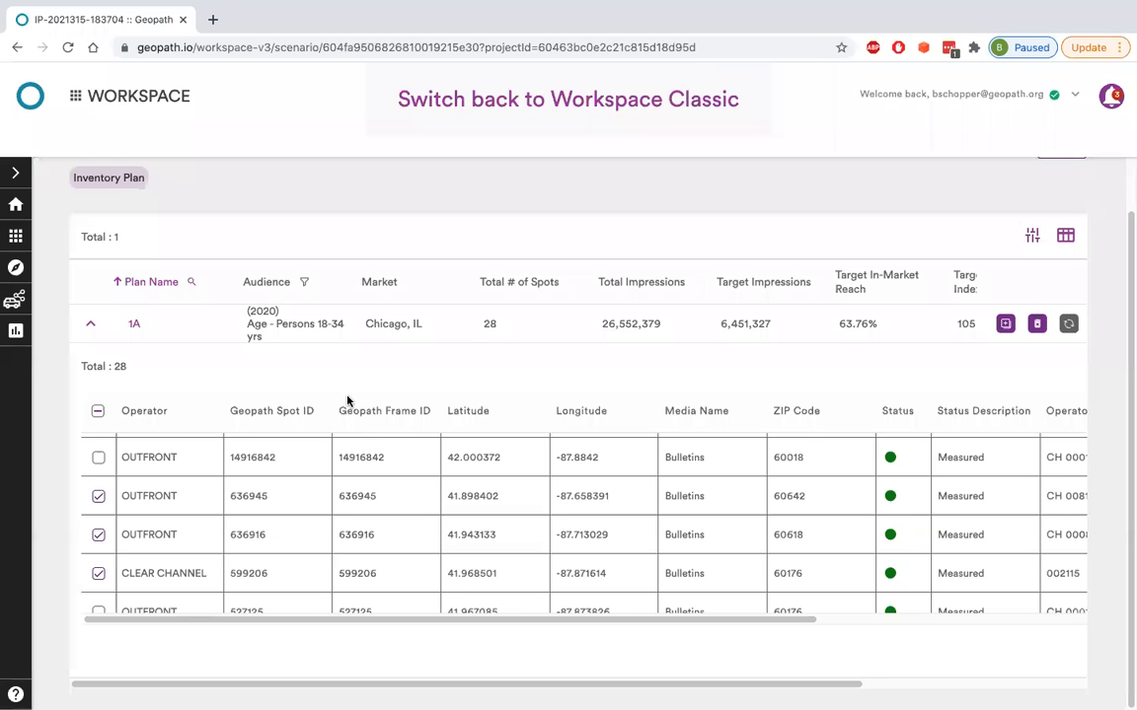
scroll(437, 386, down, 1)
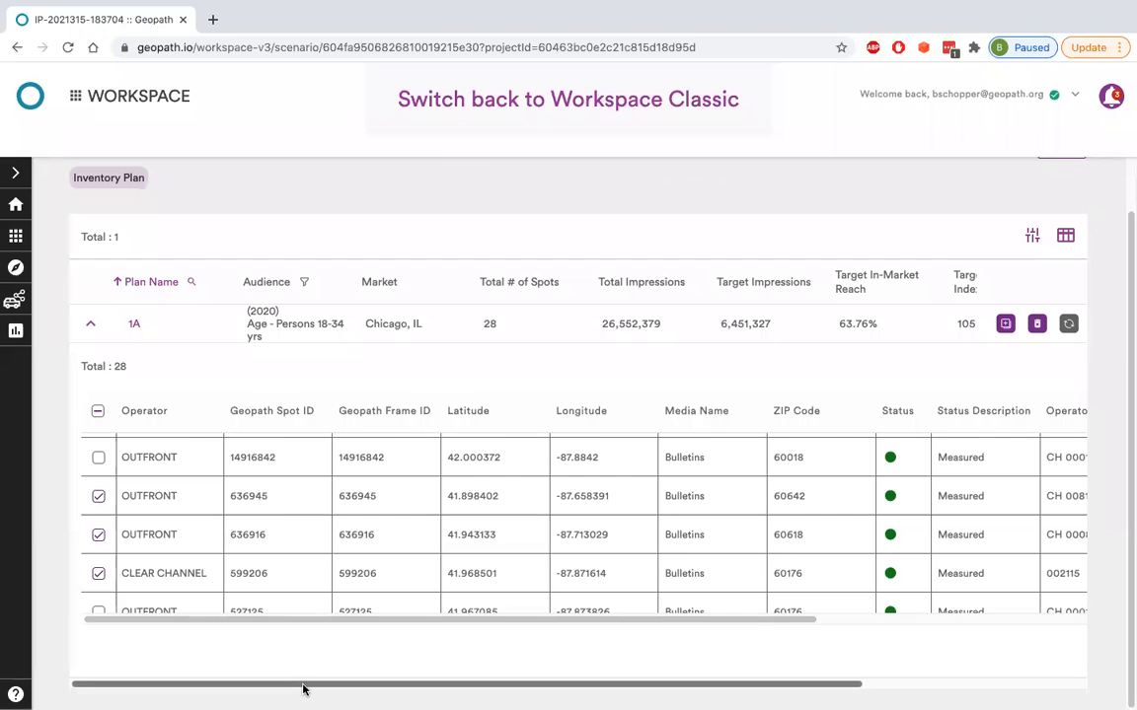
drag(358, 687, 580, 687)
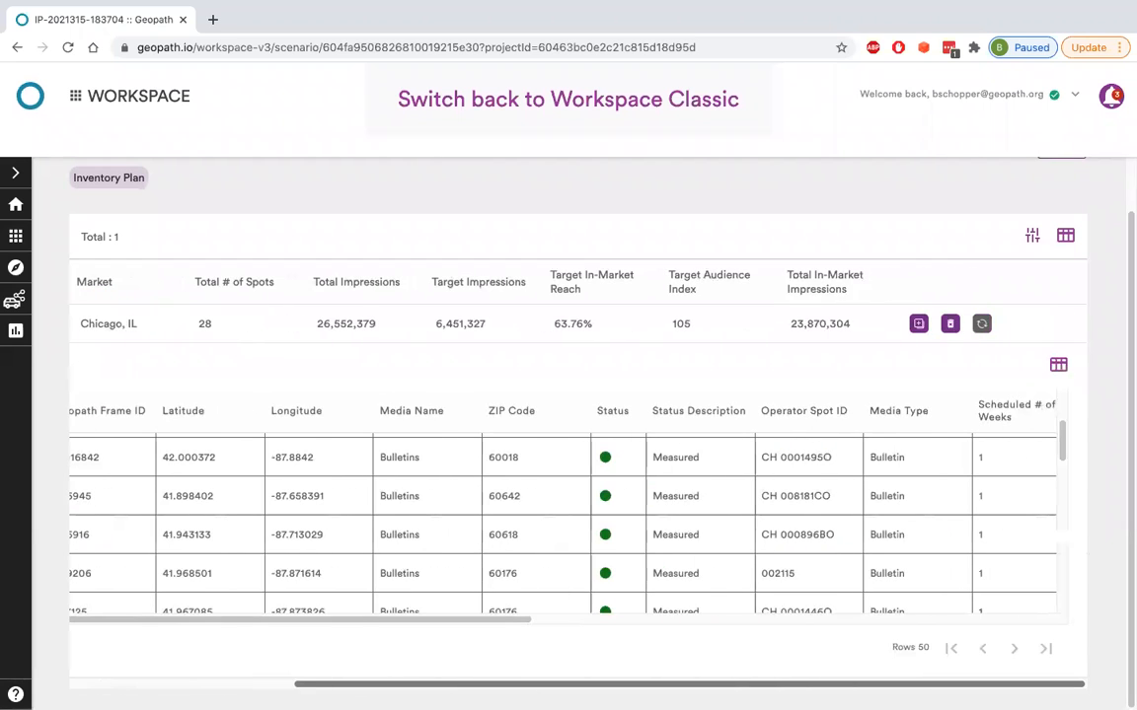
drag(749, 687, 774, 690)
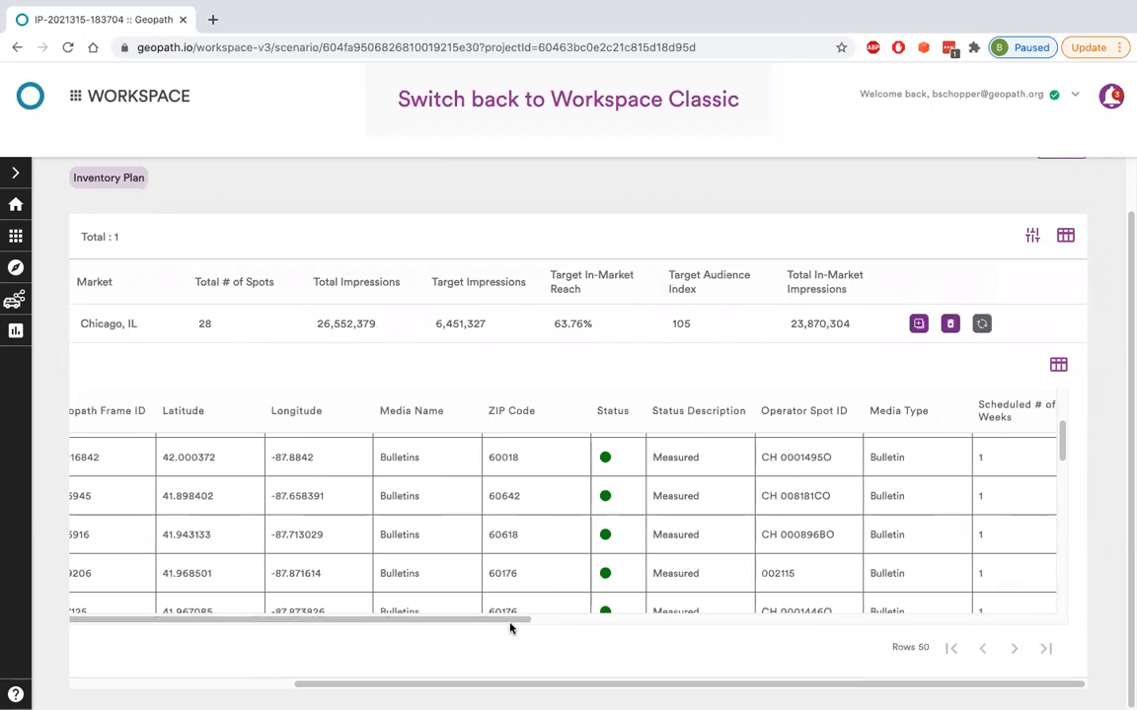
drag(533, 619, 962, 683)
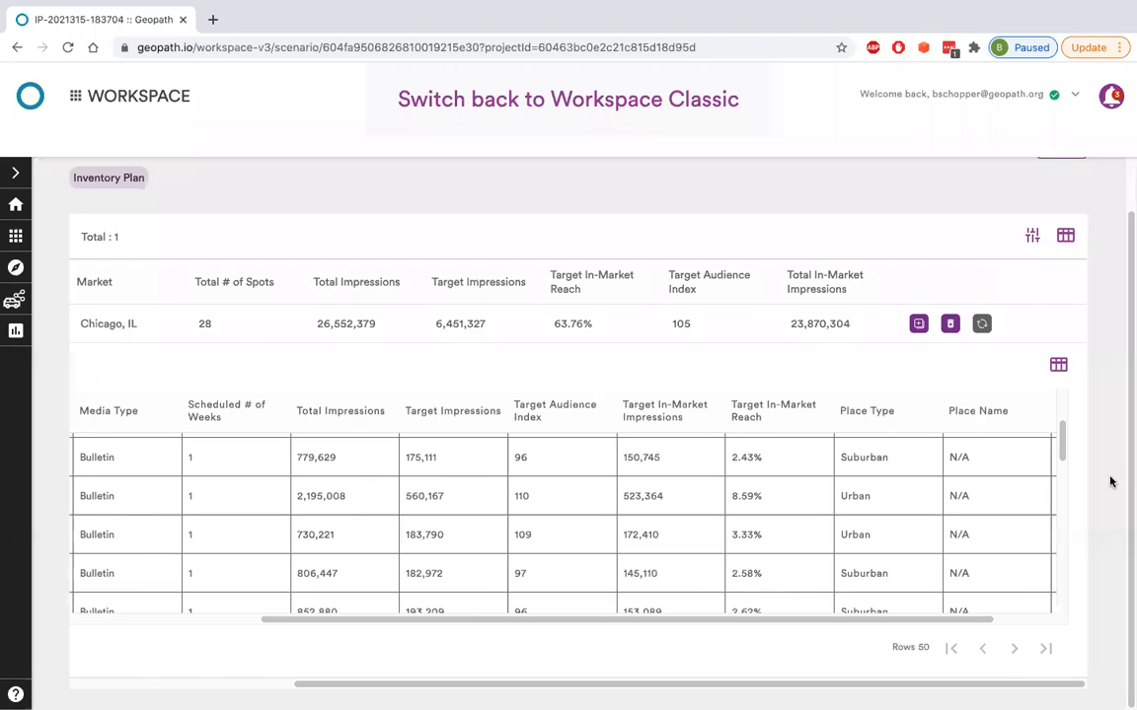
scroll(657, 201, up, 2)
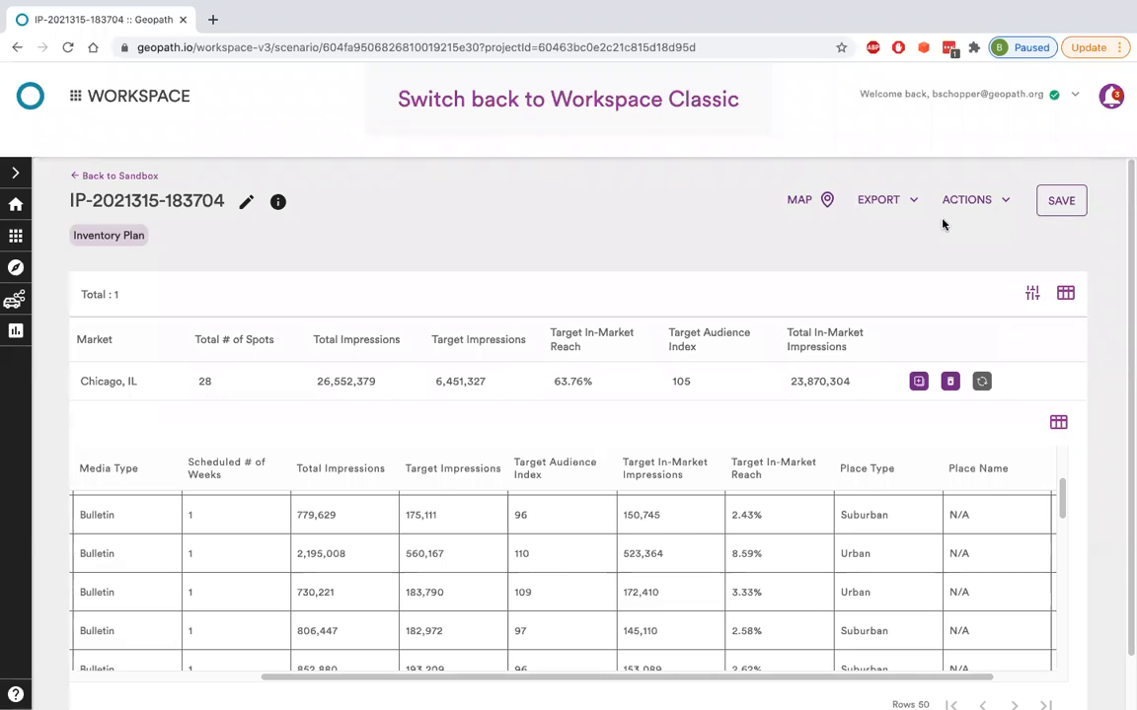
click(1063, 196)
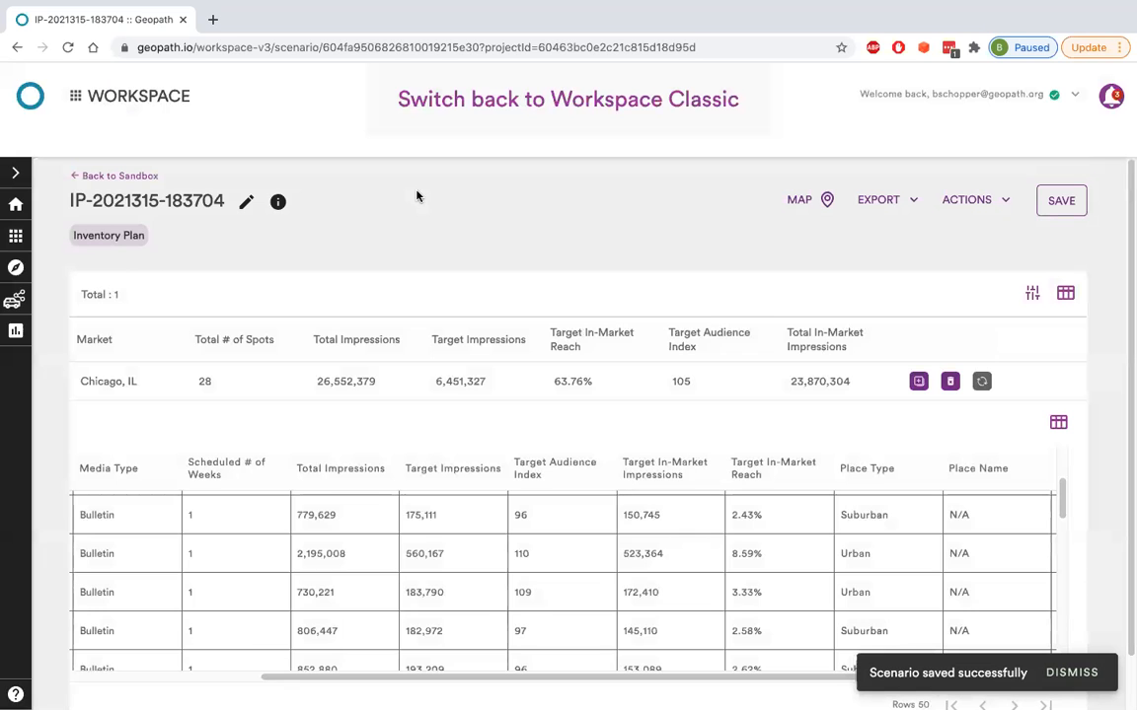
click(120, 175)
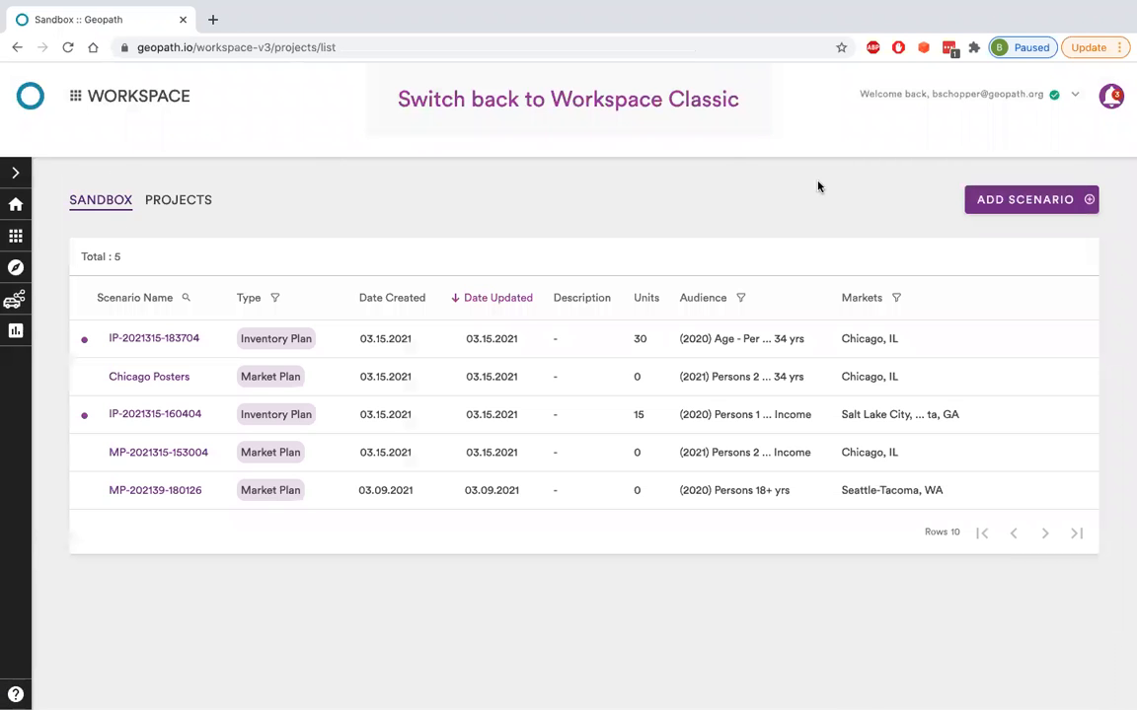
Step: Start a new scenario in the Sandbox as an Inventory Plan
click(1033, 205)
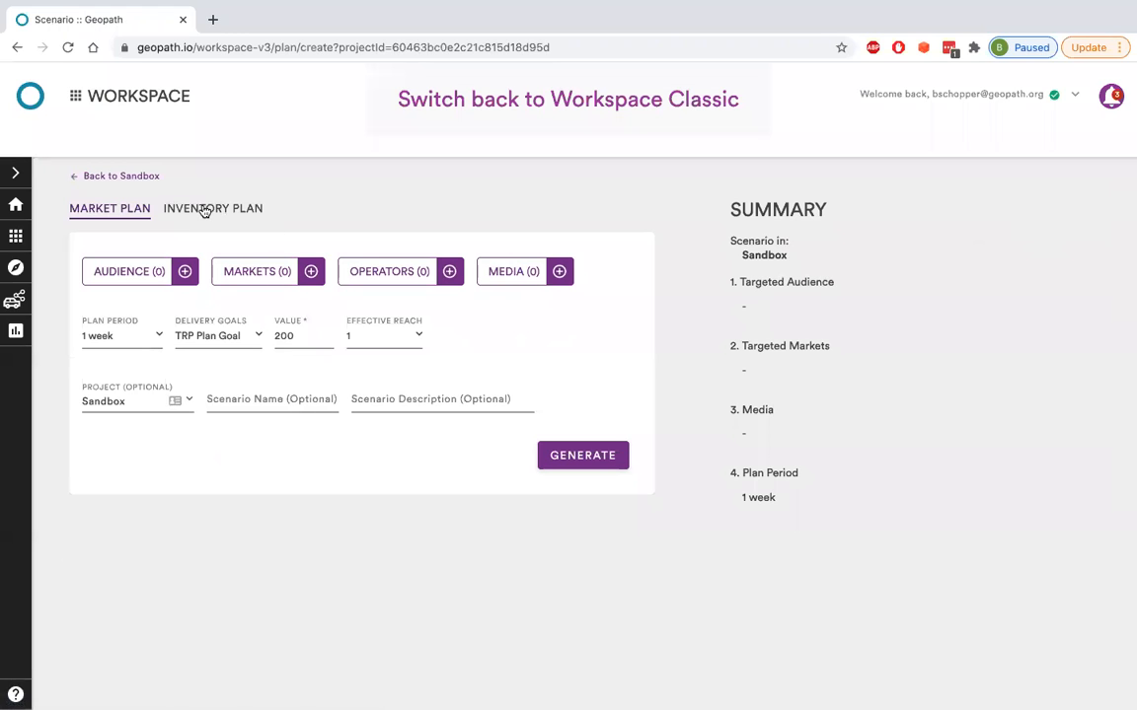
click(204, 210)
mouse_move(860, 322)
click(906, 316)
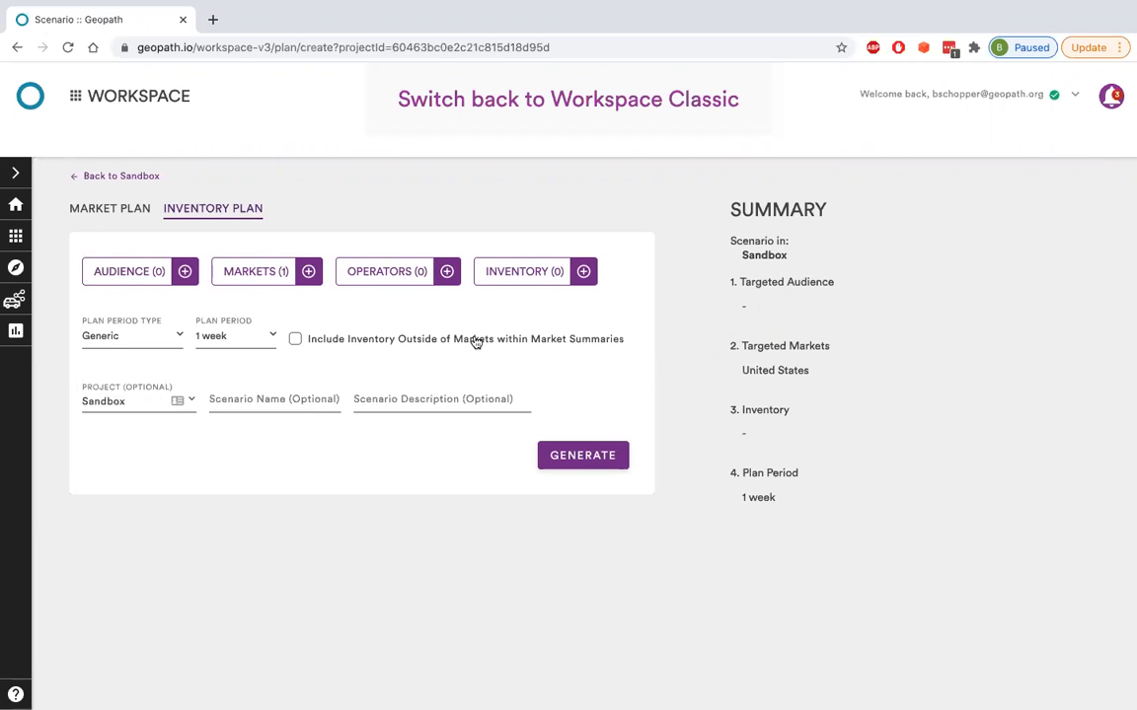
Step: Switch the audience data source to Geopath 2020 and add the Persons 18-34 yrs population audience
click(156, 271)
click(511, 196)
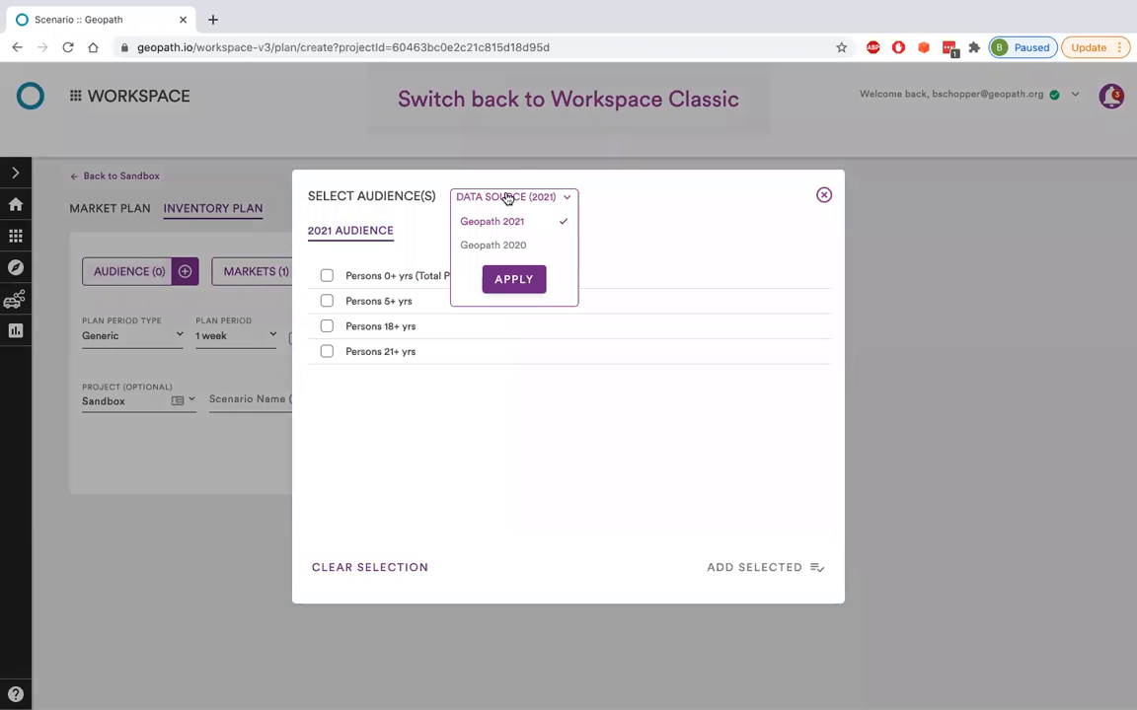
click(508, 246)
click(509, 282)
click(483, 231)
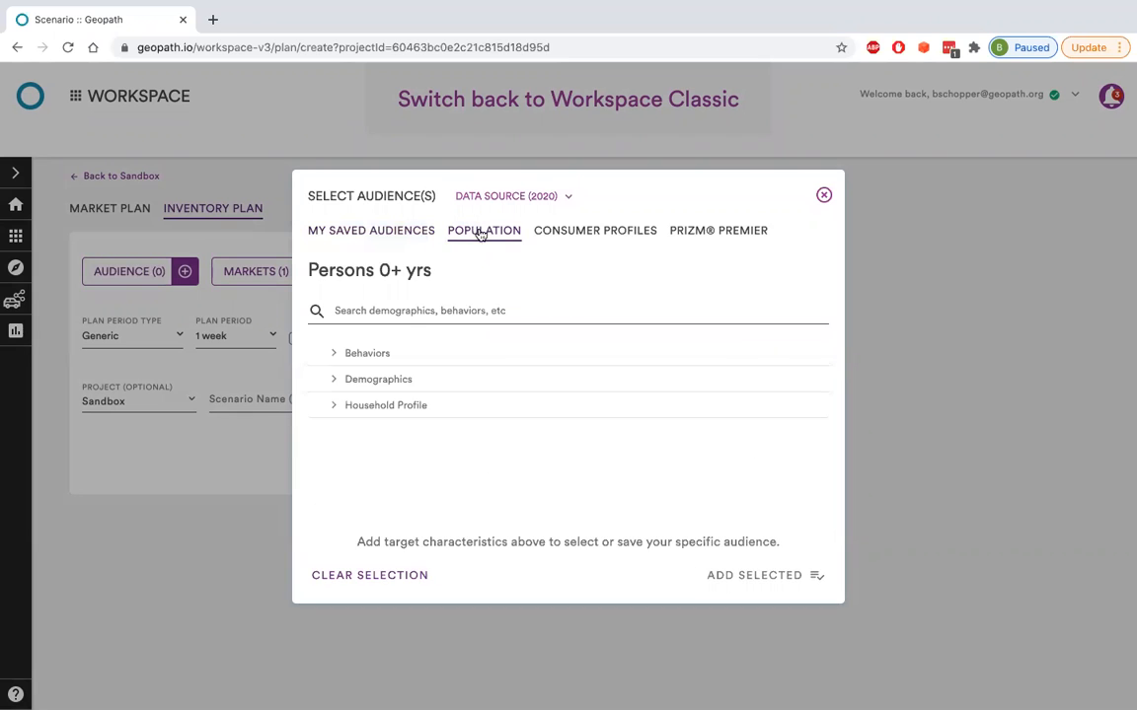
click(365, 381)
click(370, 395)
scroll(508, 461, down, 1)
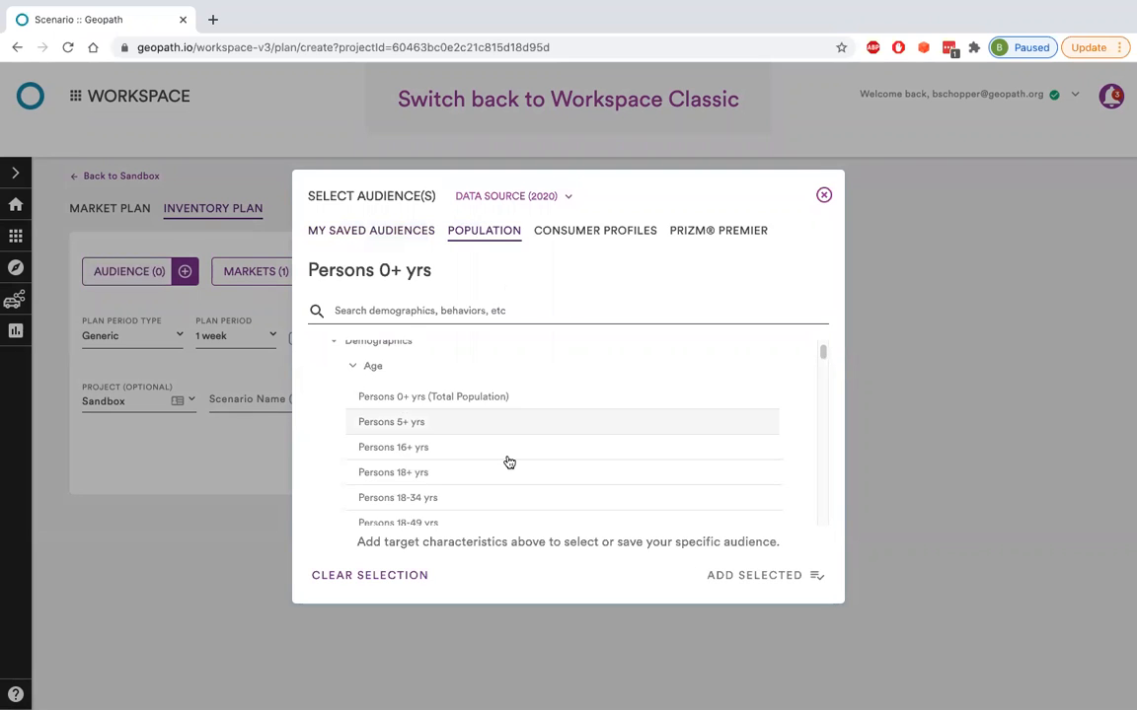
click(769, 575)
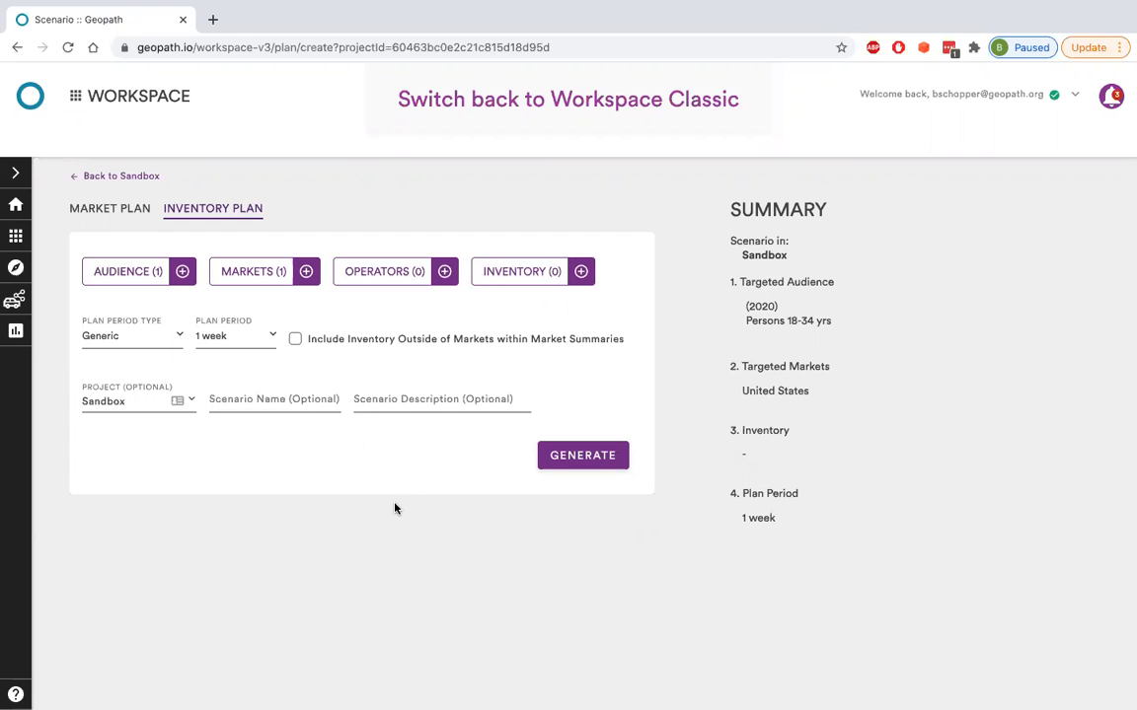
Step: Add the 15 copied Geopath Spot IDs as inventory, auto-assigning their markets by DMA as individual markets
mouse_move(823, 315)
click(525, 274)
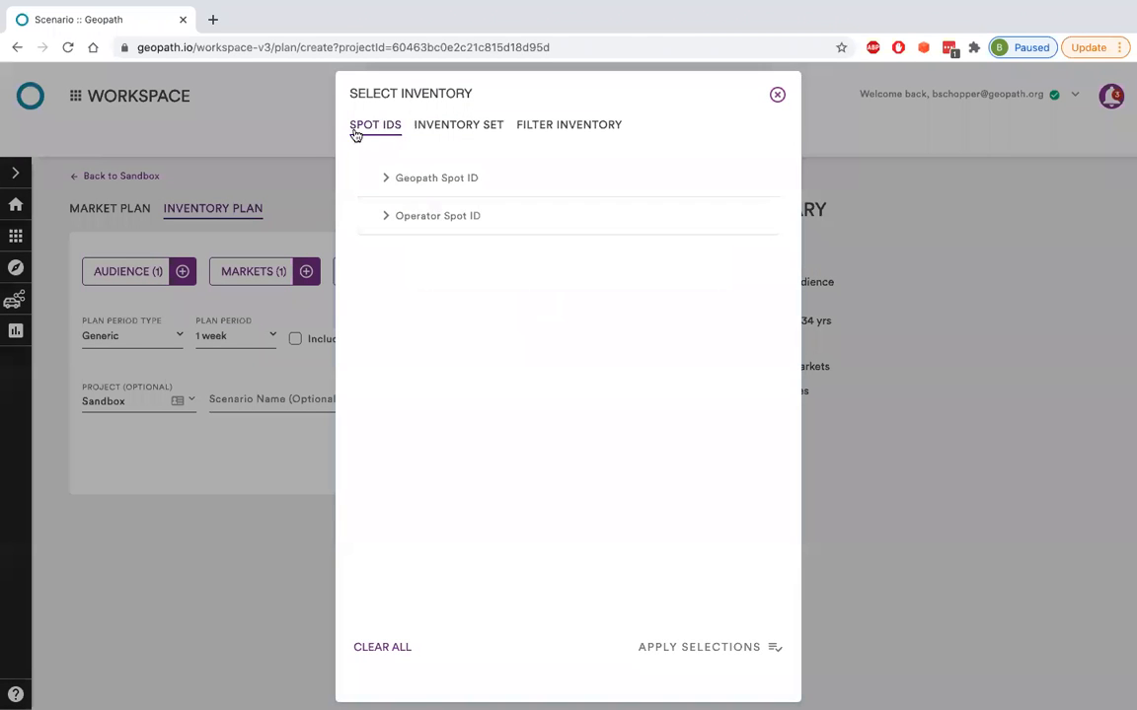
click(440, 182)
click(488, 217)
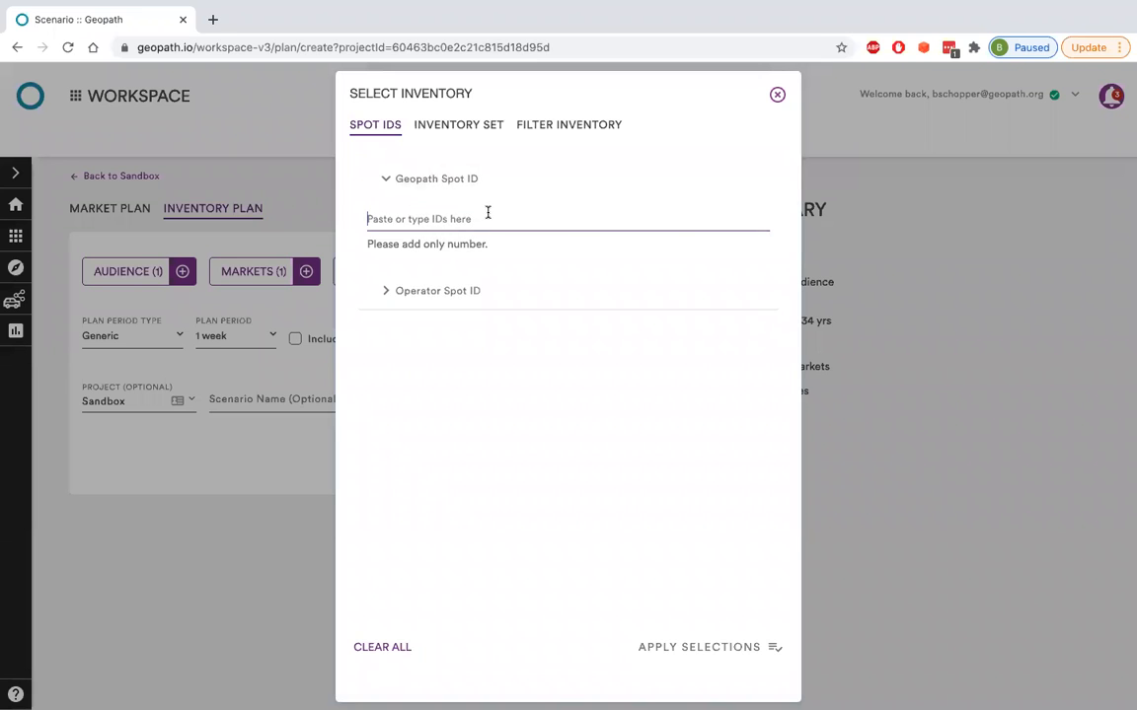
key(ctrl+v)
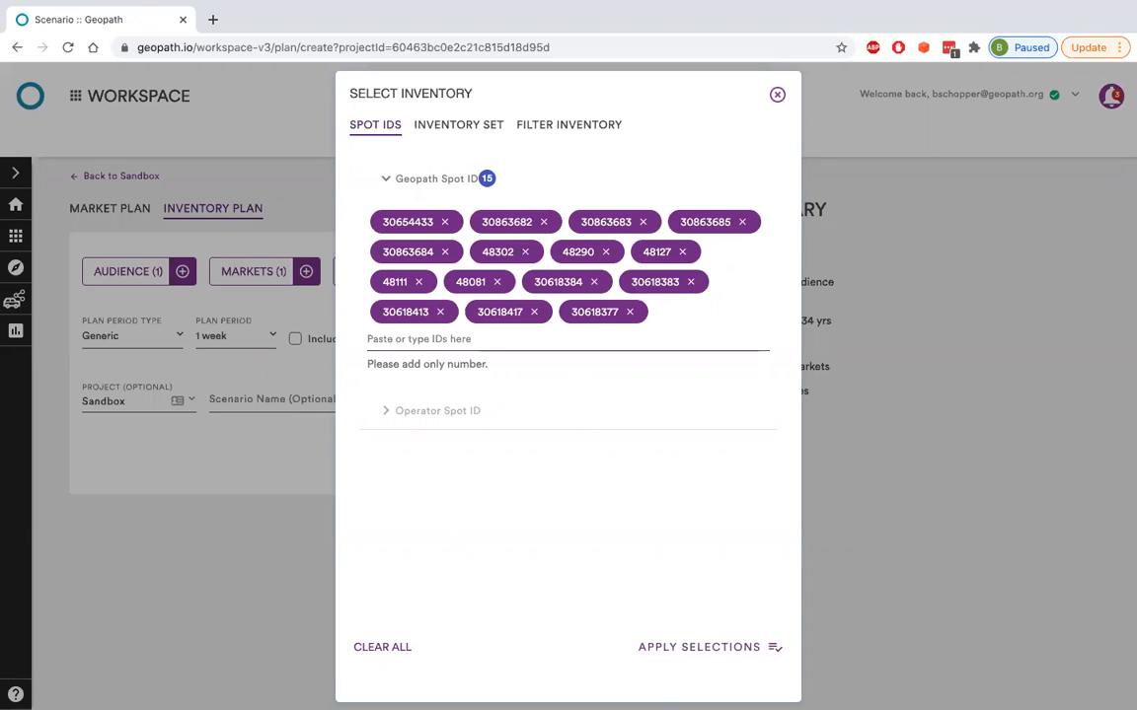
click(685, 644)
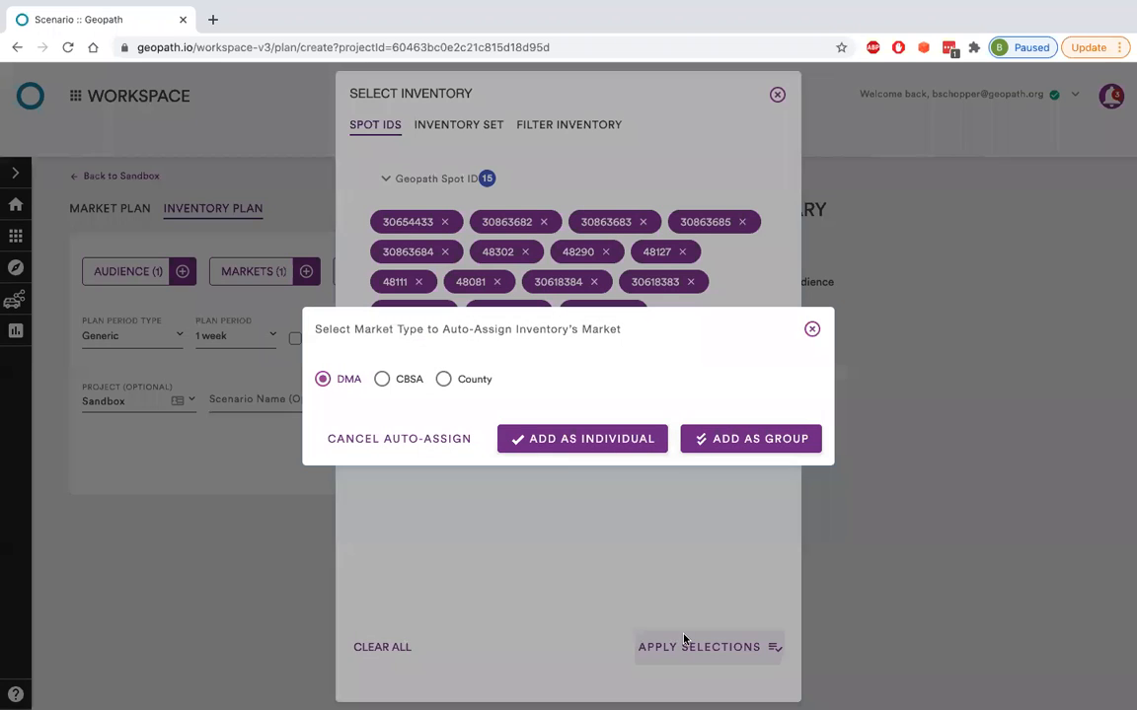
click(564, 442)
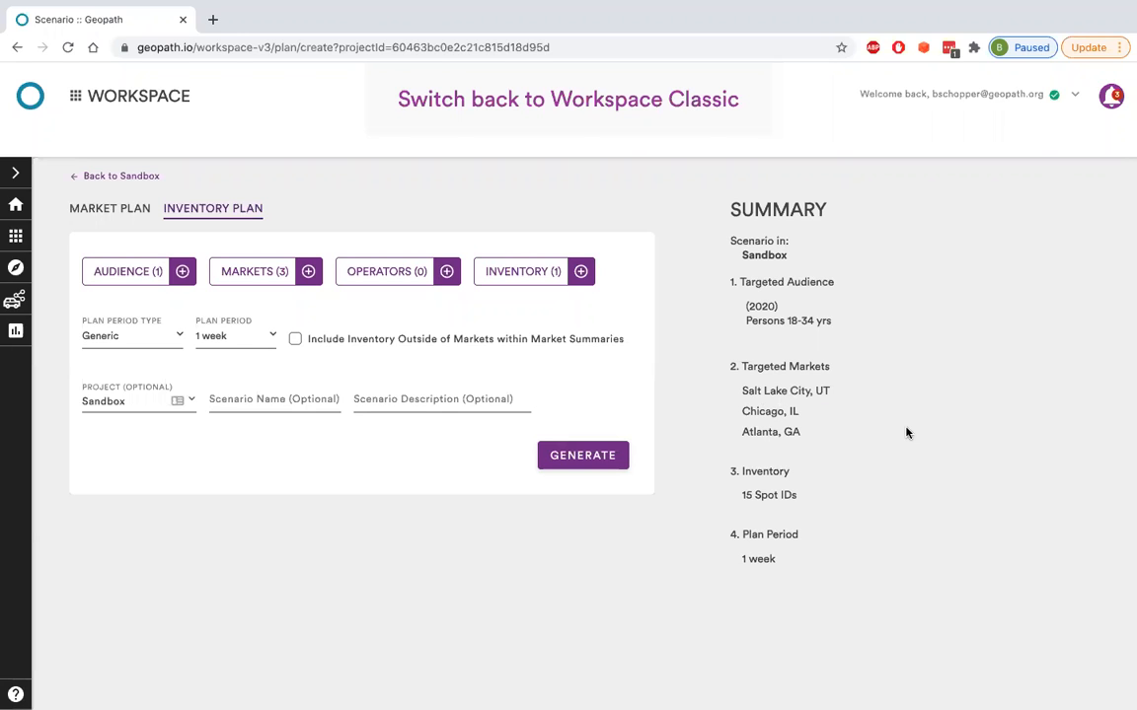
Step: Set the plan period to 4 weeks and assign the scenario to Example Project
click(230, 343)
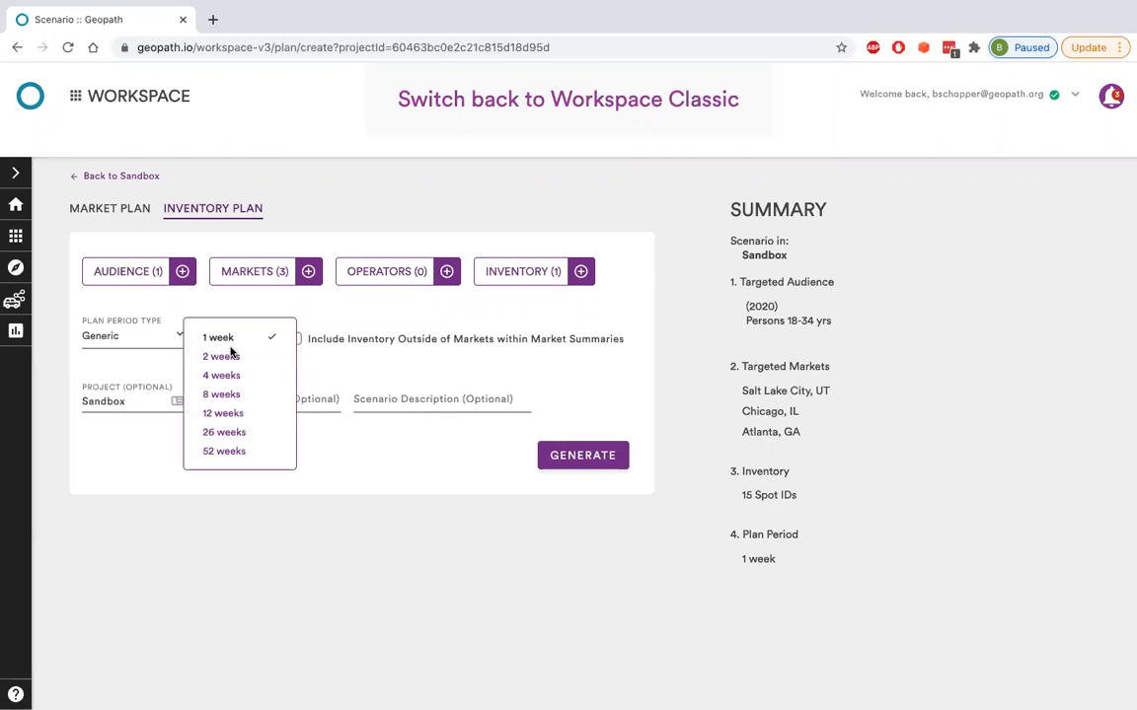
click(224, 376)
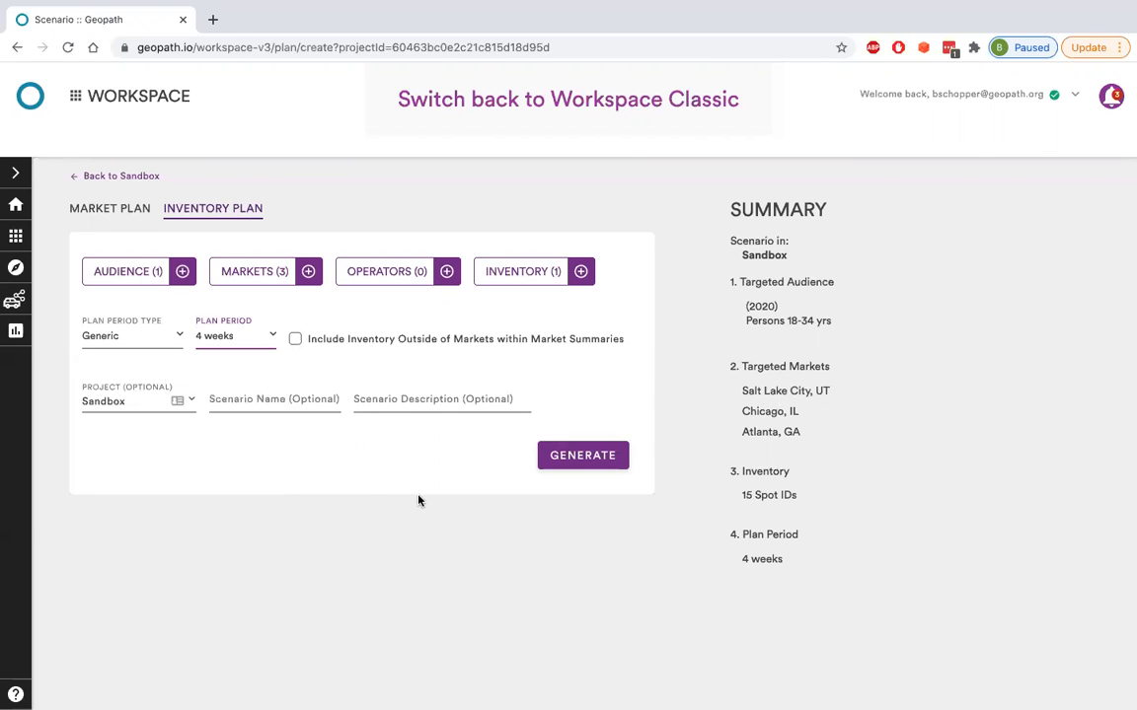
click(139, 399)
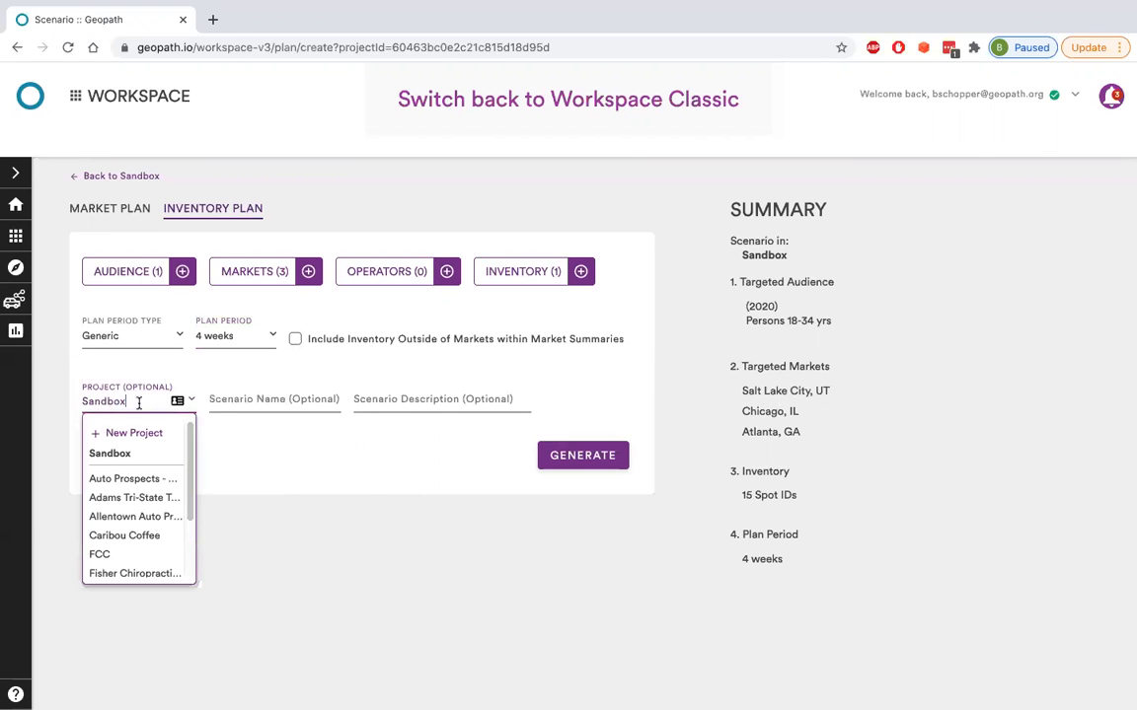
scroll(142, 484, down, 3)
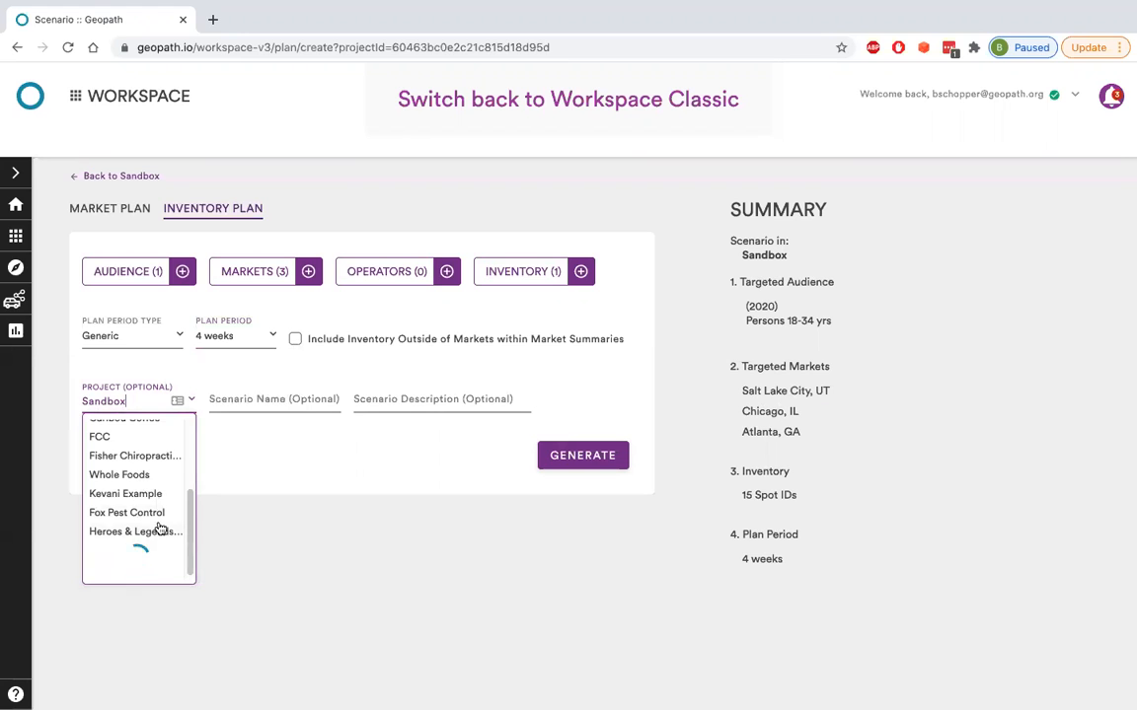
scroll(160, 498, down, 5)
scroll(160, 498, down, 6)
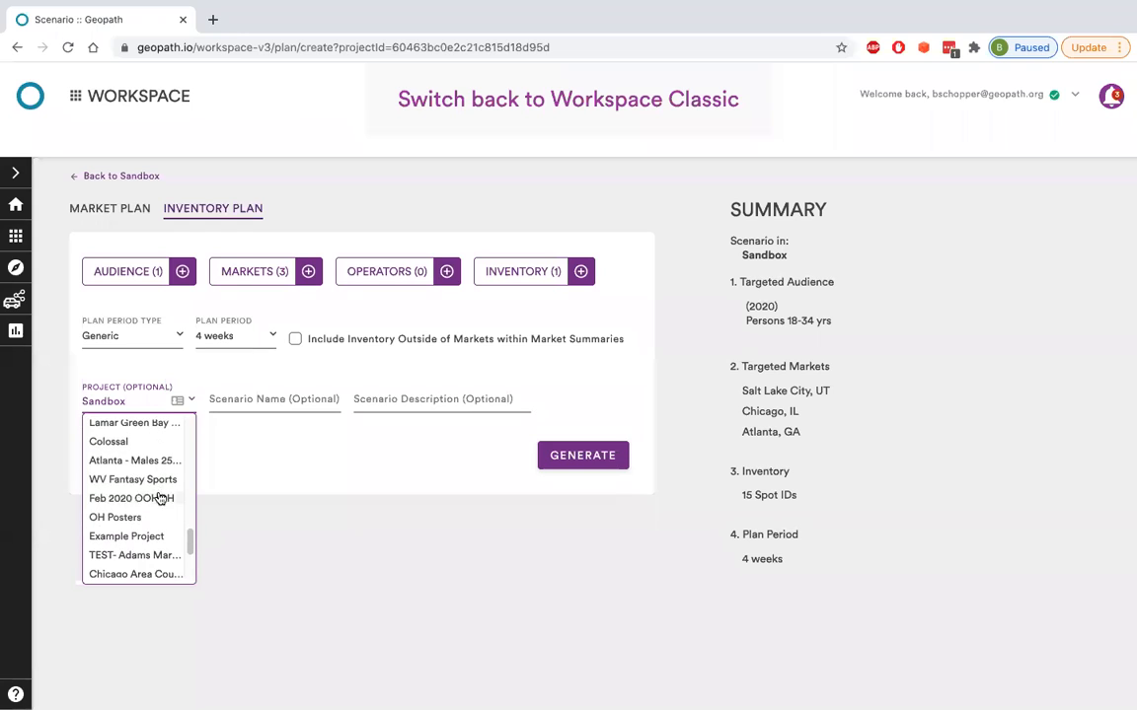
click(119, 535)
Step: Name the scenario Multiple Market Plan and generate the inventory plan
click(236, 400)
text(Multiple M)
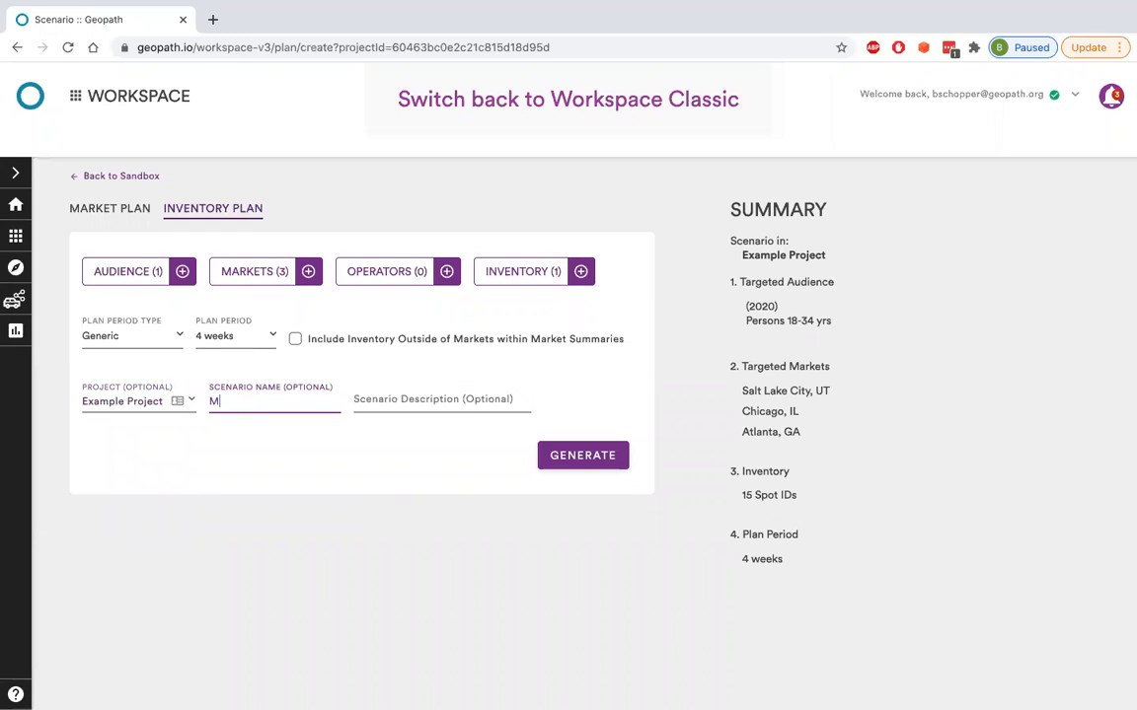
text(arket Plan)
click(583, 466)
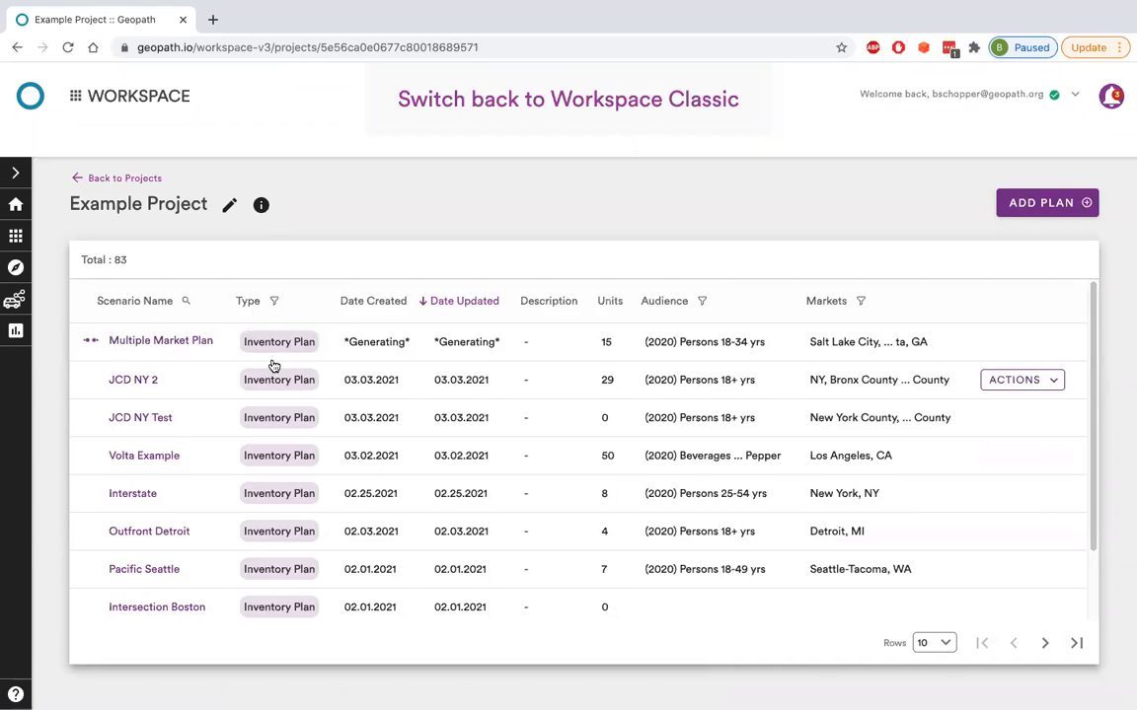
Step: Check the job notifications for the plan's progress and open the Multiple Market Plan scenario
click(1110, 99)
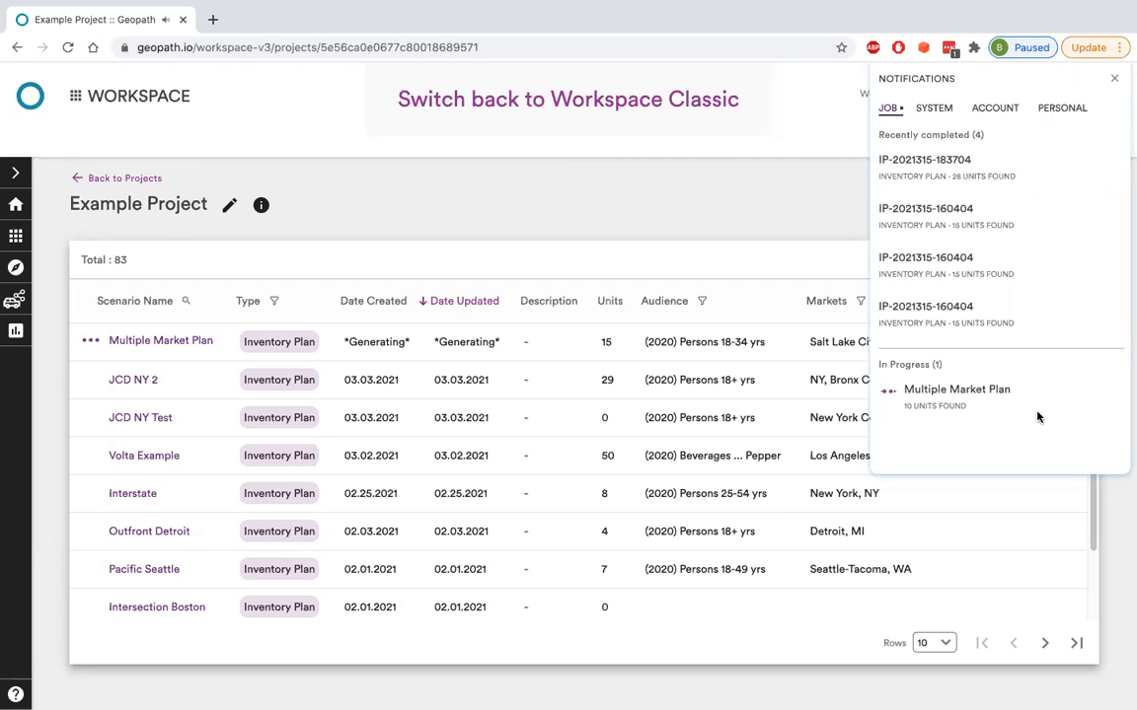
click(1113, 78)
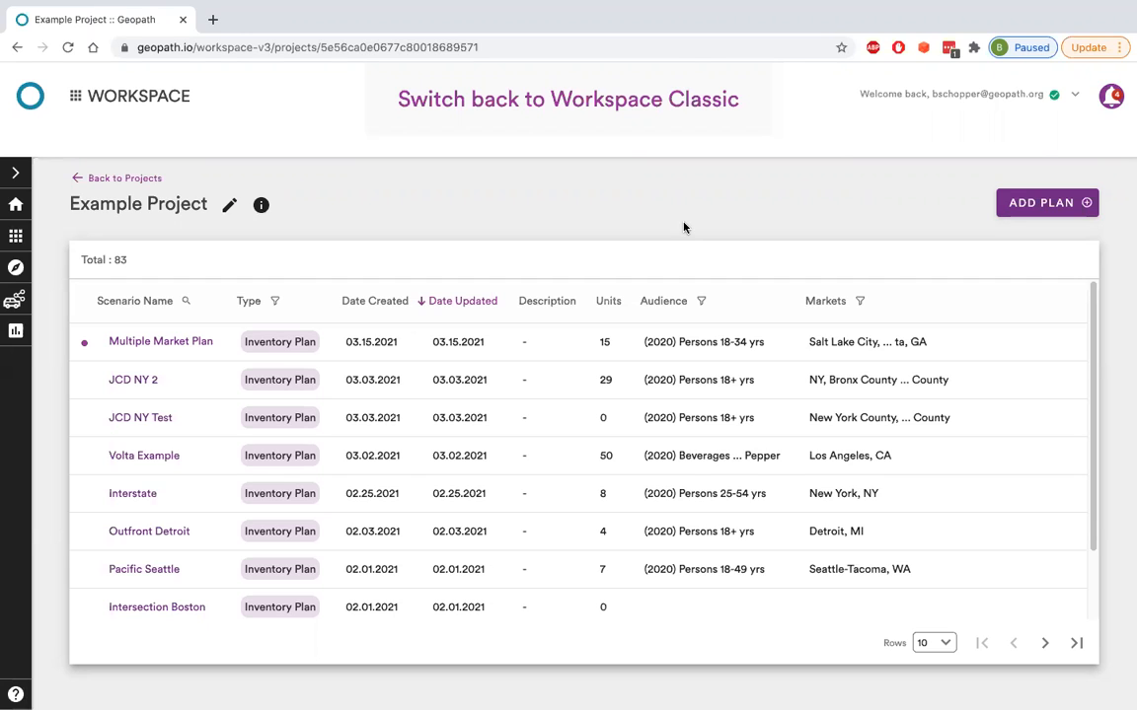
click(268, 340)
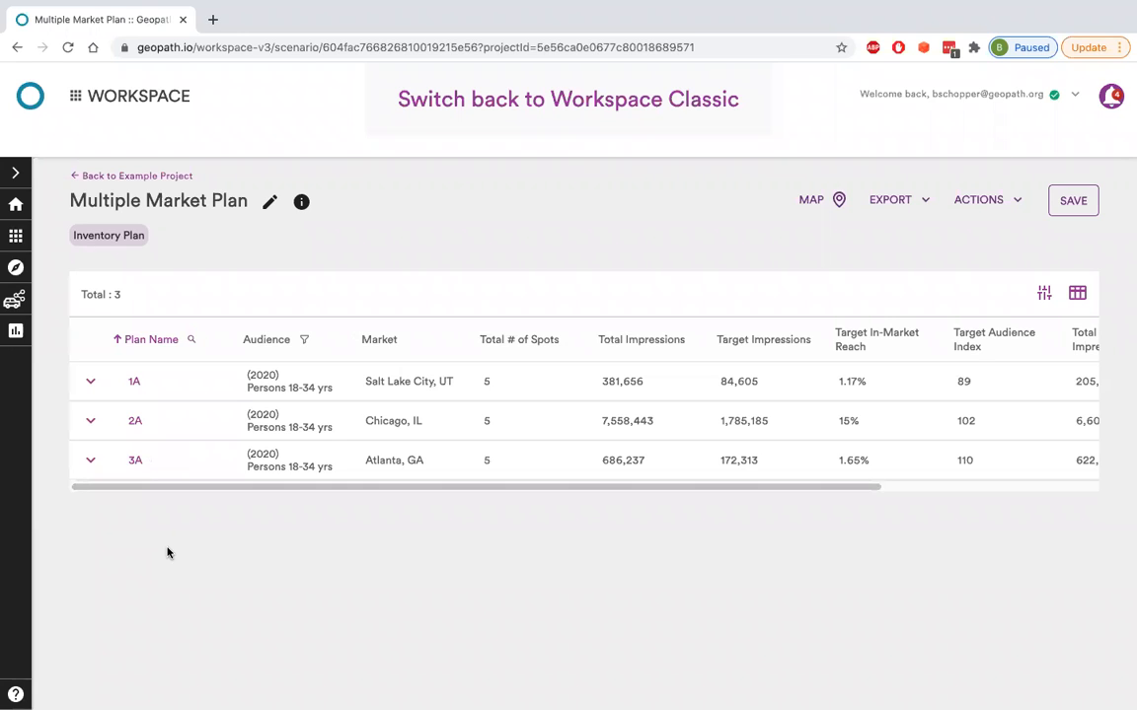
Step: Review the spot lists of the Salt Lake City and Chicago plans and the remaining summary columns for all markets
click(90, 381)
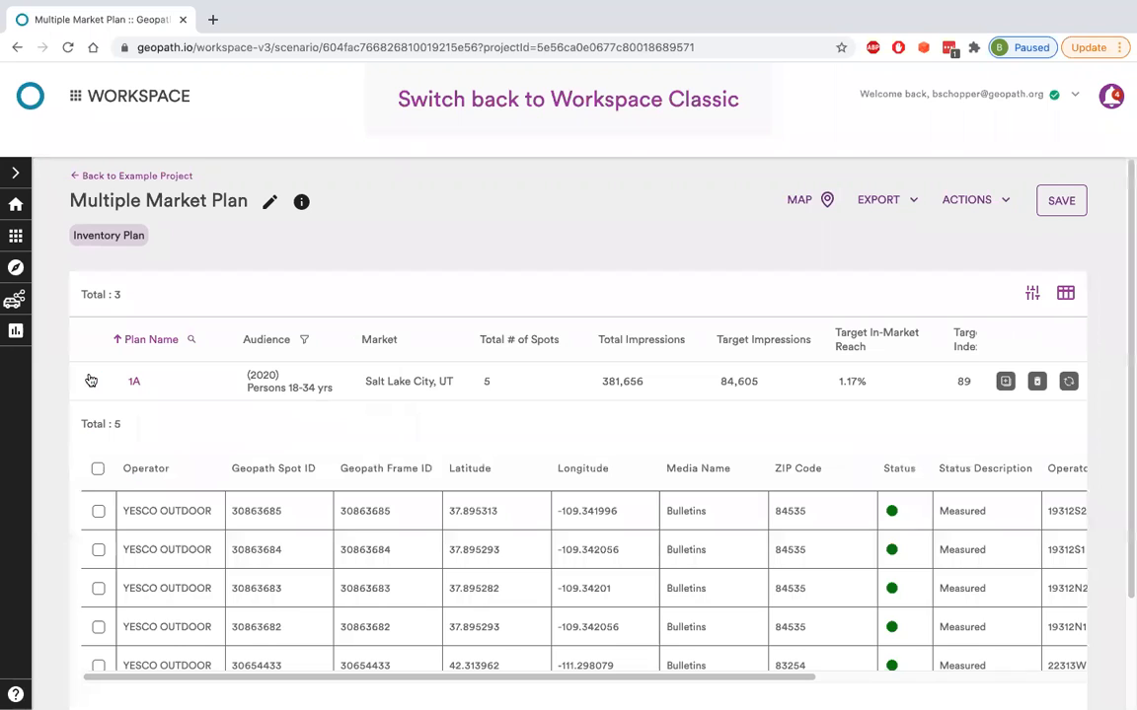
scroll(244, 526, down, 1)
scroll(244, 526, up, 1)
click(90, 381)
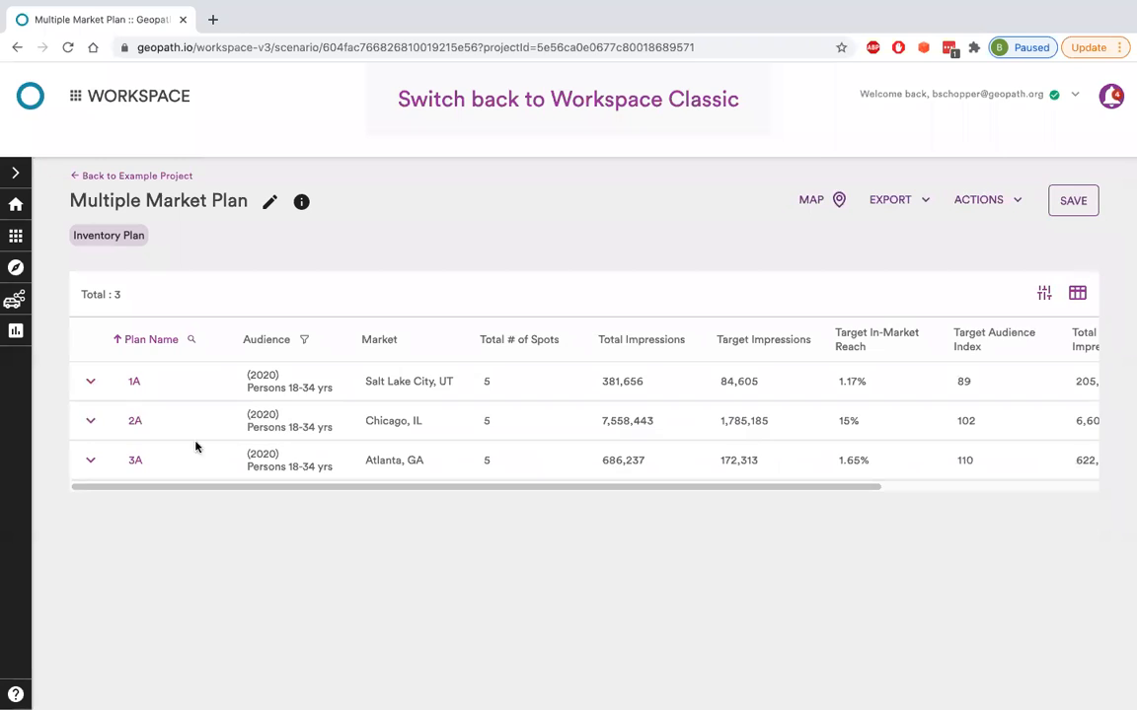
click(89, 421)
scroll(162, 508, down, 1)
scroll(163, 508, up, 1)
click(92, 421)
drag(724, 490, 987, 502)
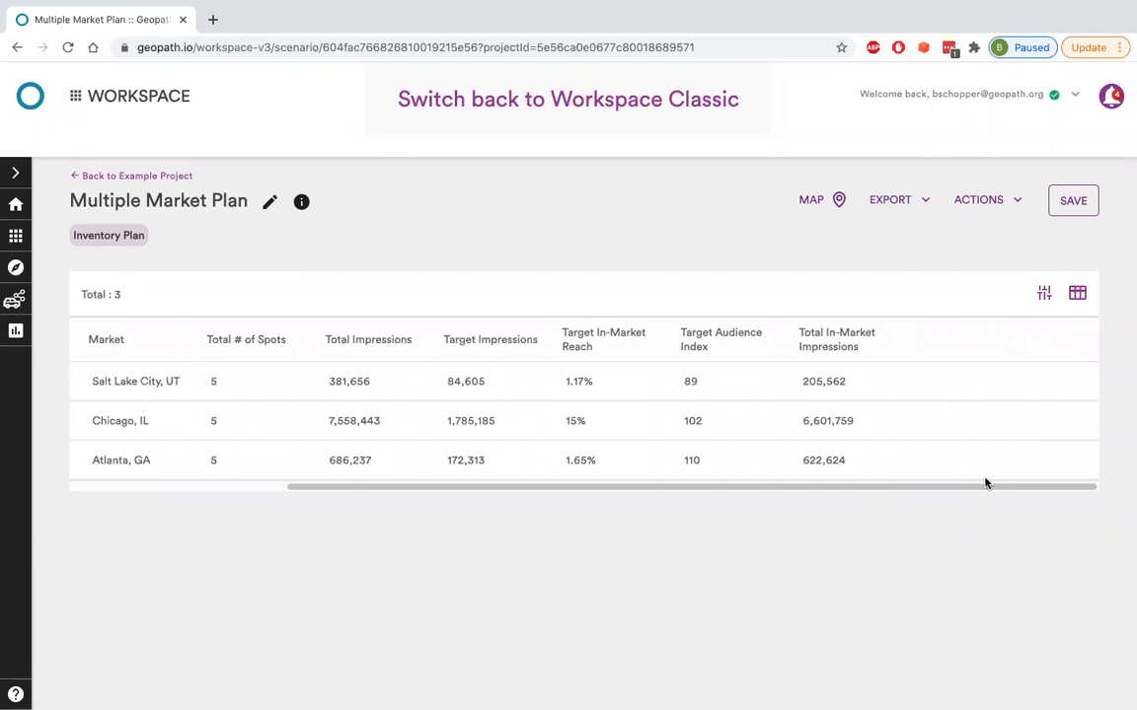
Step: Add the Reach Net column to the plan summary table's current view and apply the column changes
click(1044, 293)
scroll(418, 405, down, 1)
scroll(419, 405, up, 1)
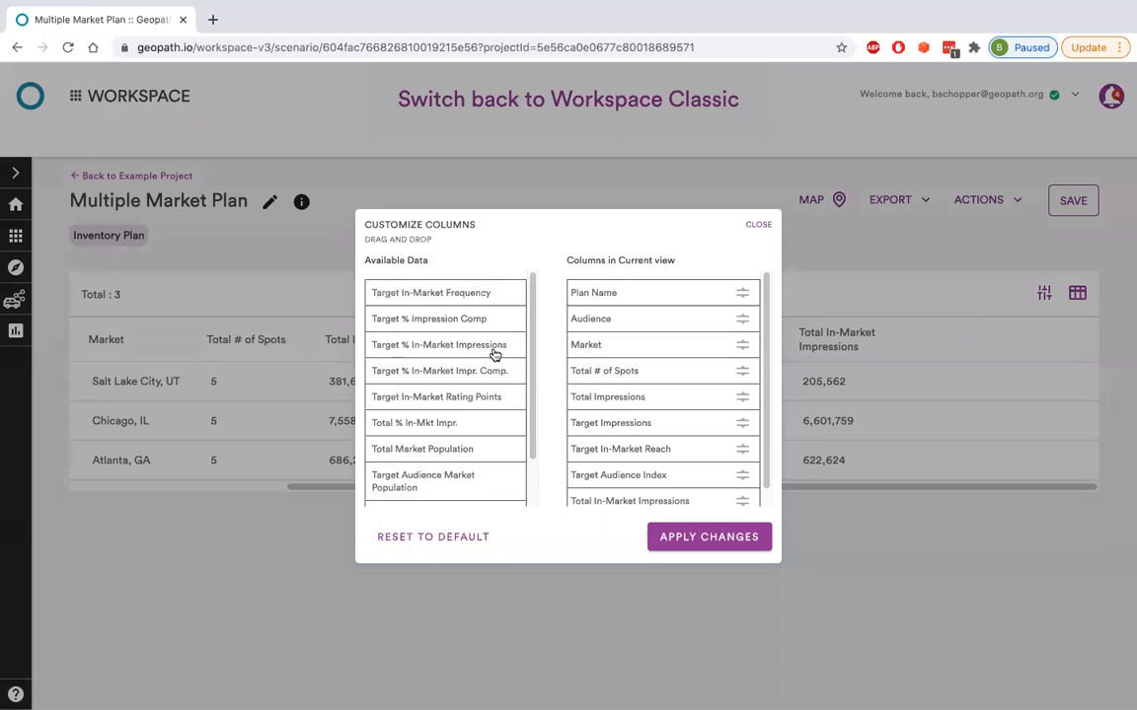
scroll(446, 334, down, 1)
scroll(667, 393, down, 1)
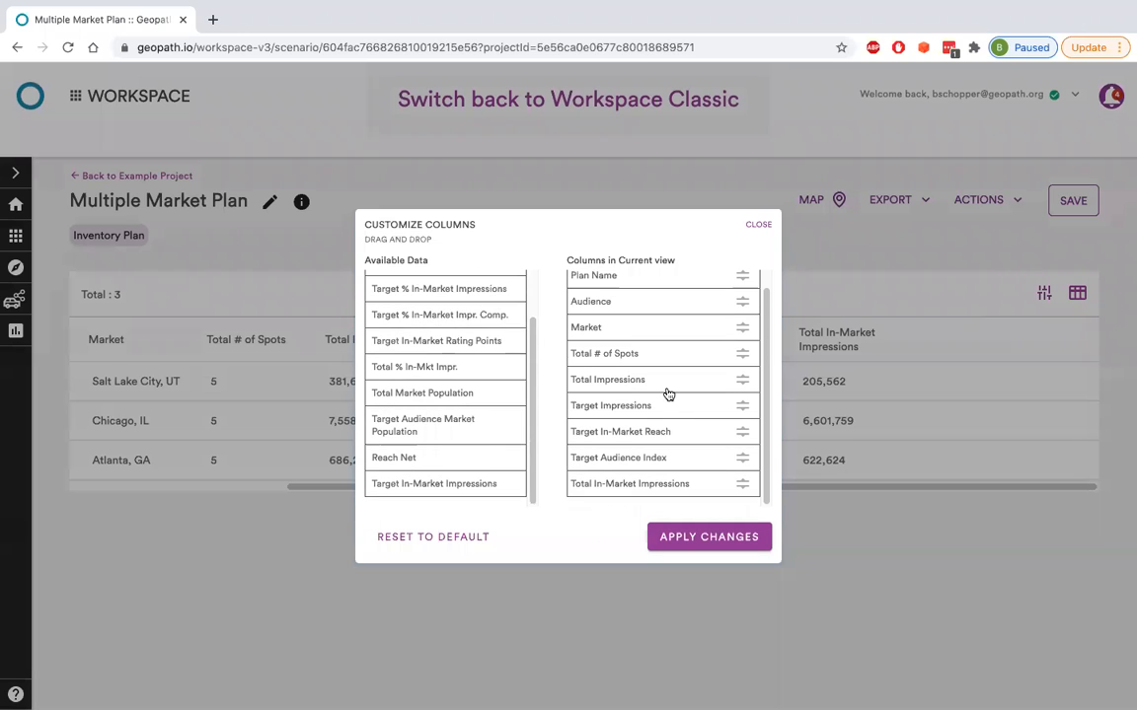
drag(414, 454, 621, 503)
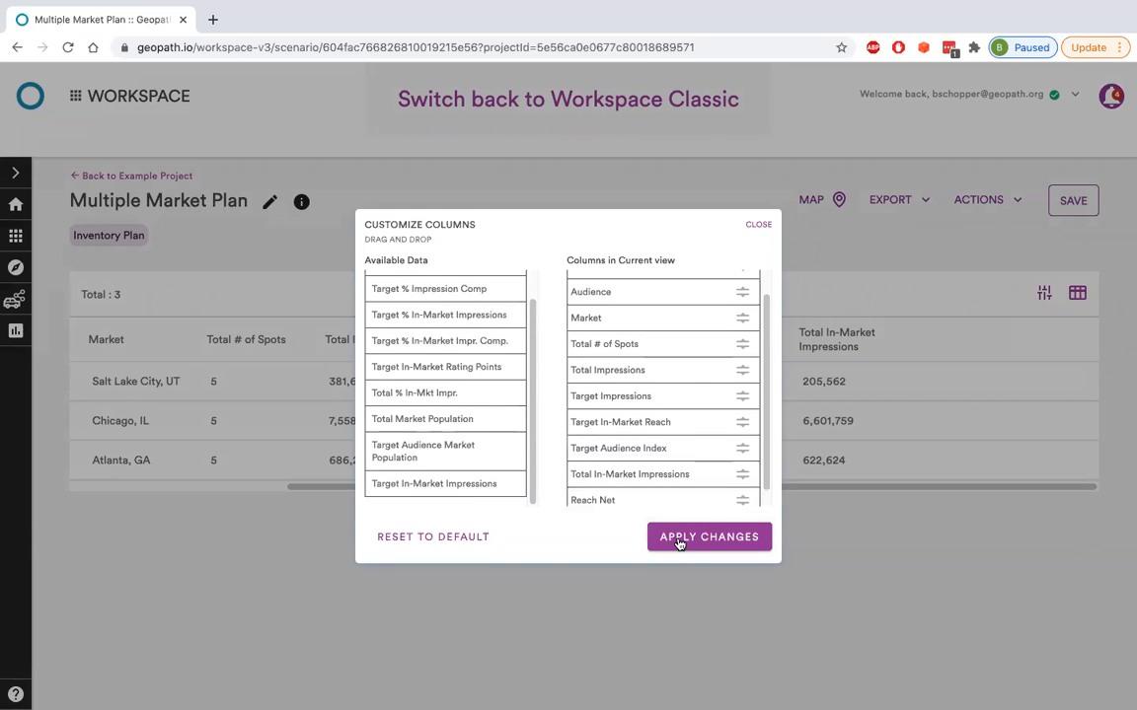
click(679, 541)
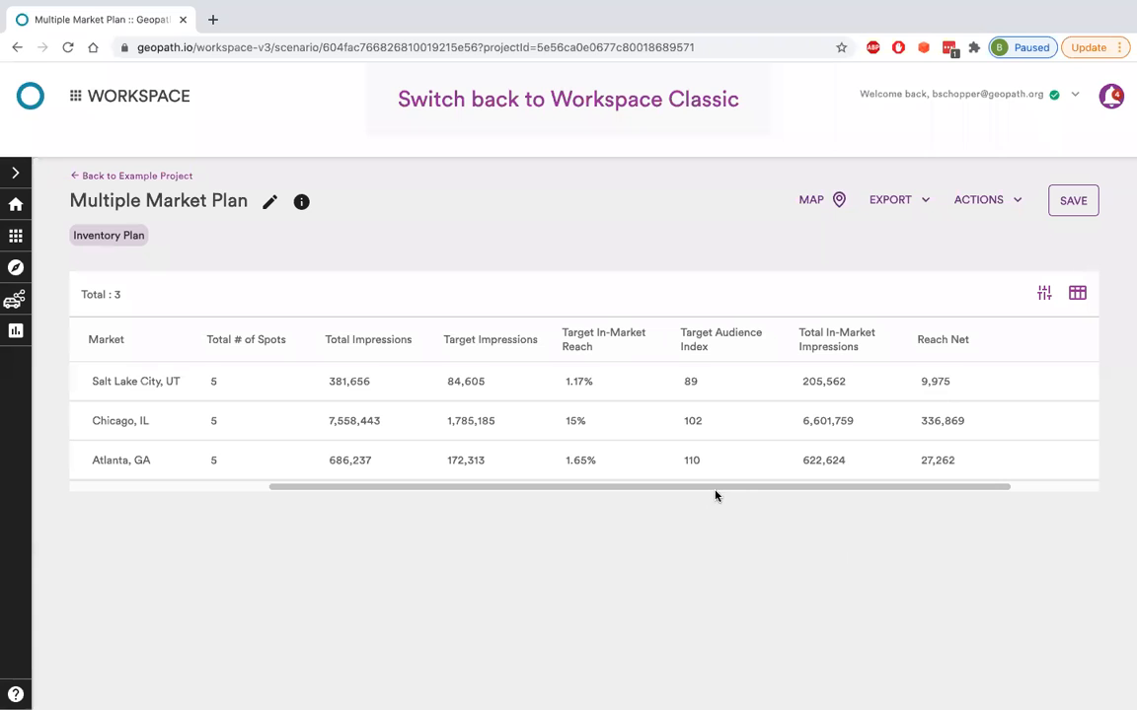
drag(714, 490, 494, 488)
Step: Save the Multiple Market Plan scenario and start exporting it
click(1082, 211)
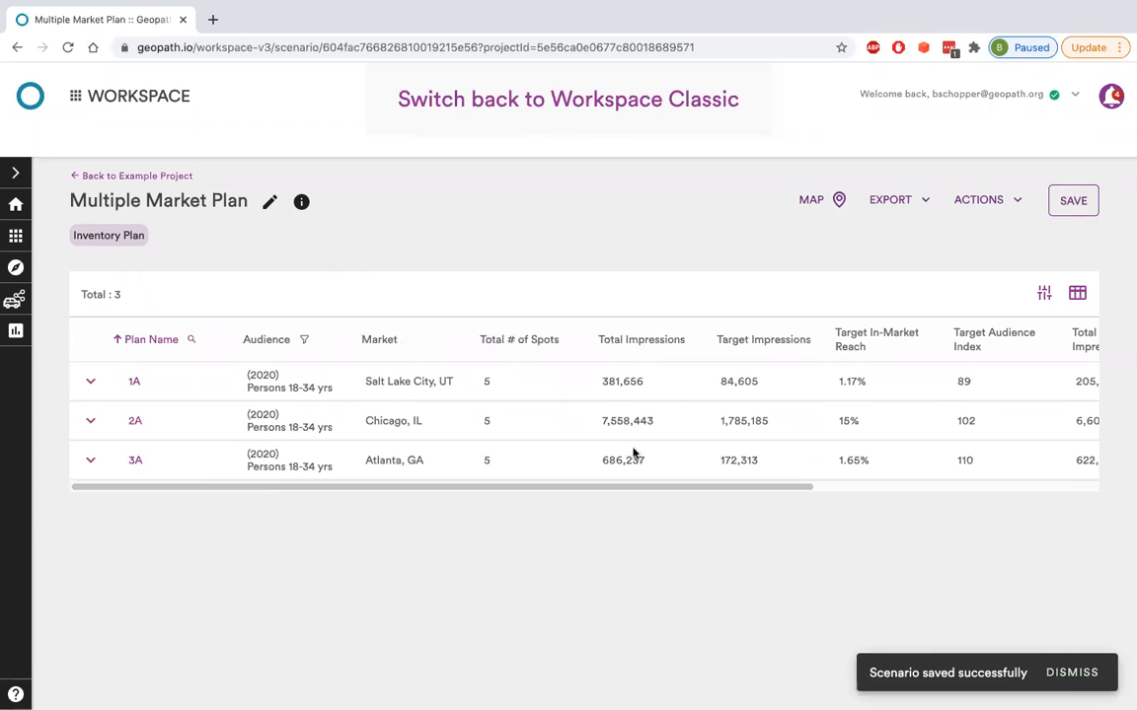
click(901, 205)
click(890, 231)
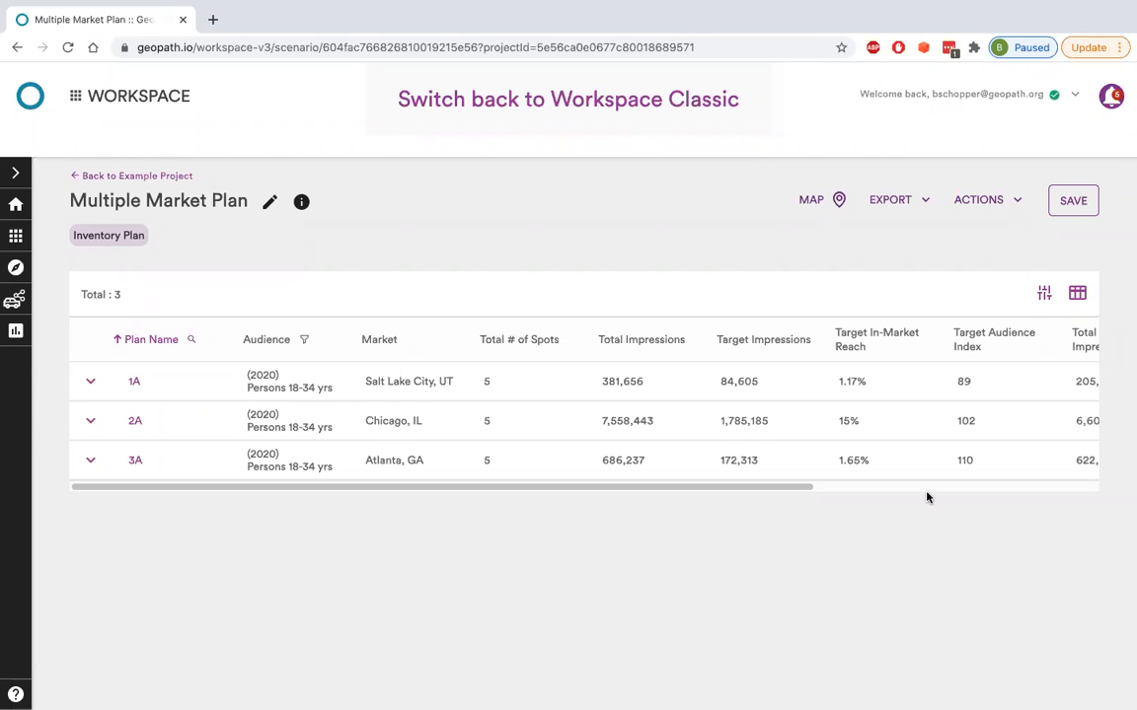
Step: Download the exported Multiple Market Plan ZIP from the job notifications and dismiss the notifications and download bar
click(1110, 98)
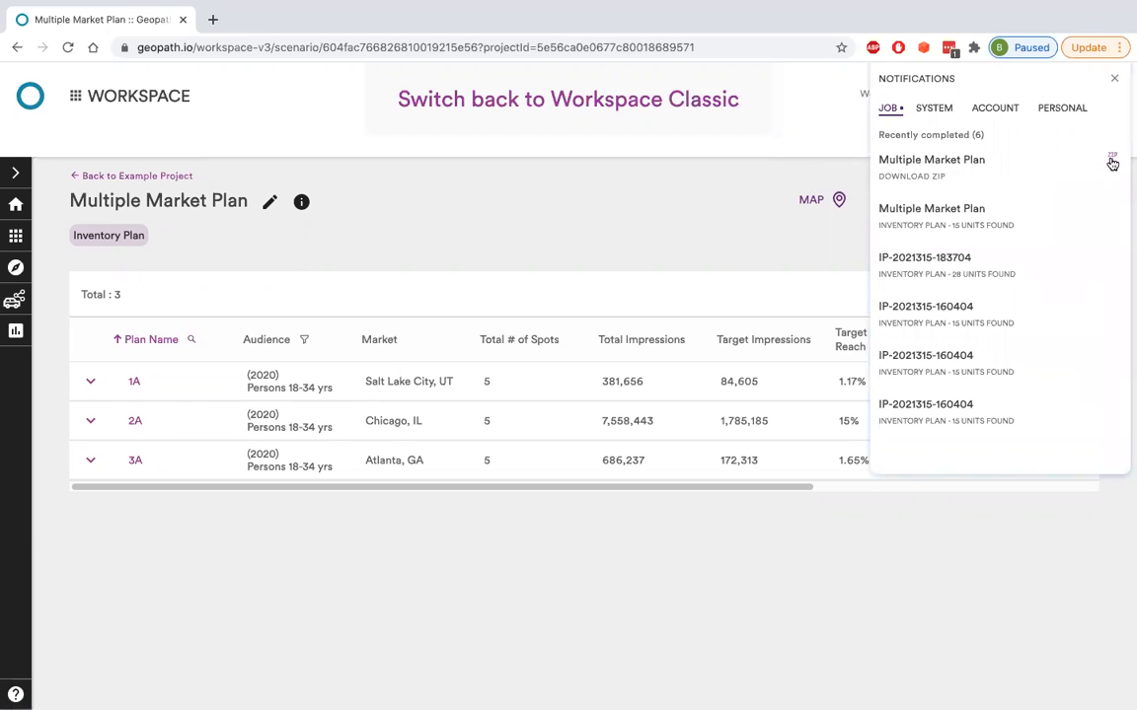
click(1114, 78)
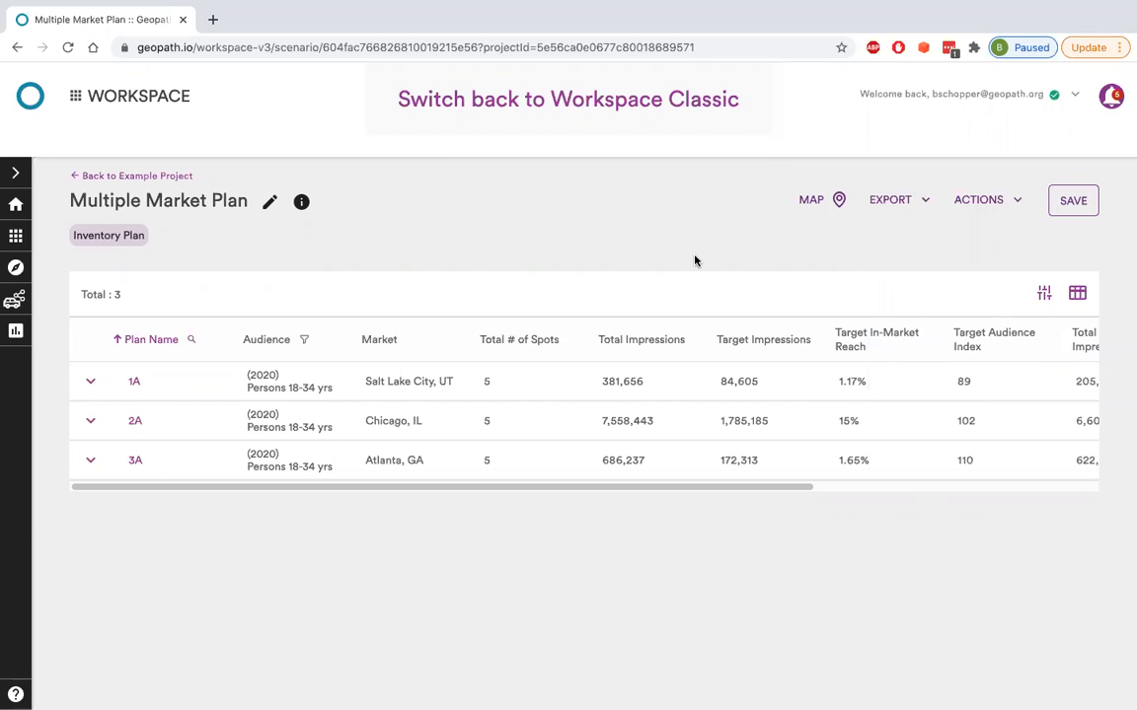
click(1111, 99)
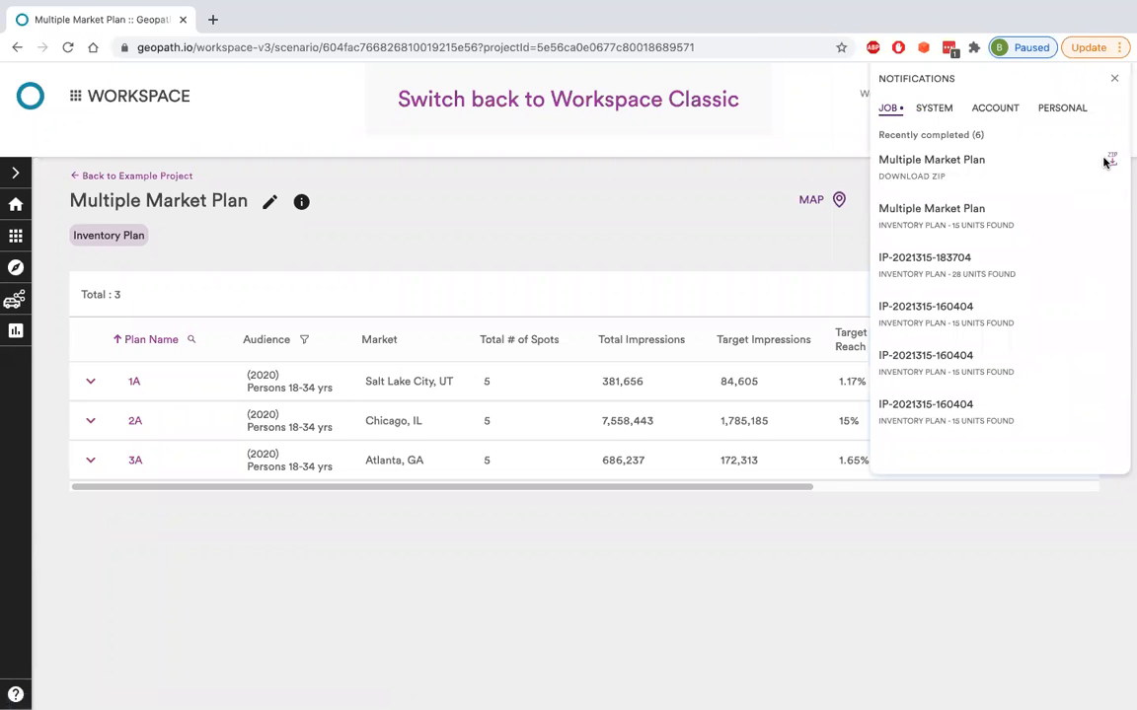
click(1110, 160)
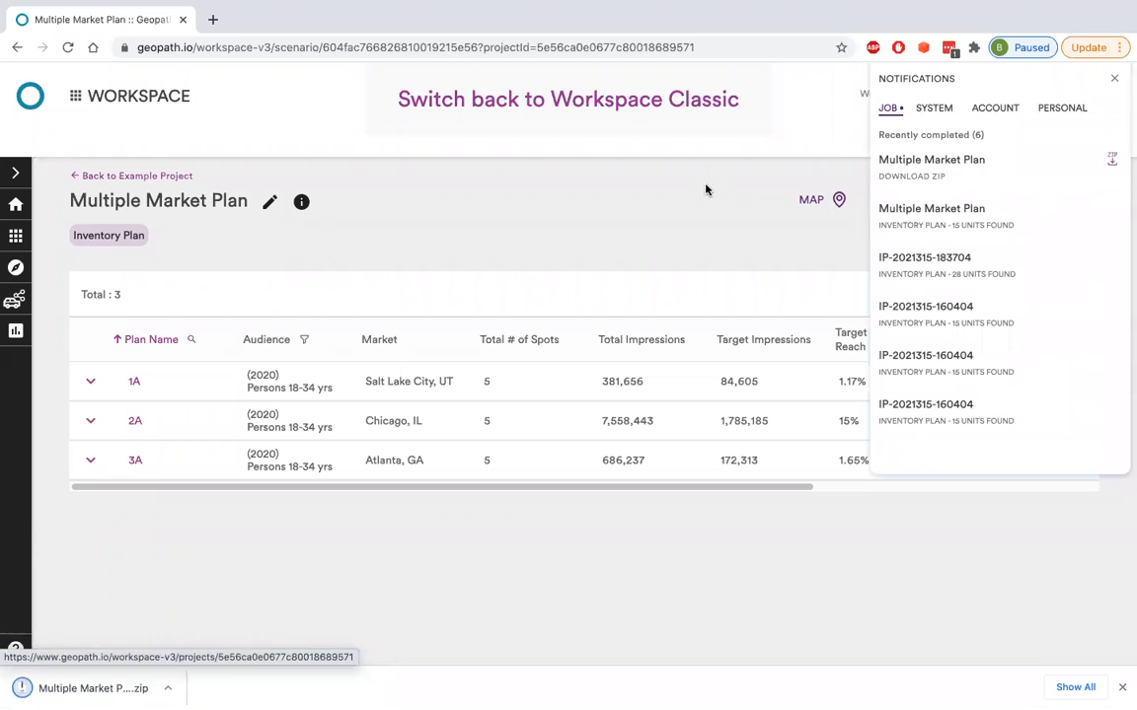
click(1114, 78)
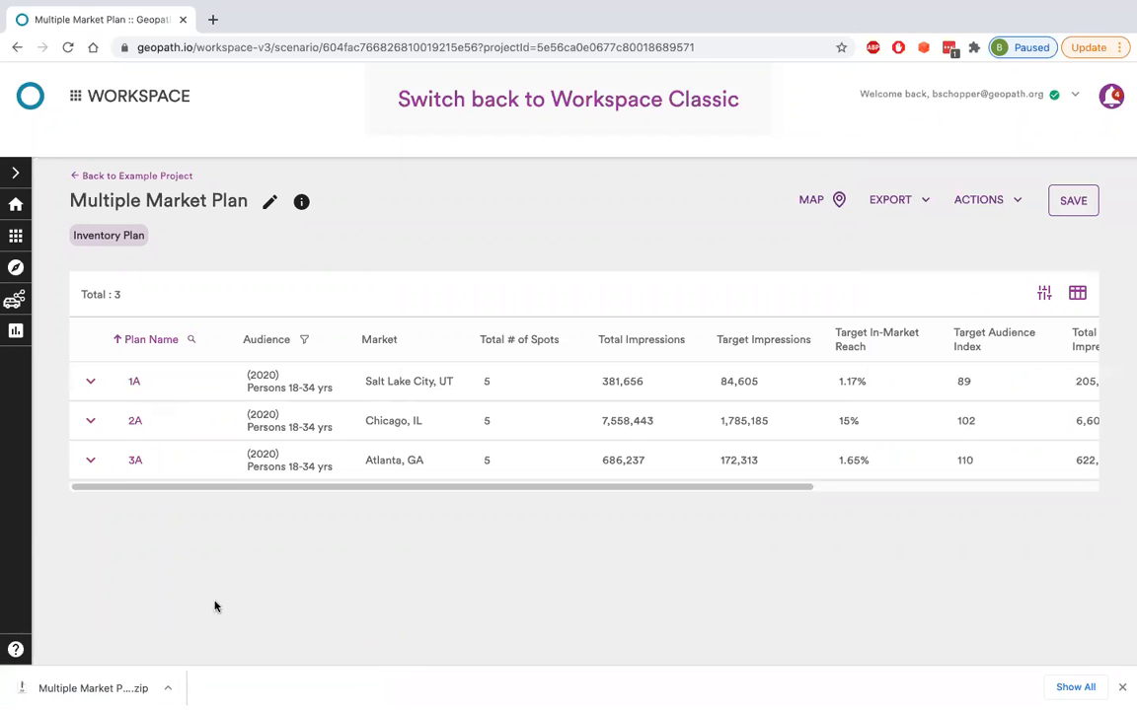
click(1122, 688)
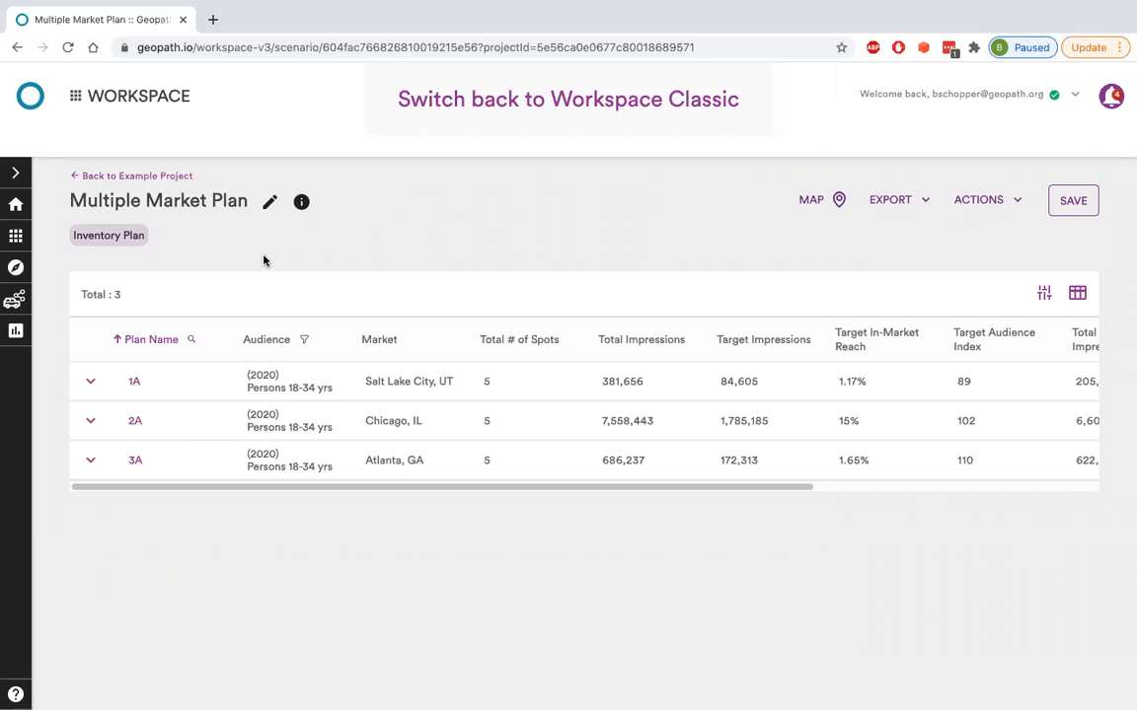
Step: Open the Daily Mobility explorer by CBSA and look over its national map and travel charts
click(18, 302)
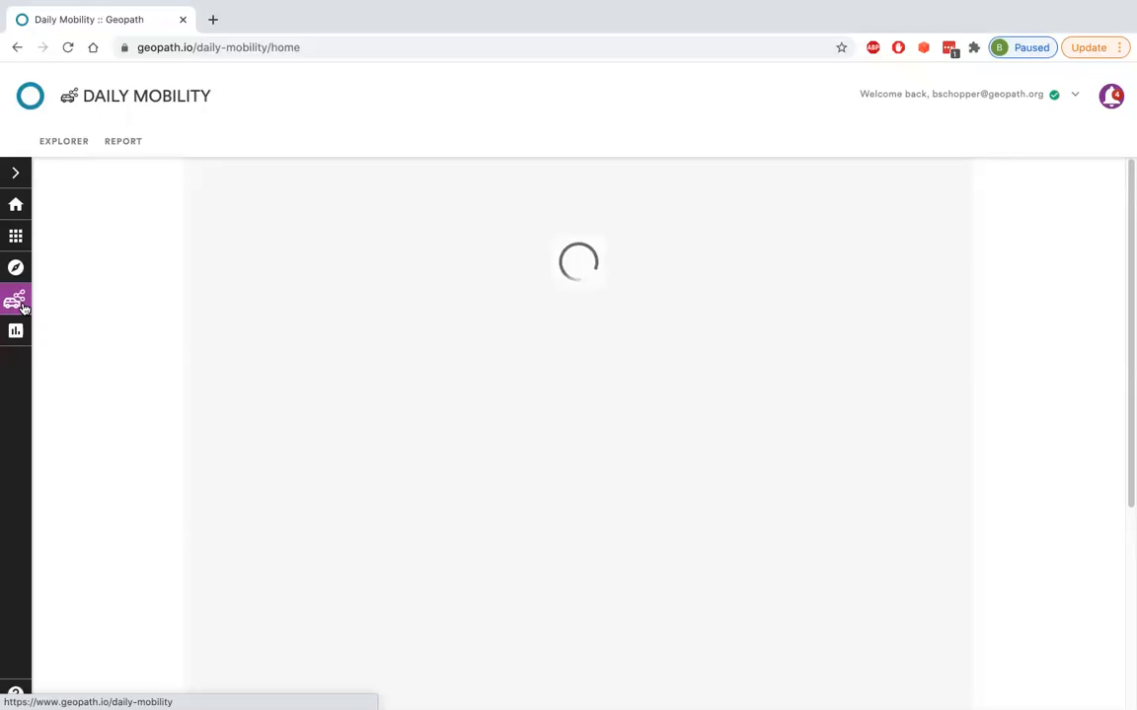
click(63, 141)
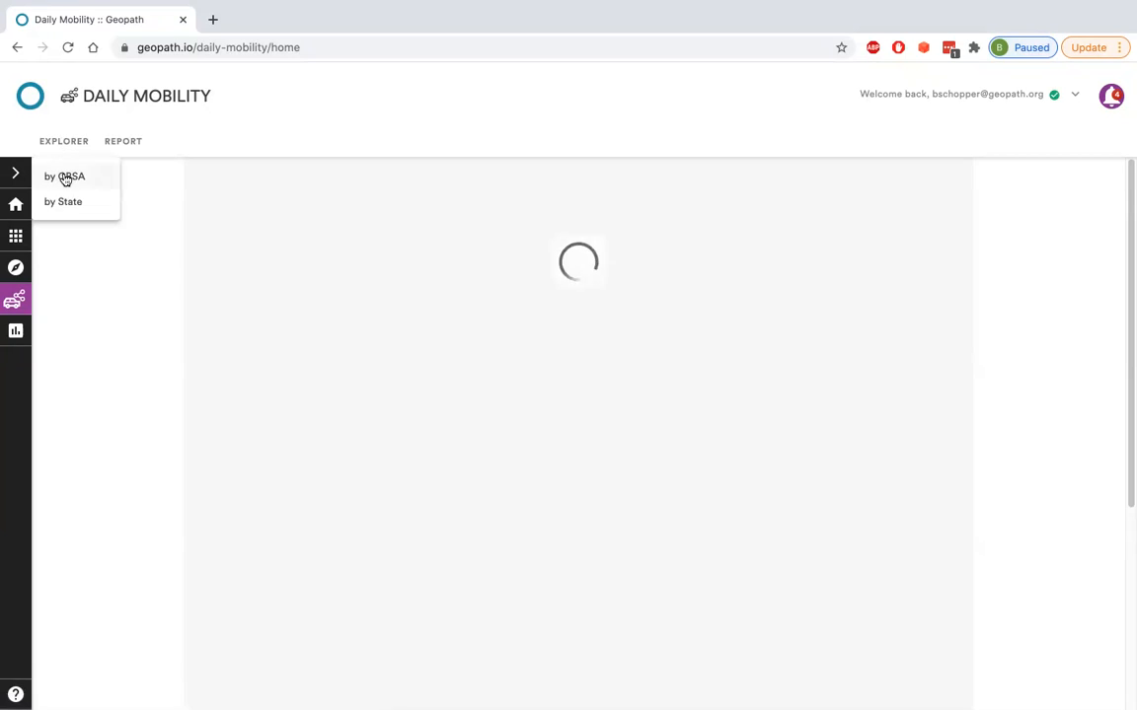
click(65, 178)
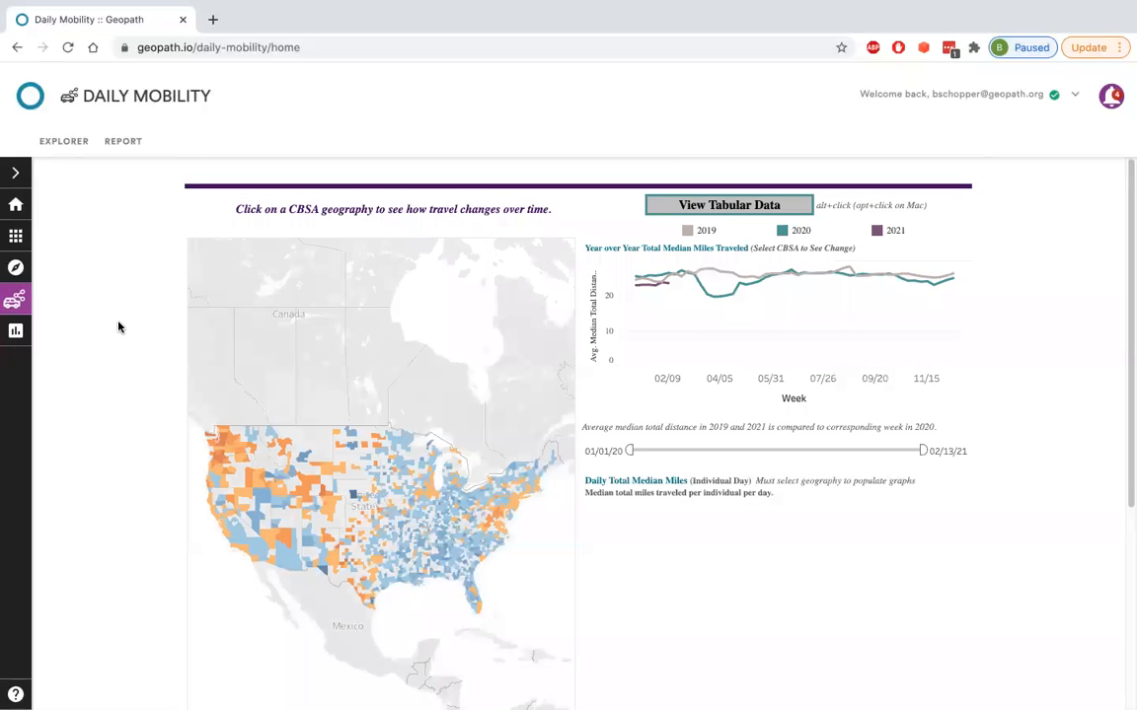
scroll(119, 326, down, 5)
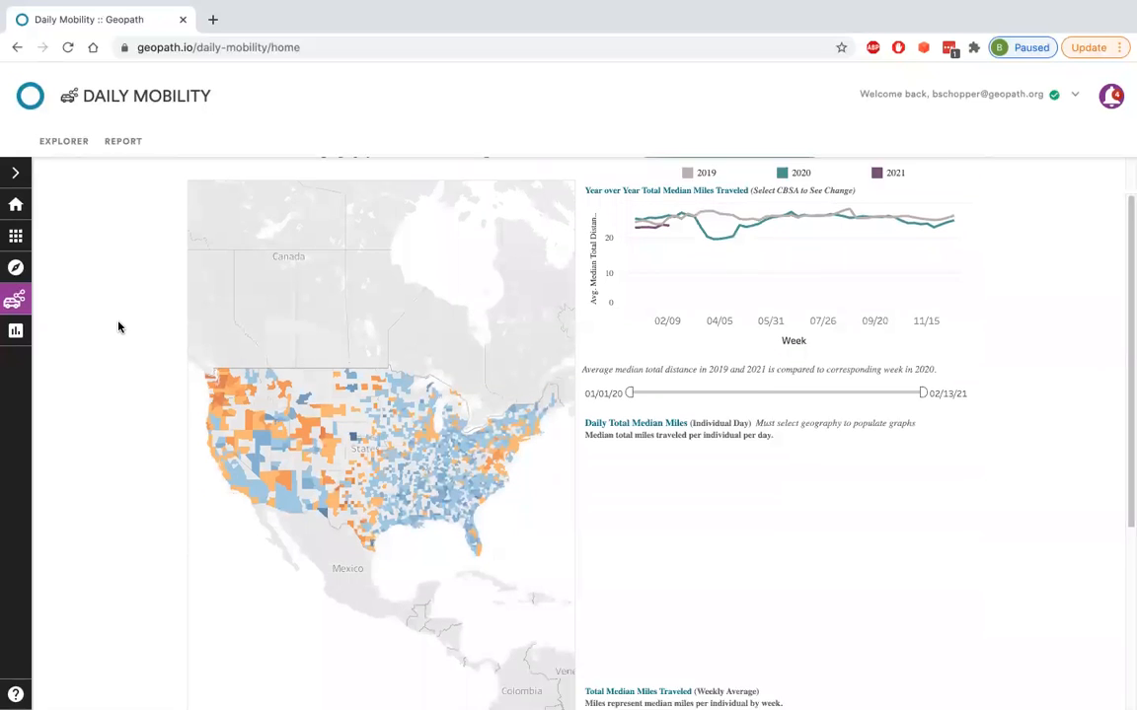
scroll(118, 326, up, 5)
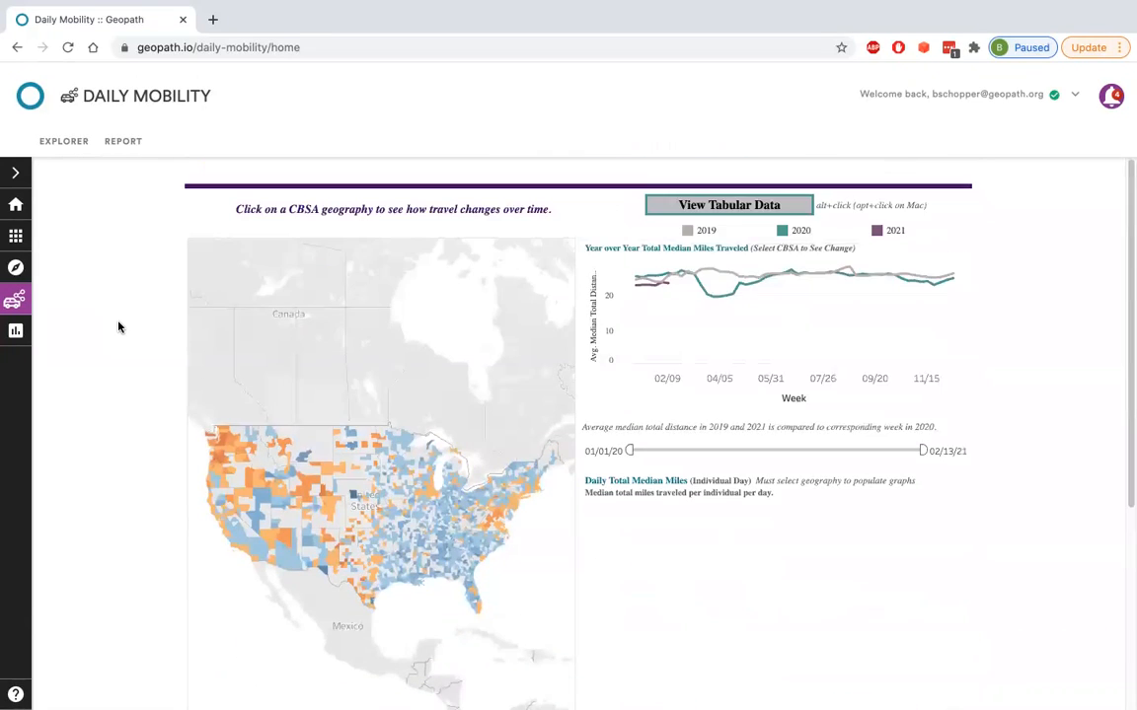
scroll(118, 326, down, 3)
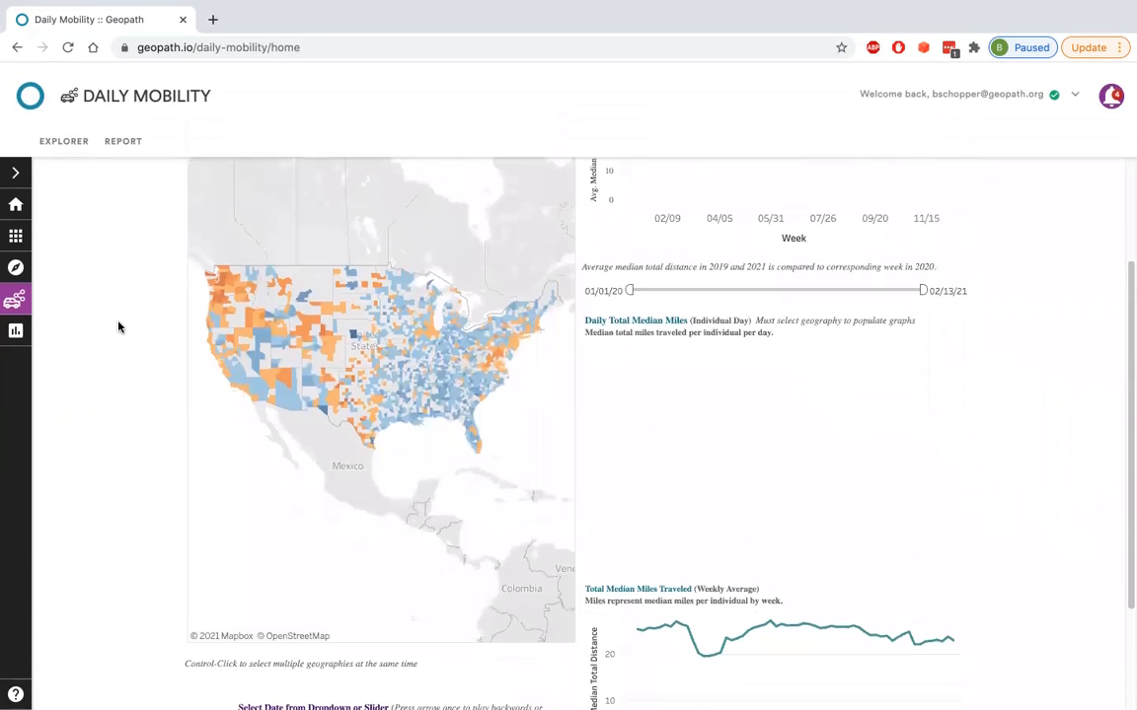
scroll(119, 327, up, 3)
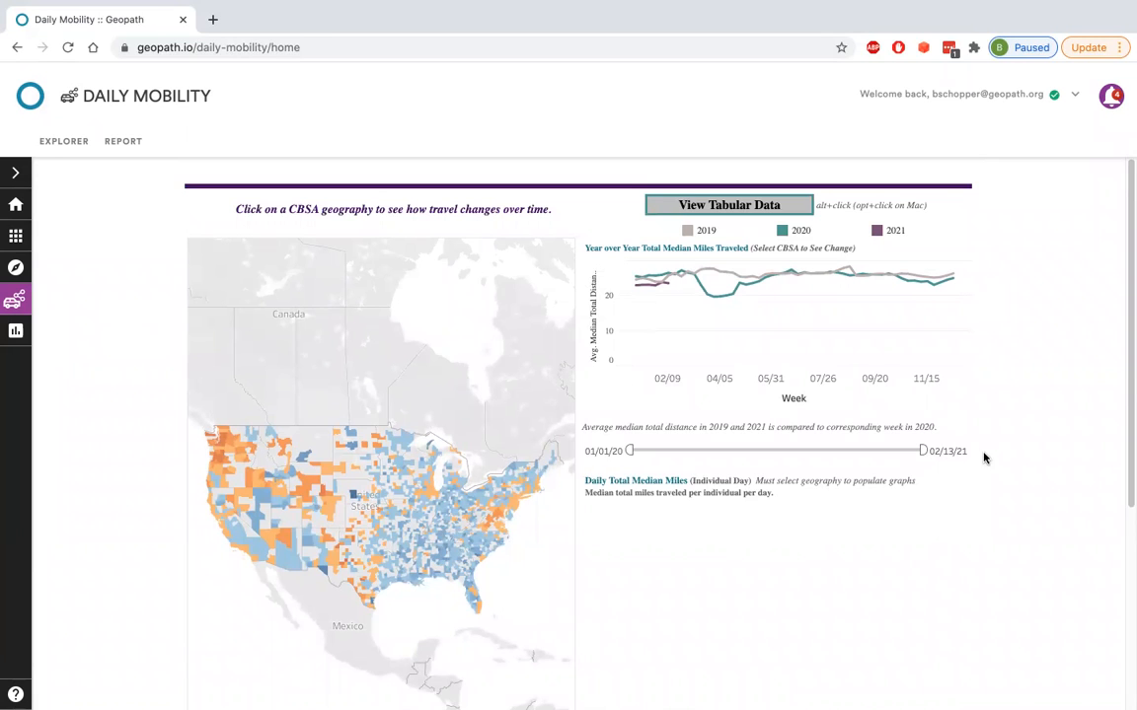
Step: Select the New York-Newark-Jersey City CBSA on the map and examine its year-over-year, daily and weekly median miles charts
mouse_move(525, 530)
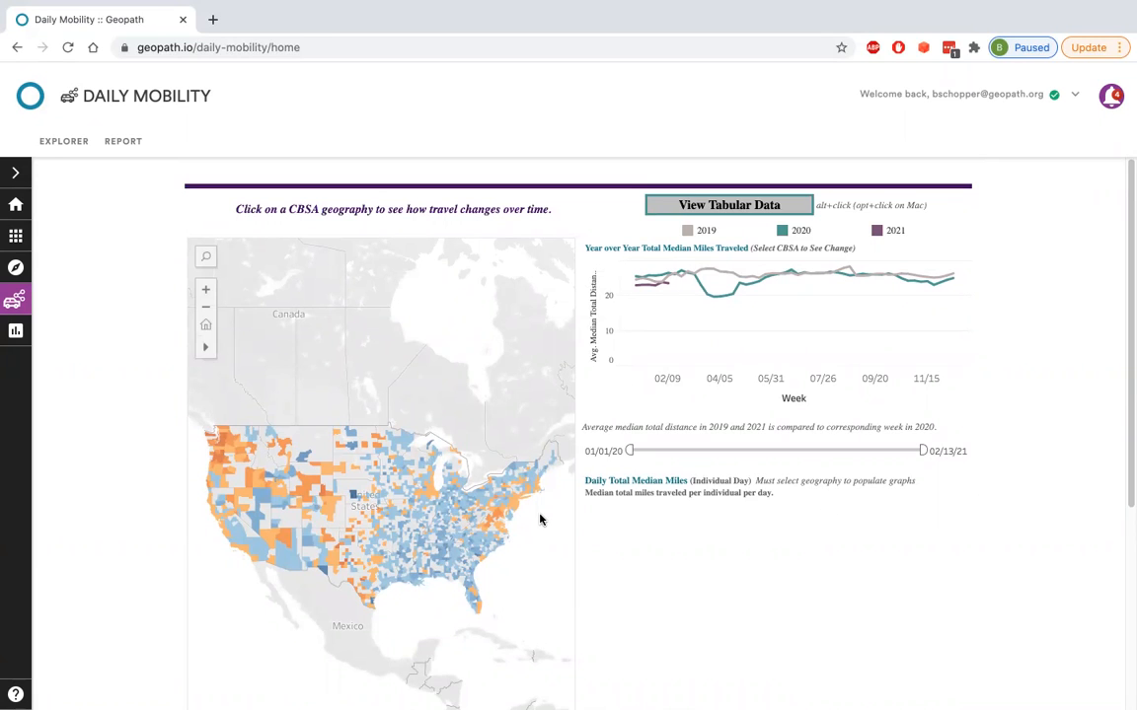
click(518, 503)
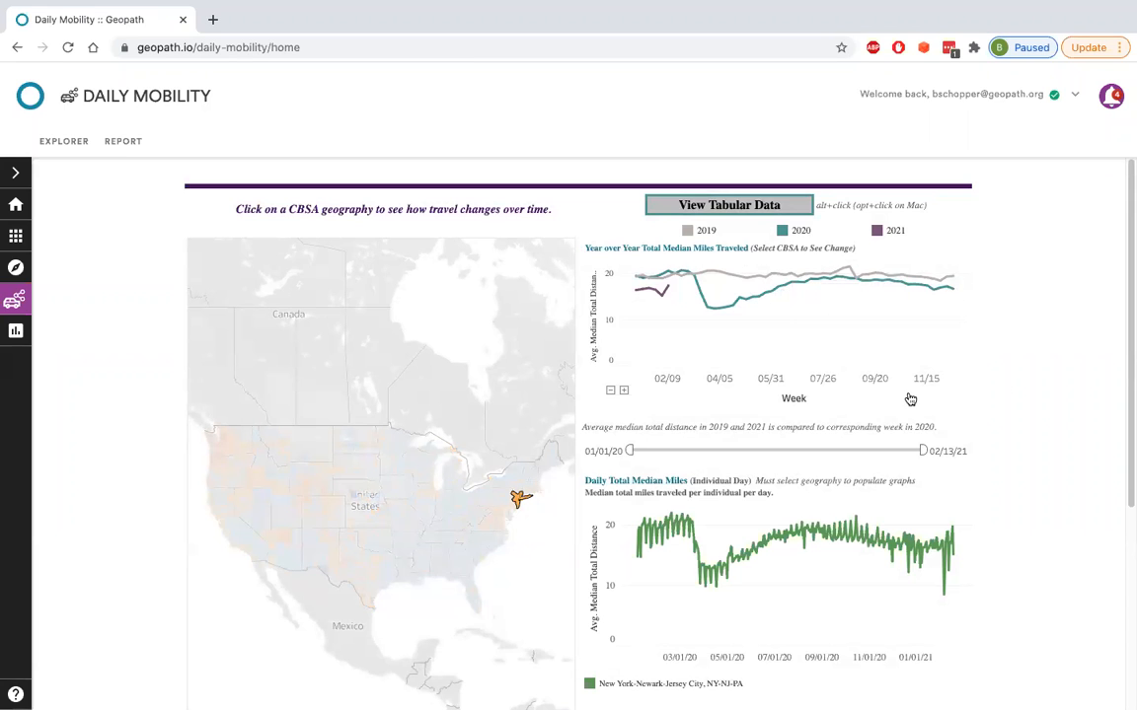
scroll(1058, 388, down, 1)
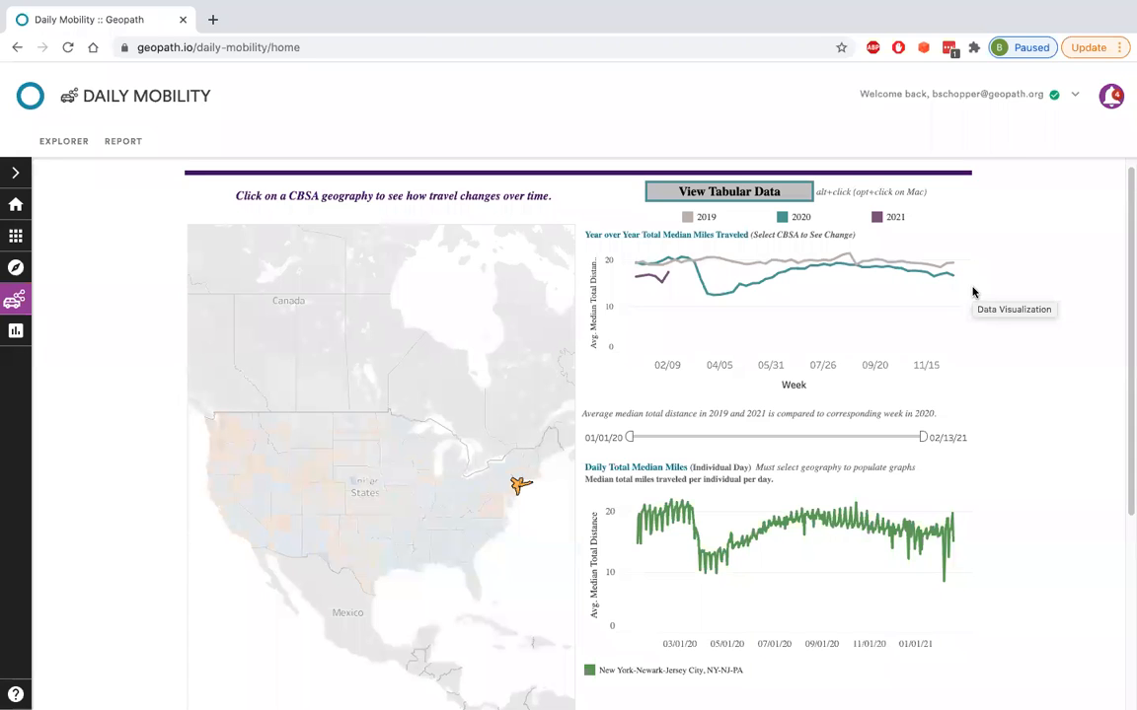
mouse_move(760, 281)
mouse_move(712, 305)
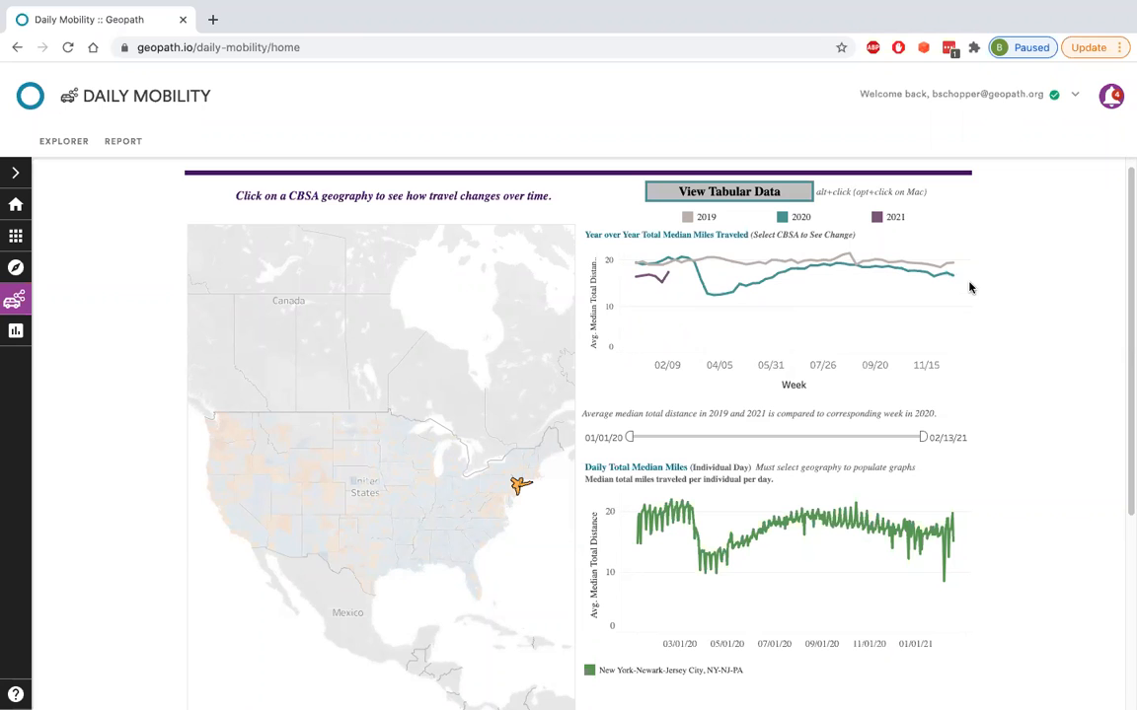
mouse_move(670, 277)
scroll(890, 325, down, 1)
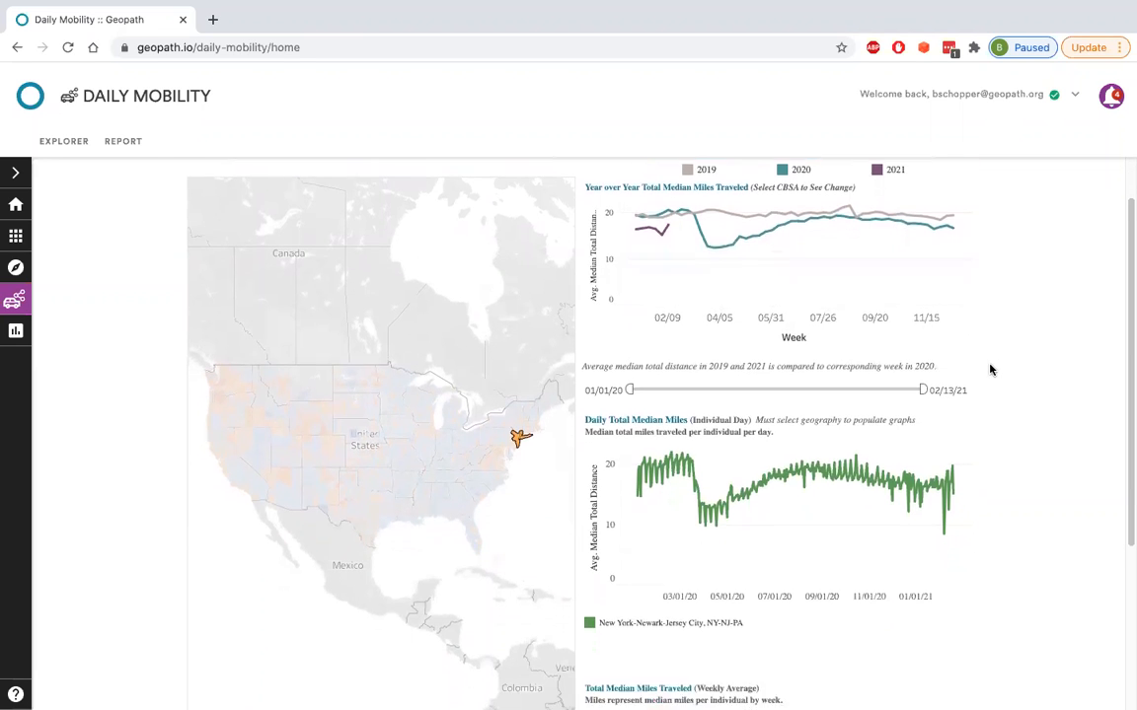
scroll(990, 369, down, 2)
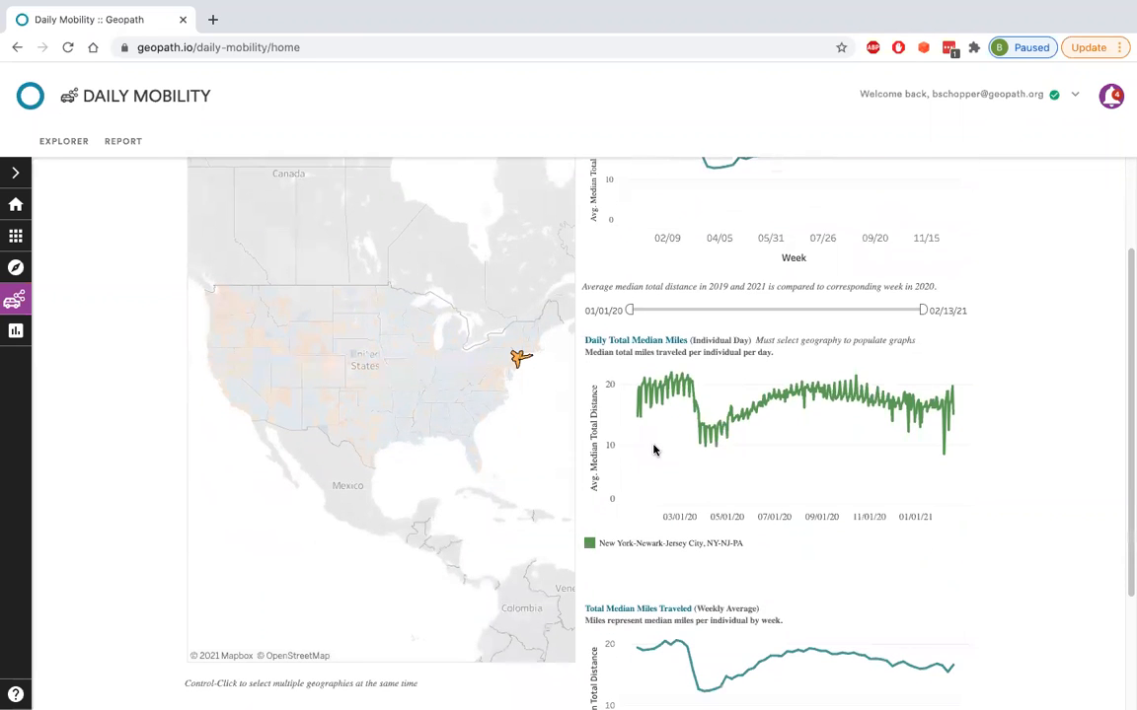
scroll(654, 450, down, 1)
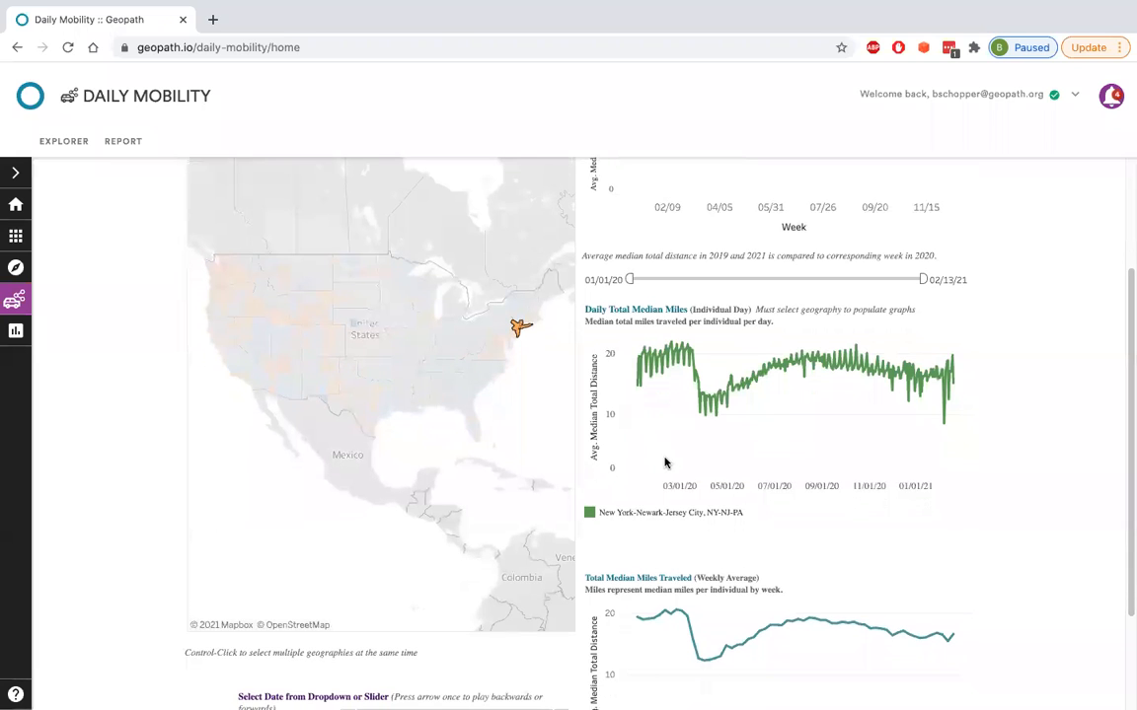
scroll(663, 462, down, 1)
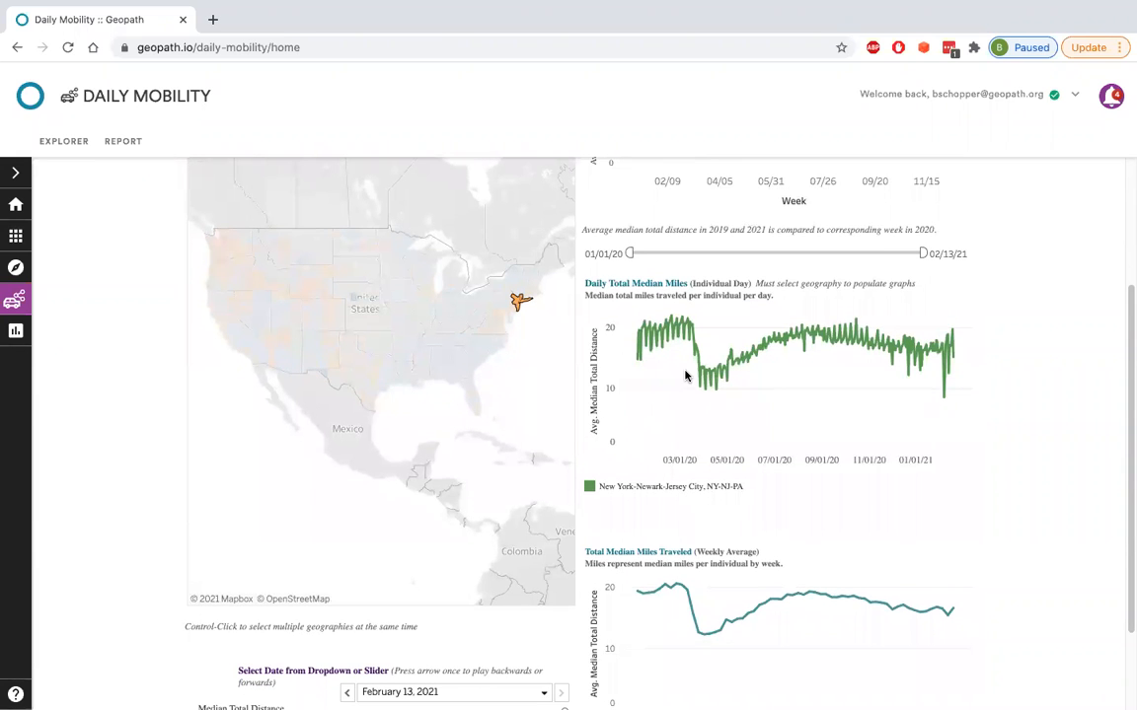
scroll(685, 376, up, 1)
scroll(825, 442, down, 1)
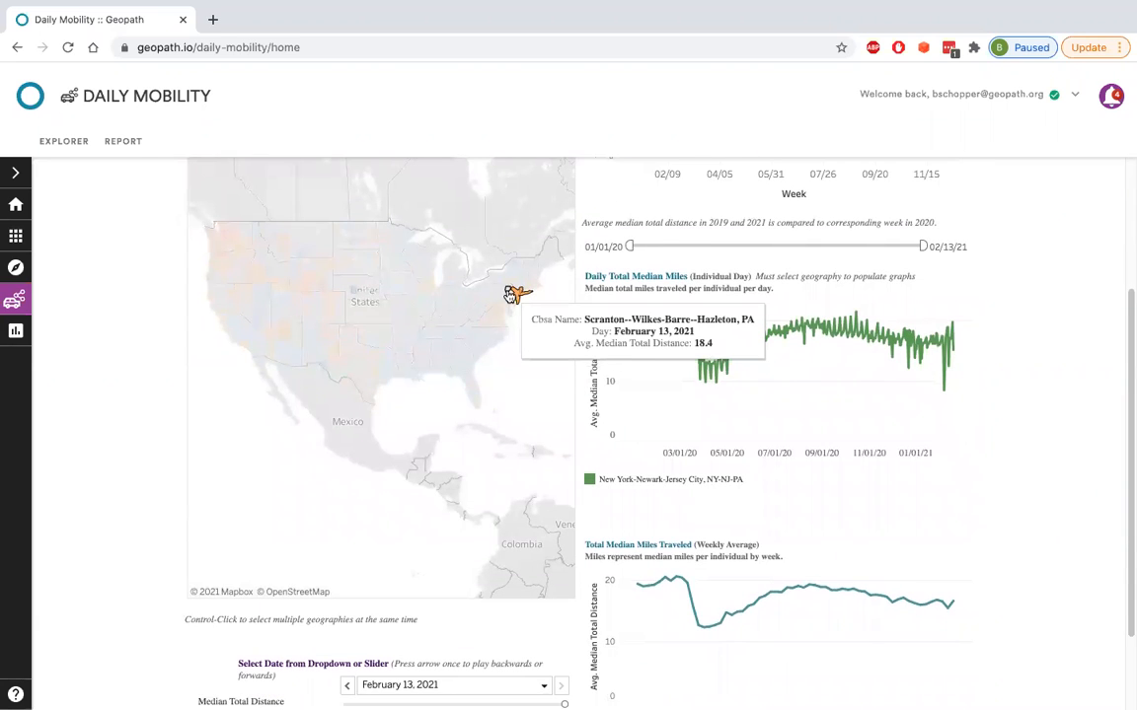
Step: Select the Scranton--Wilkes-Barre--Hazleton, Trenton and New York-Newark-Jersey City CBSAs together on the map and compare their median miles charts
click(509, 295)
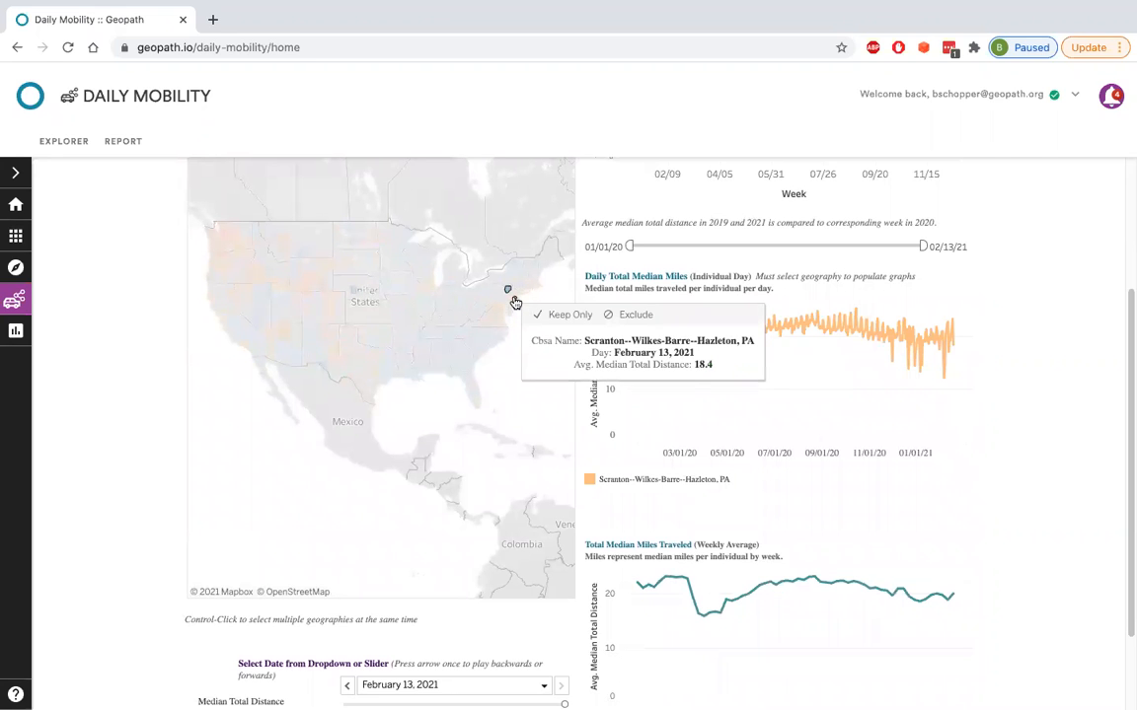
ctrl+click(514, 300)
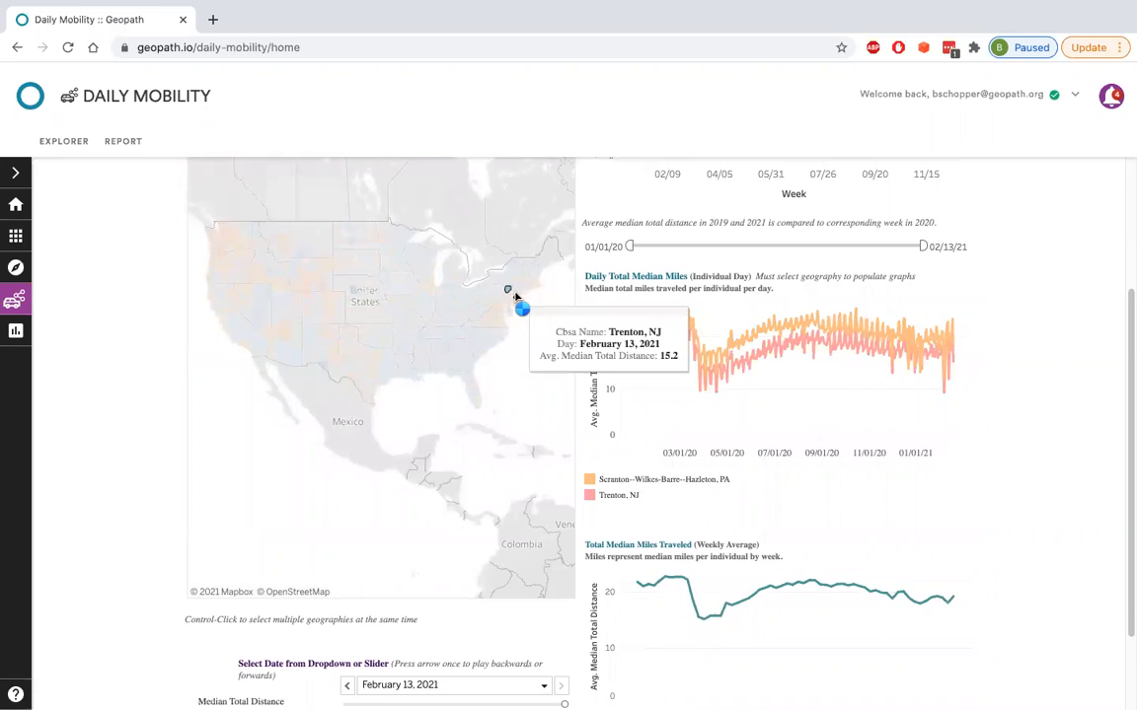
ctrl+click(516, 297)
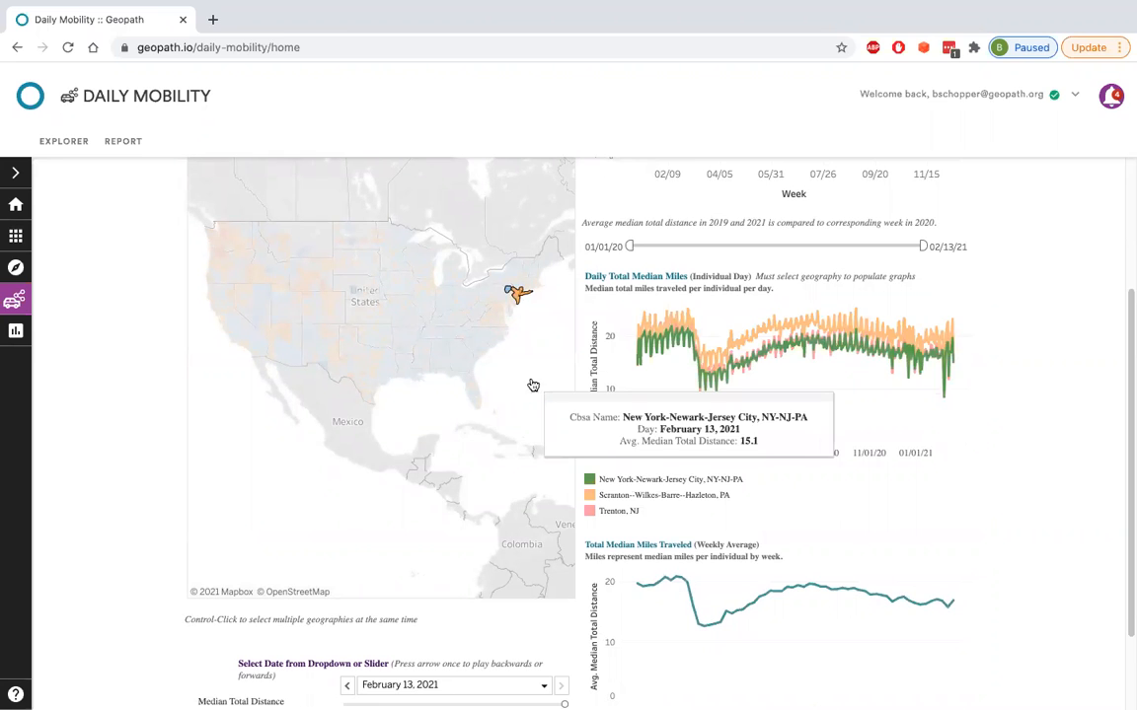
scroll(1062, 400, down, 1)
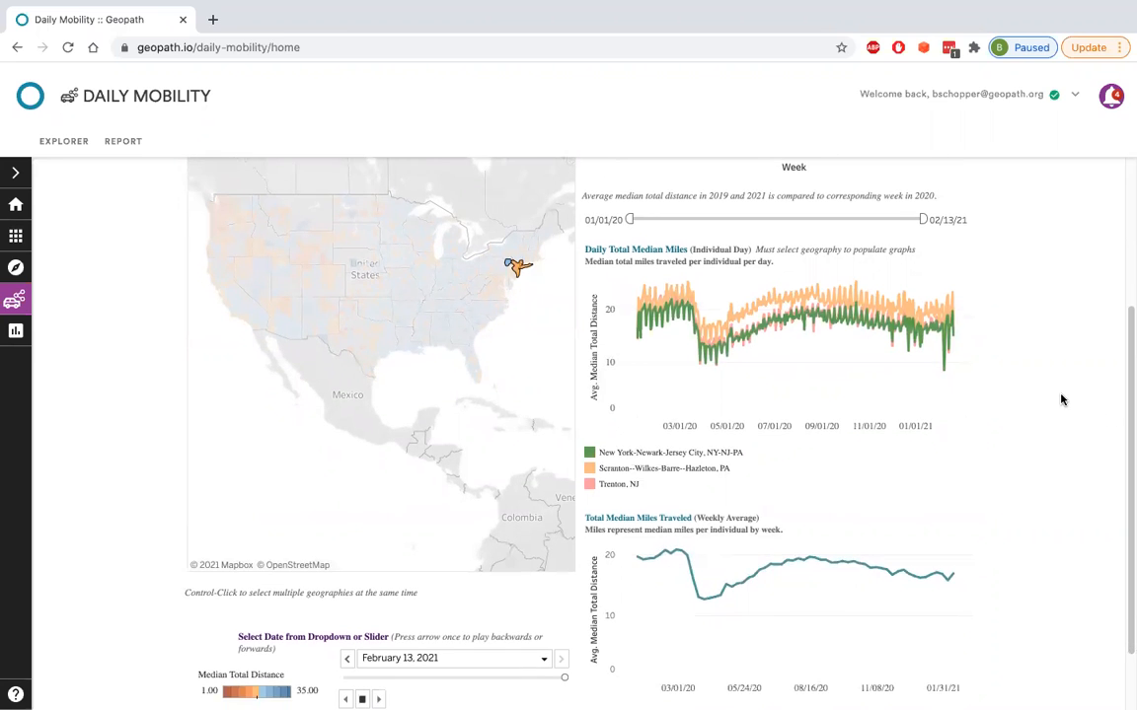
scroll(1062, 400, down, 3)
scroll(1062, 400, up, 5)
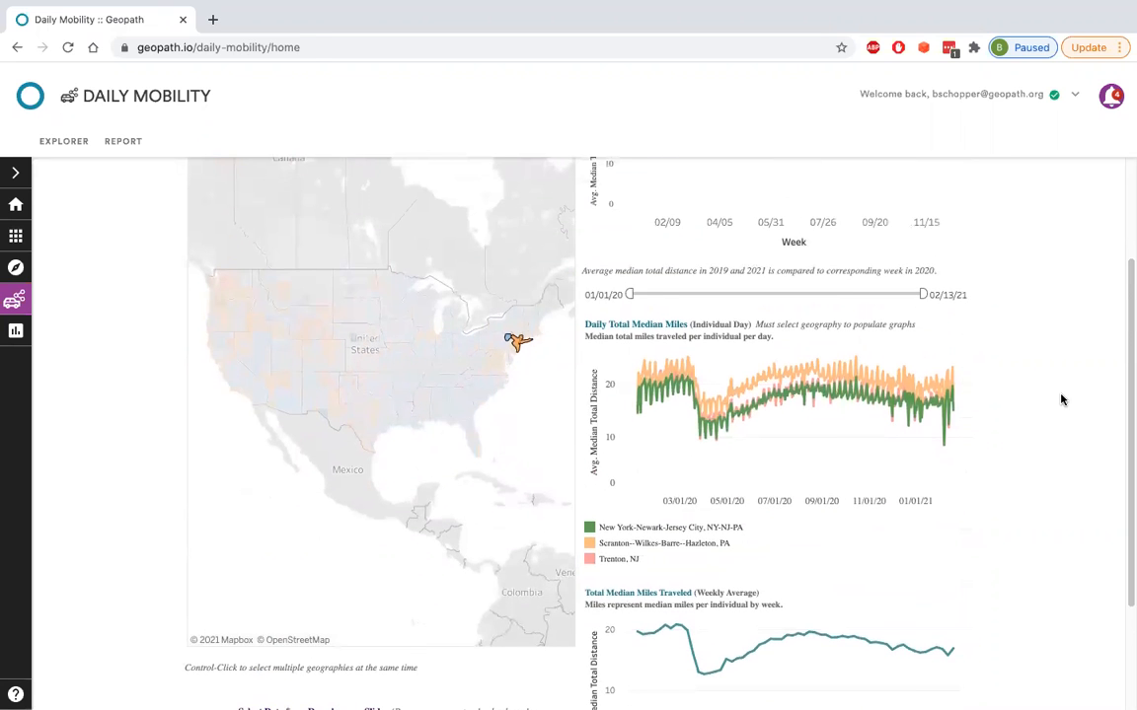
scroll(908, 540, down, 4)
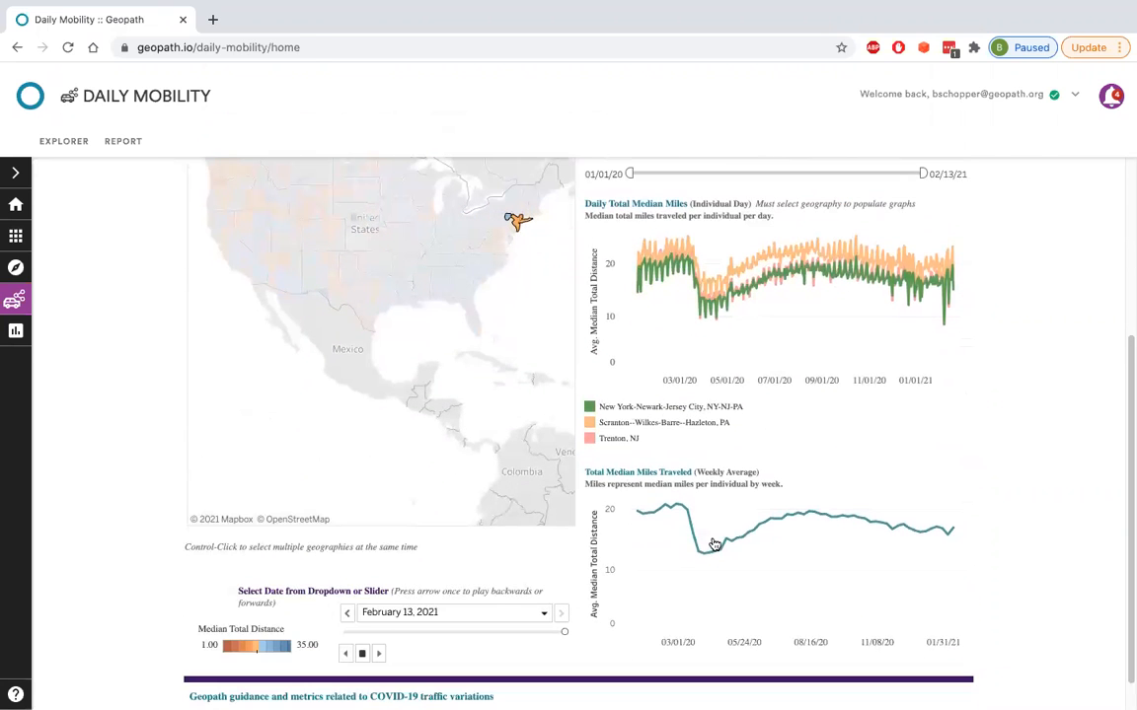
scroll(999, 464, up, 5)
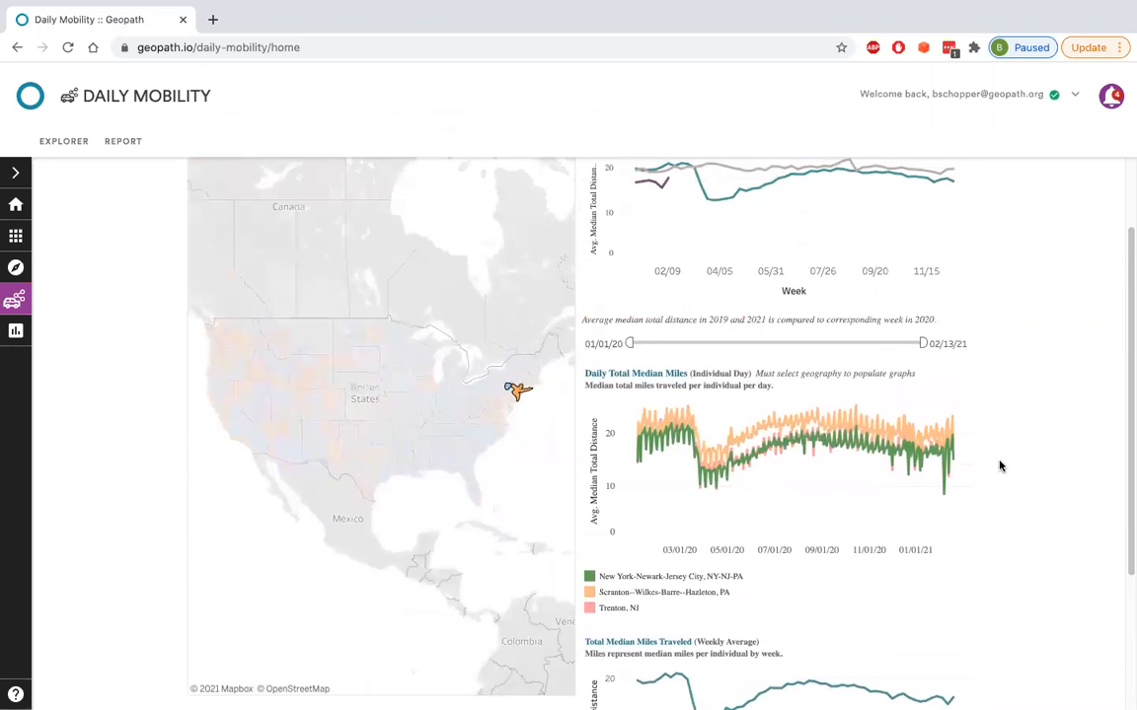
Step: Review the year-over-year, daily and weekly median miles charts and the map's date controls for the three selected CBSAs
scroll(1000, 465, down, 1)
scroll(1000, 465, up, 5)
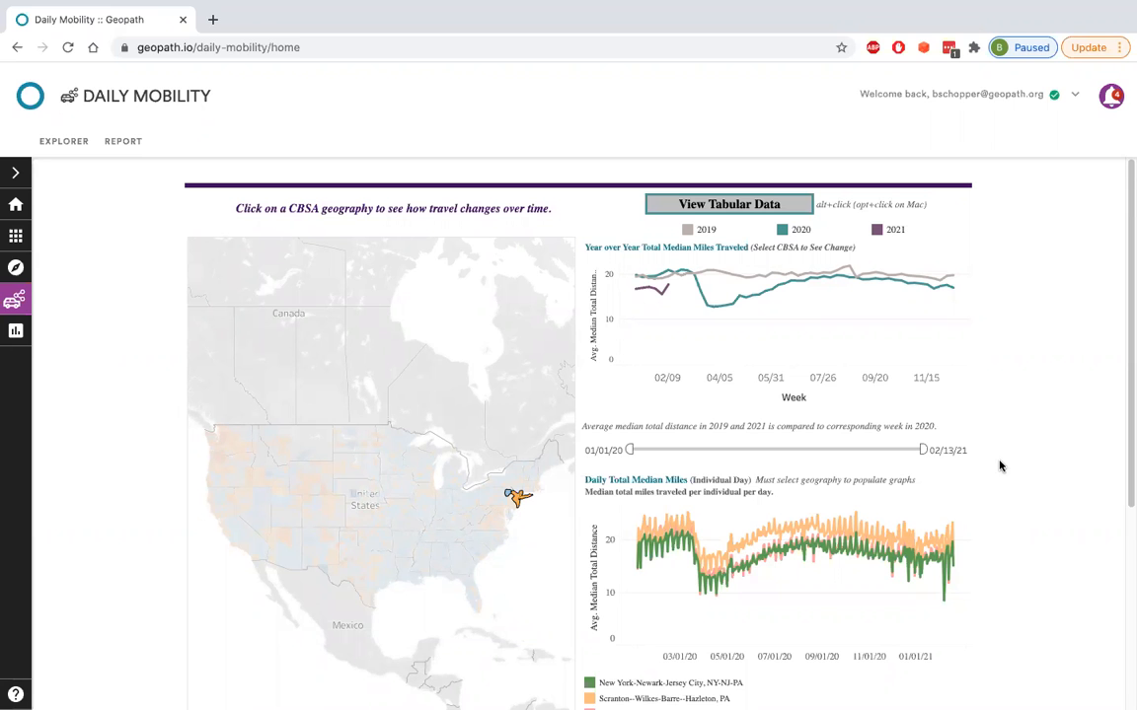
scroll(999, 466, down, 1)
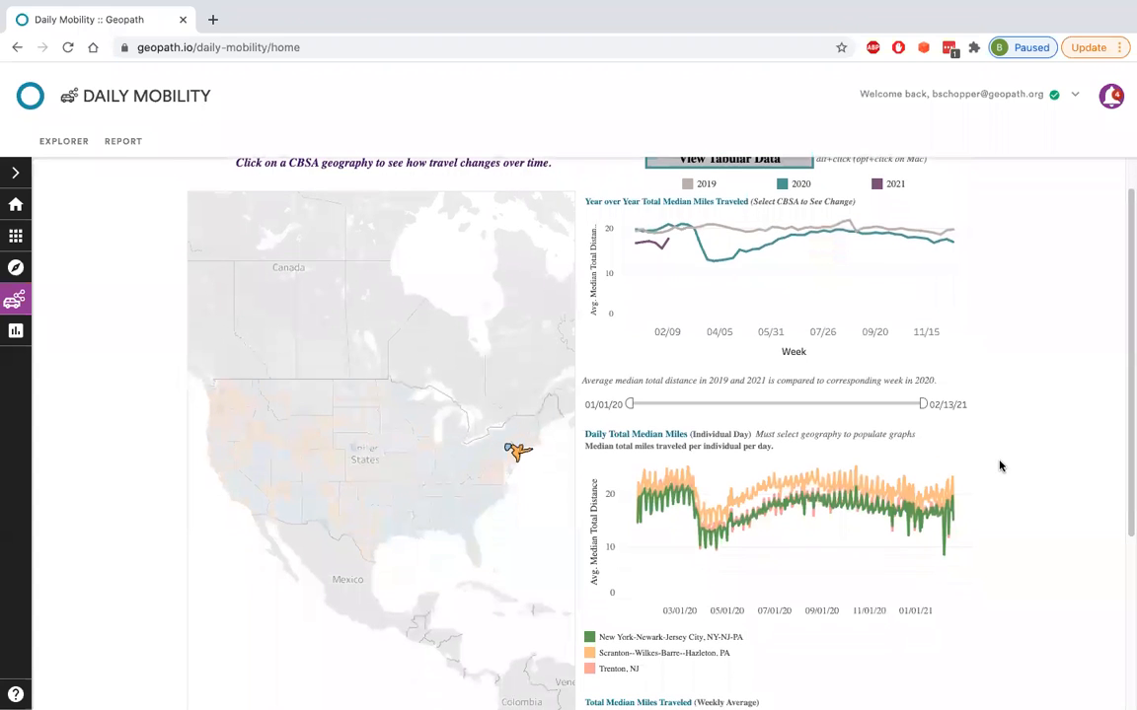
scroll(1000, 466, up, 1)
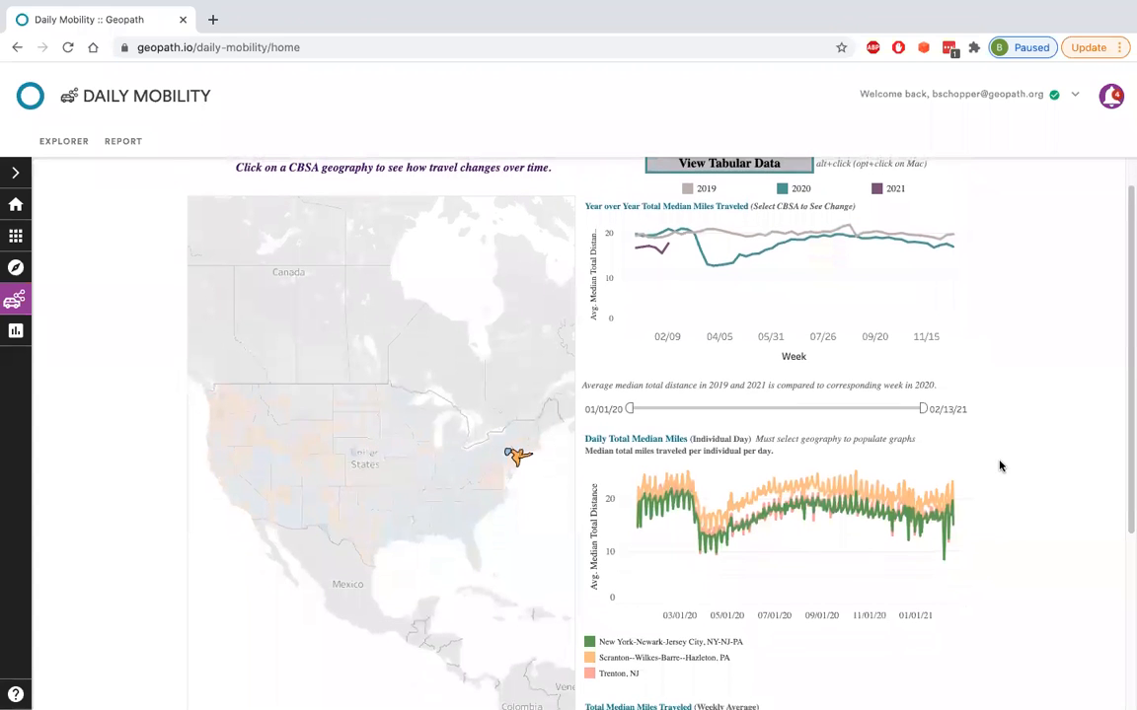
scroll(999, 466, down, 1)
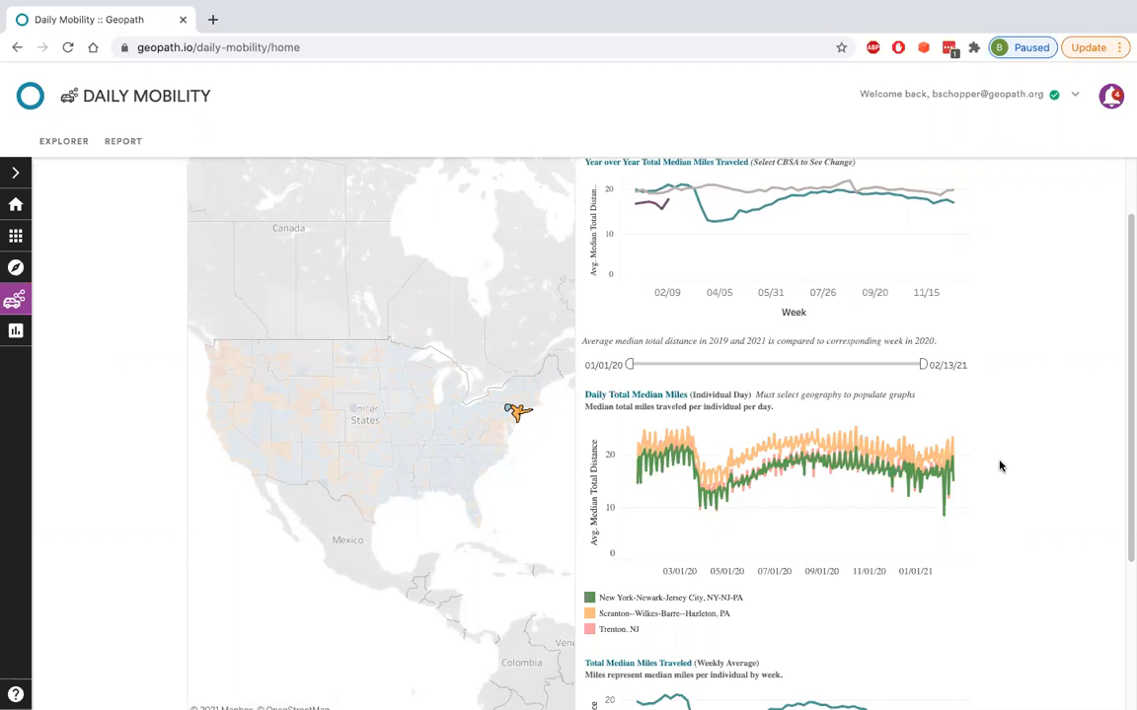
scroll(1000, 465, down, 3)
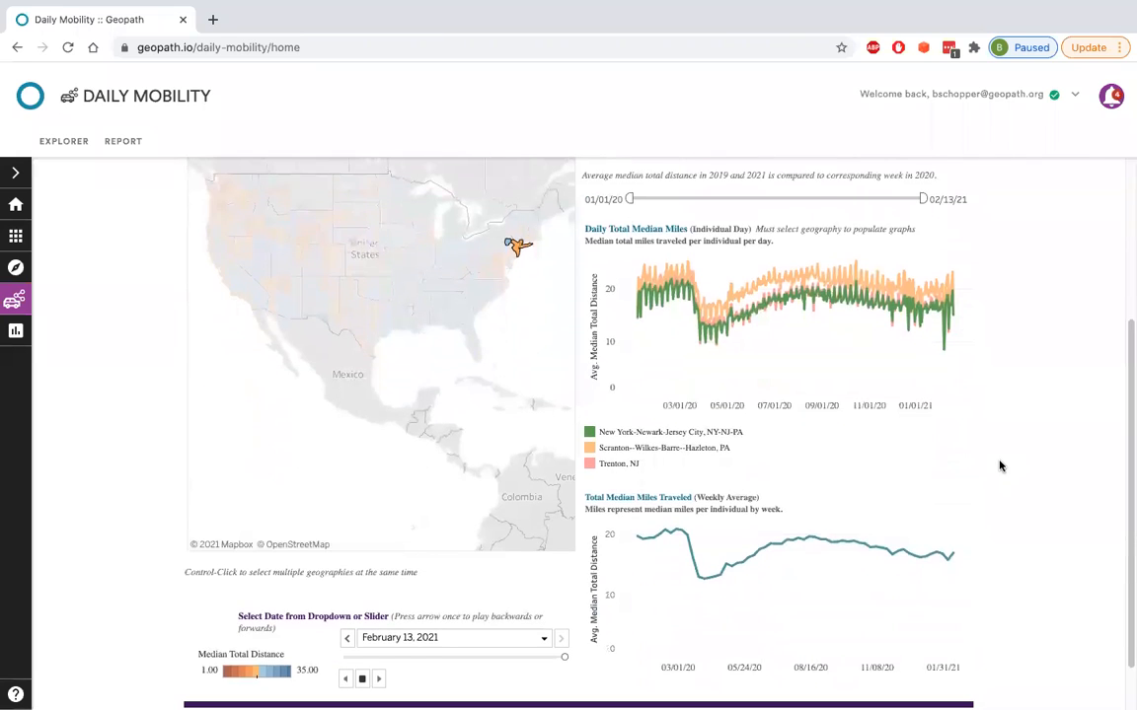
scroll(1000, 466, down, 1)
scroll(1000, 466, up, 5)
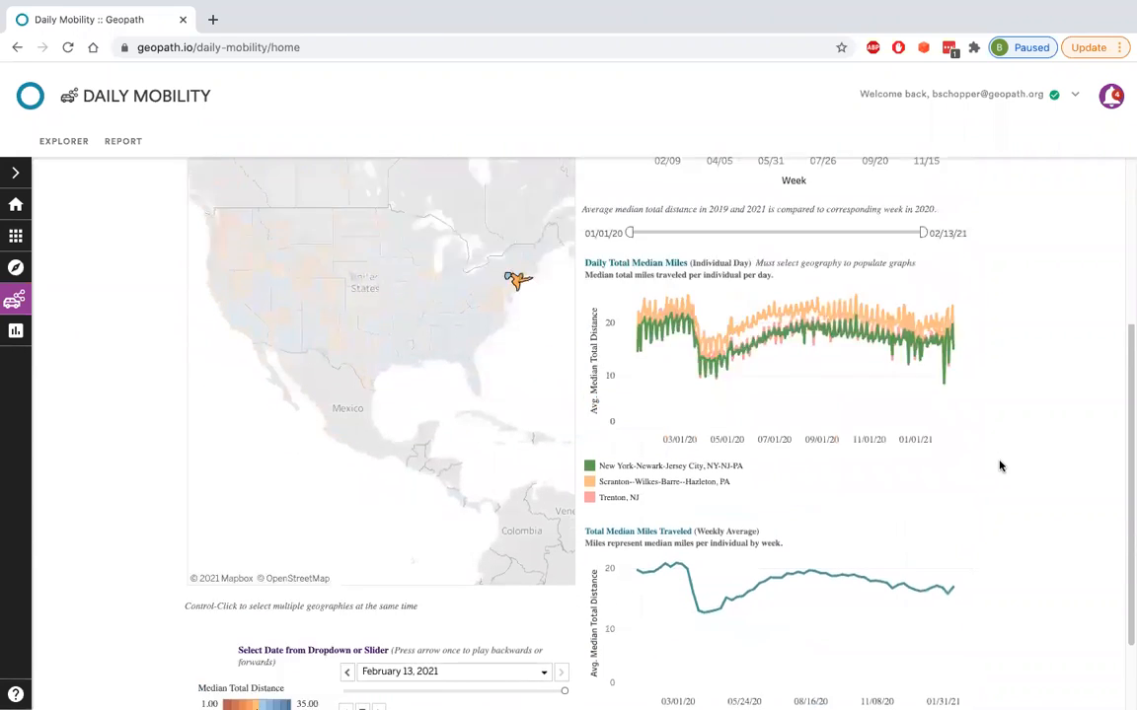